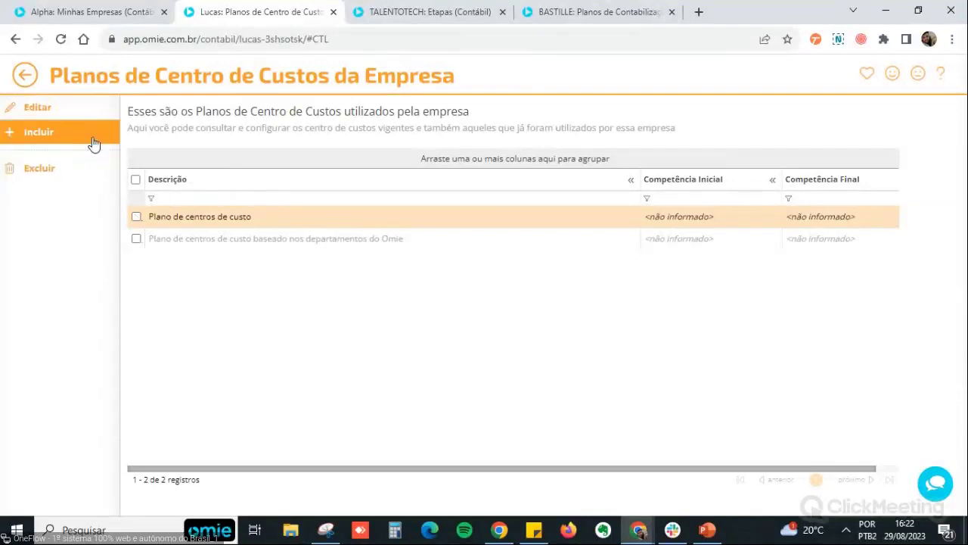
# - Start including a new cost centre plan for the company, choosing to create it from scratch
pyautogui.click(90, 141)
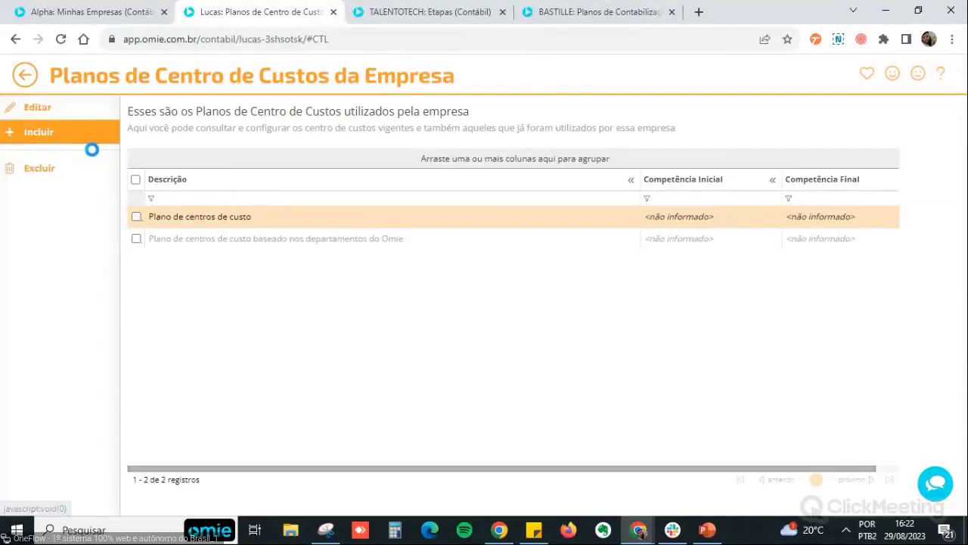
pyautogui.click(14, 157)
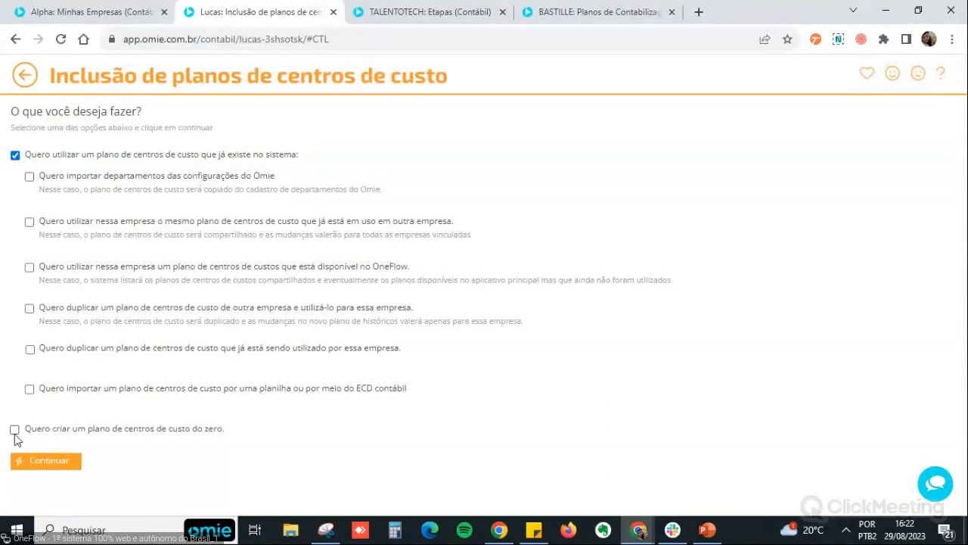
pyautogui.click(15, 430)
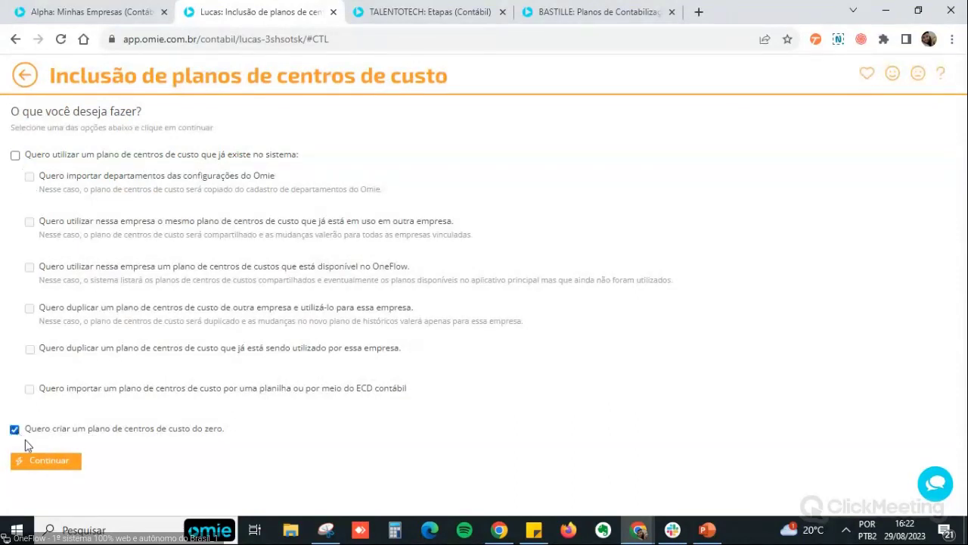
pyautogui.click(63, 470)
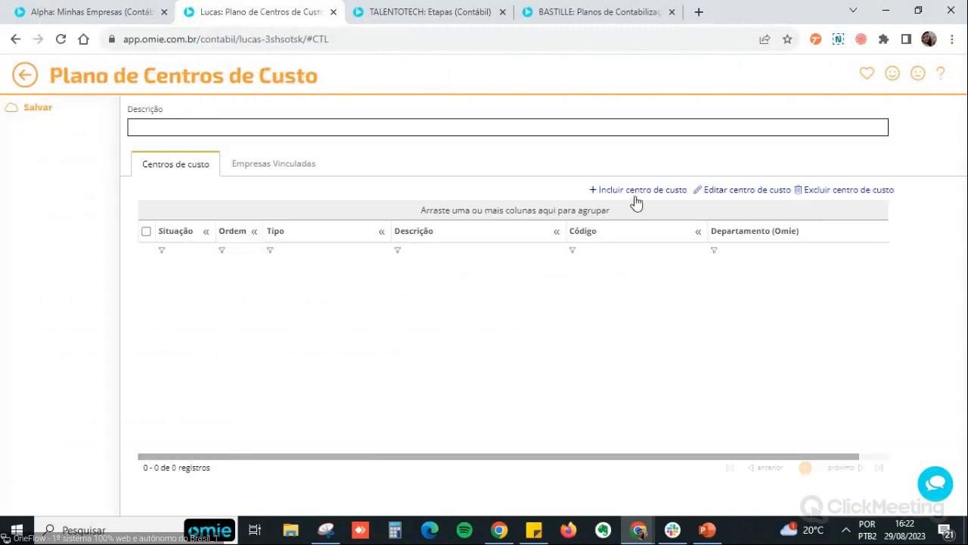
# - Describe the cost centre plan as "Treinamento" and open the form for including a cost centre in it
pyautogui.click(214, 129)
pyautogui.click(215, 128)
pyautogui.click(577, 346)
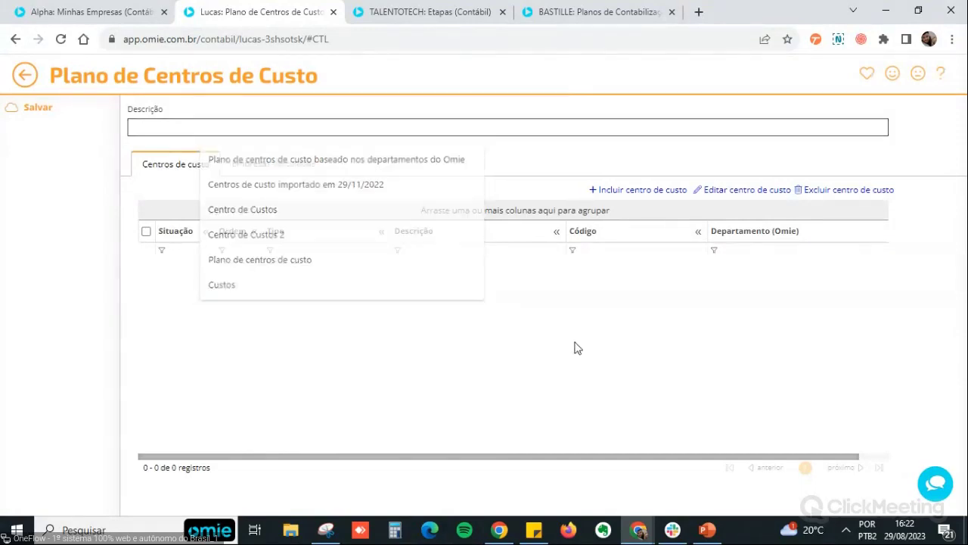
pyautogui.click(627, 191)
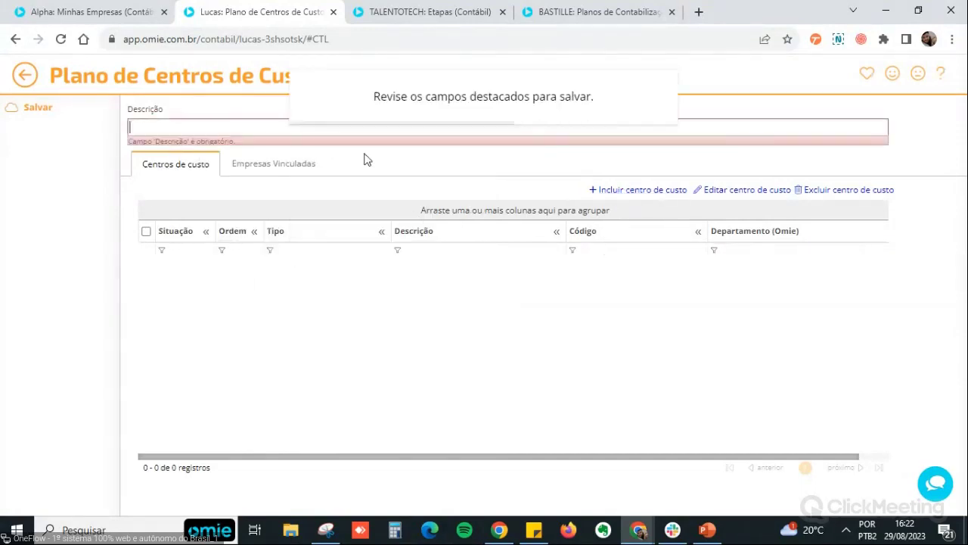
pyautogui.click(353, 130)
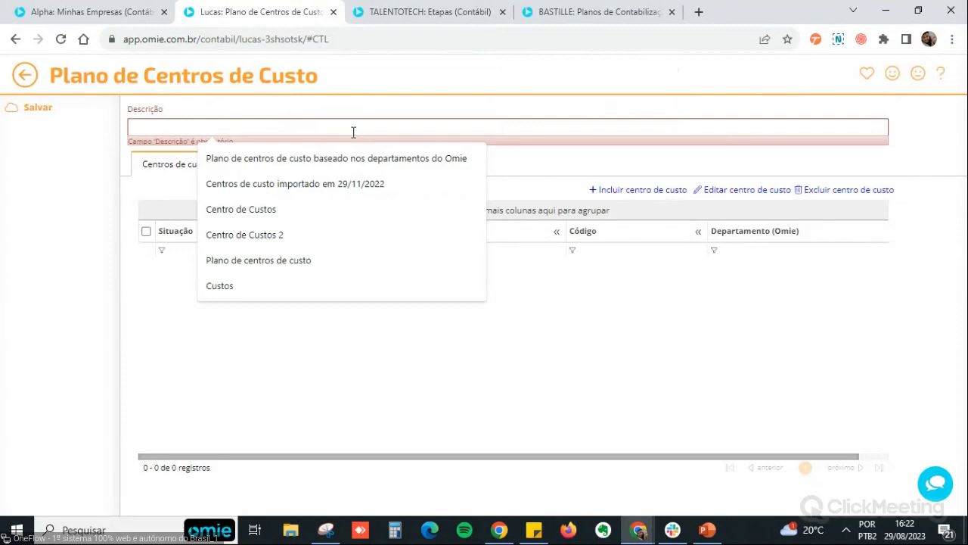
pyautogui.write('Treinamento')
pyautogui.click(545, 315)
pyautogui.click(616, 192)
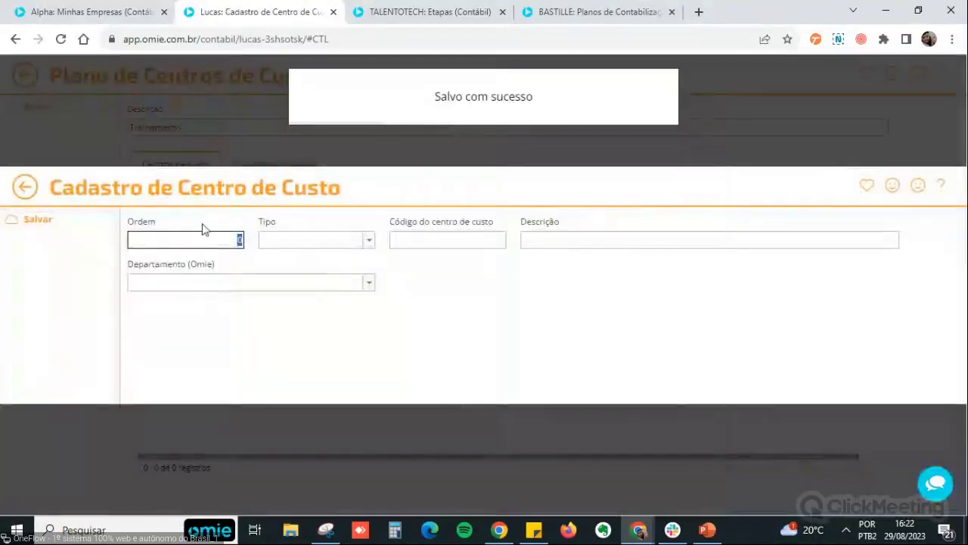
pyautogui.click(239, 242)
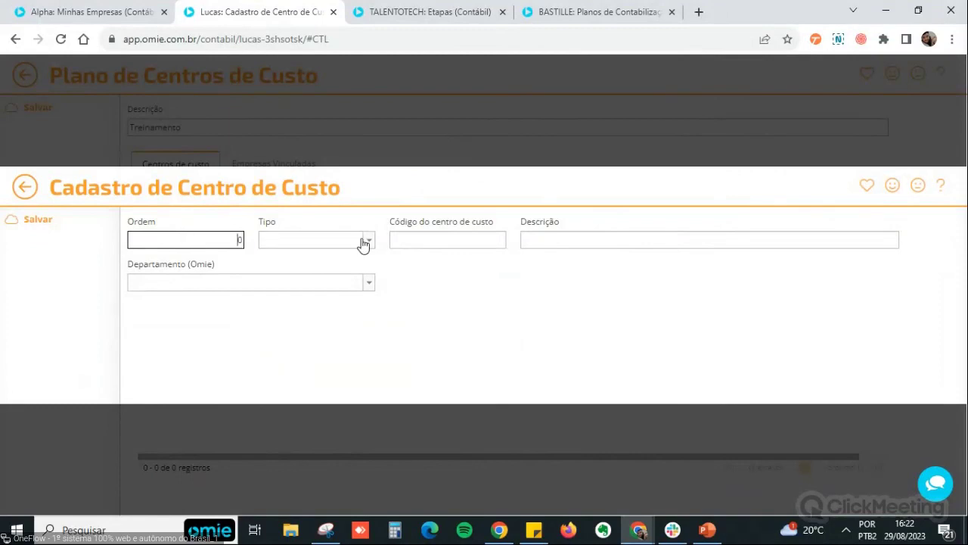
pyautogui.doubleClick(238, 242)
pyautogui.write('1')
pyautogui.press('Tab')
pyautogui.click(368, 240)
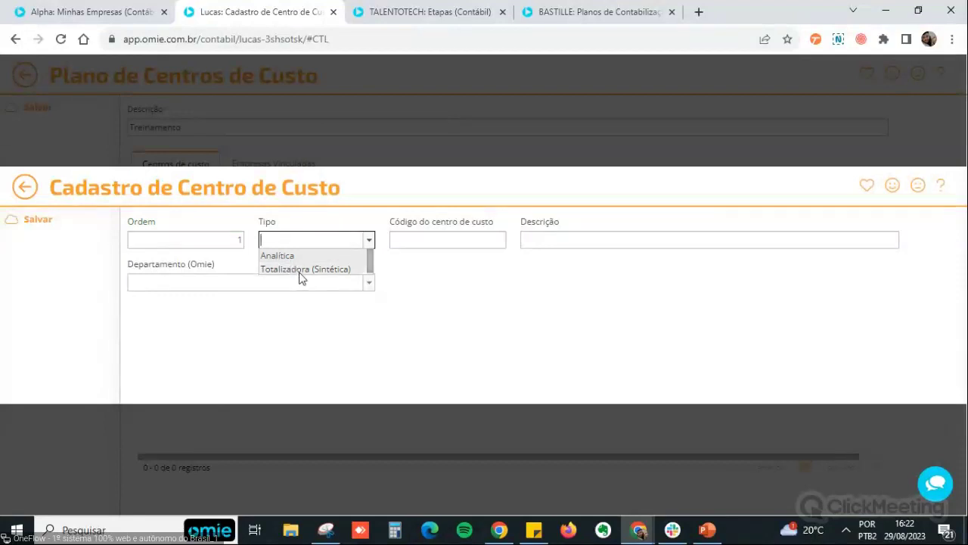
pyautogui.click(417, 241)
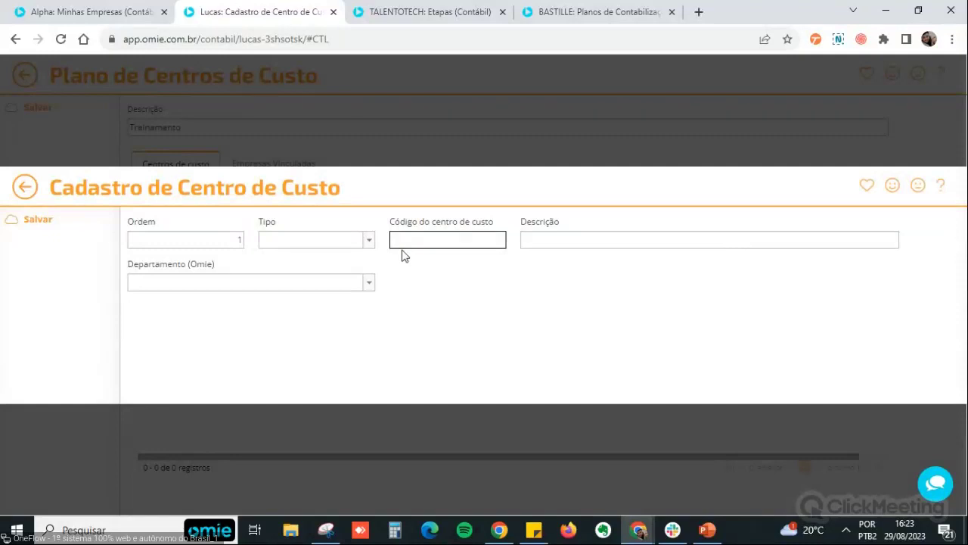
pyautogui.click(552, 239)
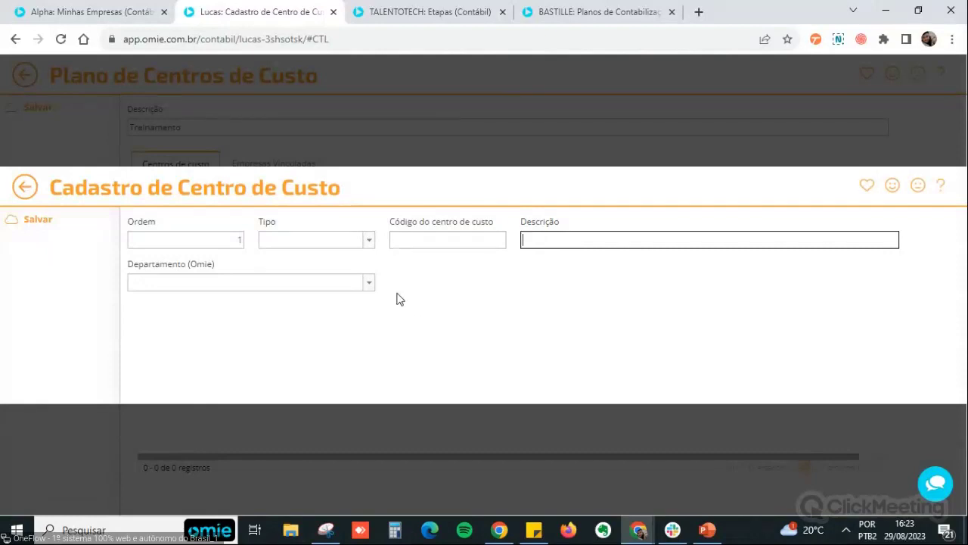
pyautogui.click(331, 277)
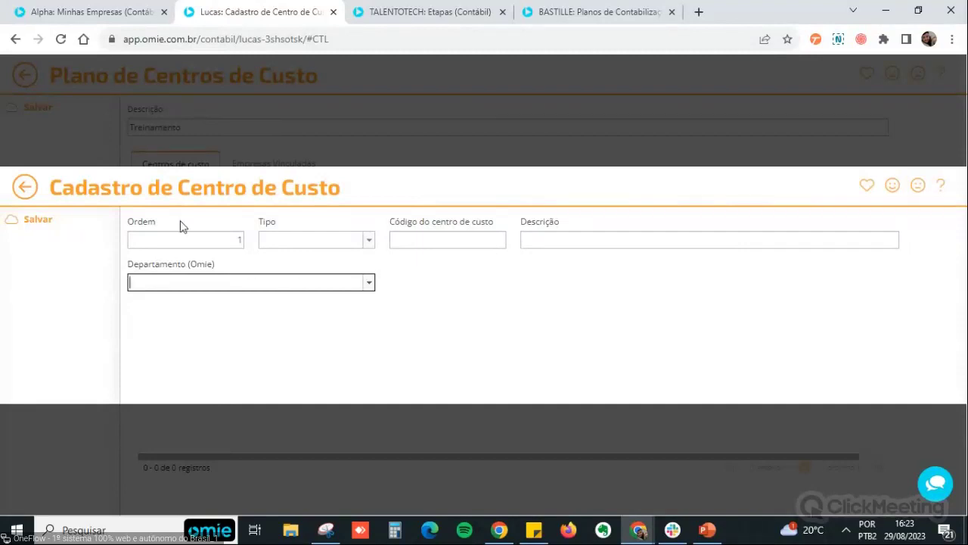
pyautogui.click(27, 192)
pyautogui.click(567, 189)
# - Return to the company's plan list and examine the cost centres in the existing "Plano de centros de custo"
pyautogui.click(28, 78)
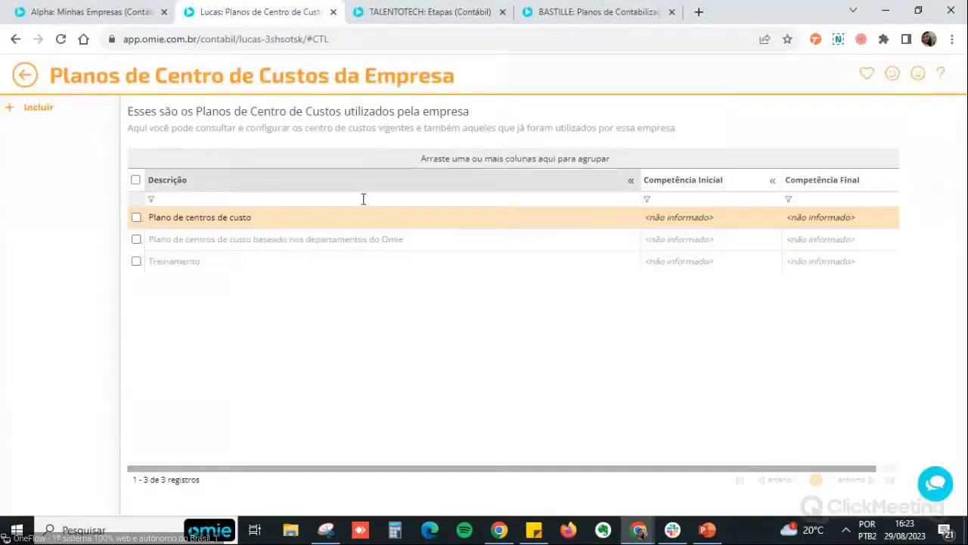
pyautogui.doubleClick(248, 226)
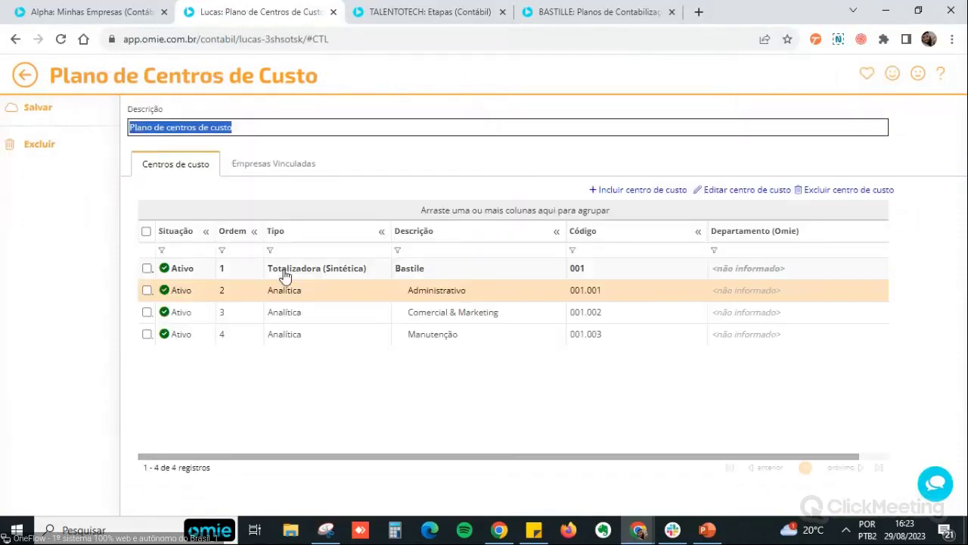
pyautogui.click(440, 275)
pyautogui.click(451, 296)
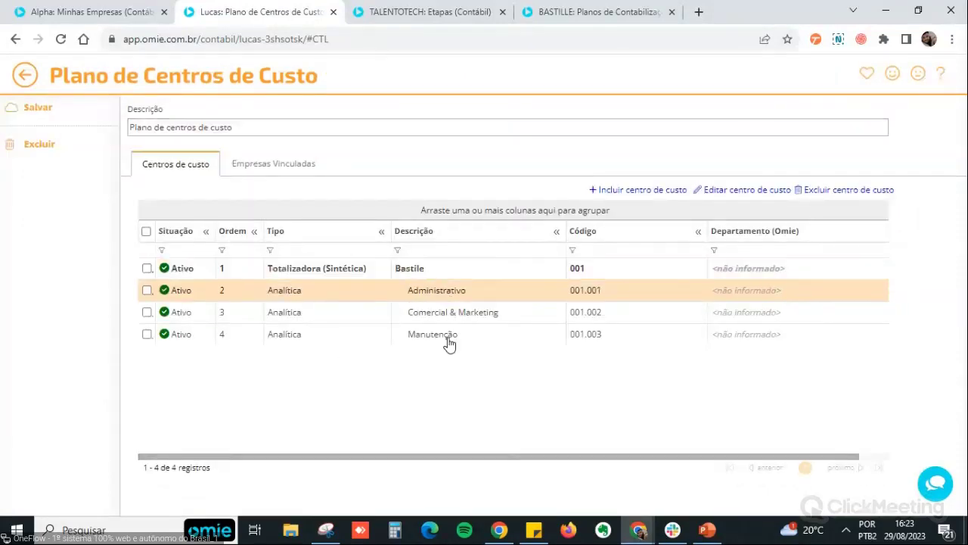
pyautogui.click(449, 343)
# - Start including another cost centre plan, choosing an existing plan in the system with departments imported from the Omie settings
pyautogui.click(27, 76)
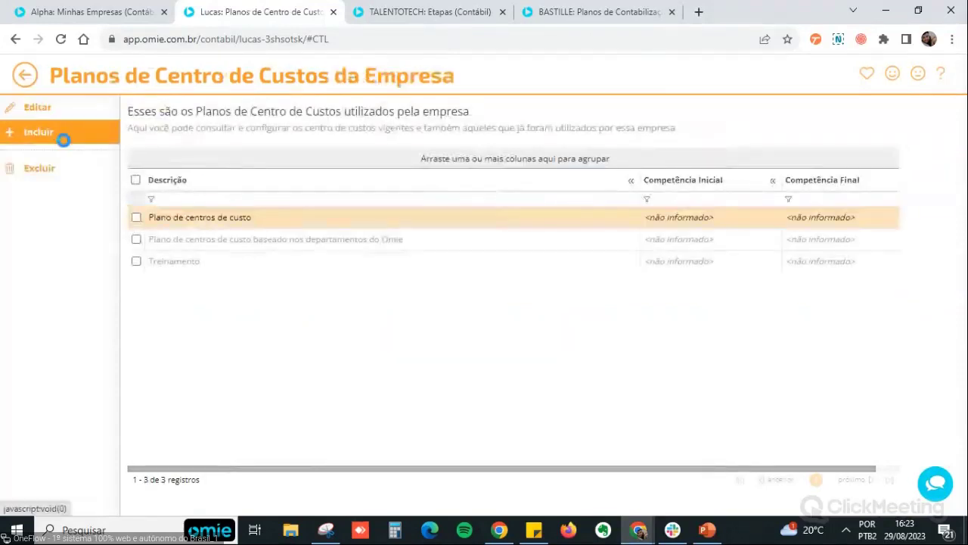
pyautogui.click(62, 140)
pyautogui.click(15, 155)
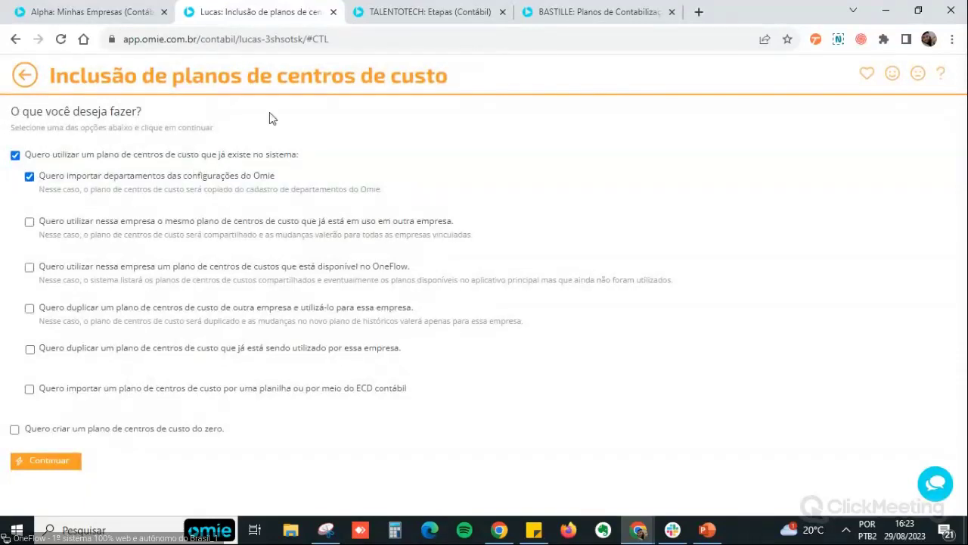
# - Open the ERP of the company MY FINANCE and view the departments registered in its settings
pyautogui.click(127, 7)
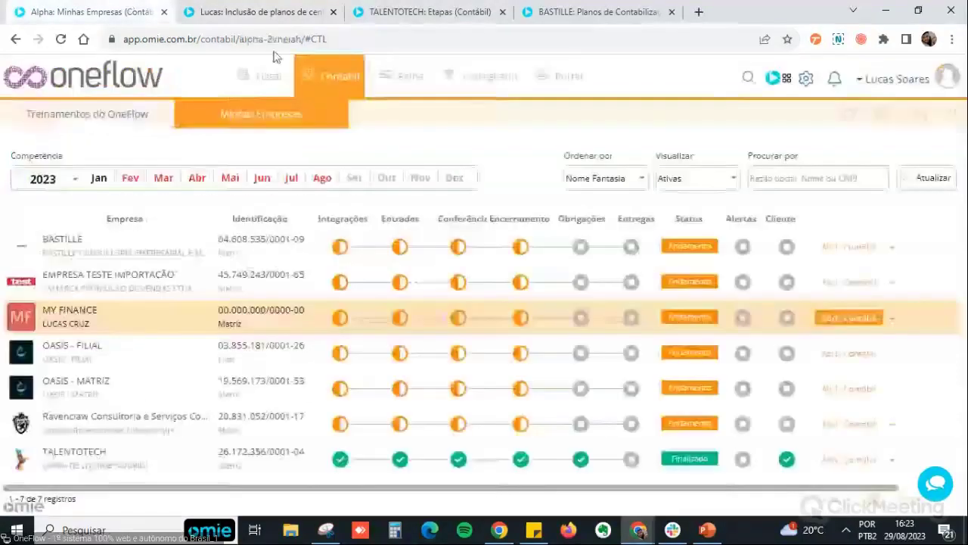
pyautogui.click(893, 322)
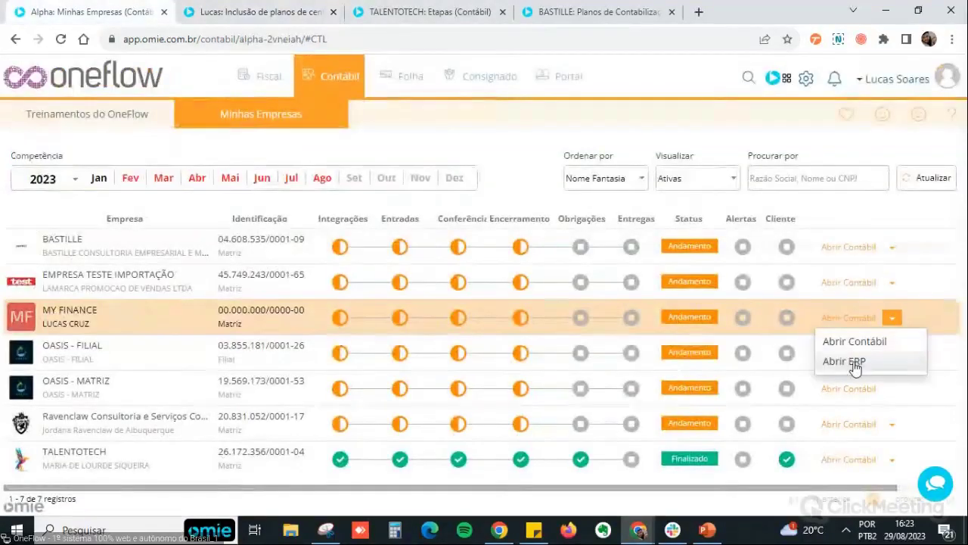
pyautogui.click(853, 364)
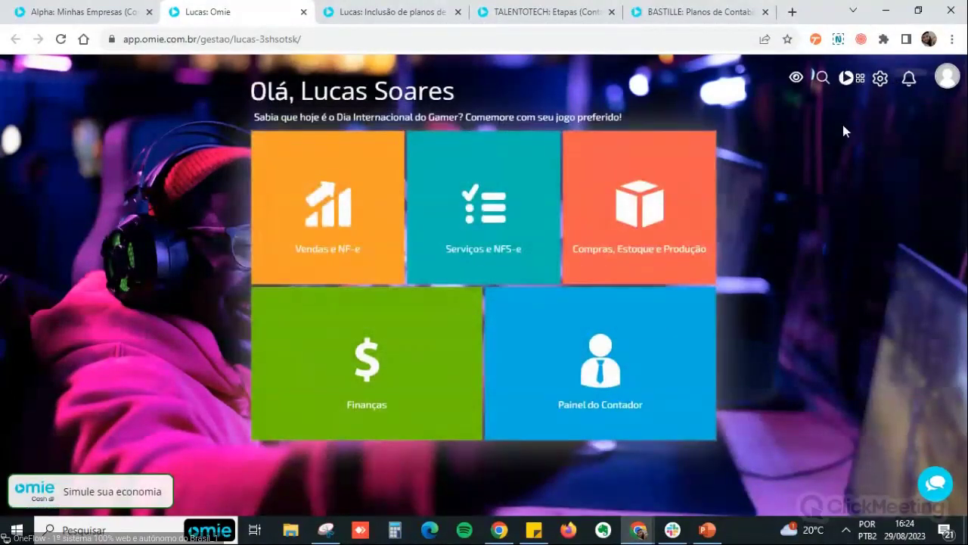
pyautogui.click(881, 78)
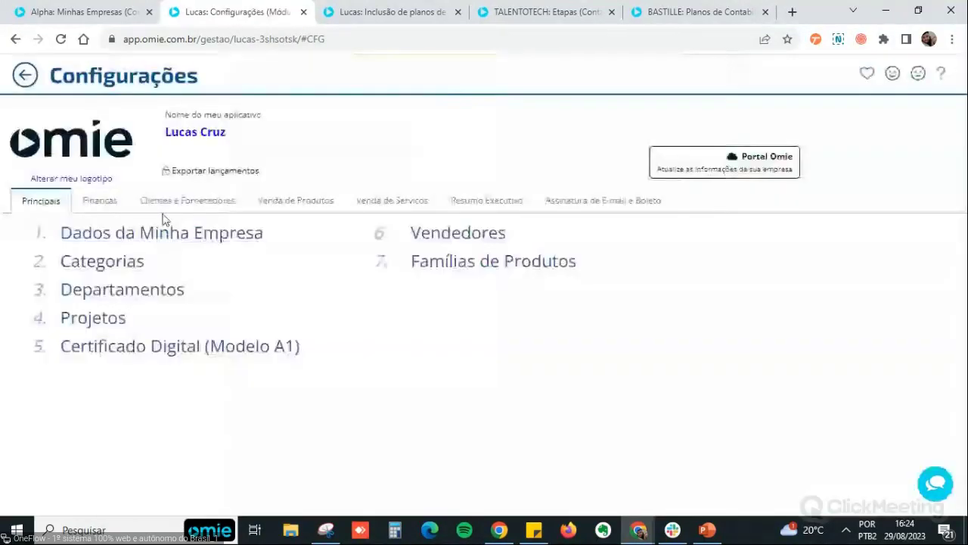
pyautogui.click(78, 289)
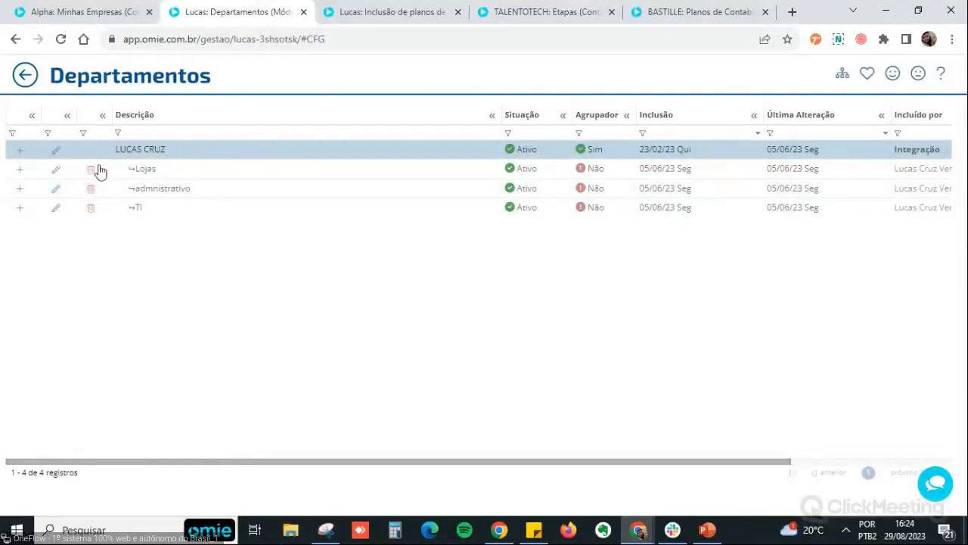
# - Back in the plan inclusion form, review the options to share, duplicate or import a cost centre plan, leaving without including one
pyautogui.click(371, 10)
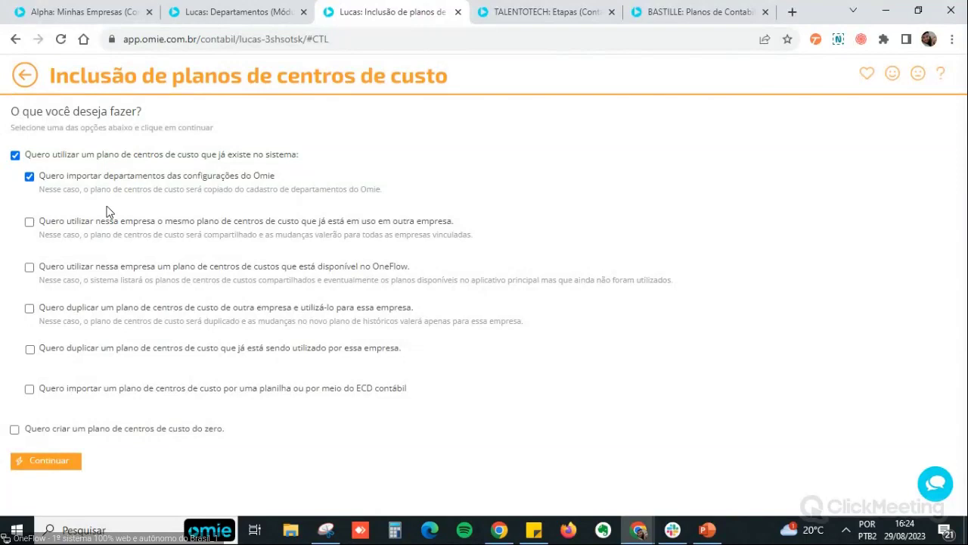
pyautogui.click(29, 225)
pyautogui.click(28, 269)
pyautogui.click(30, 309)
pyautogui.click(30, 349)
pyautogui.click(30, 390)
pyautogui.click(25, 84)
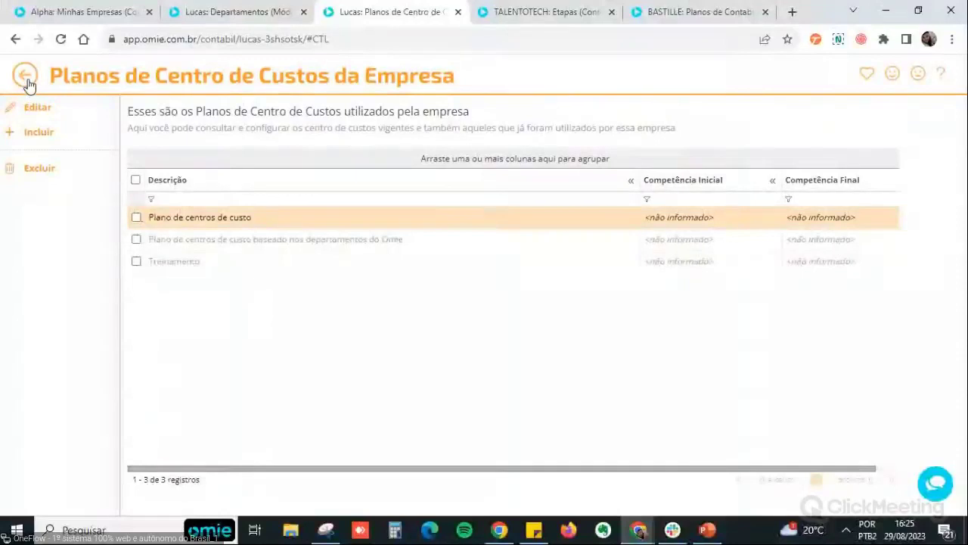
# - Open the plan "Plano de centros de custo baseado nos departamentos do Omie" and compare it with the ERP's departments
pyautogui.click(242, 241)
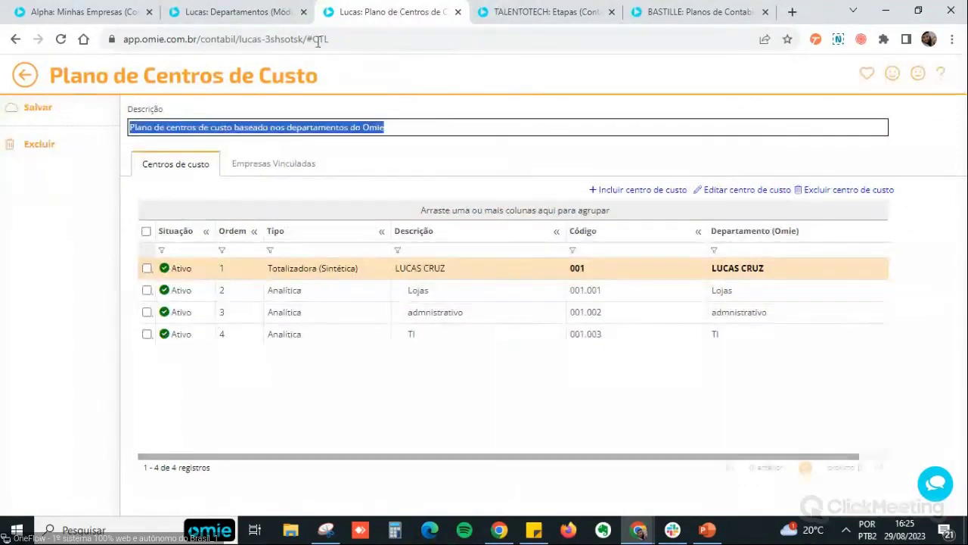
pyautogui.click(249, 12)
pyautogui.click(363, 14)
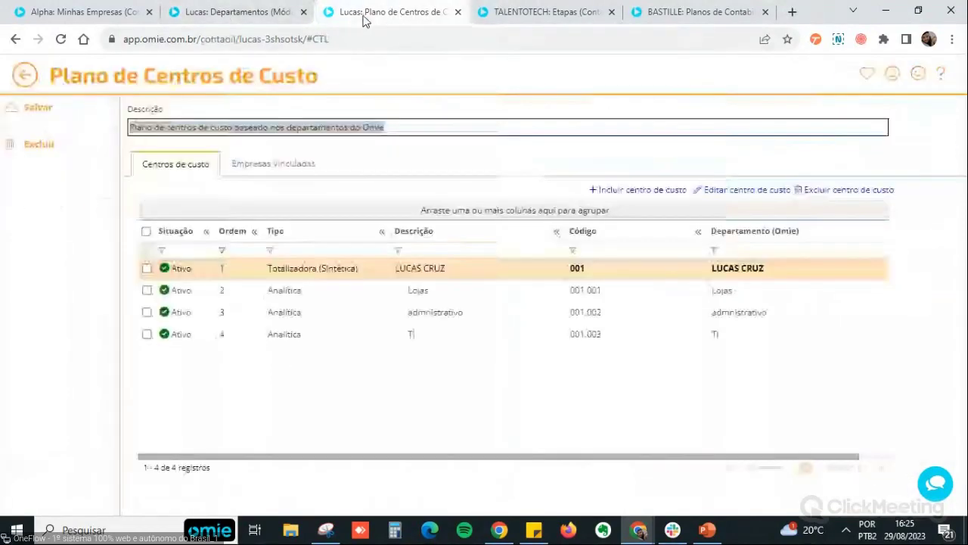
# - In the company's Definições Contábeis, set the active cost centre plan to "Plano de centros de custo baseado nos departamentos do Omie" and save
pyautogui.click(16, 81)
pyautogui.click(16, 81)
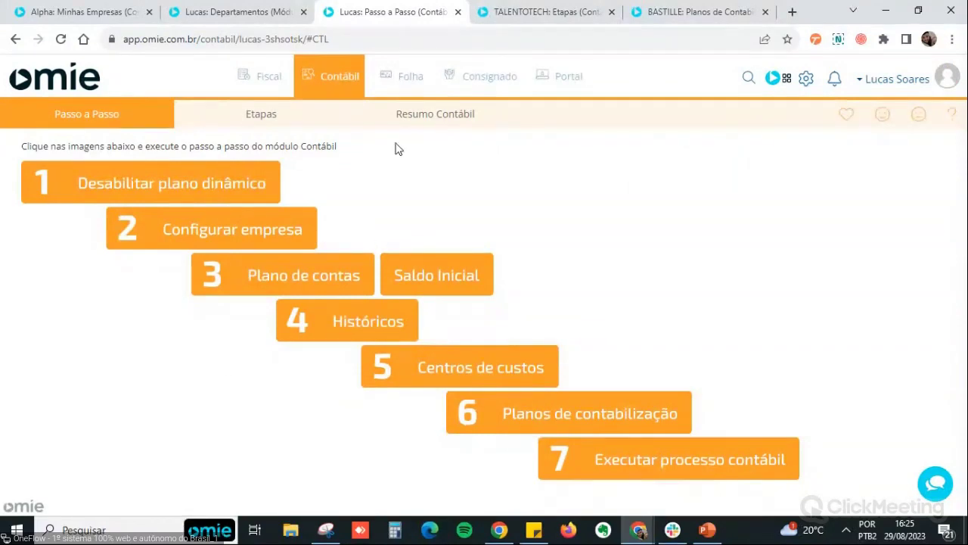
pyautogui.click(241, 238)
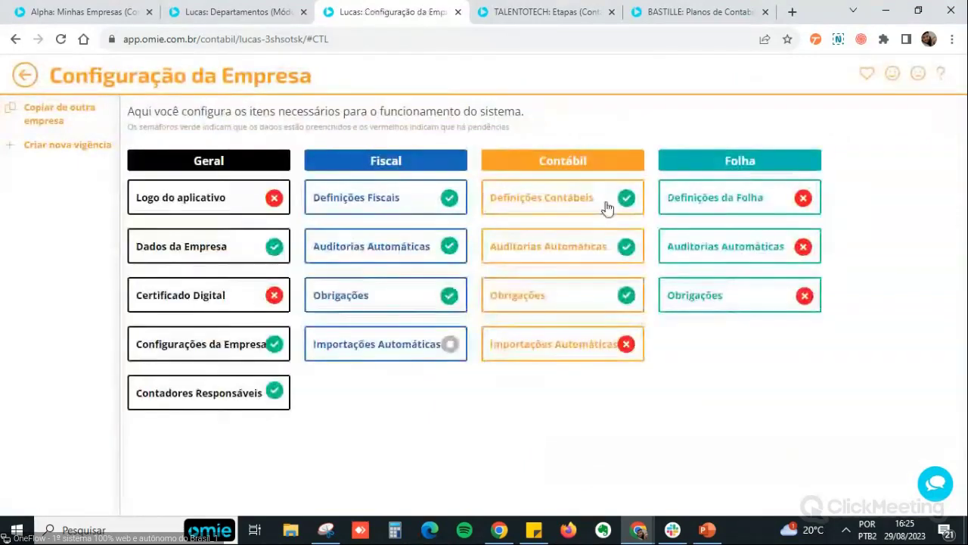
pyautogui.click(587, 197)
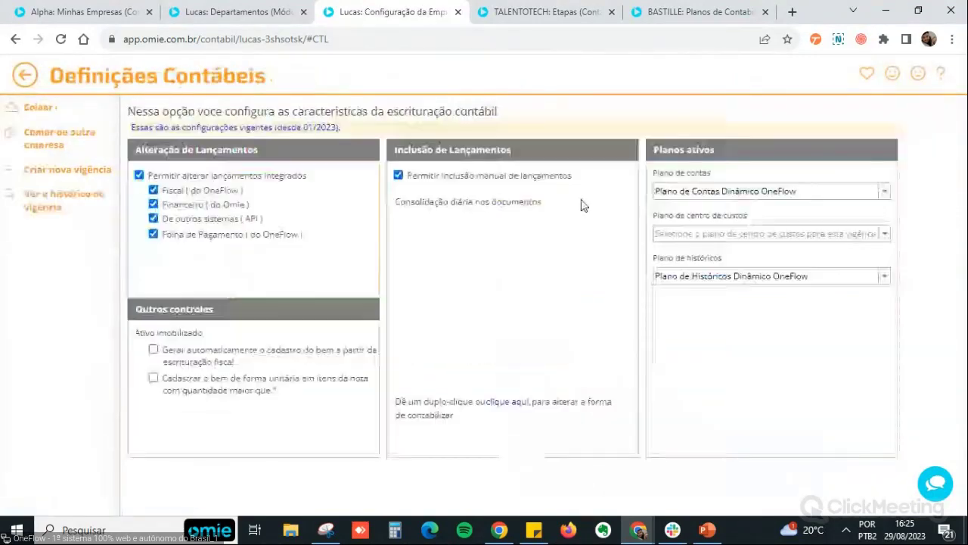
pyautogui.click(883, 234)
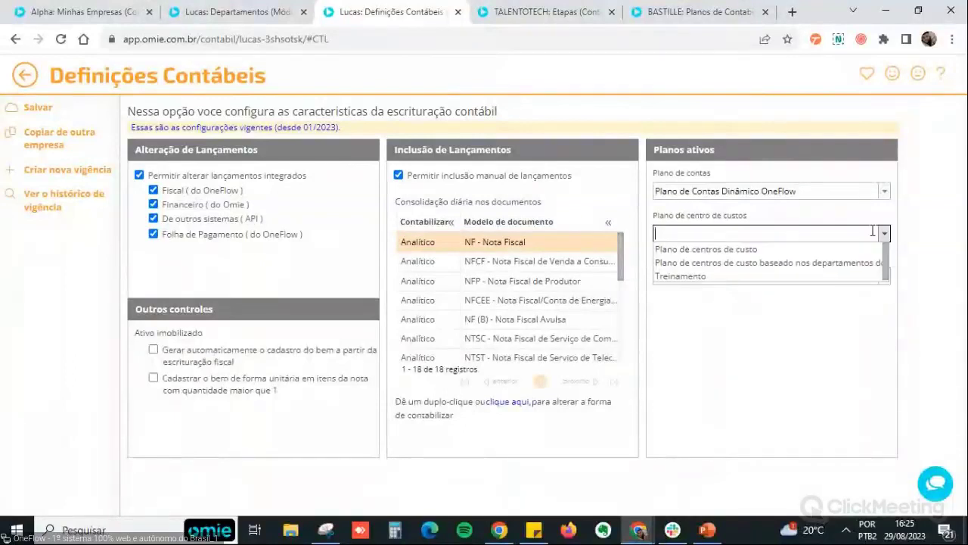
pyautogui.click(718, 265)
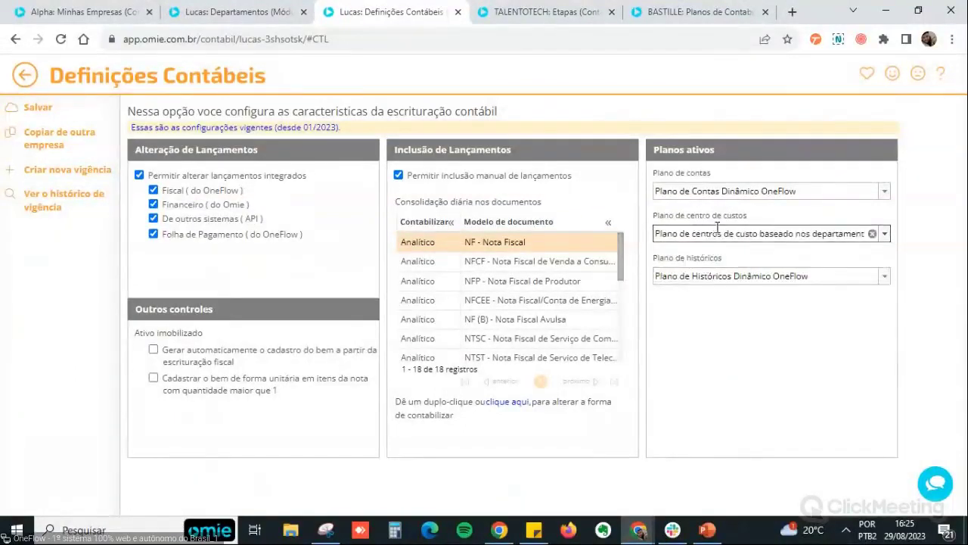
pyautogui.click(58, 113)
pyautogui.click(26, 75)
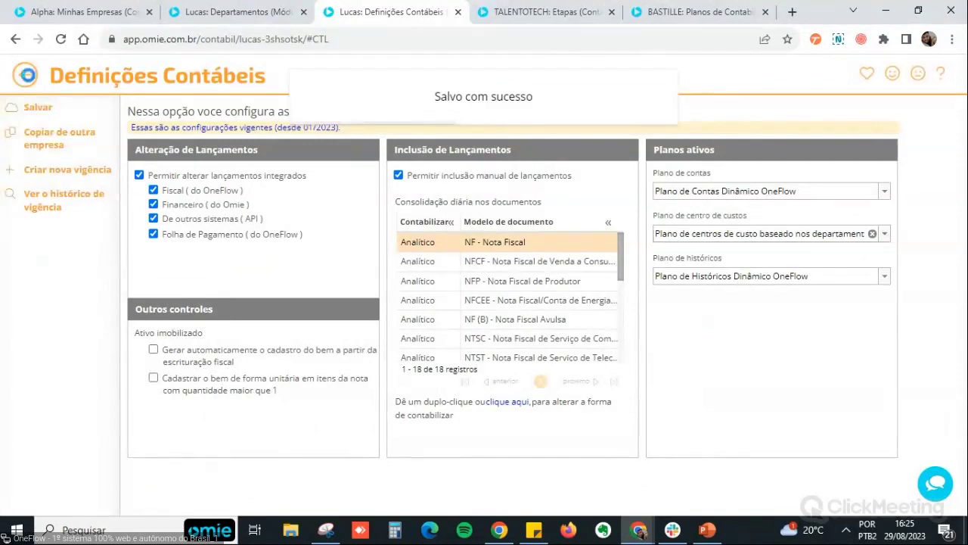
pyautogui.click(25, 75)
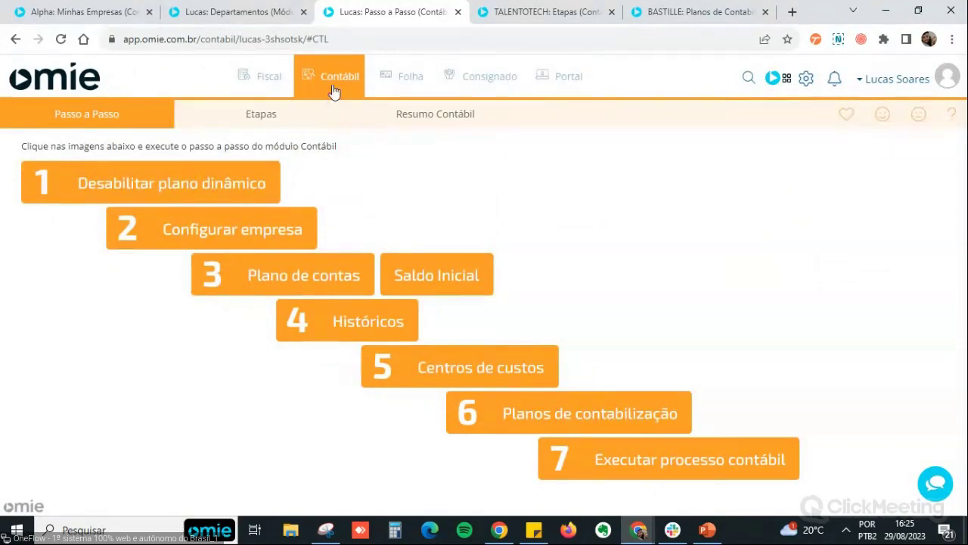
# - Open the chart of accounts "Plano de Contas Dinâmico OneFlow" and browse its list of accounts
pyautogui.moveTo(335, 89)
pyautogui.click(349, 142)
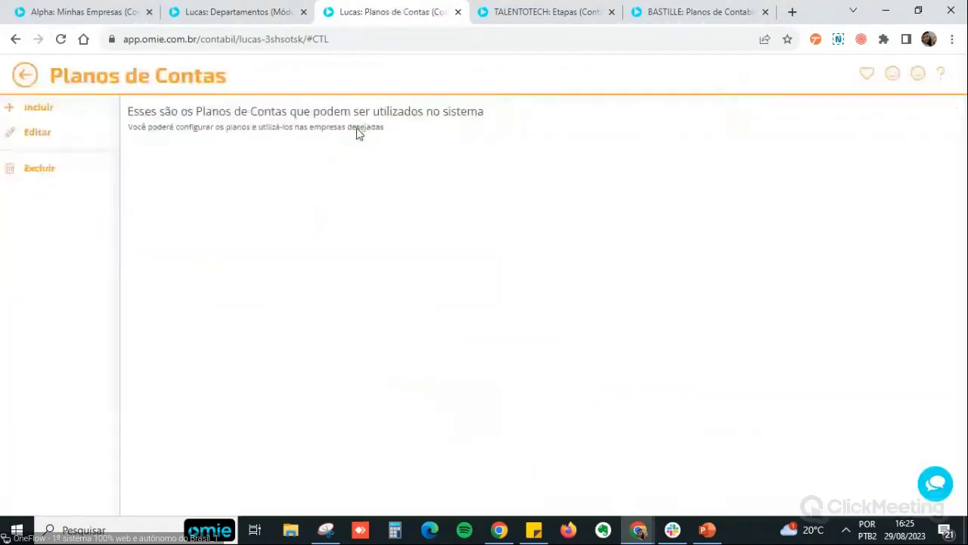
pyautogui.click(307, 226)
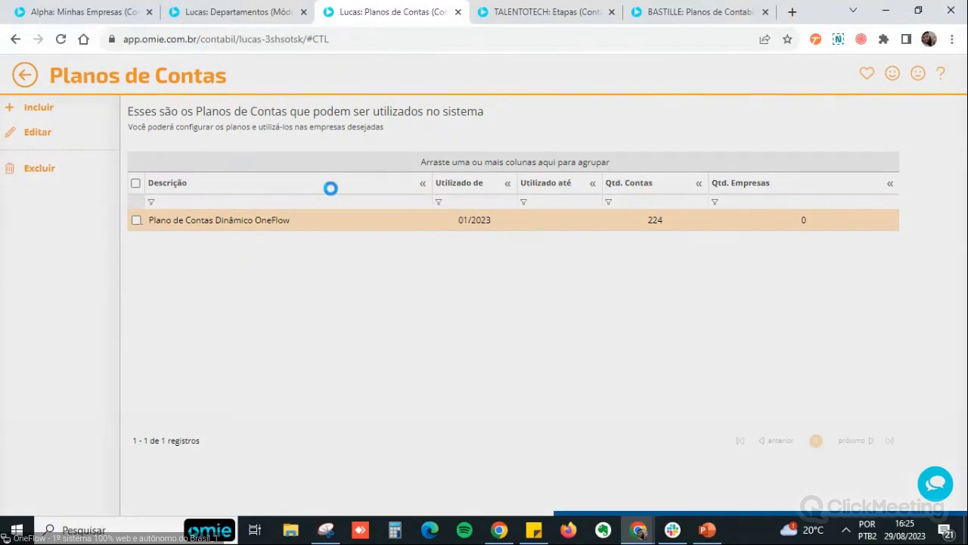
pyautogui.scroll(-1, 530, 397)
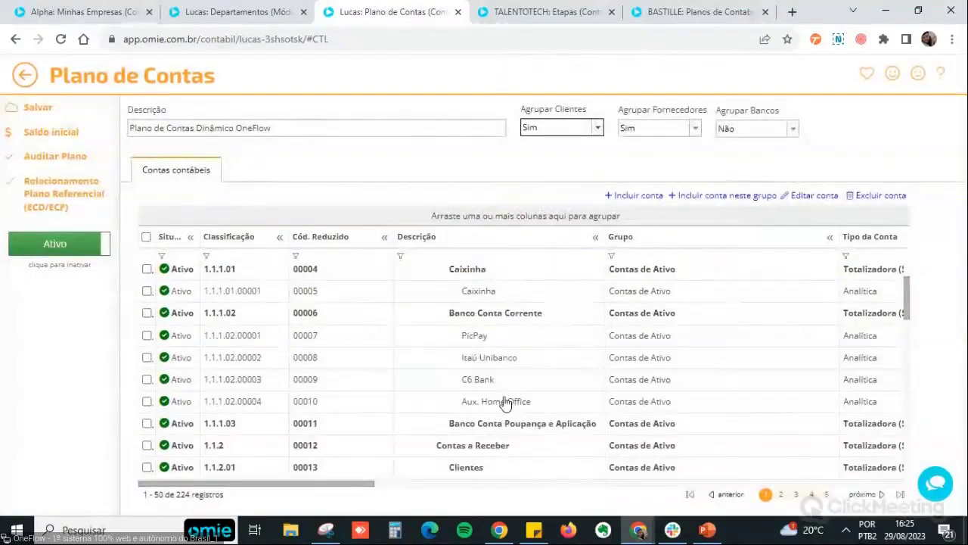
pyautogui.scroll(-3, 505, 400)
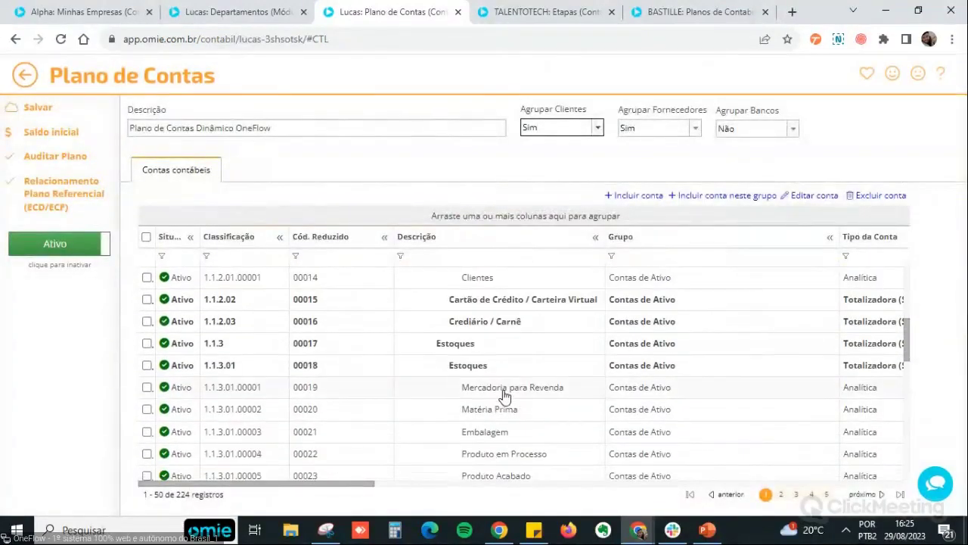
# - Filter the plan's account descriptions by "alu" and open the Aluguel account
pyautogui.click(796, 494)
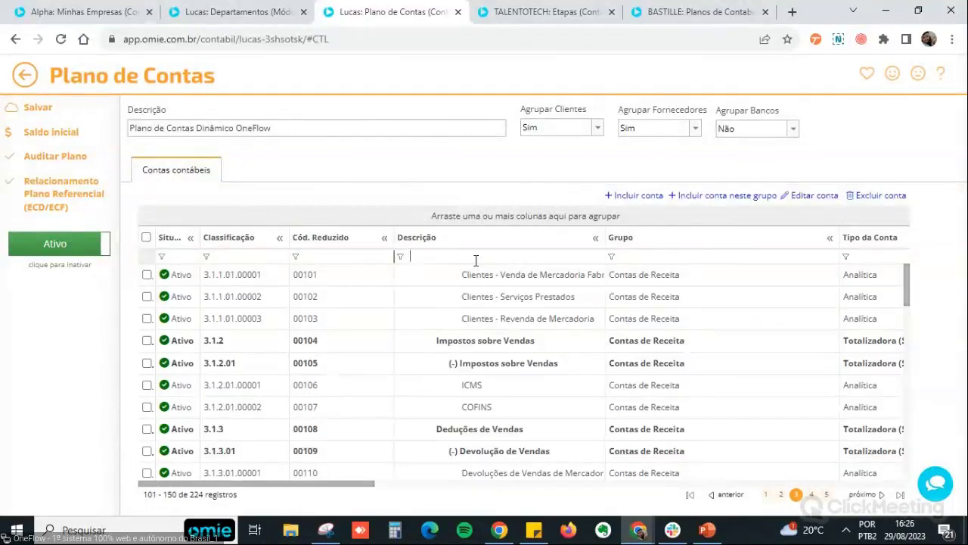
pyautogui.write('alu')
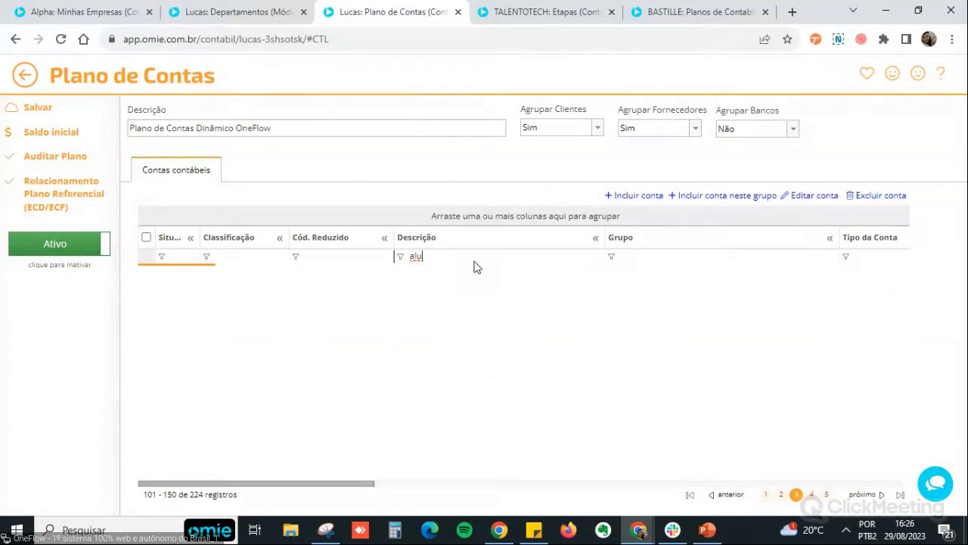
pyautogui.click(475, 296)
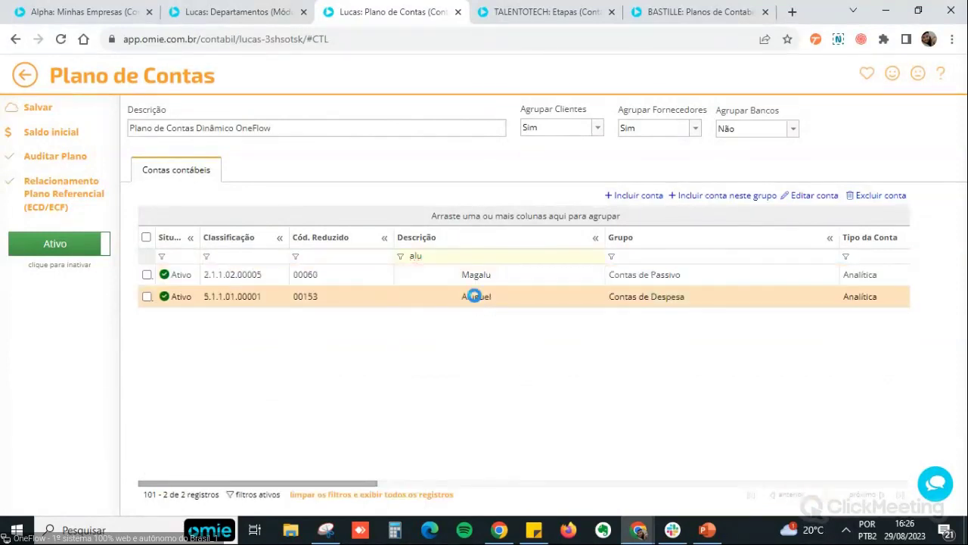
pyautogui.doubleClick(475, 296)
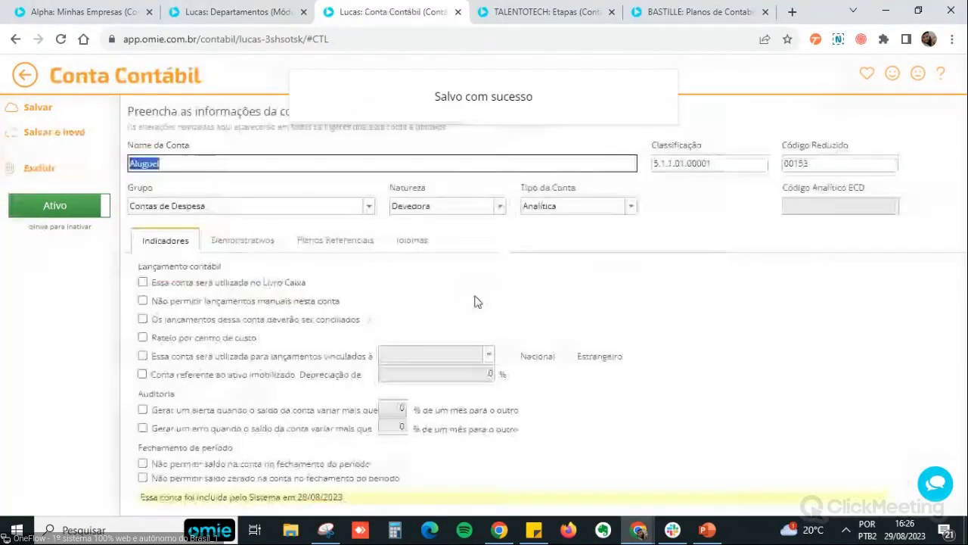
# - Enable "Rateio por centro de custo" on the Aluguel account, check its automatic apportionment by cost centre, and return to the Contábil step-by-step page
pyautogui.click(143, 337)
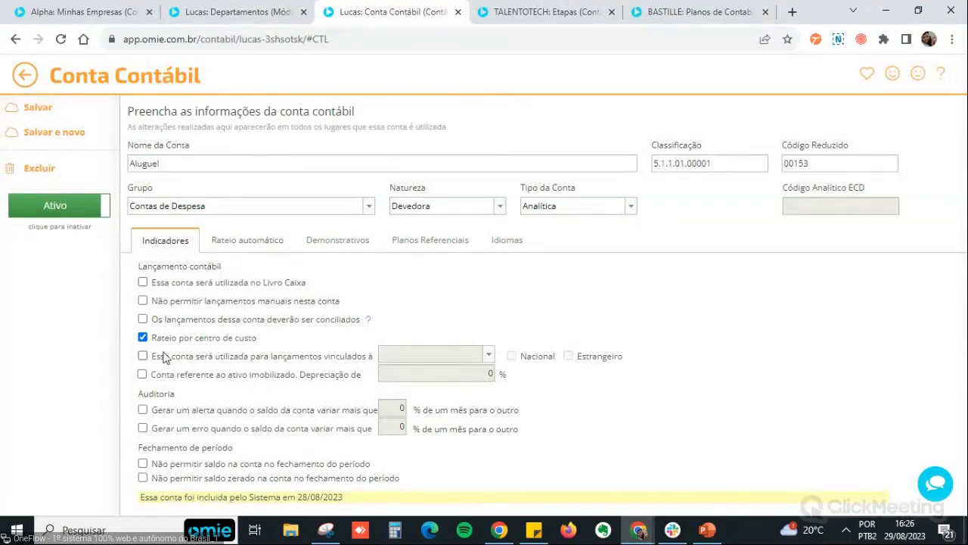
pyautogui.click(233, 243)
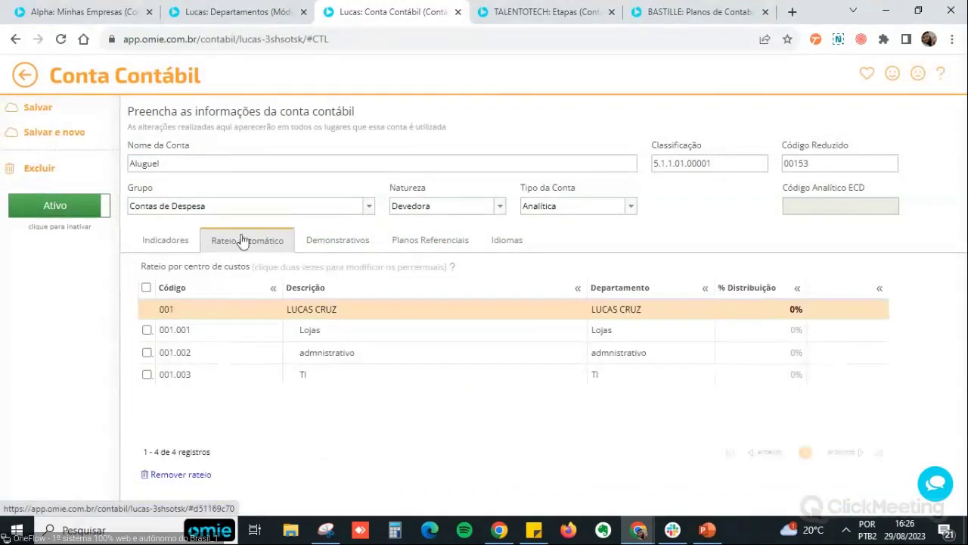
pyautogui.click(158, 250)
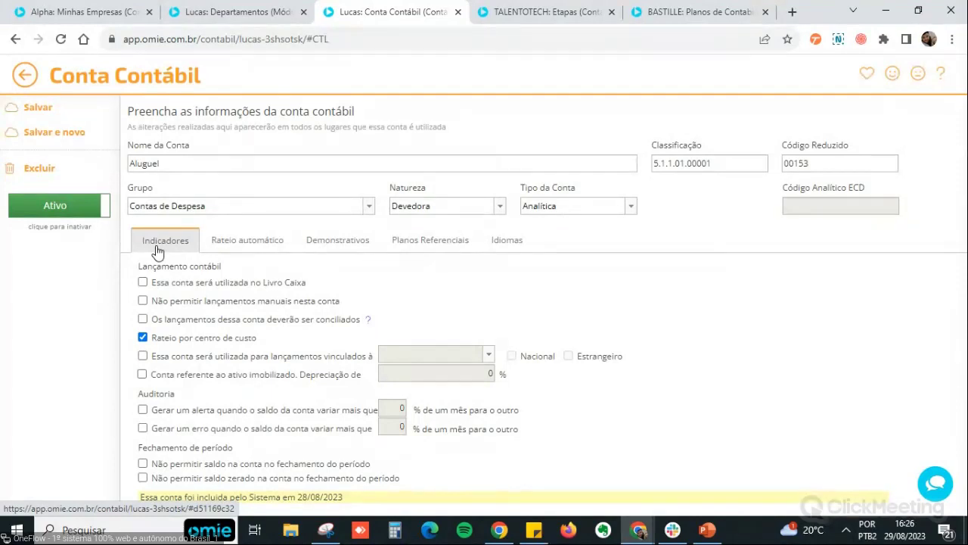
pyautogui.click(245, 243)
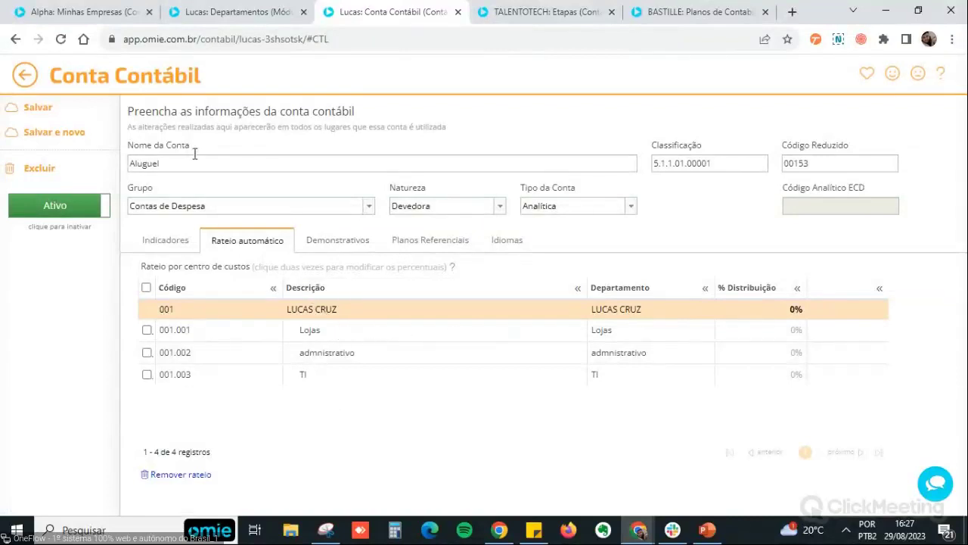
pyautogui.click(26, 75)
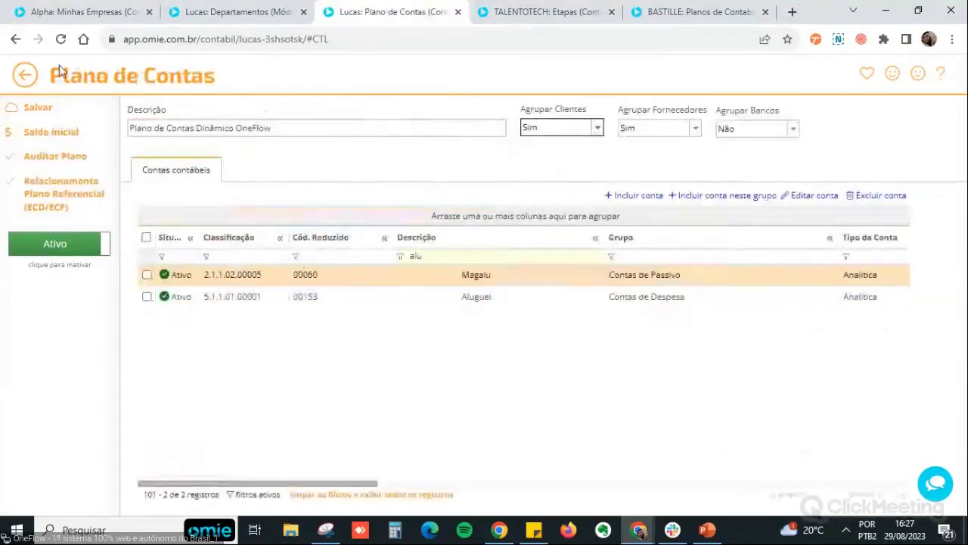
pyautogui.click(25, 76)
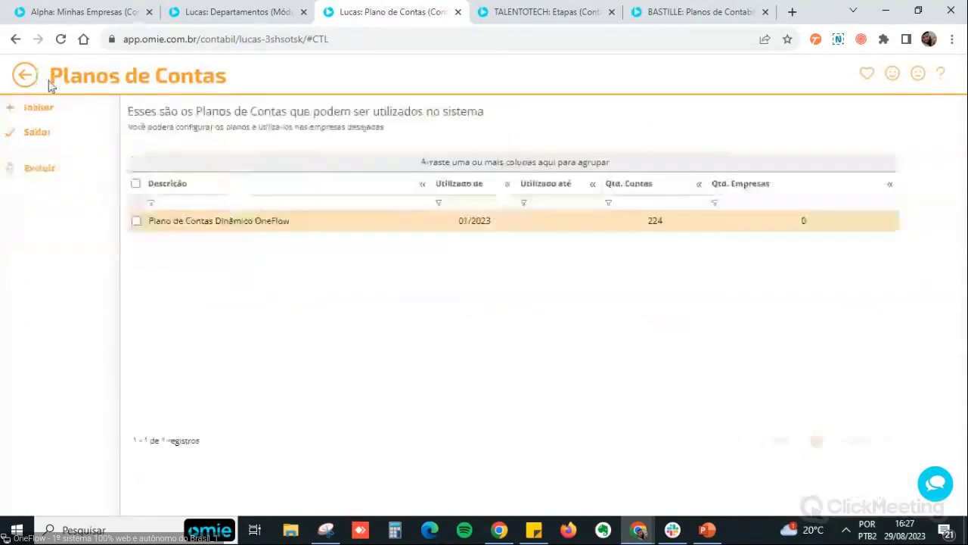
pyautogui.click(24, 75)
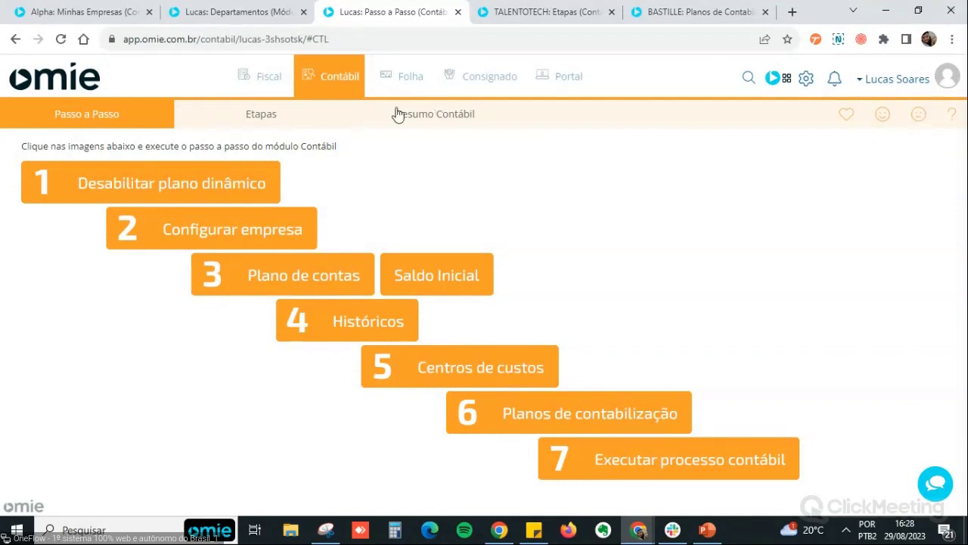
# - In the company configuration, open the accounting automatic audits and review the entry rules concerning cost centres and apportionment
pyautogui.click(284, 228)
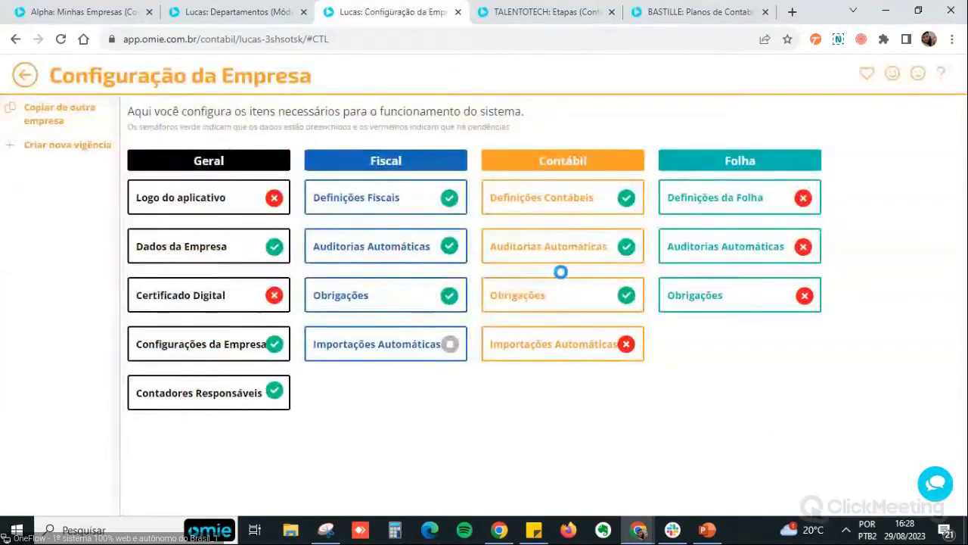
pyautogui.click(560, 272)
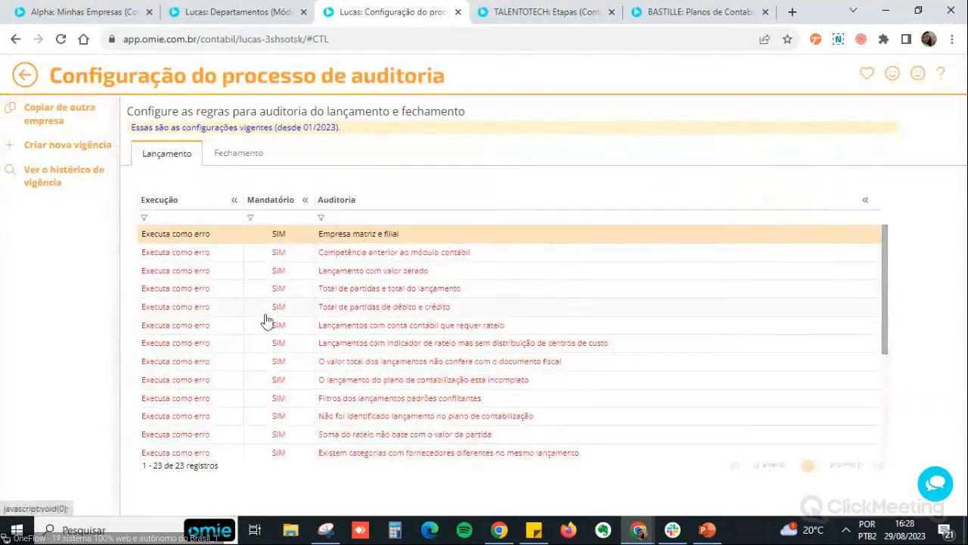
pyautogui.scroll(-5, 269, 340)
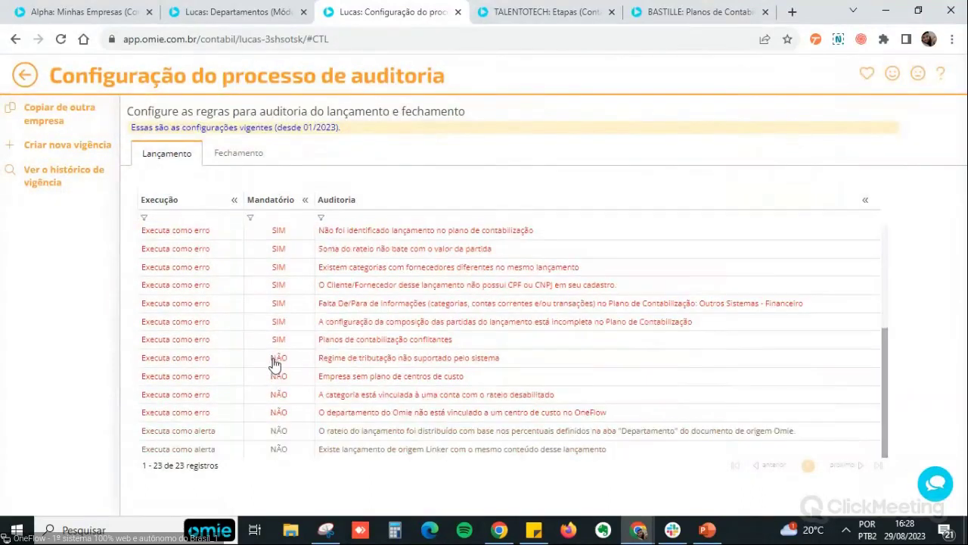
pyautogui.click(354, 401)
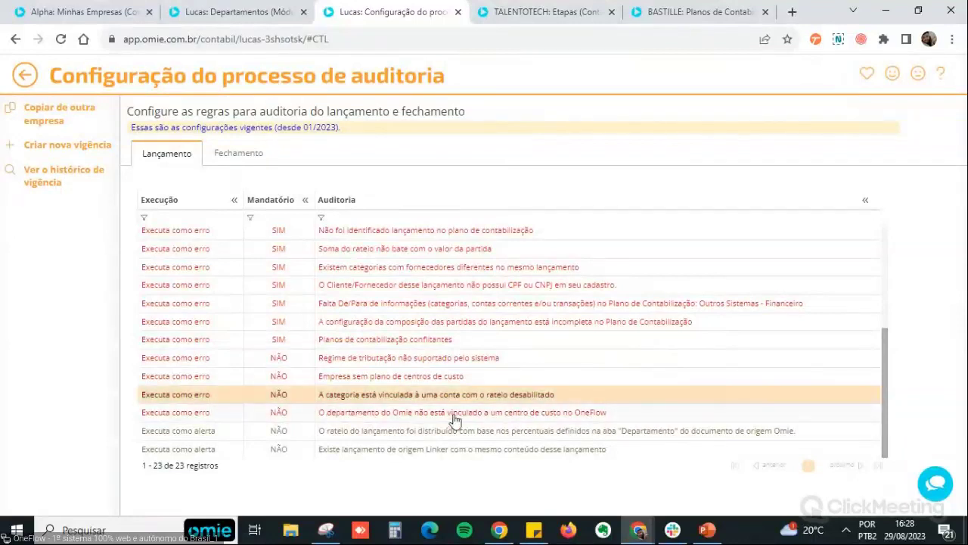
pyautogui.click(534, 416)
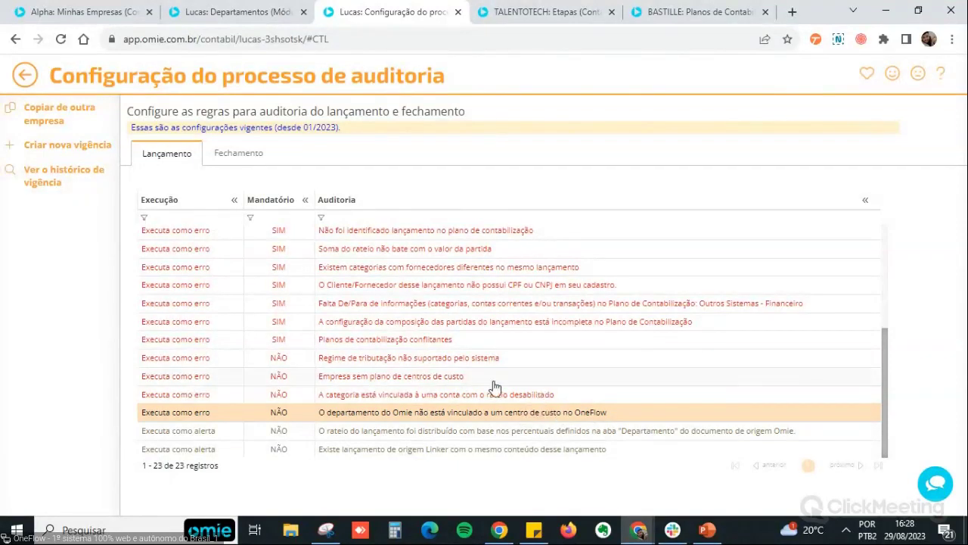
pyautogui.click(374, 381)
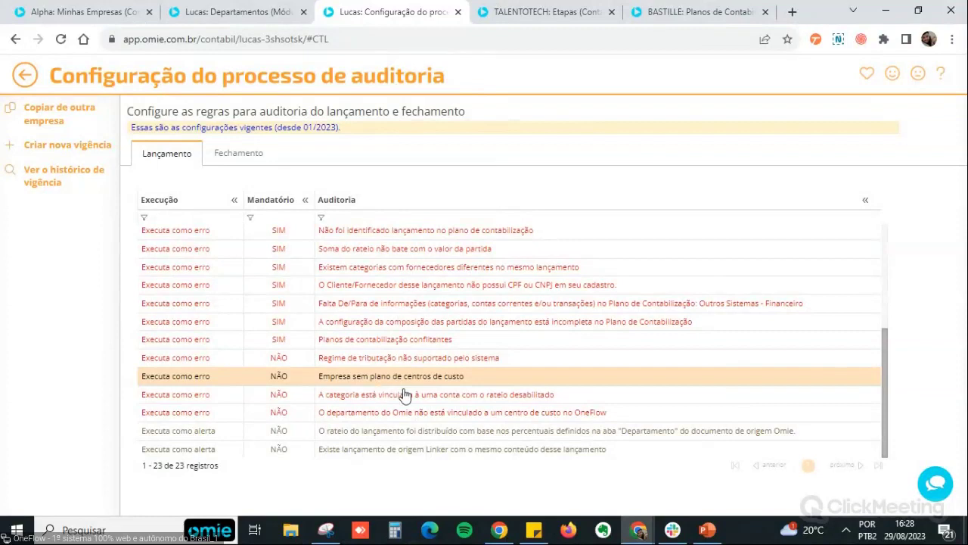
pyautogui.click(536, 436)
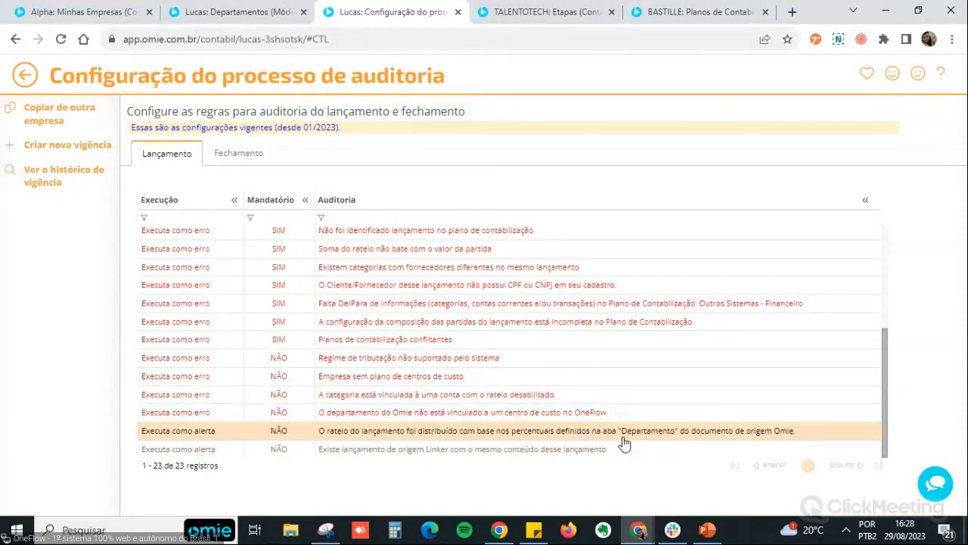
pyautogui.click(357, 413)
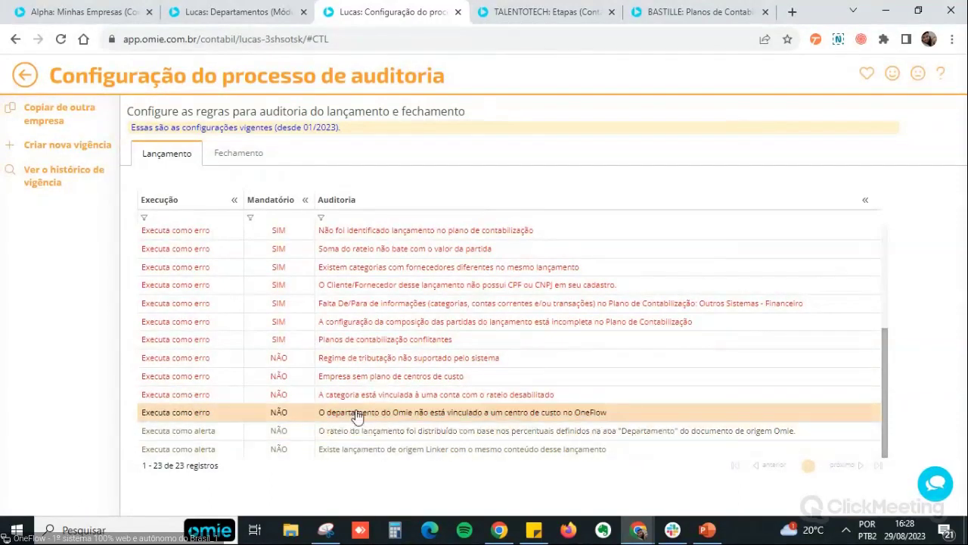
# - Set the execution type of the audit rule "Empresa sem plano de centros de custo" to "Não executar" and save
pyautogui.click(369, 378)
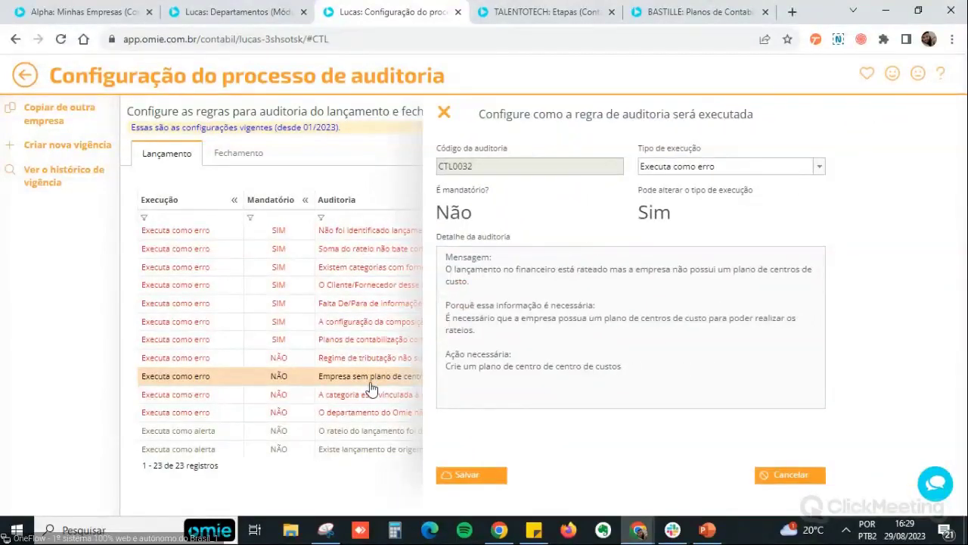
pyautogui.click(818, 167)
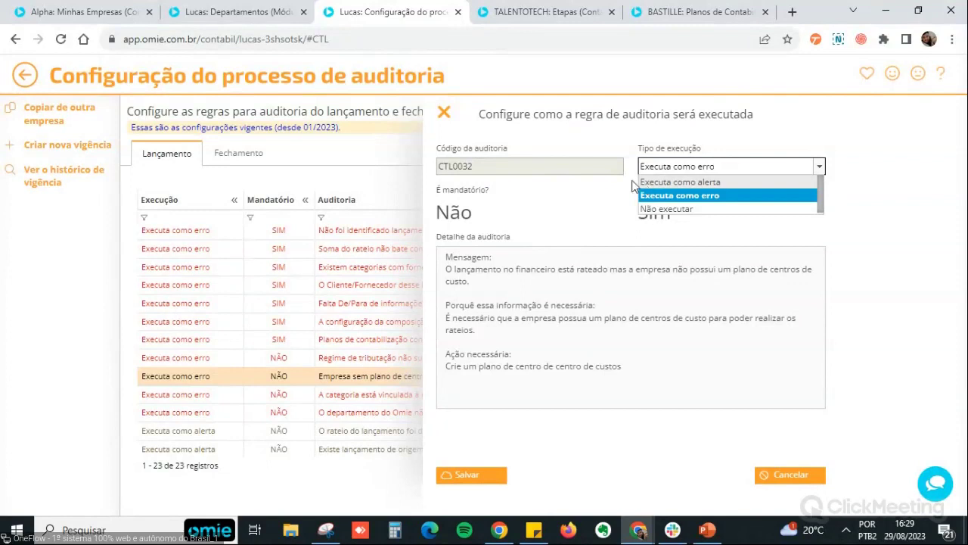
pyautogui.click(665, 209)
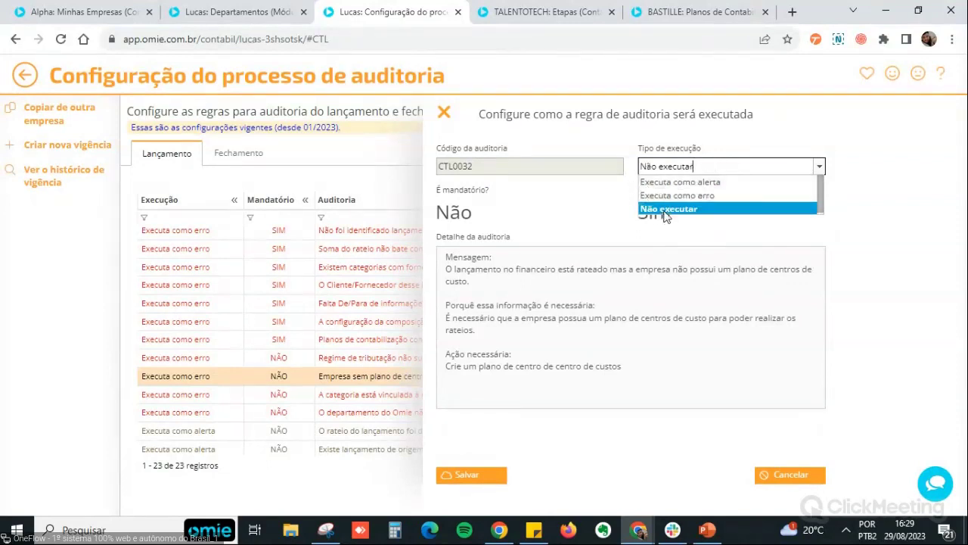
pyautogui.click(476, 479)
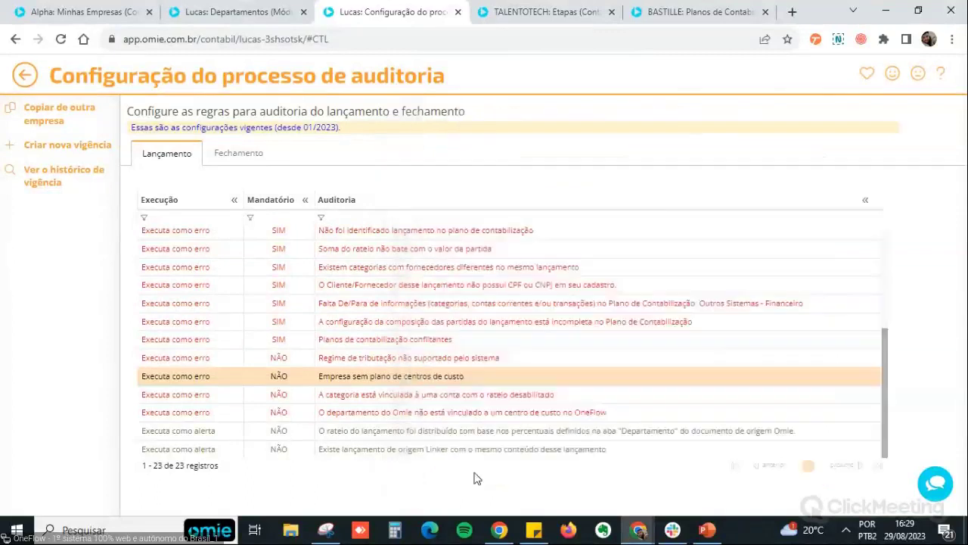
# - Set the audit rule "A categoria está vinculada à uma conta com o rateio desabilitado" to "Não executar", refresh the list, and return to the Contábil step-by-step page
pyautogui.click(400, 401)
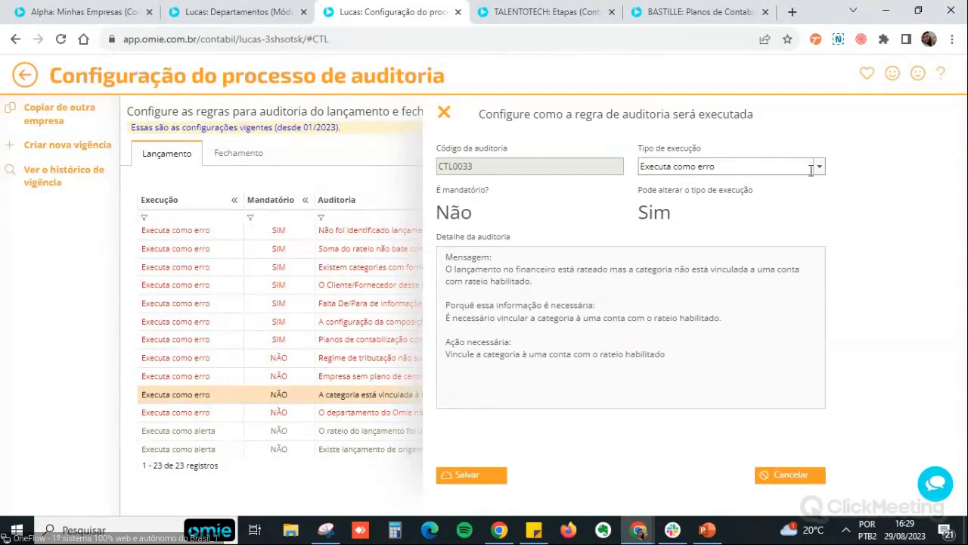
pyautogui.click(354, 429)
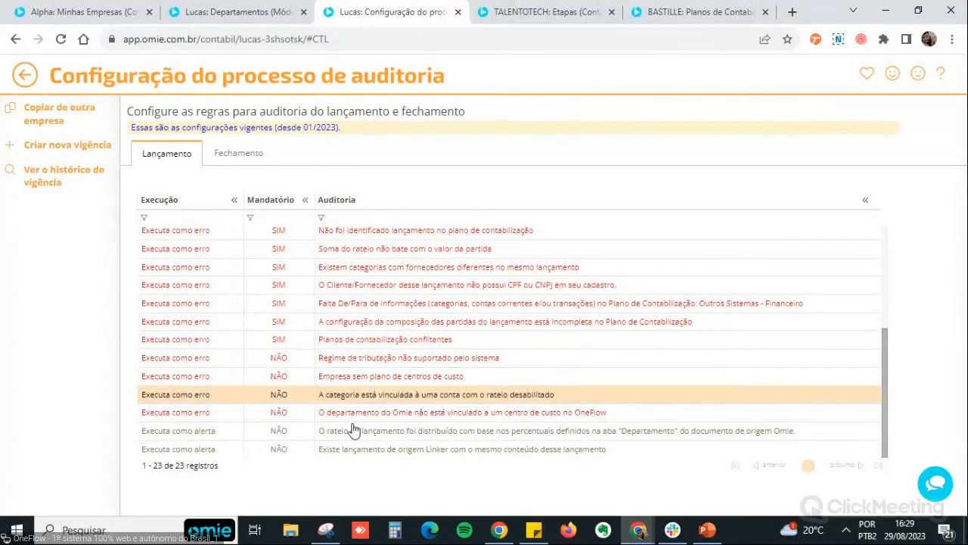
pyautogui.rightClick(376, 363)
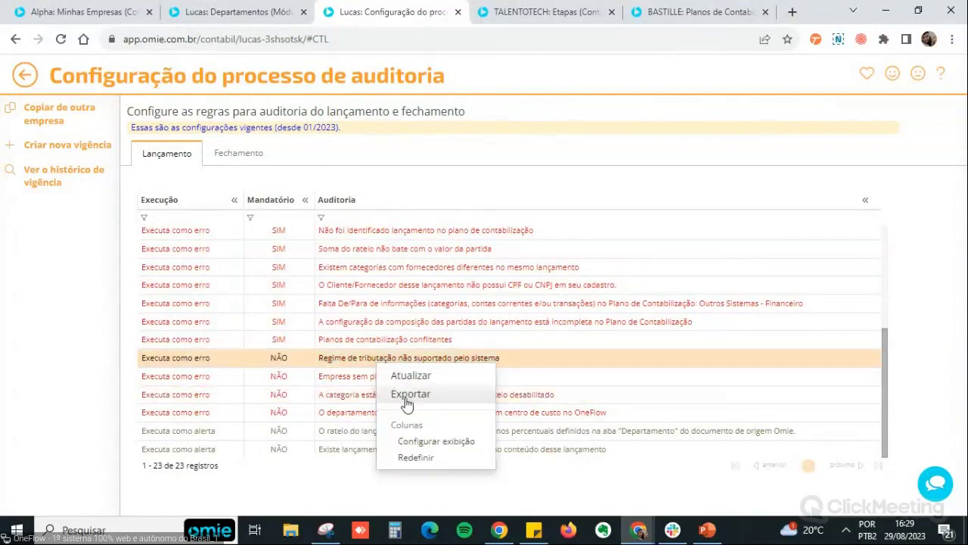
pyautogui.click(408, 377)
pyautogui.scroll(-5, 365, 458)
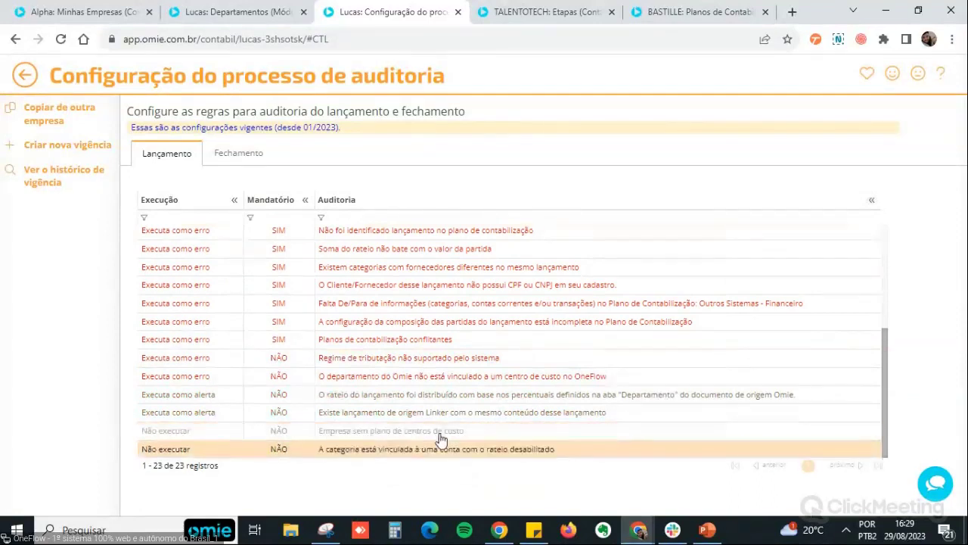
pyautogui.click(24, 75)
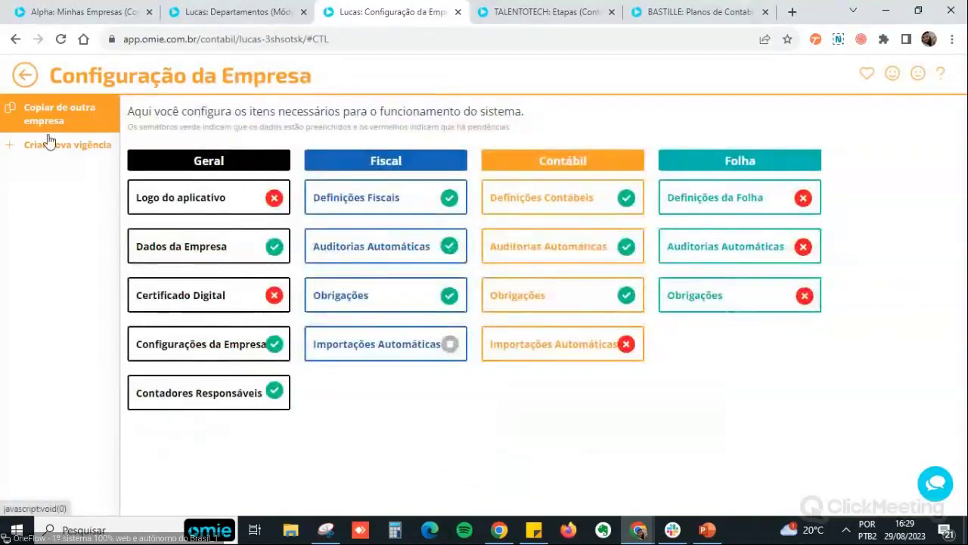
pyautogui.click(25, 76)
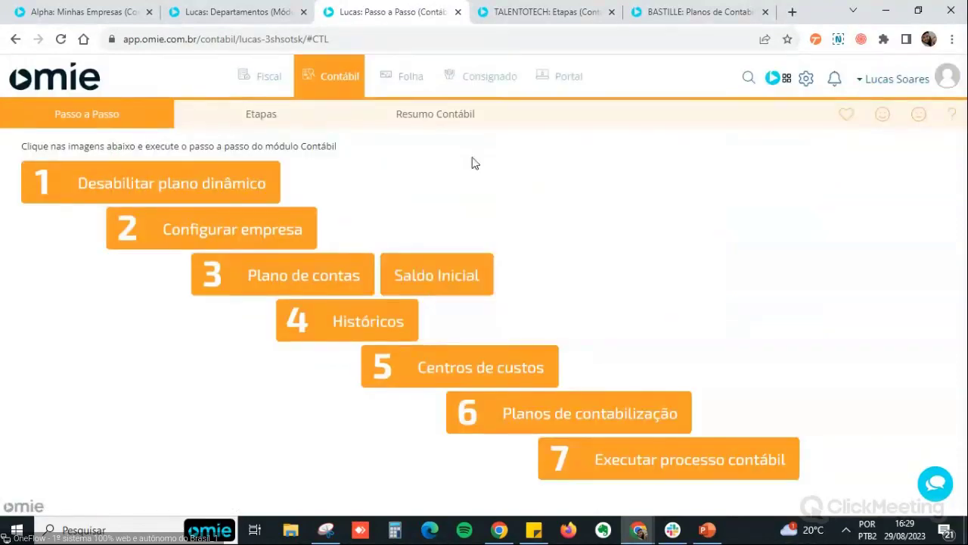
# - Switch to the PowerPoint presentation and advance to the "Planos de Contabilização" slide
pyautogui.click(707, 531)
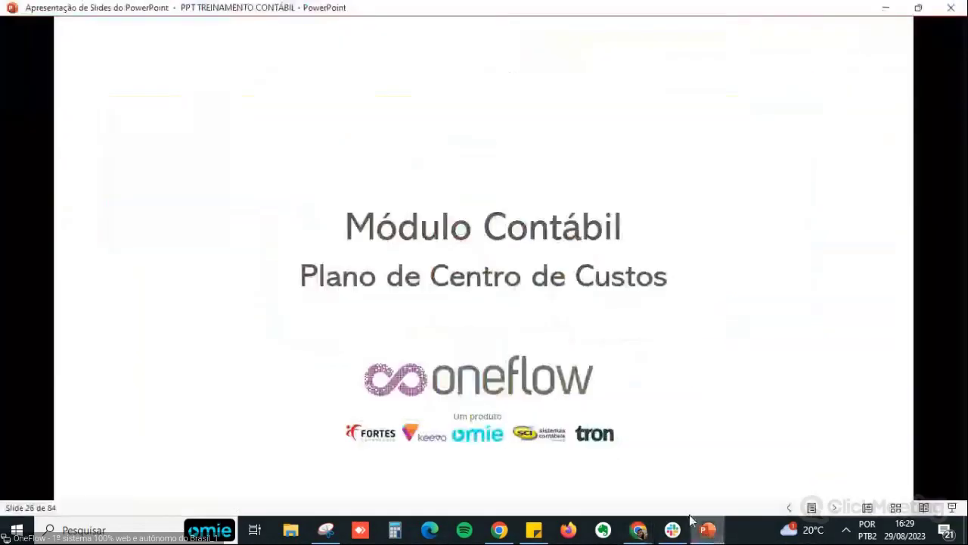
pyautogui.click(726, 367)
pyautogui.click(724, 367)
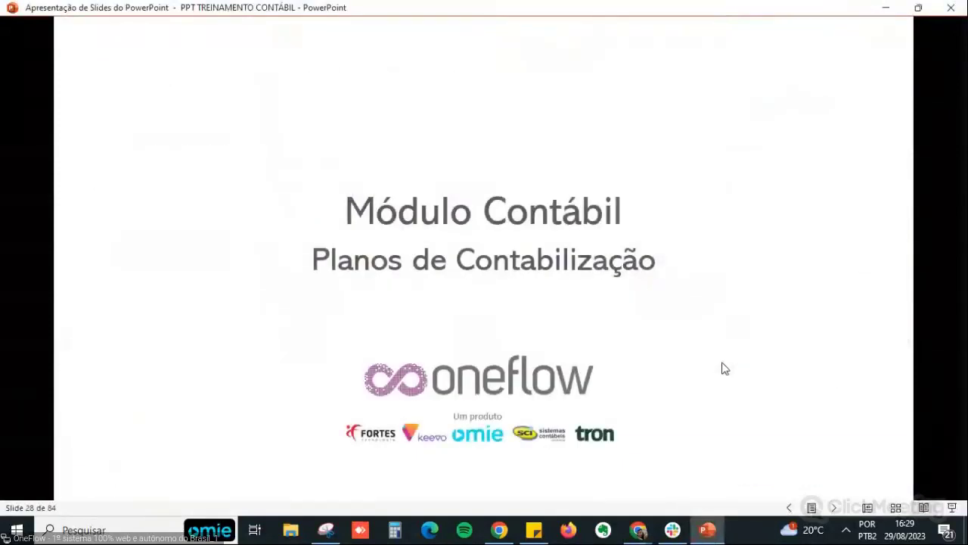
# - Advance to the "Utilização" slide, and in OneFlow's Planos de Contabilização da Empresa examine each listed plan's chart of accounts, history plan and utilisation
pyautogui.click(695, 361)
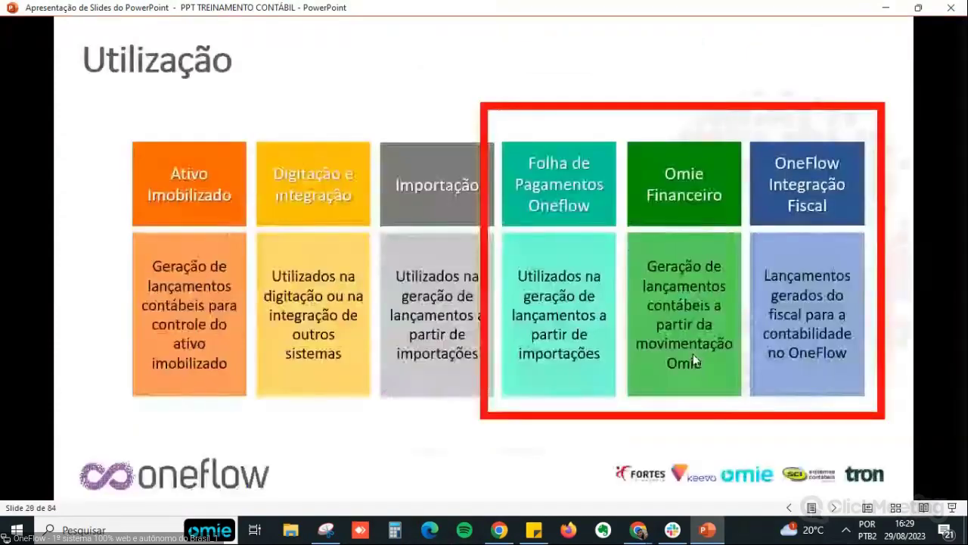
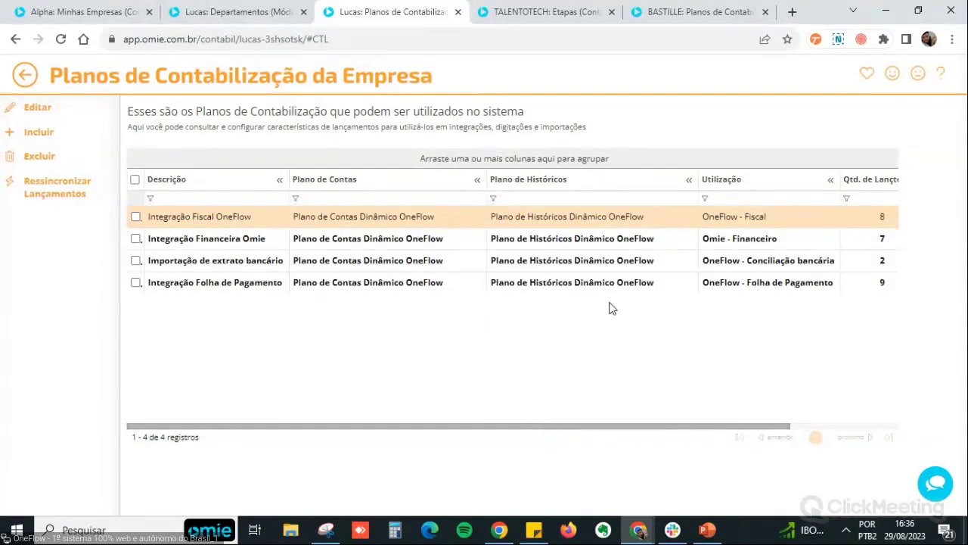
pyautogui.click(395, 244)
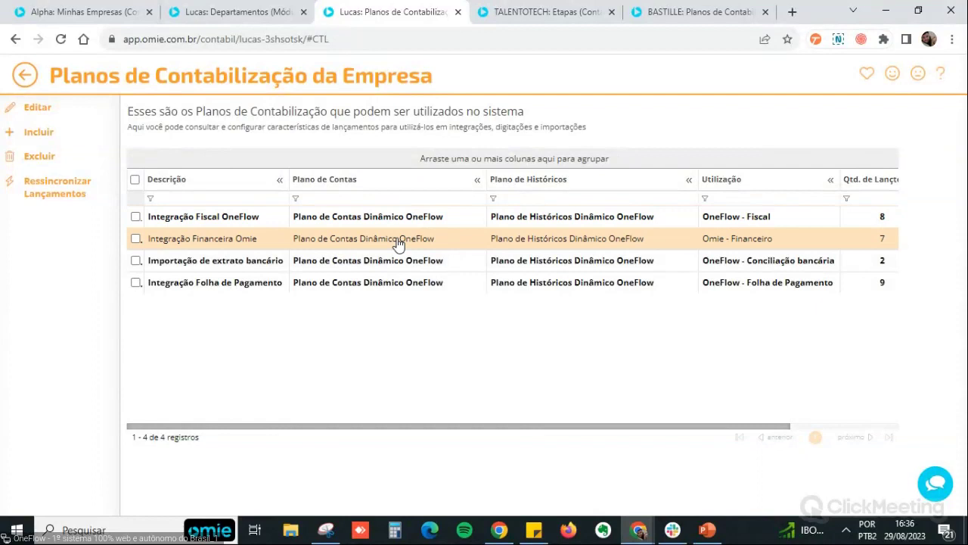
pyautogui.click(415, 265)
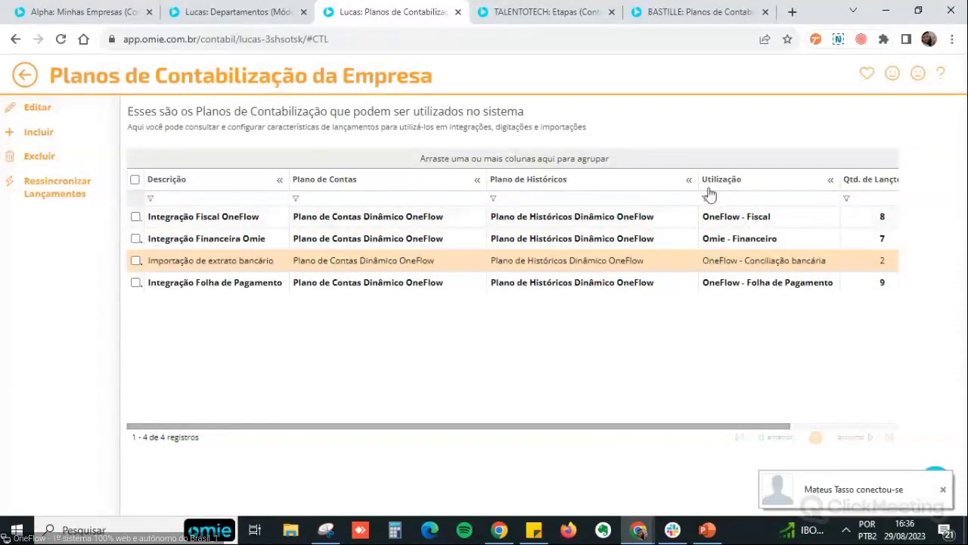
pyautogui.moveTo(698, 180); pyautogui.dragTo(673, 179)
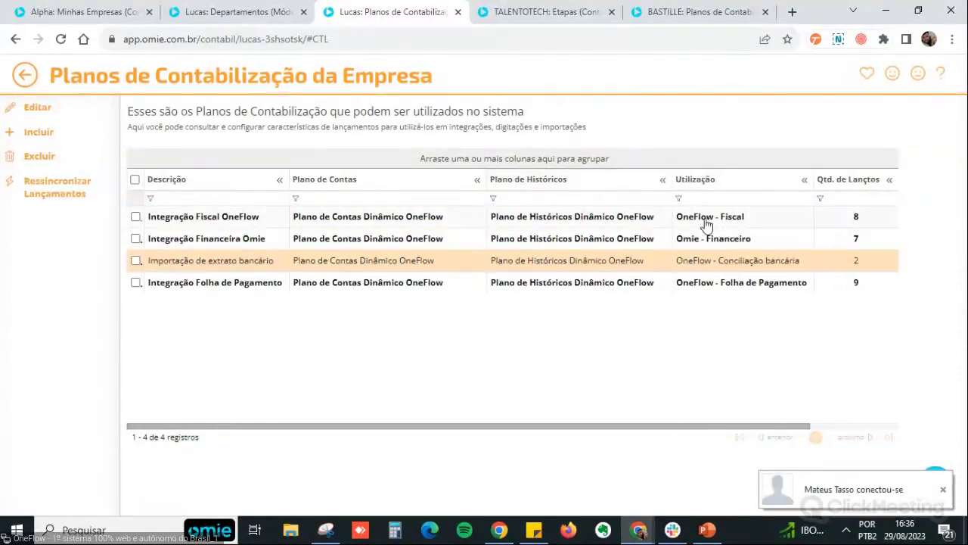
pyautogui.click(705, 220)
pyautogui.click(716, 238)
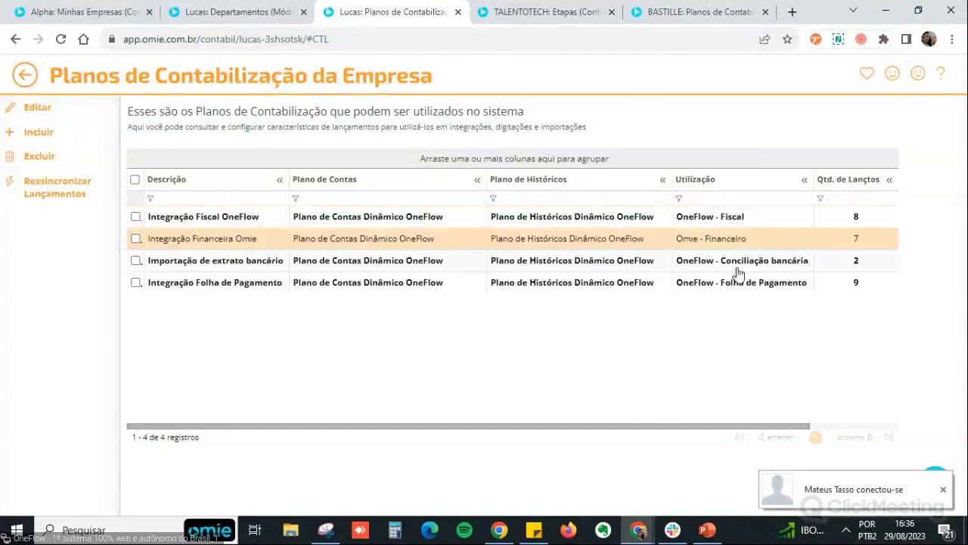
pyautogui.click(740, 266)
pyautogui.click(757, 288)
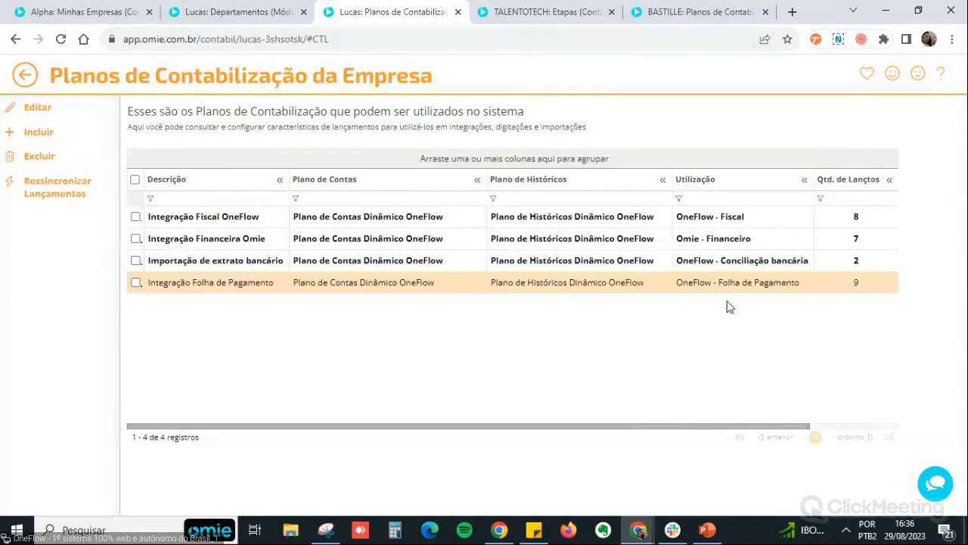
pyautogui.click(696, 246)
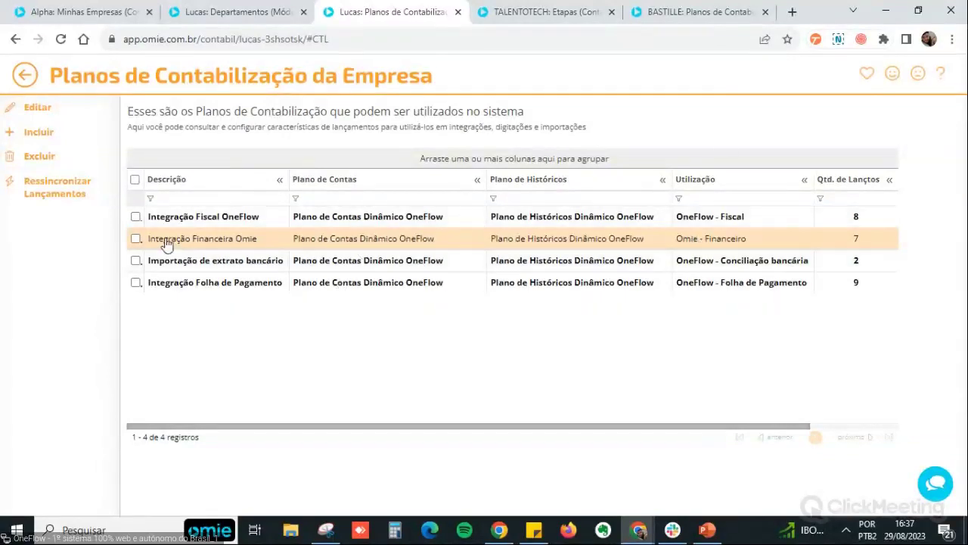
# - Start a new accounting plan created from scratch and set its Utilização to "Omie - Financeiro"
pyautogui.click(45, 133)
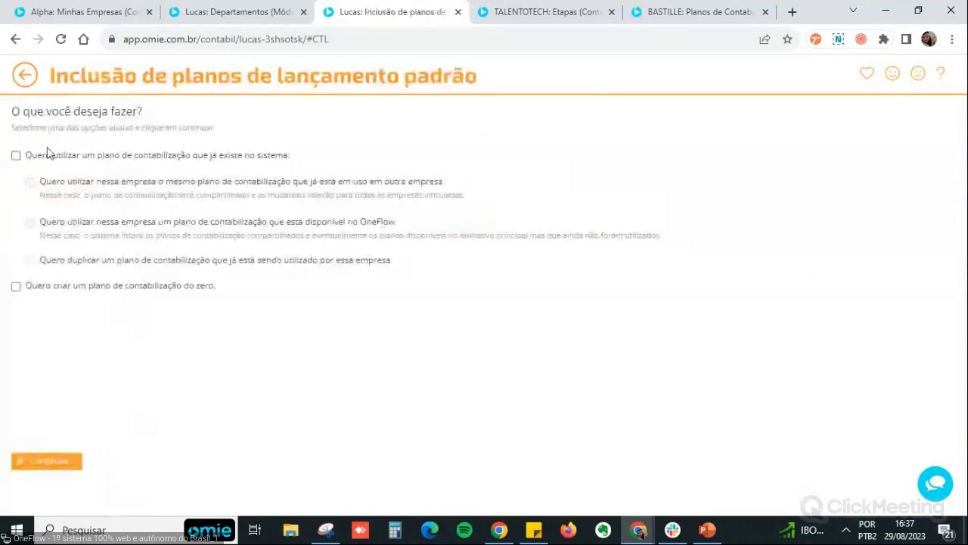
pyautogui.click(15, 286)
pyautogui.click(47, 461)
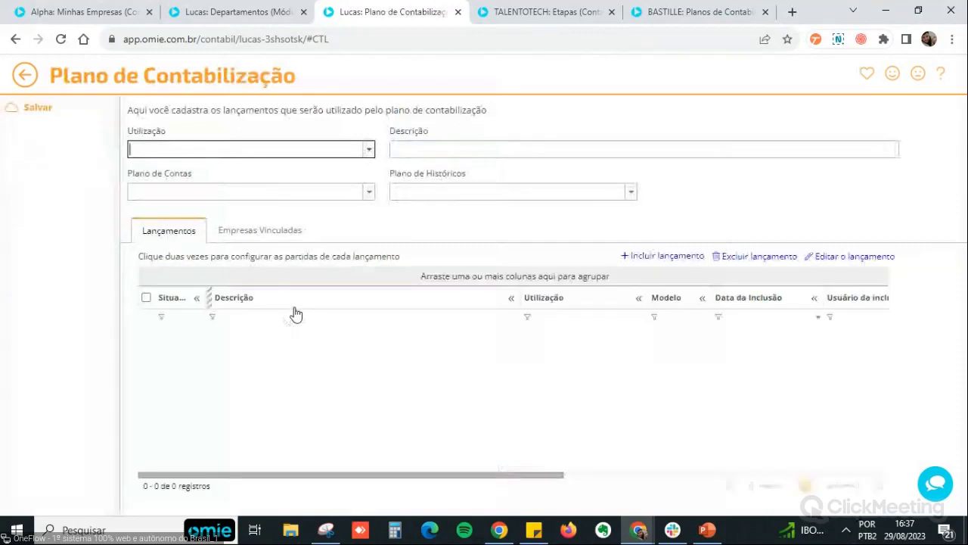
pyautogui.click(369, 150)
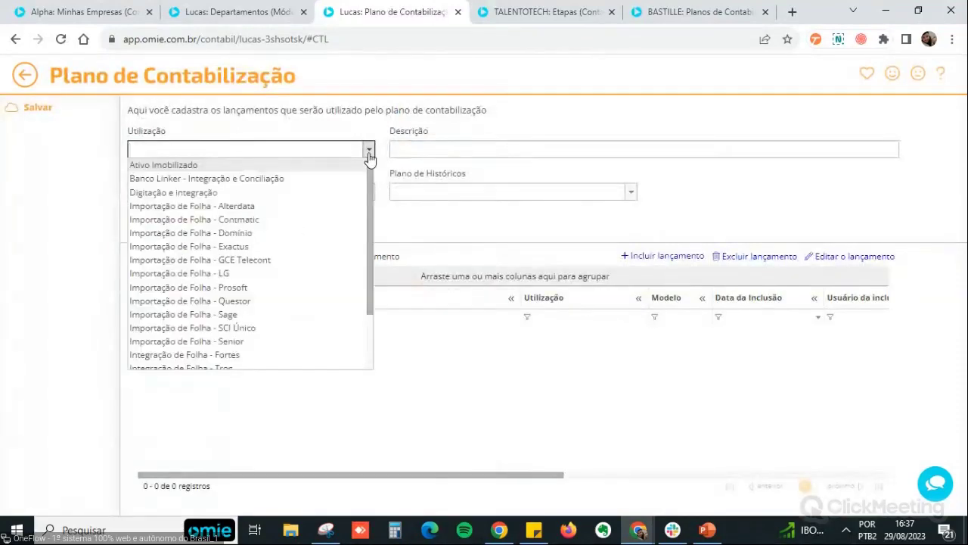
pyautogui.scroll(-1, 362, 301)
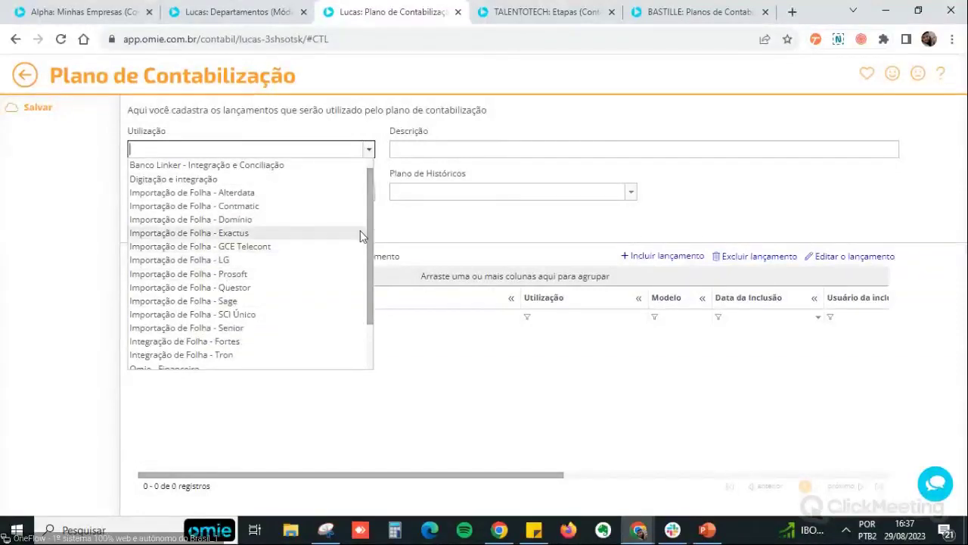
pyautogui.scroll(-3, 363, 241)
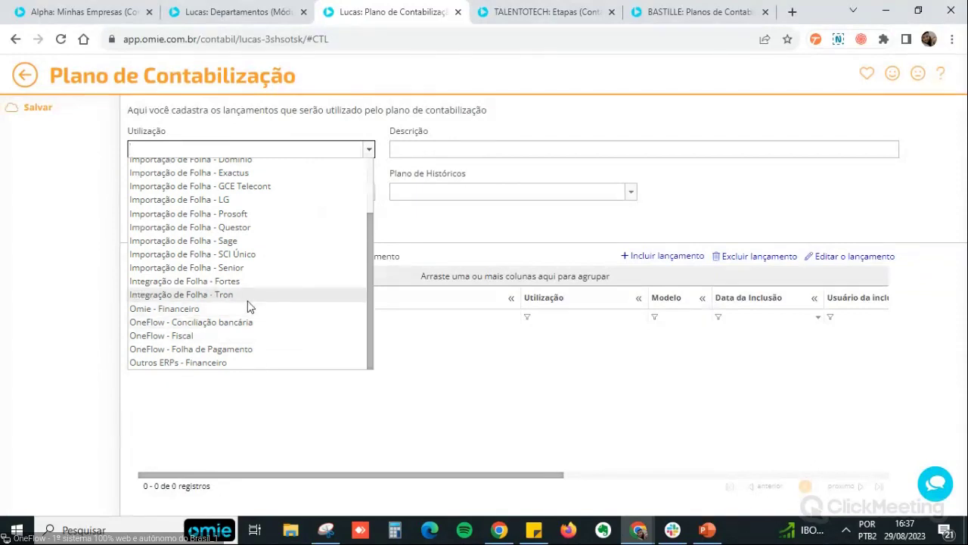
pyautogui.click(205, 310)
# - Enter "Integração Financeira Omie teste" as the accounting plan's description
pyautogui.click(453, 151)
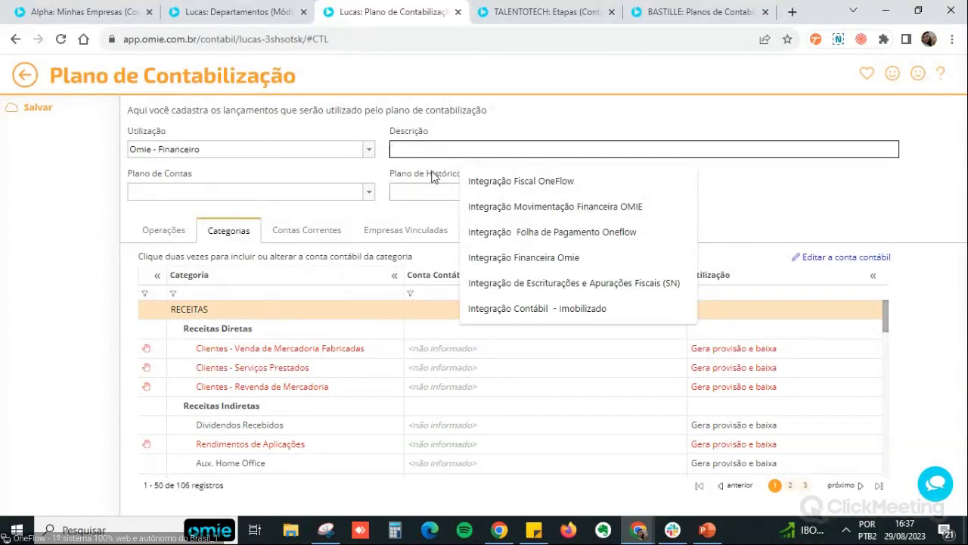
pyautogui.click(611, 125)
pyautogui.click(535, 149)
pyautogui.click(515, 259)
pyautogui.doubleClick(531, 149)
pyautogui.click(531, 149)
pyautogui.write('teste')
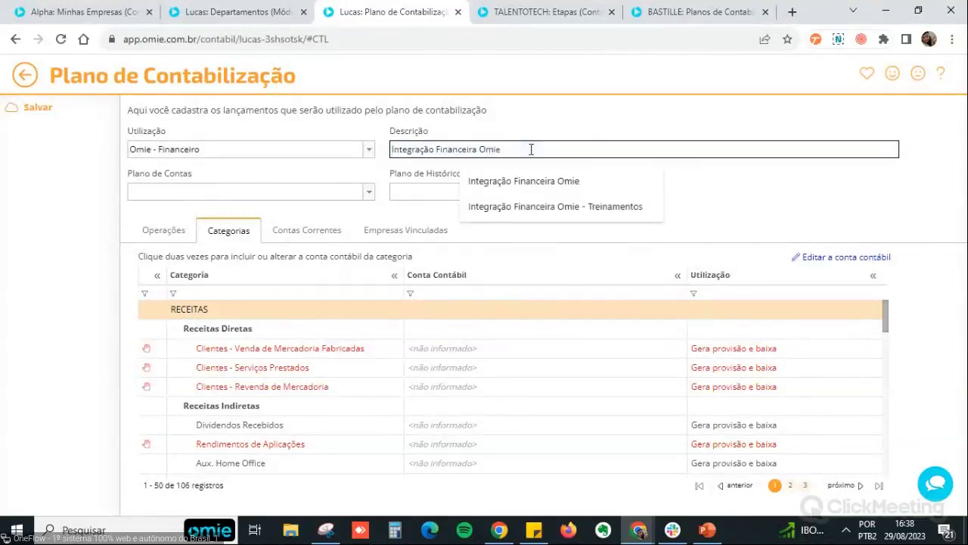
# - Set Plano de Contas to "Plano de Contas Dinâmico OneFlow" and Plano de Históricos to "Plano de Históricos Dinâmico OneFlow"
pyautogui.click(325, 191)
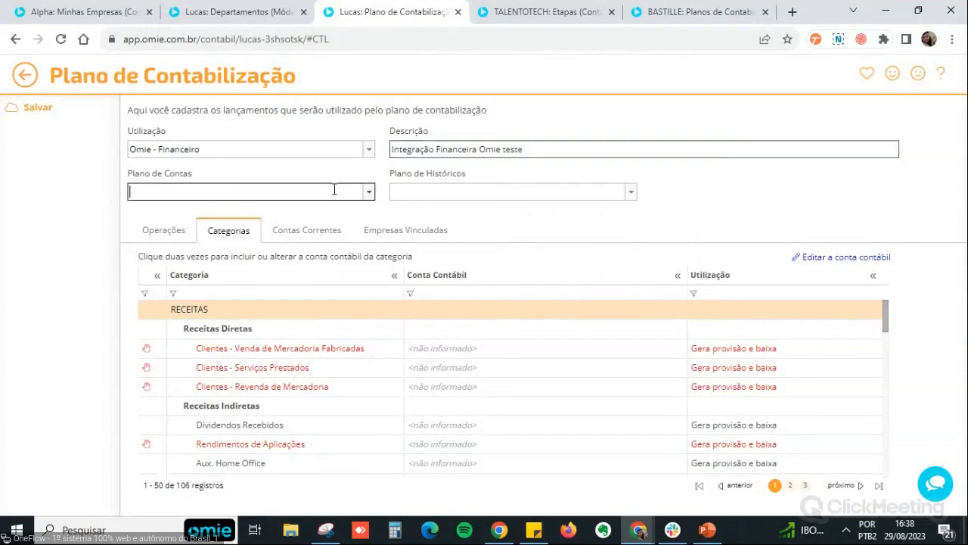
pyautogui.click(363, 191)
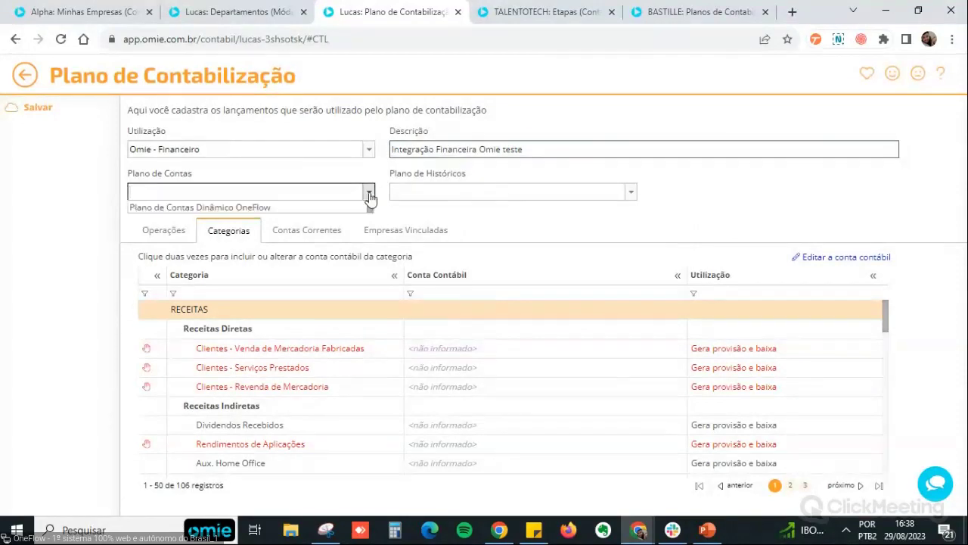
pyautogui.click(287, 208)
pyautogui.click(627, 196)
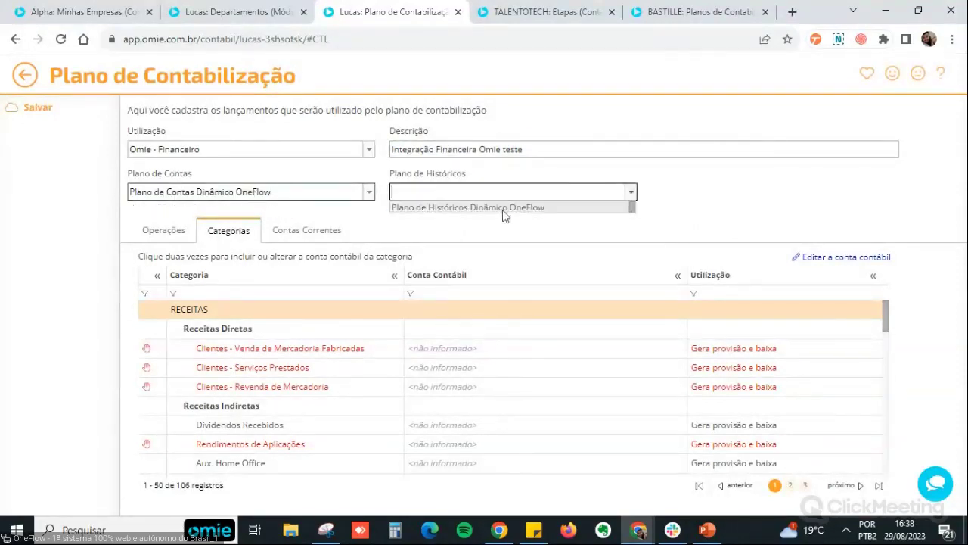
pyautogui.click(505, 213)
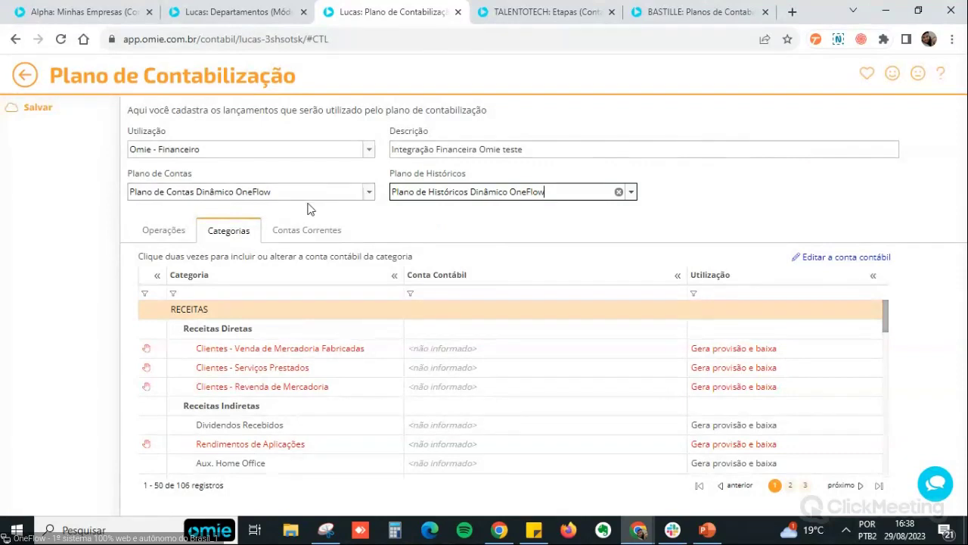
# - Recheck the chosen account and history plans and the available Utilização options, and save the new accounting plan
pyautogui.click(342, 193)
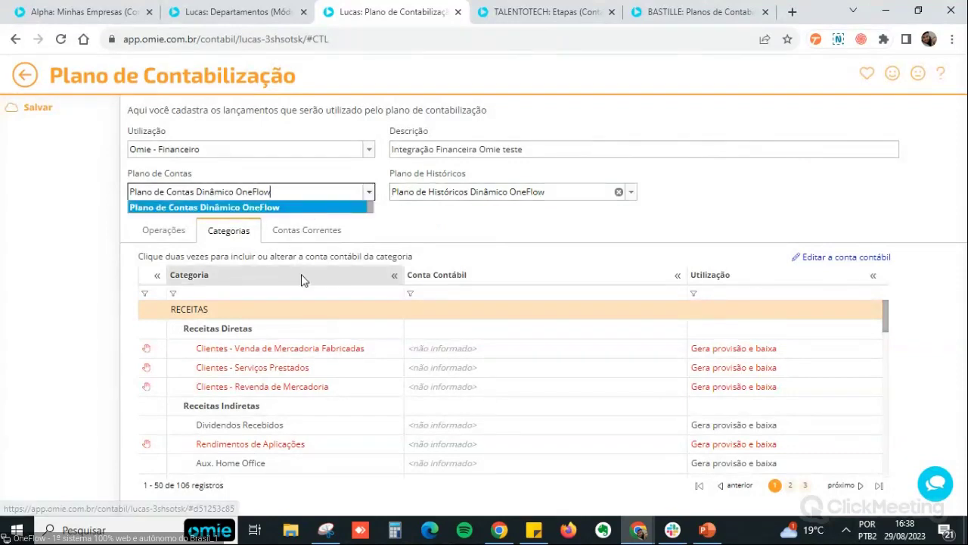
pyautogui.click(556, 193)
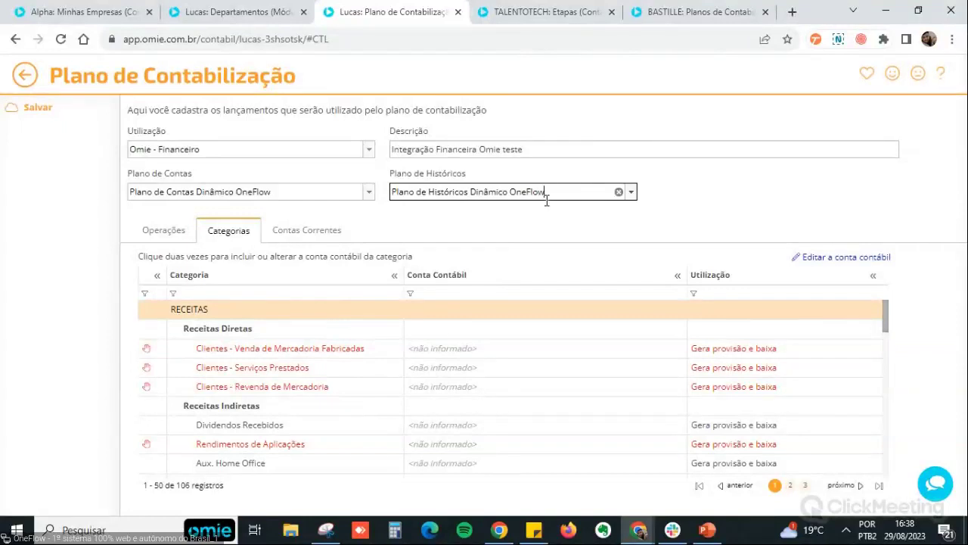
pyautogui.click(368, 150)
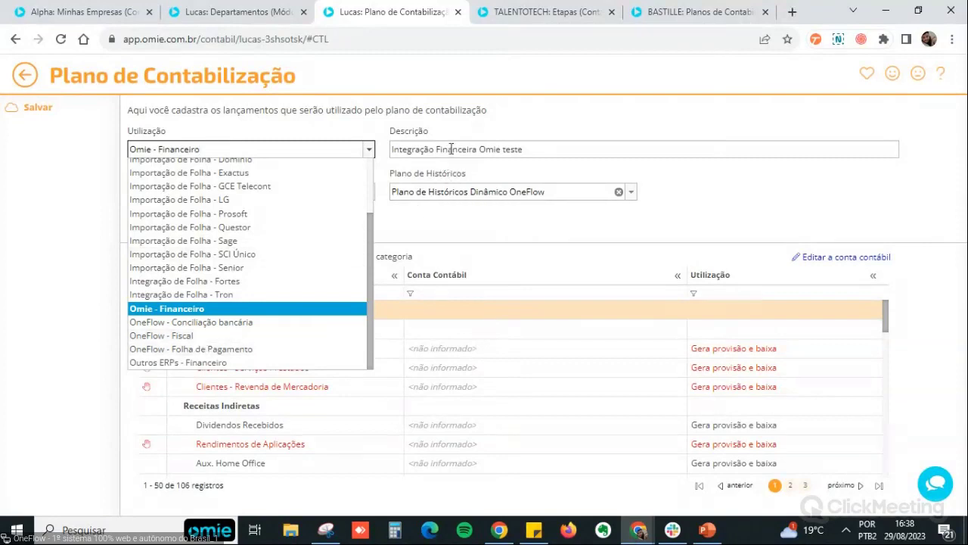
pyautogui.scroll(5, 255, 276)
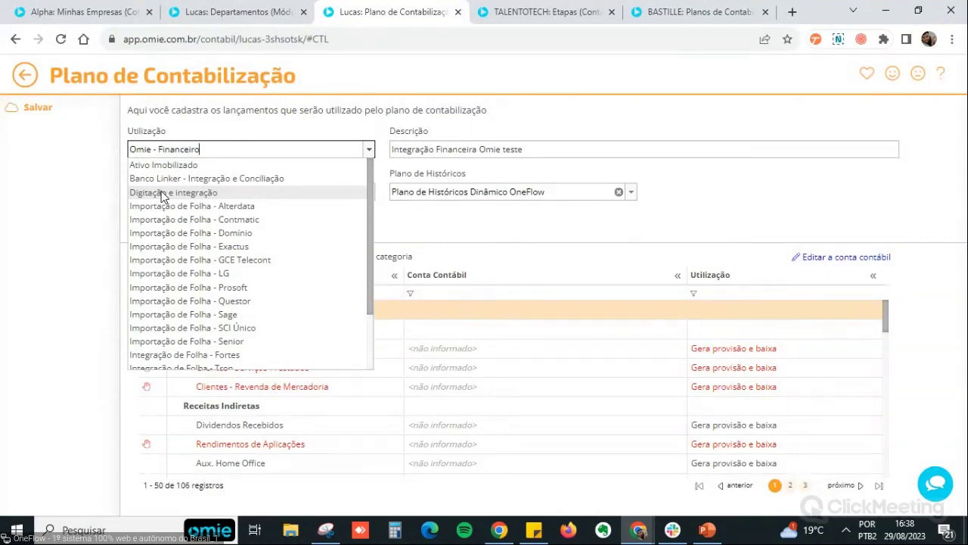
pyautogui.click(246, 129)
pyautogui.click(73, 107)
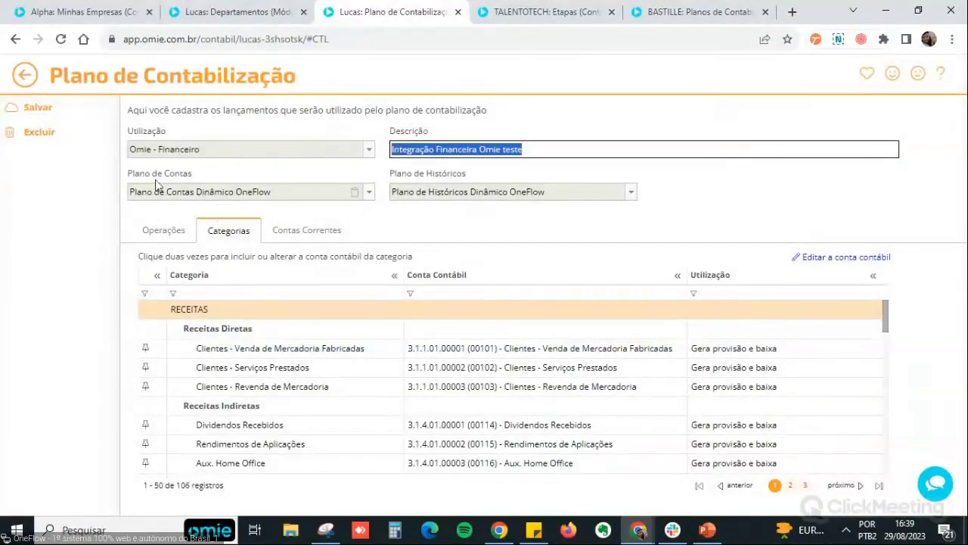
# - Examine the saved plan's operations, covering current account transfers, payable and receivable provisions, settlements, and current account entries
pyautogui.click(156, 191)
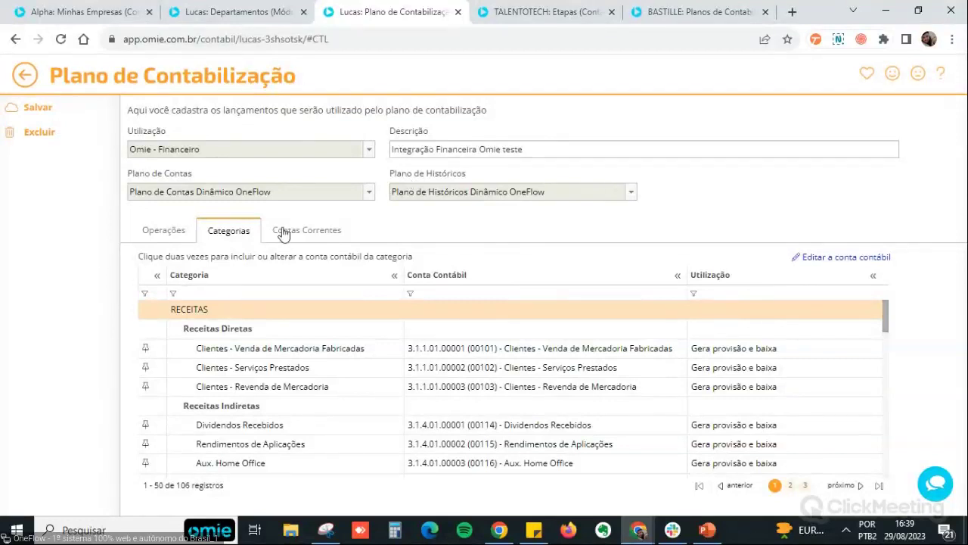
pyautogui.click(186, 233)
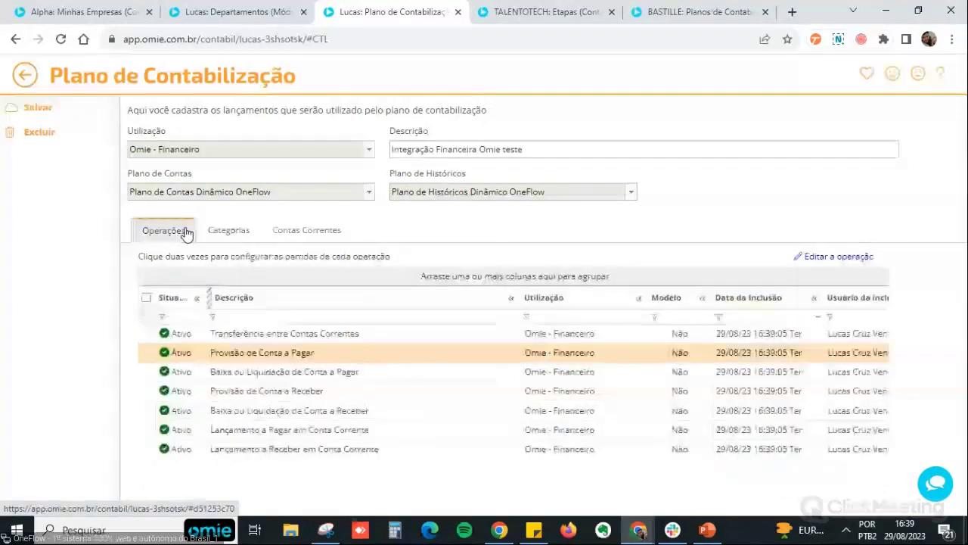
pyautogui.click(266, 341)
pyautogui.click(284, 395)
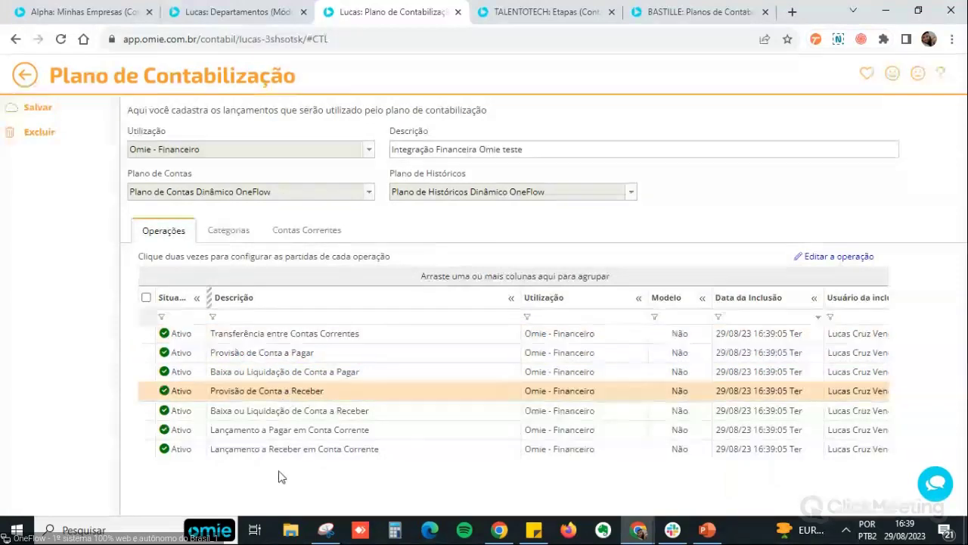
pyautogui.click(267, 337)
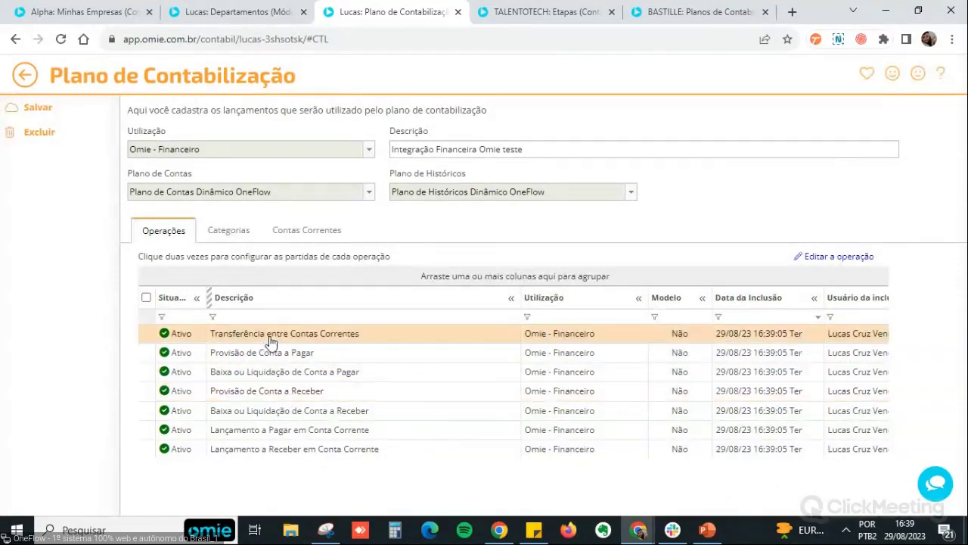
pyautogui.click(272, 356)
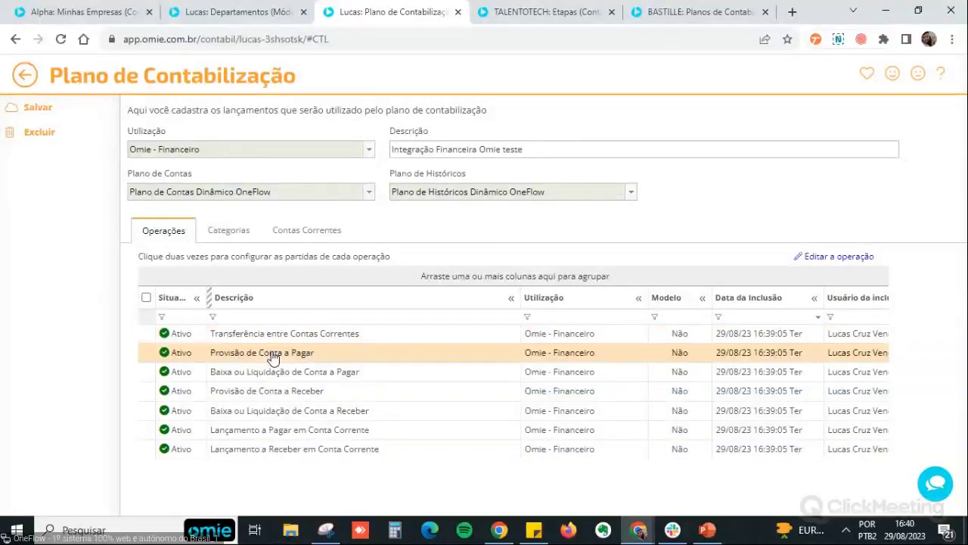
pyautogui.click(278, 376)
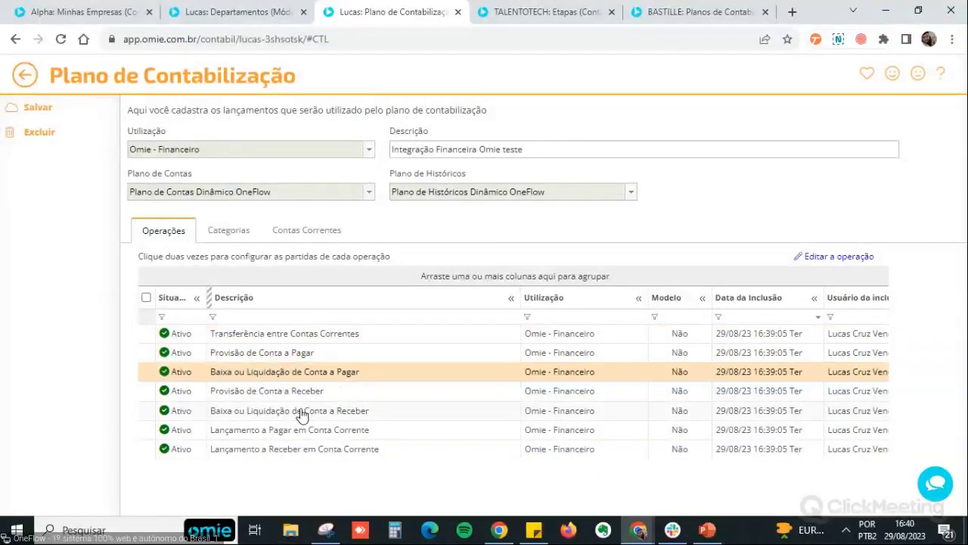
pyautogui.click(303, 414)
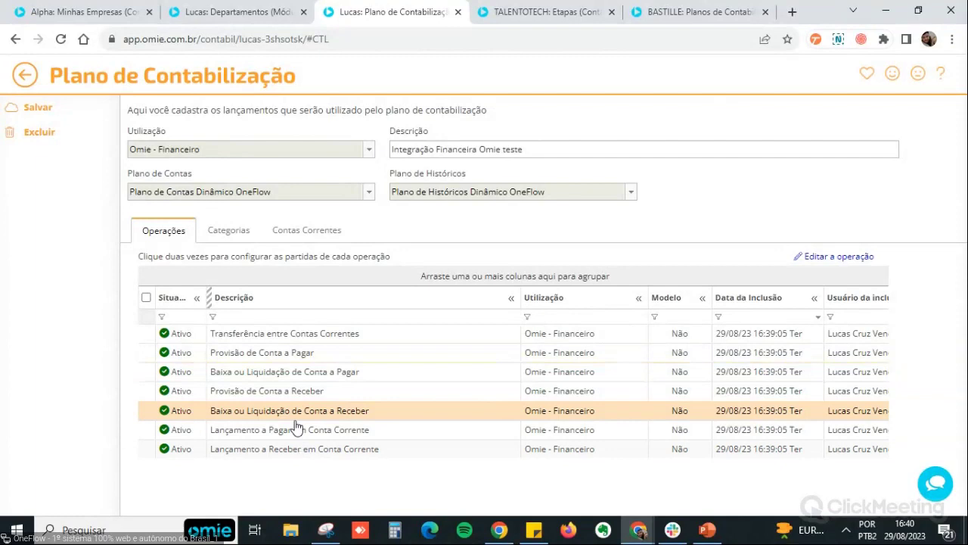
pyautogui.click(293, 395)
pyautogui.click(310, 415)
pyautogui.click(316, 430)
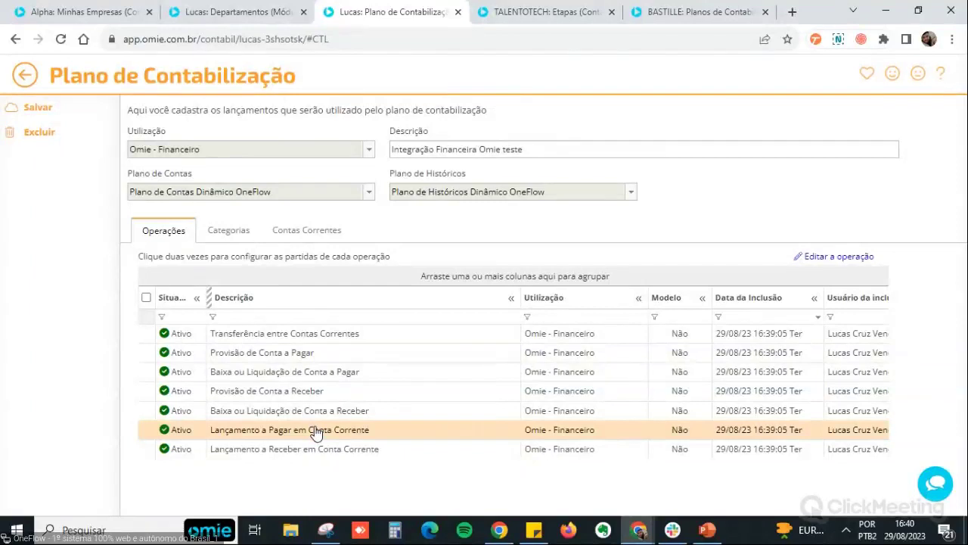
# - Examine the accounting accounts linked to the plan's categories, and switch to the TALENTOTECH company's Contábil stages page
pyautogui.click(221, 231)
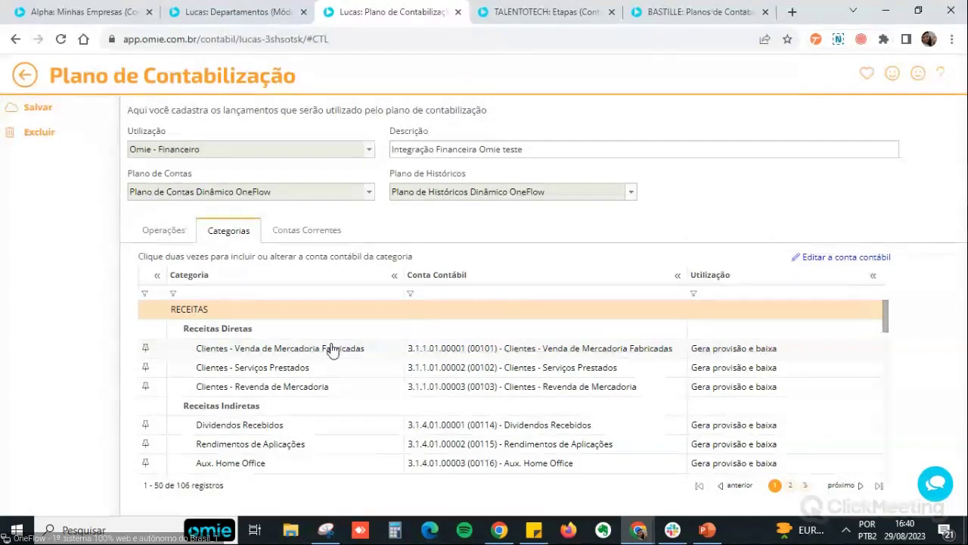
pyautogui.click(403, 350)
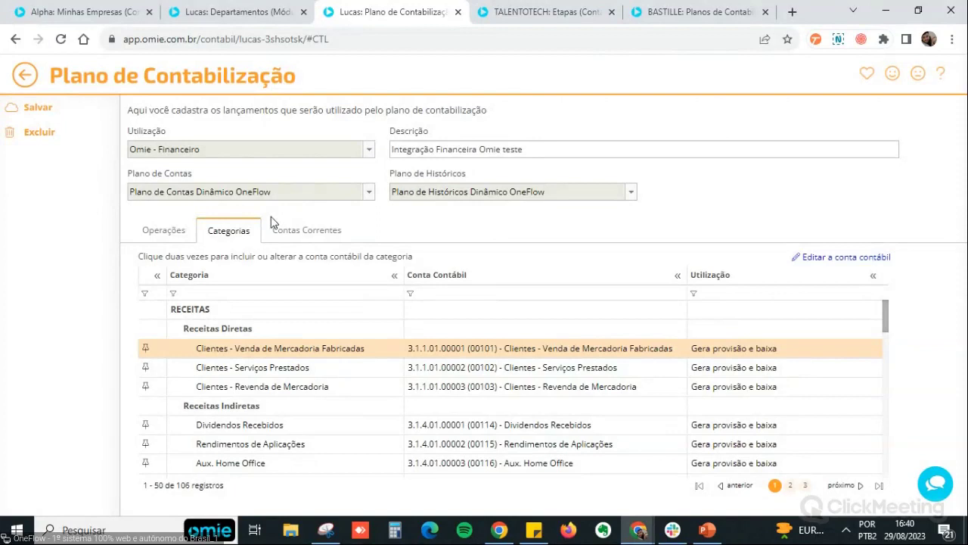
pyautogui.click(550, 16)
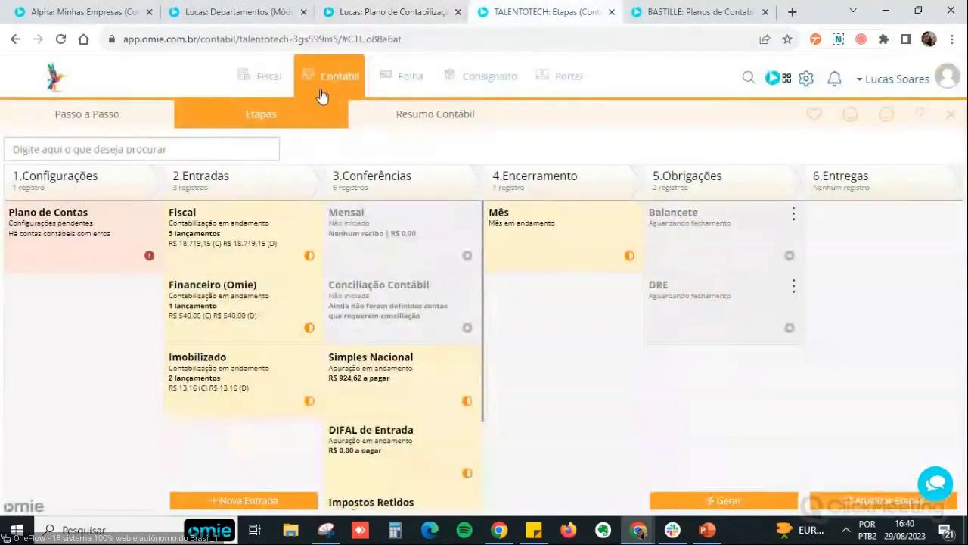
# - Open the TALENTOTECH accounting plan "Integração Movimentação Financeira OMIE" and show its categories
pyautogui.moveTo(318, 84)
pyautogui.click(352, 239)
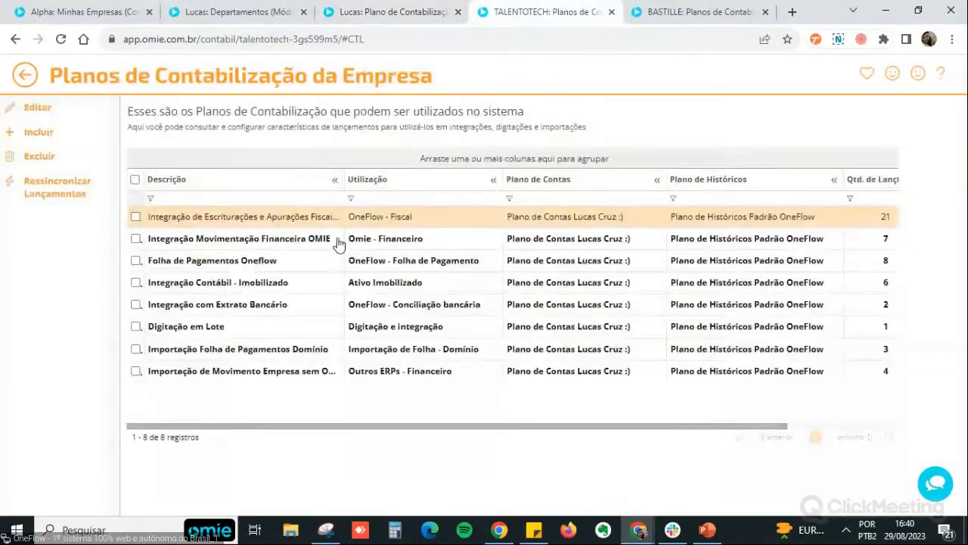
pyautogui.click(333, 242)
pyautogui.doubleClick(315, 238)
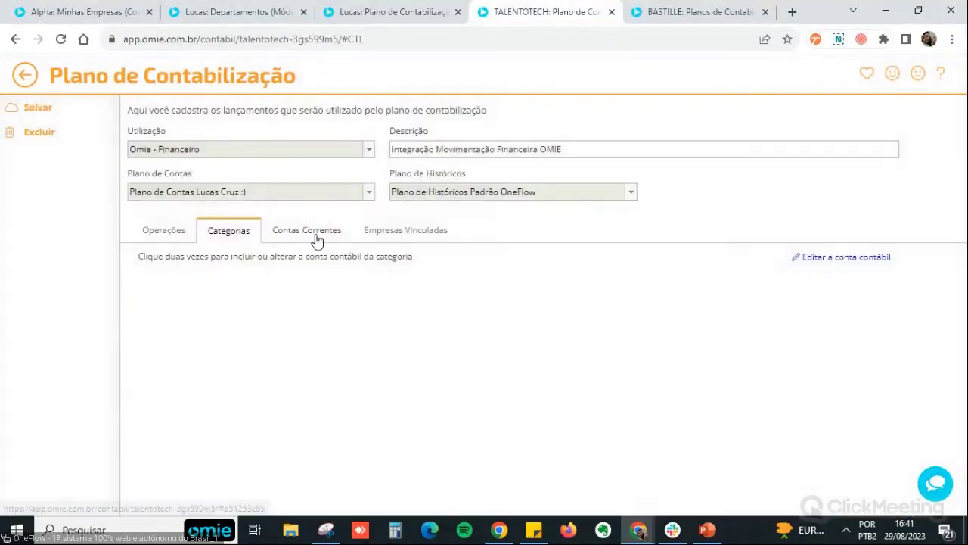
pyautogui.click(236, 230)
# - Examine the accounting accounts and usage assigned to the direct revenue, indirect revenue and returns categories
pyautogui.scroll(-3, 529, 363)
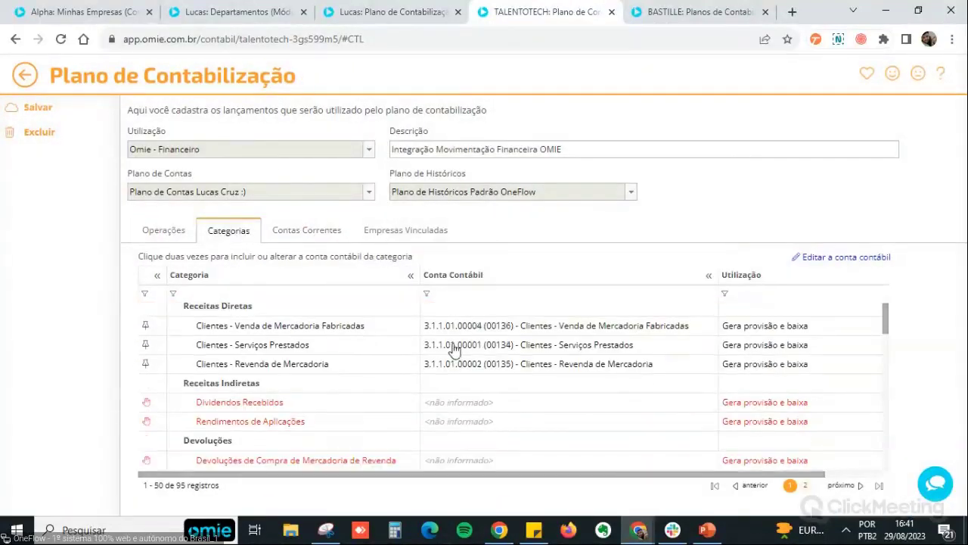
pyautogui.scroll(3, 465, 368)
pyautogui.click(461, 348)
pyautogui.click(500, 376)
pyautogui.click(497, 389)
pyautogui.scroll(-3, 497, 389)
pyautogui.click(386, 332)
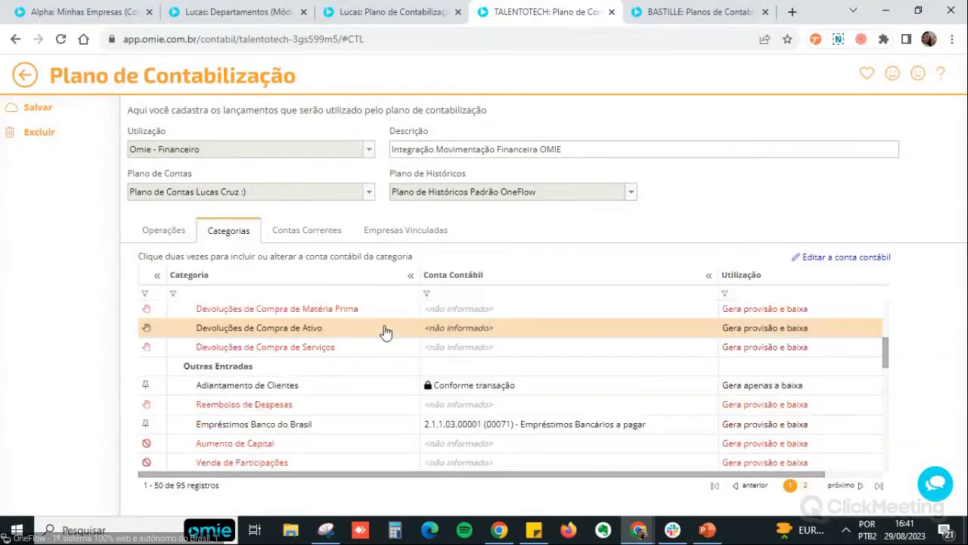
# - Look through the expense categories, from Despesas Diretas to Despesas com Pessoal, for missing accounting accounts, and return to the start of the list
pyautogui.scroll(-3, 364, 367)
pyautogui.click(313, 378)
pyautogui.scroll(-3, 315, 382)
pyautogui.scroll(-3, 315, 384)
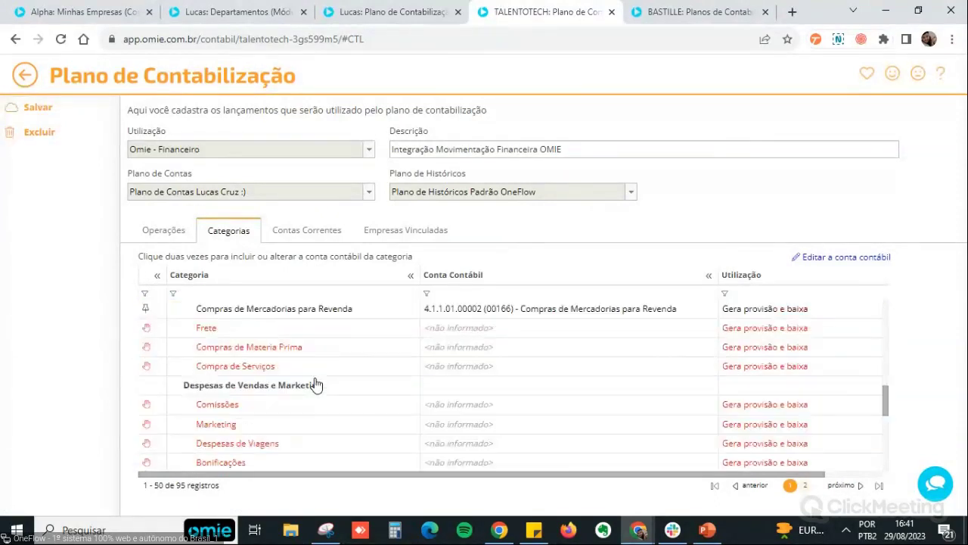
pyautogui.click(326, 412)
pyautogui.press('Up')
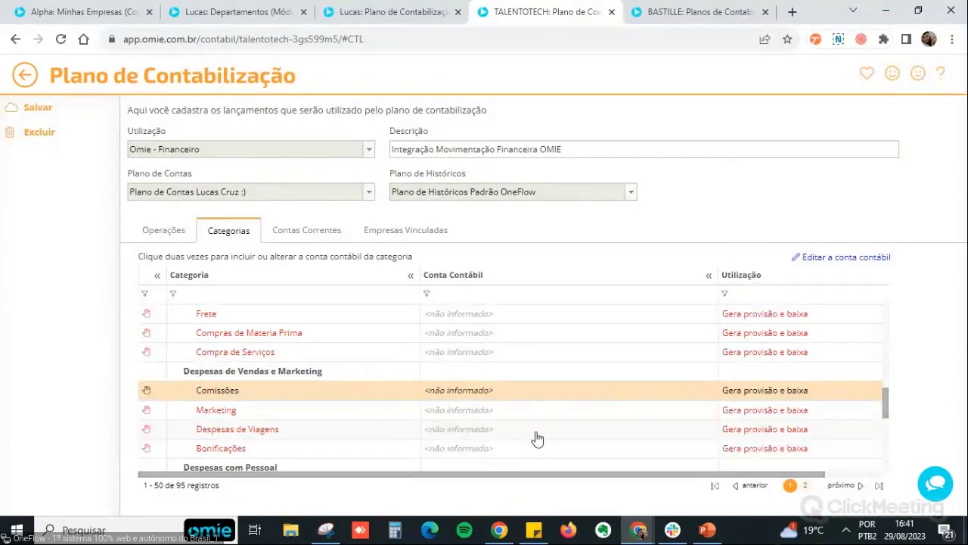
pyautogui.scroll(-1, 552, 409)
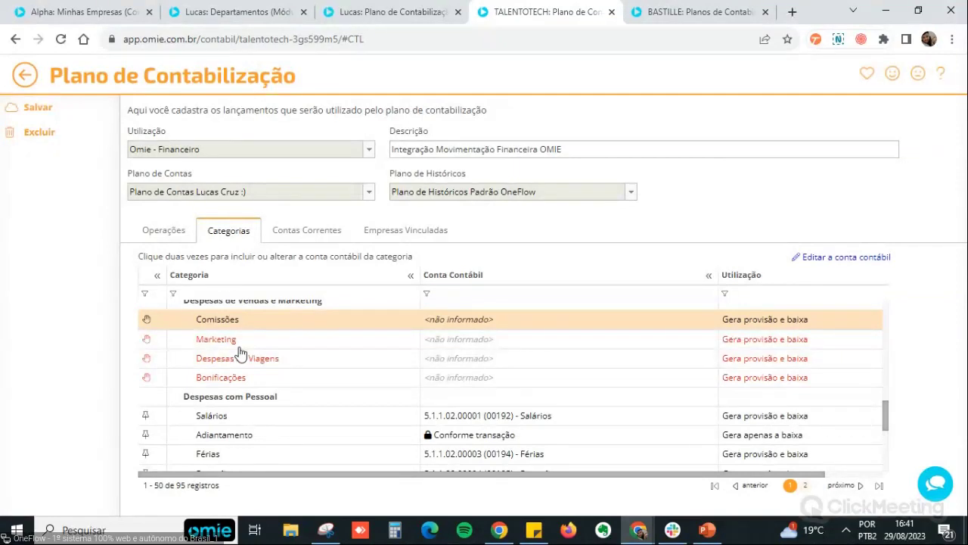
pyautogui.scroll(5, 348, 371)
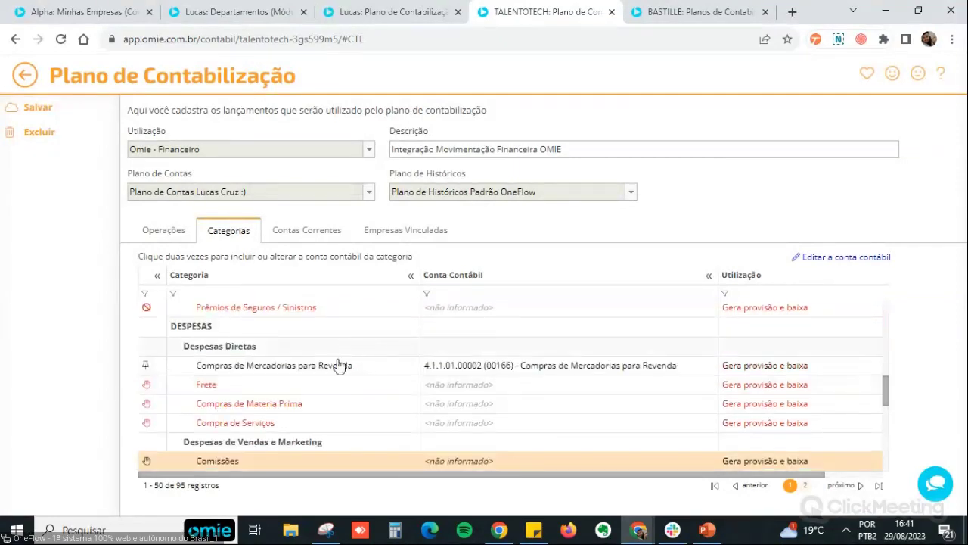
pyautogui.scroll(5, 333, 405)
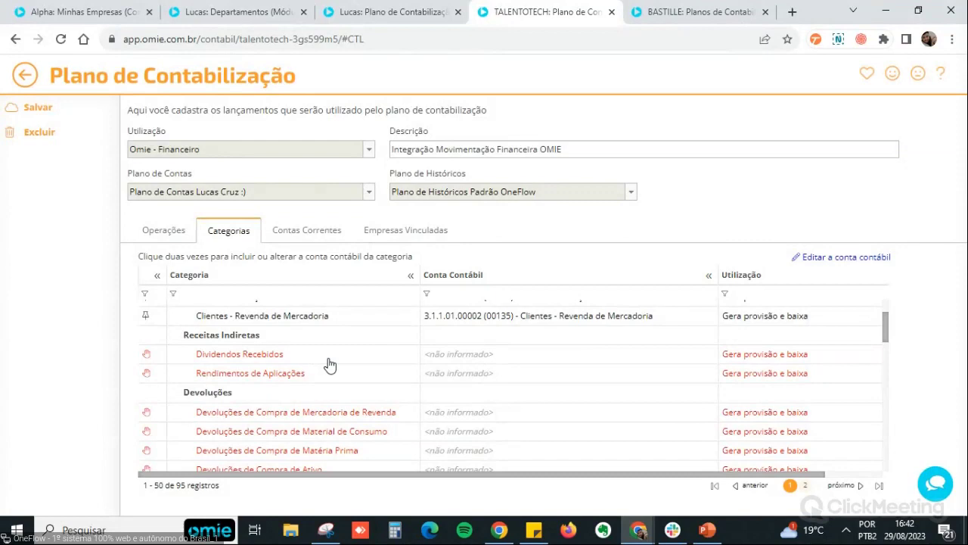
pyautogui.scroll(2, 315, 345)
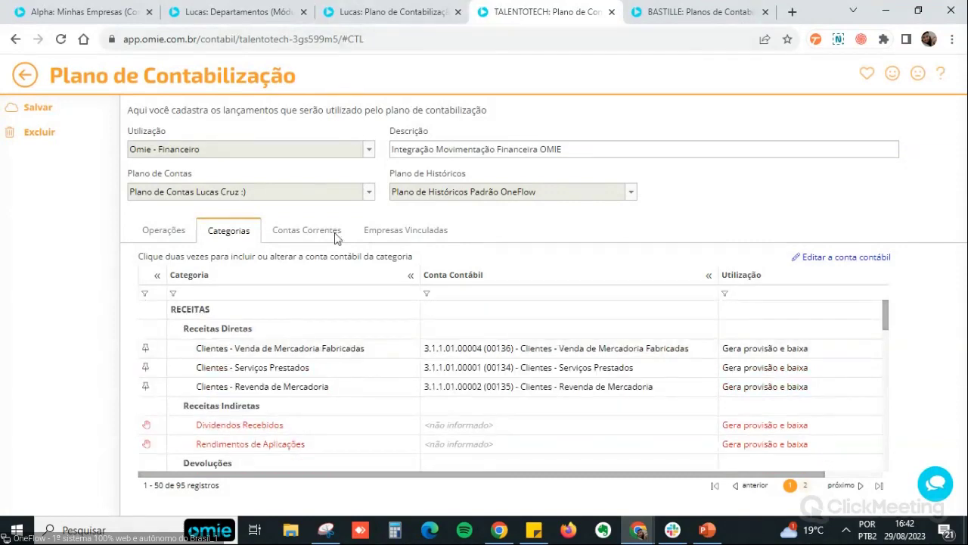
# - Switch to the "Integração Financeira Omie teste" plan and inspect the account settings of the category "Clientes - Venda de Mercadoria Fabricadas"
pyautogui.click(412, 11)
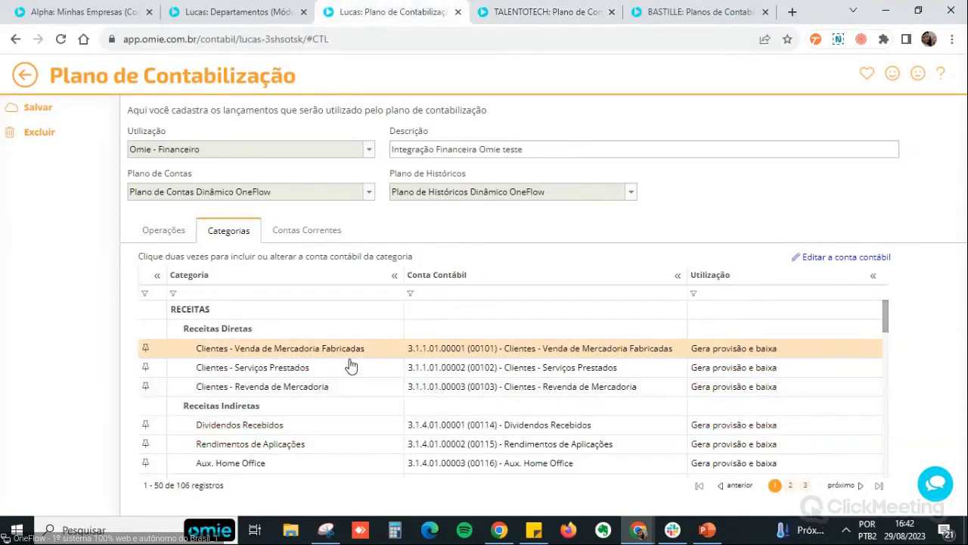
pyautogui.doubleClick(283, 351)
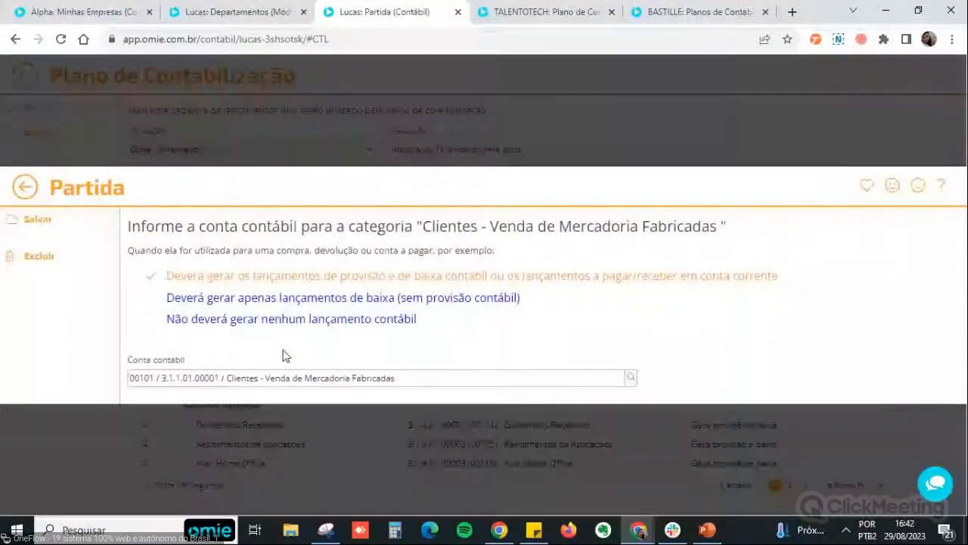
pyautogui.click(305, 376)
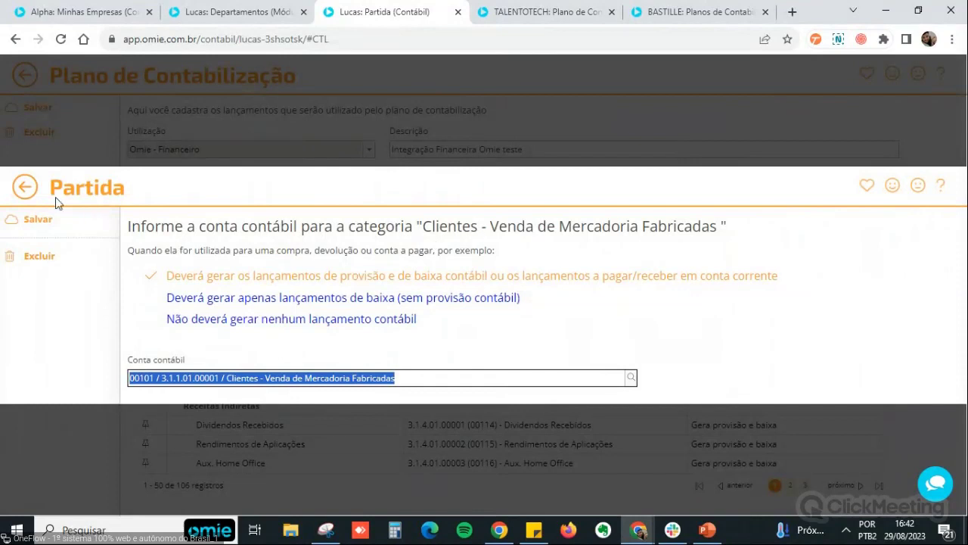
pyautogui.click(25, 188)
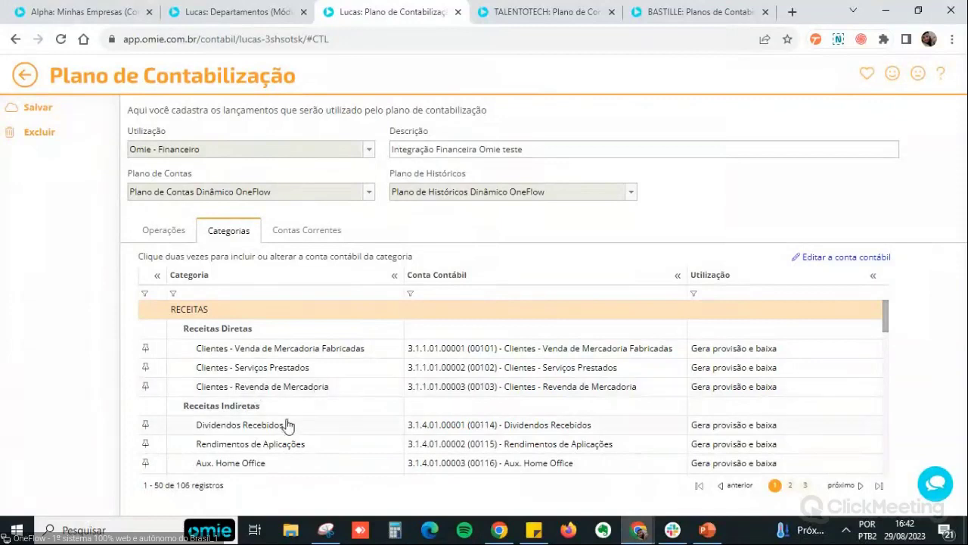
# - Try the no-entry and settlement-only options for the category "Adiantamento de Clientes", and discard the changes
pyautogui.scroll(-1, 299, 439)
pyautogui.scroll(-2, 311, 432)
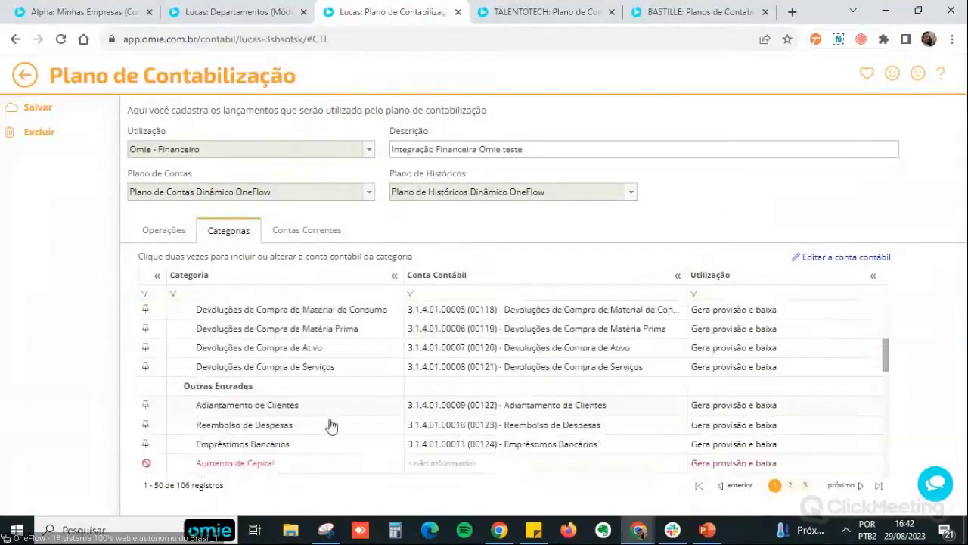
pyautogui.scroll(-1, 413, 416)
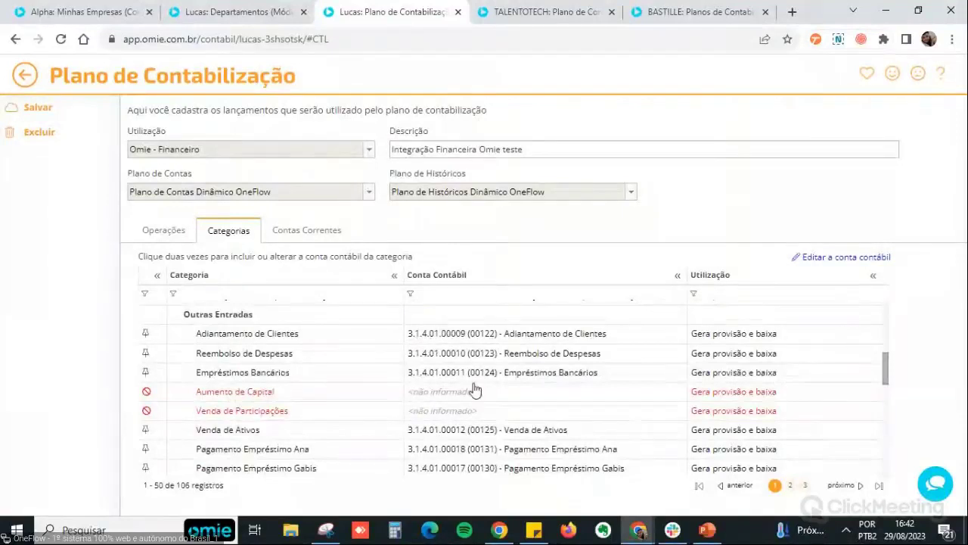
pyautogui.doubleClick(567, 337)
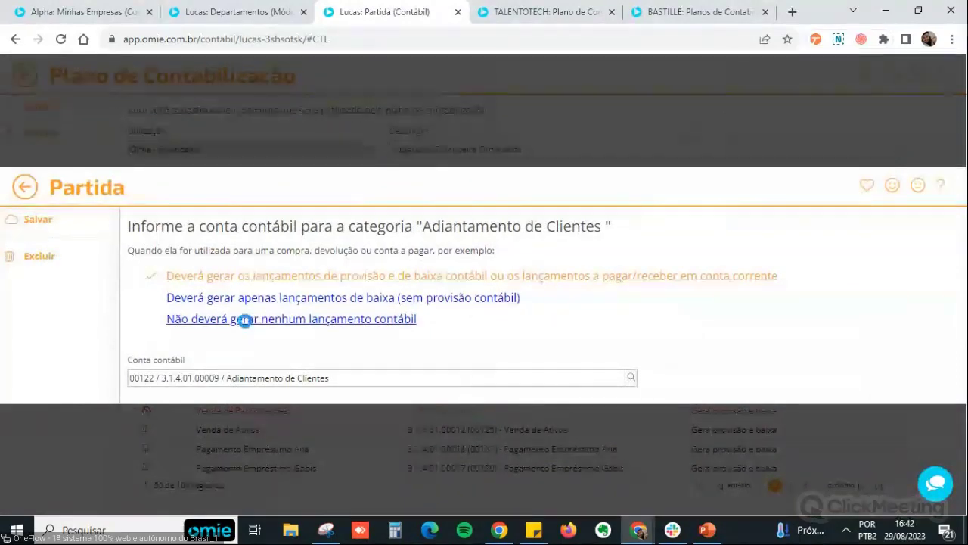
pyautogui.click(244, 321)
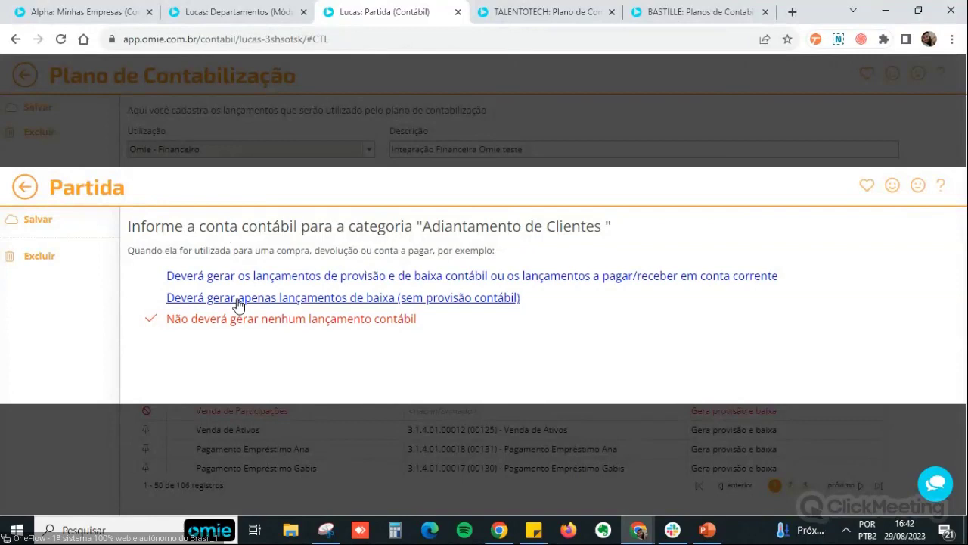
pyautogui.click(336, 299)
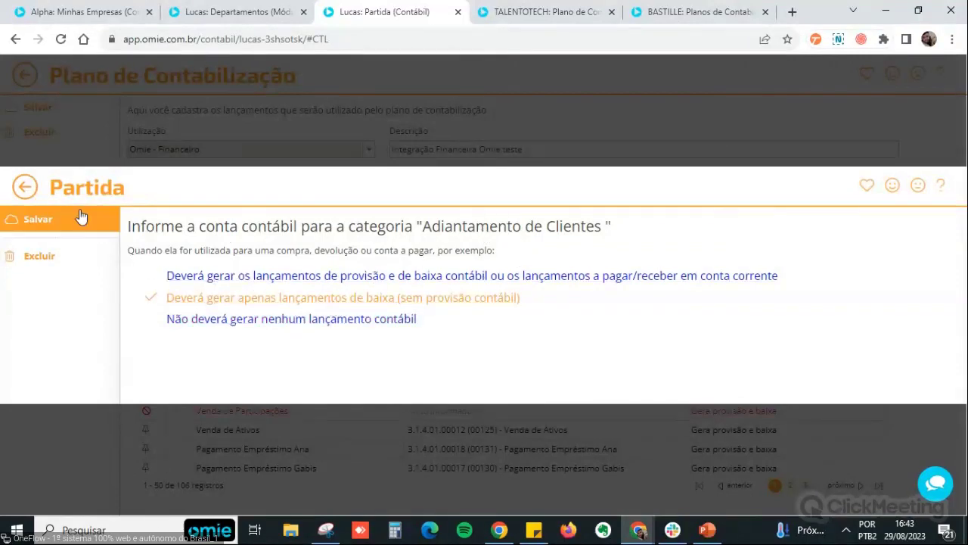
pyautogui.click(24, 187)
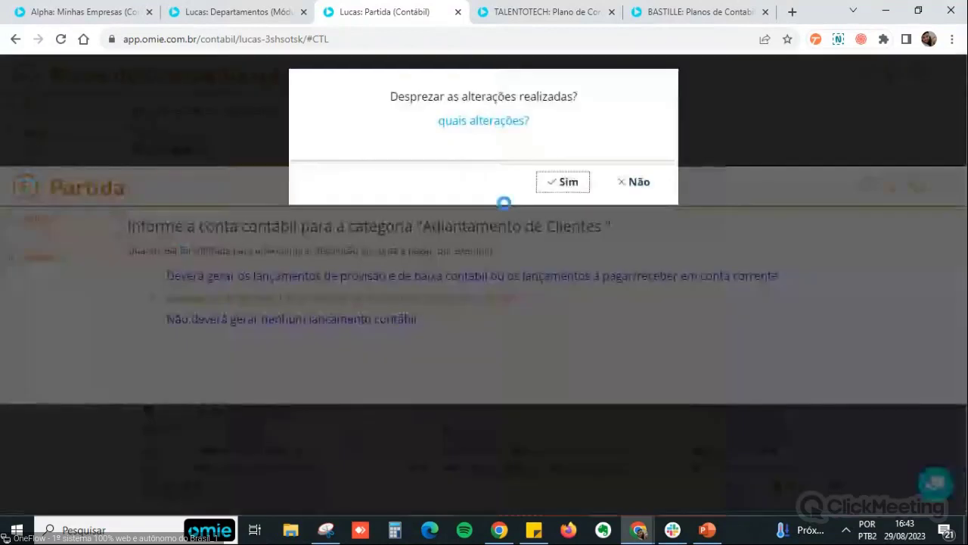
pyautogui.click(561, 183)
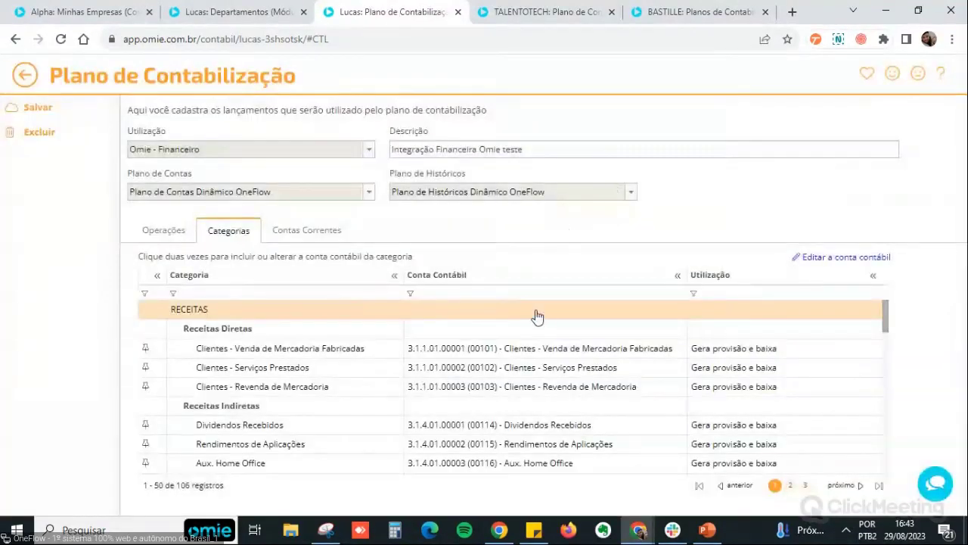
# - Review the accounts linked to the plan's categories from Receitas Diretas through Outras Entradas
pyautogui.scroll(-2, 530, 341)
pyautogui.scroll(-2, 528, 355)
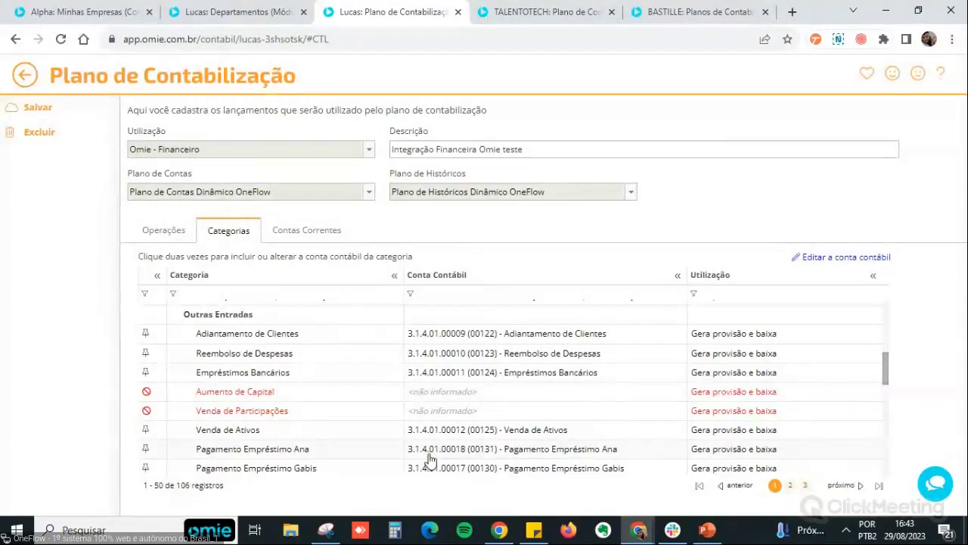
pyautogui.scroll(1, 429, 459)
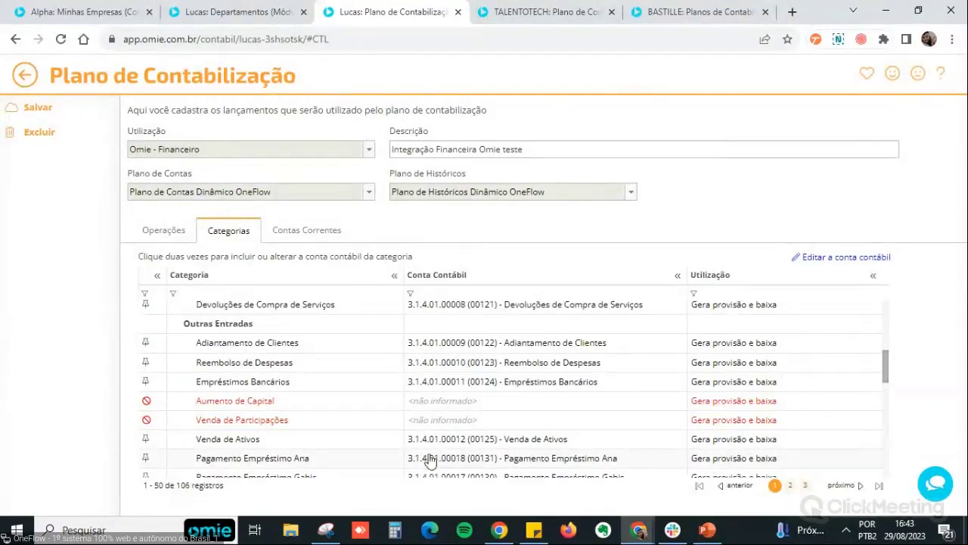
pyautogui.scroll(5, 389, 383)
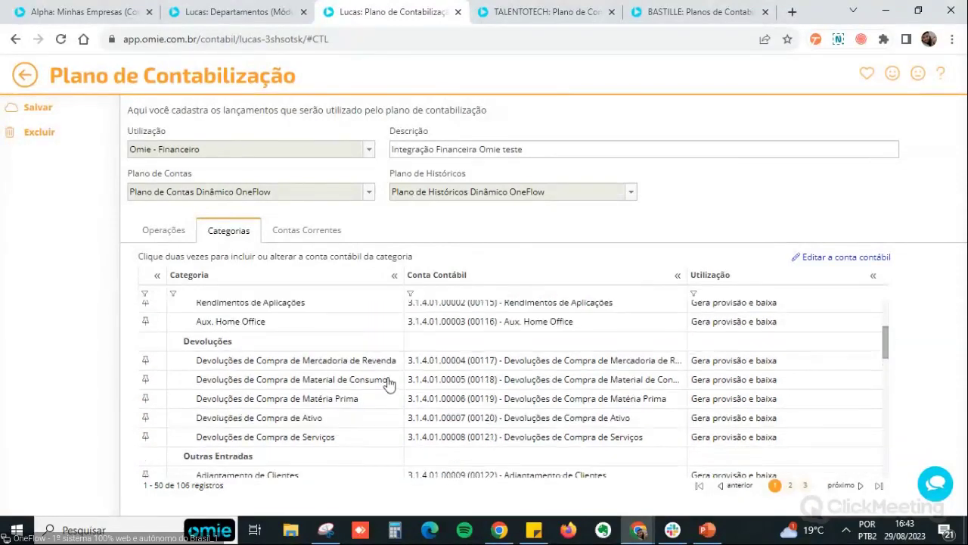
pyautogui.scroll(1, 389, 387)
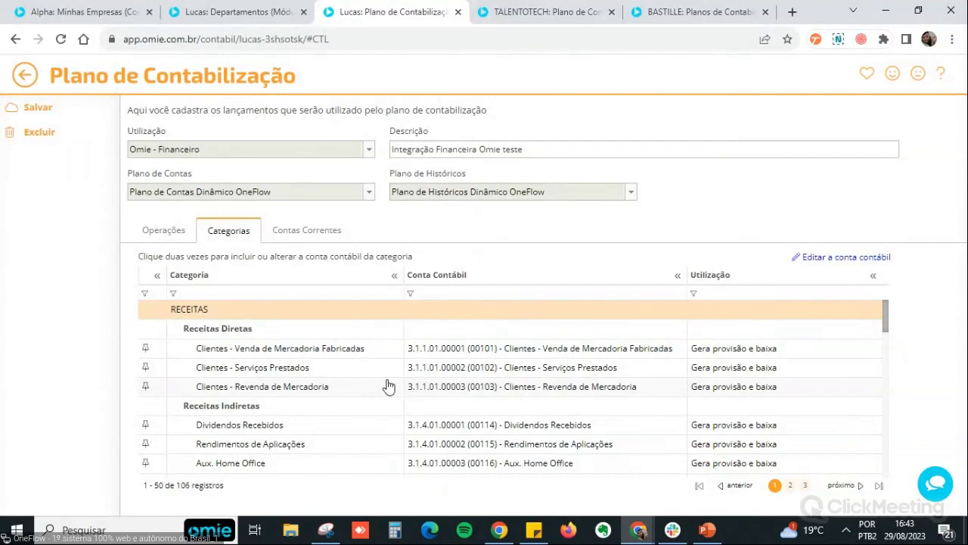
# - Open the operation "Transferência entre Contas Correntes", narrow its Transação column, and examine the origin and destination account transactions
pyautogui.click(160, 234)
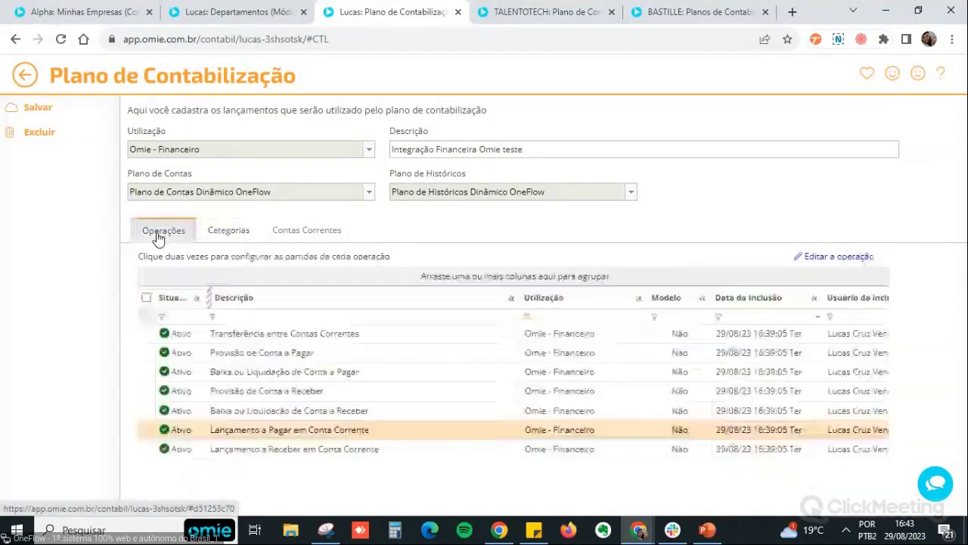
pyautogui.click(288, 342)
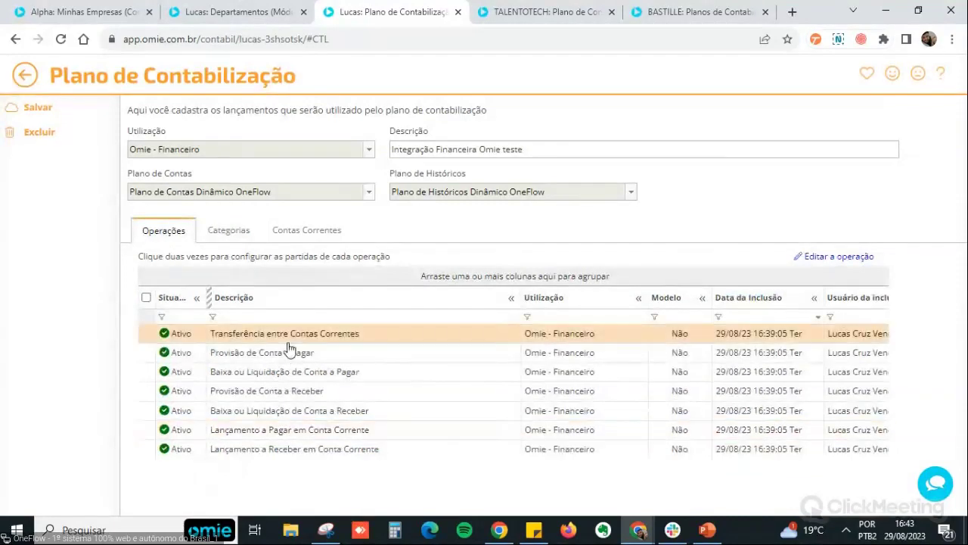
pyautogui.doubleClick(288, 342)
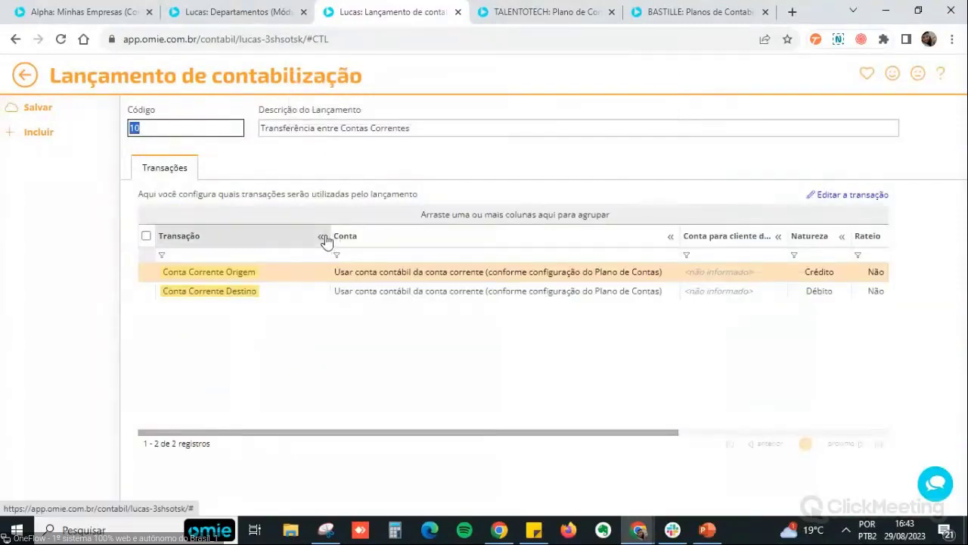
pyautogui.moveTo(327, 236); pyautogui.dragTo(277, 249)
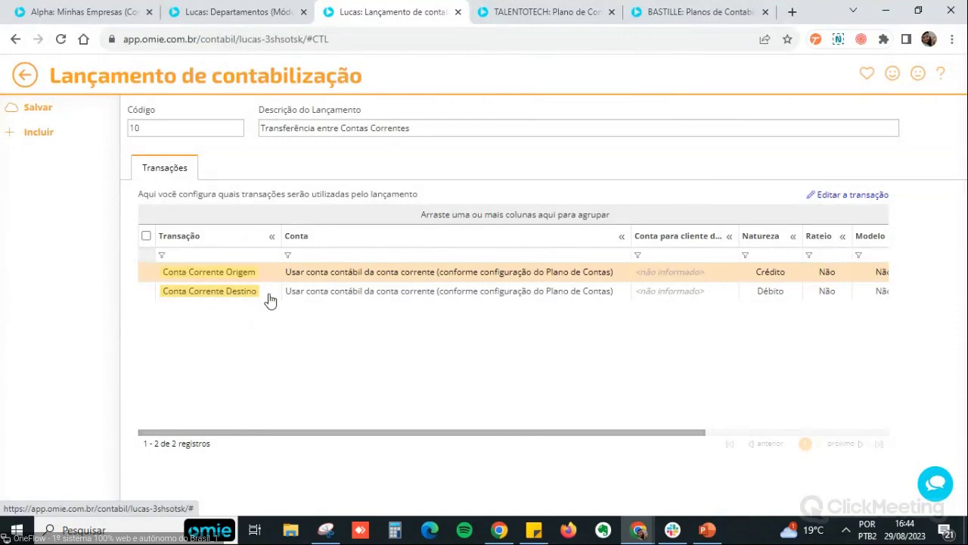
pyautogui.click(217, 293)
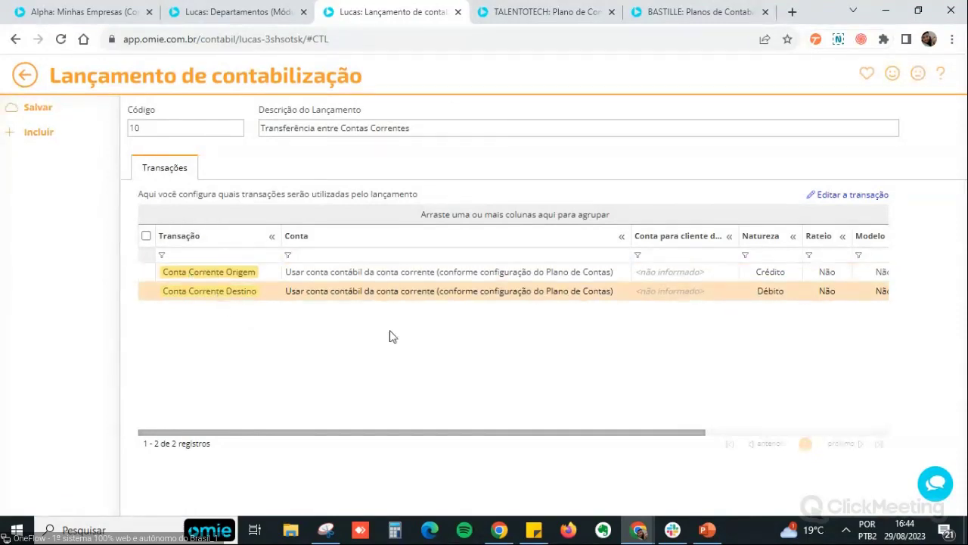
pyautogui.click(389, 280)
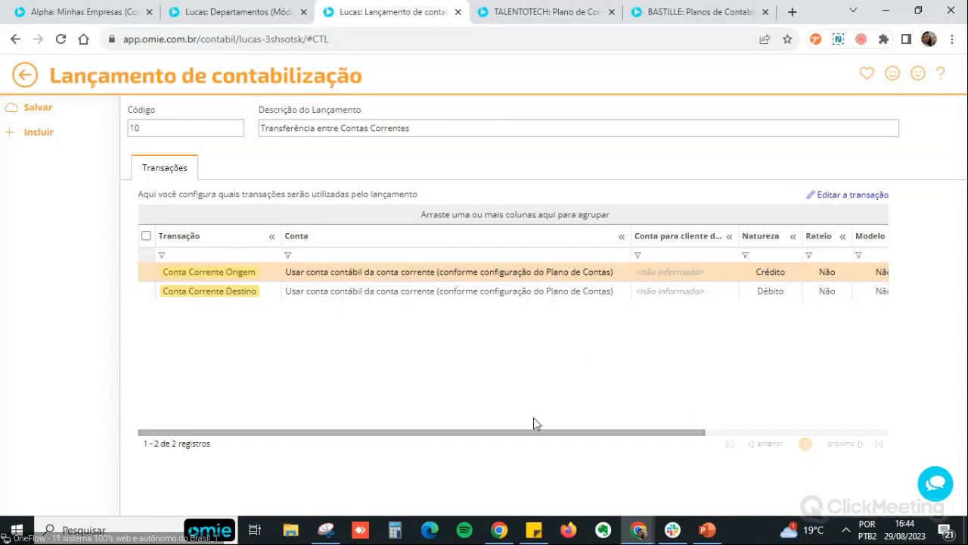
# - Inspect the account and history settings of the Conta Corrente Origem transaction, and return to the plan's operations
pyautogui.doubleClick(459, 275)
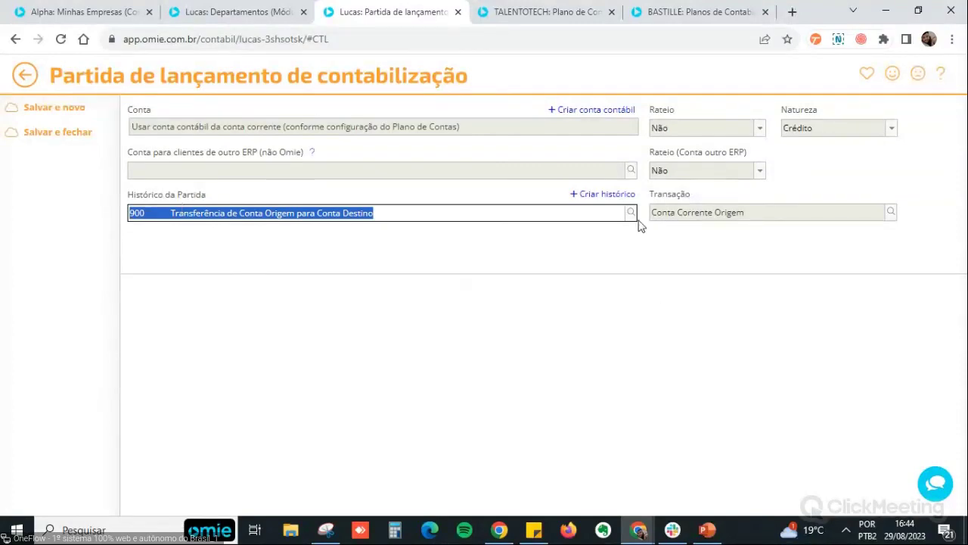
pyautogui.click(25, 74)
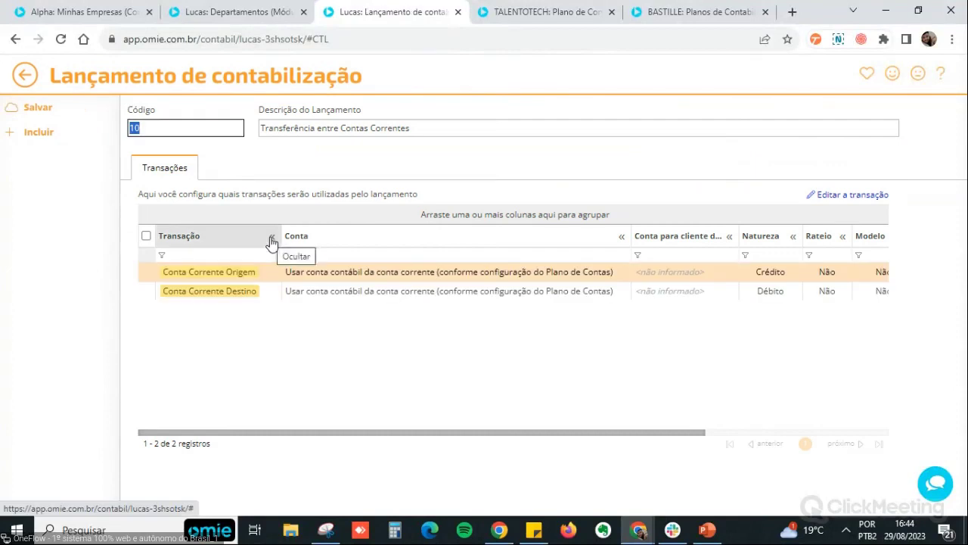
pyautogui.click(29, 80)
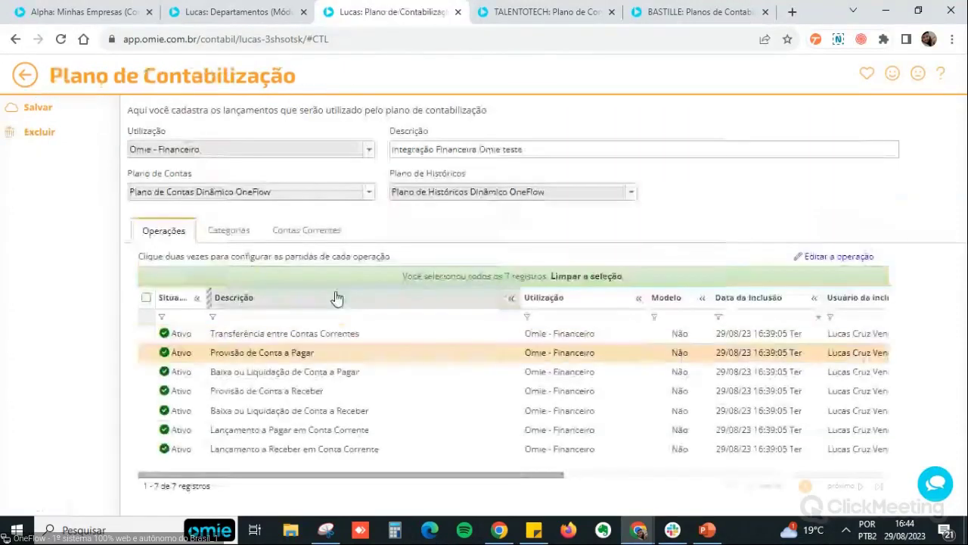
# - Open the operation "Provisão de Conta a Pagar", examine its Fornecedor and Despesa transactions, and return to the plan's operations
pyautogui.doubleClick(326, 352)
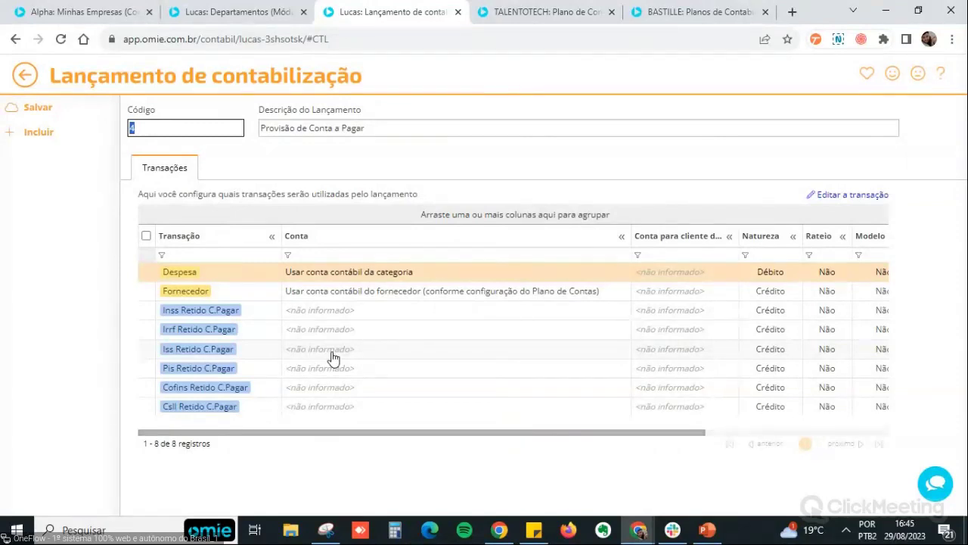
pyautogui.click(320, 295)
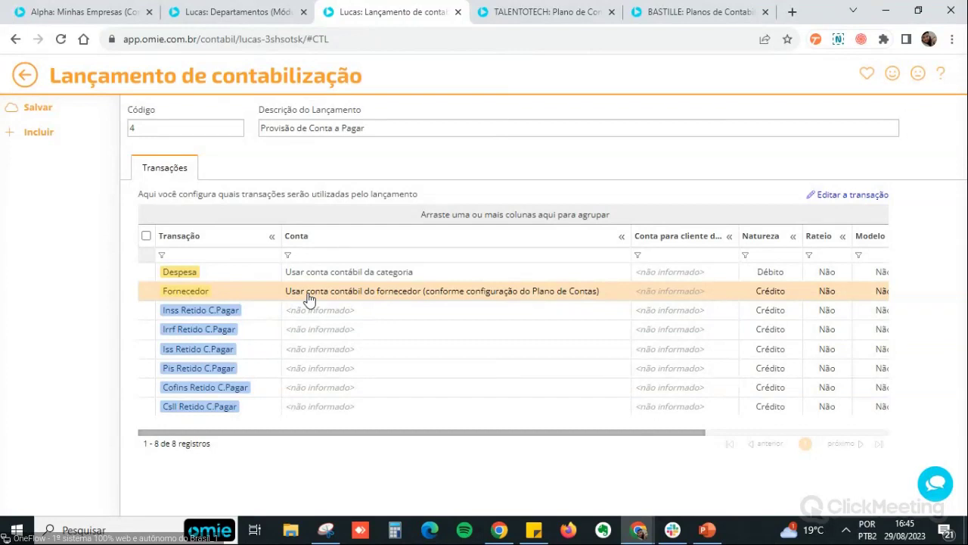
pyautogui.click(288, 275)
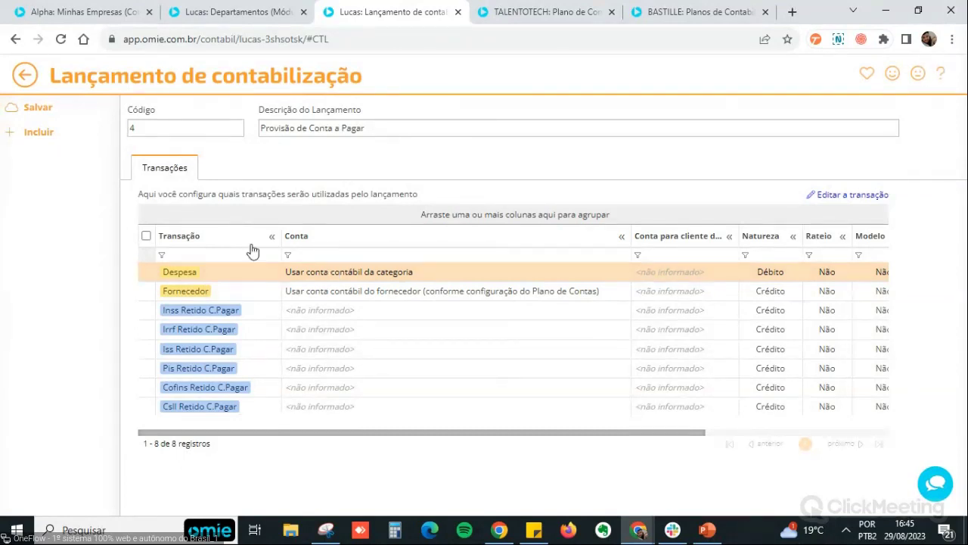
pyautogui.click(35, 80)
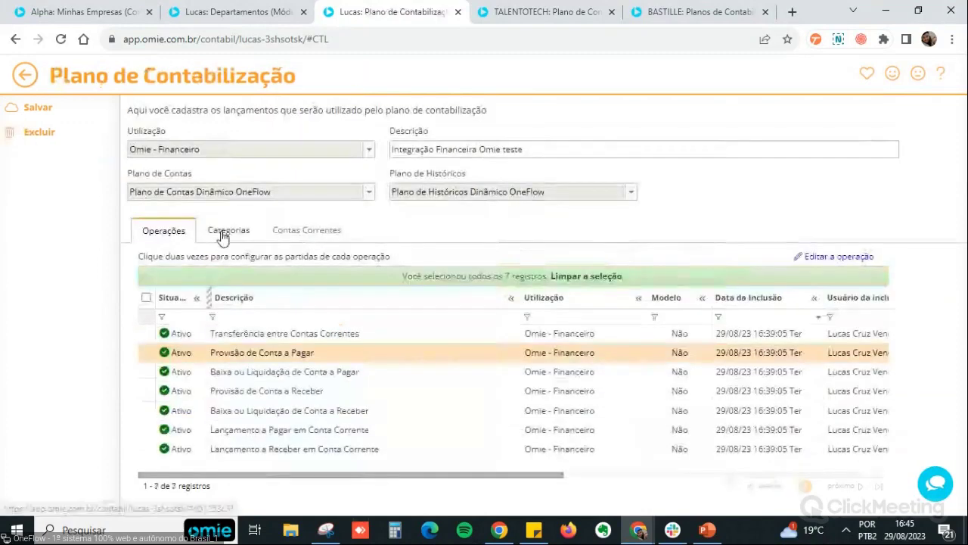
# - Filter the plan's categories by "alug" to check the account linked to Aluguel, and go back to the operations
pyautogui.click(220, 236)
pyautogui.click(219, 293)
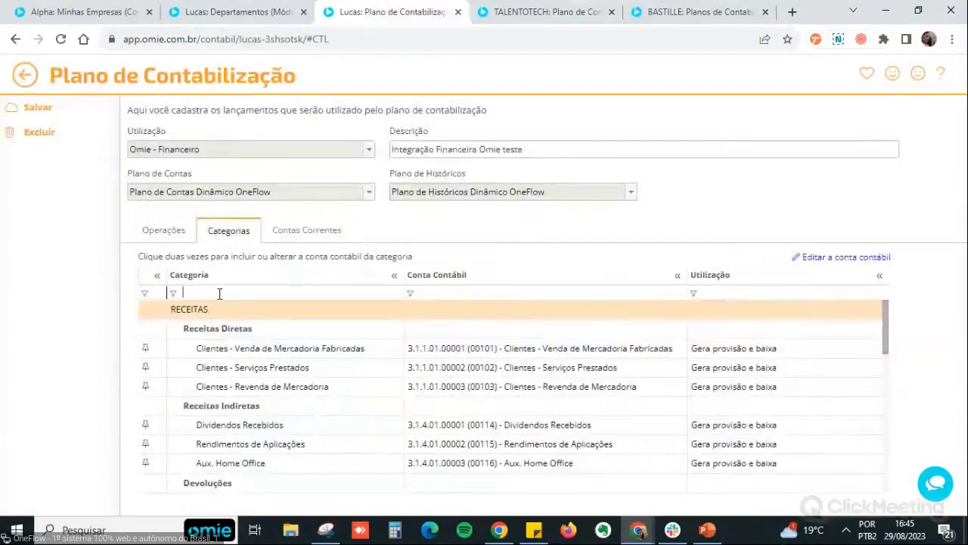
pyautogui.write('alug')
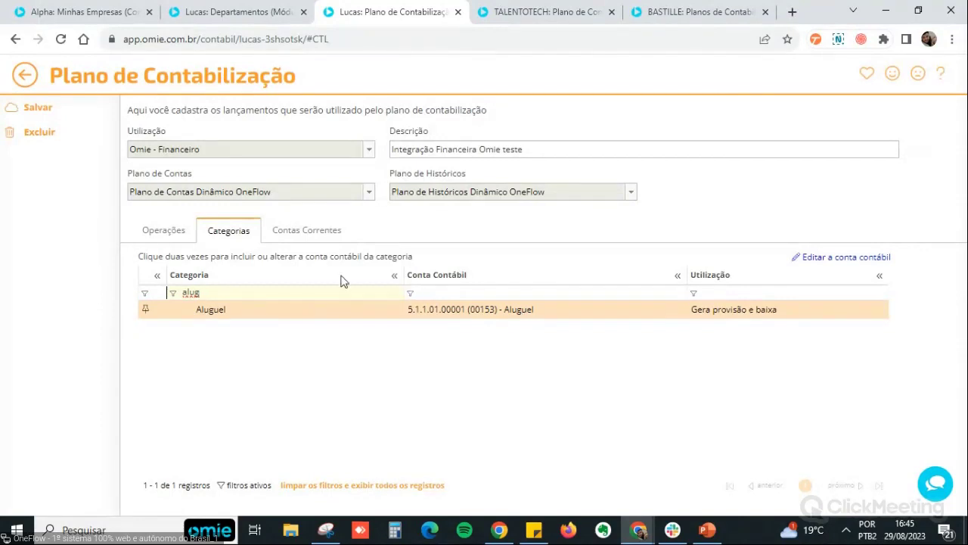
pyautogui.click(168, 232)
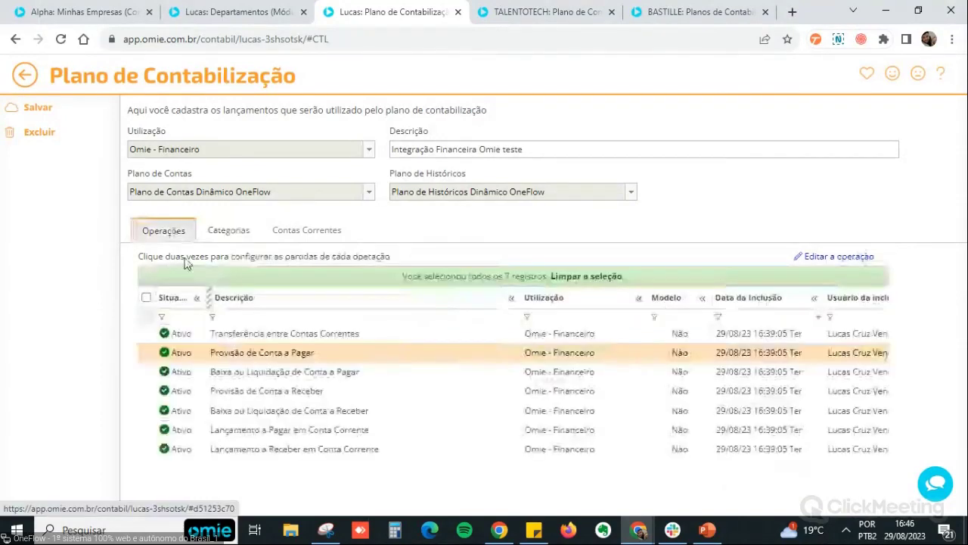
# - Reopen "Provisão de Conta a Pagar" and examine the Fornecedor transaction's account and the Irrf Retido C.Pagar row
pyautogui.doubleClick(215, 359)
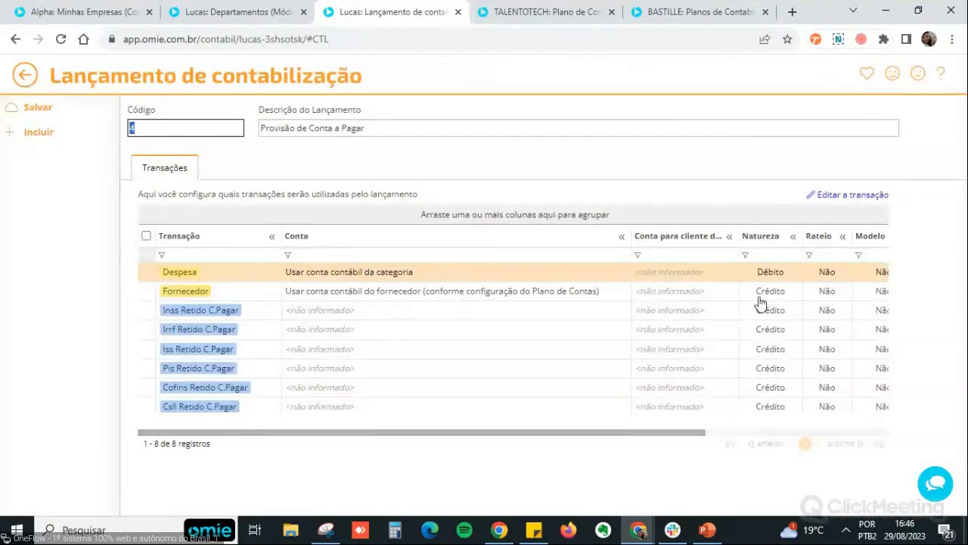
pyautogui.click(338, 294)
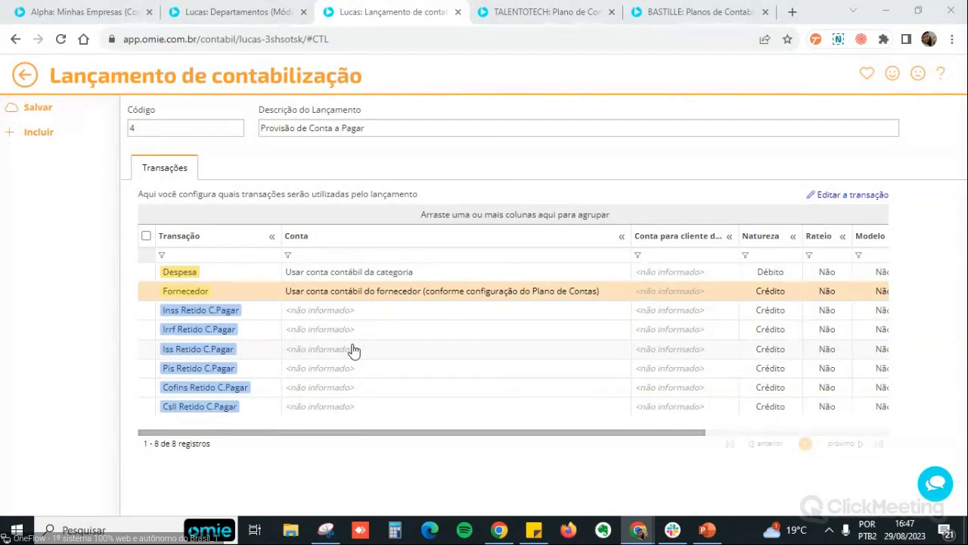
pyautogui.click(300, 338)
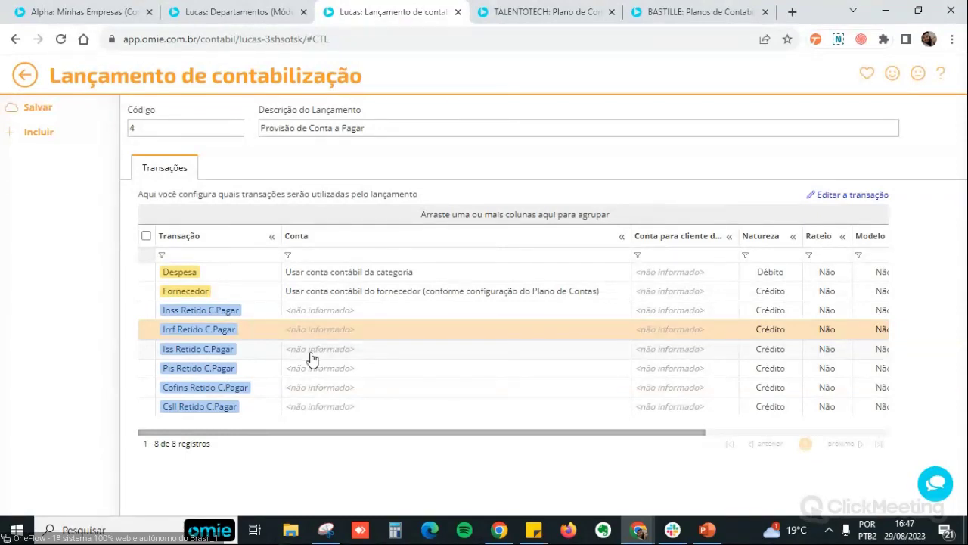
# - Inspect the account lookup and the entry history of the Irrf Retido C.Pagar transaction, and close it without choosing an account
pyautogui.doubleClick(335, 334)
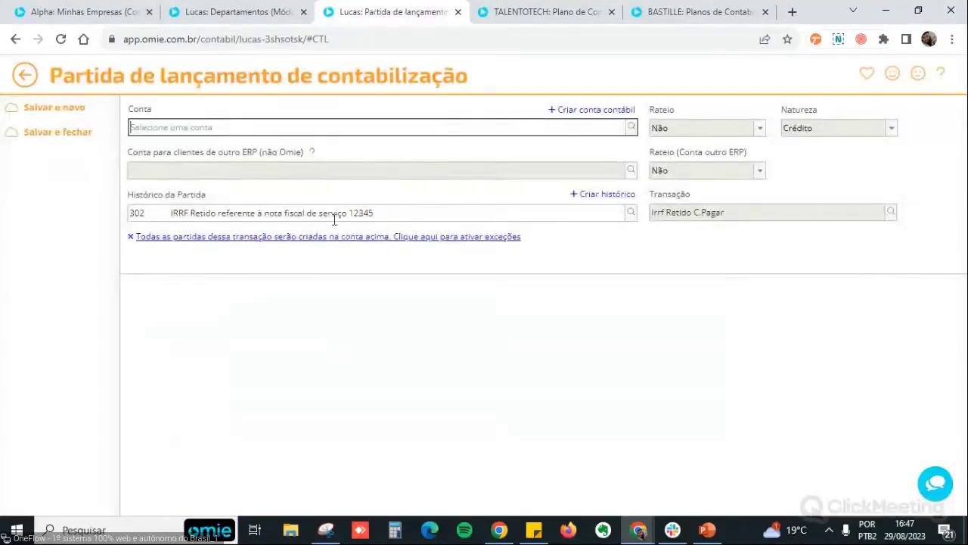
pyautogui.click(631, 127)
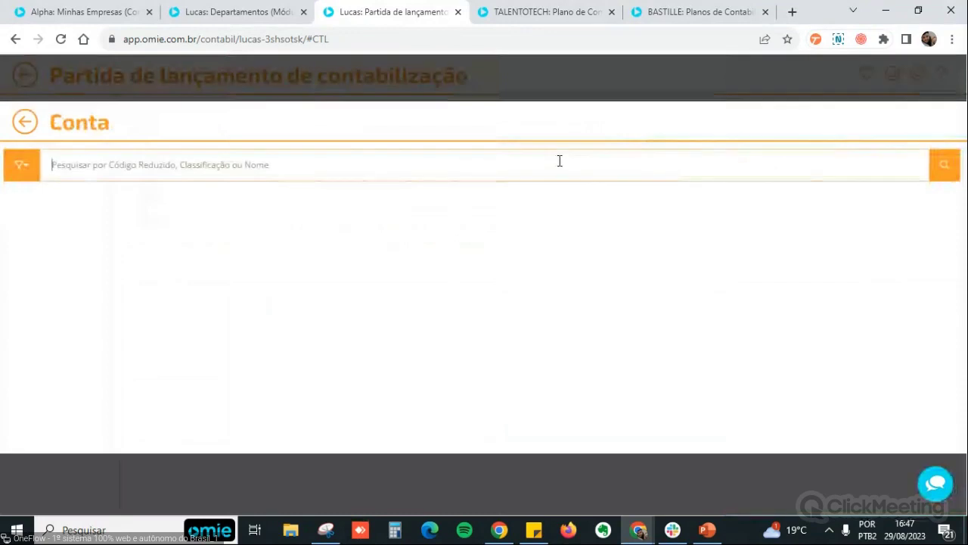
pyautogui.click(25, 122)
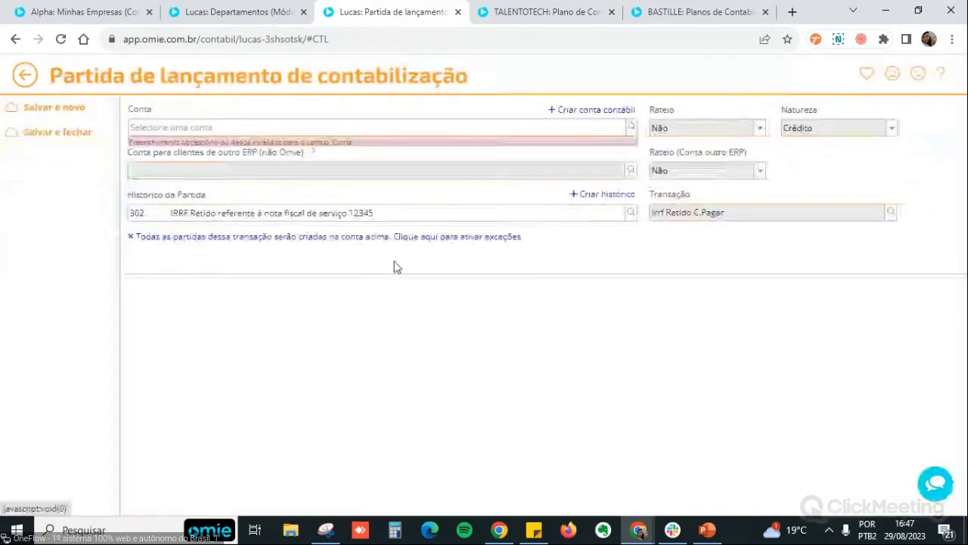
pyautogui.click(384, 215)
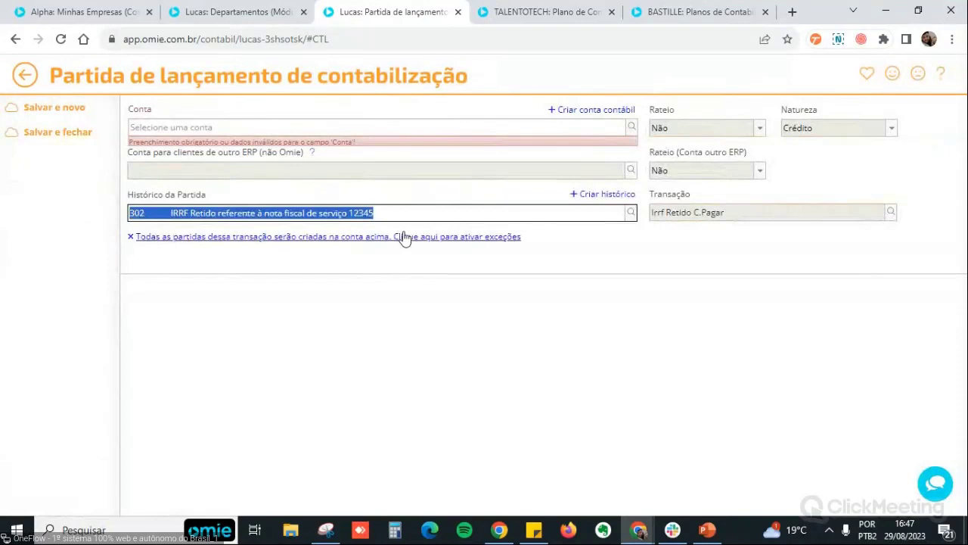
pyautogui.click(91, 138)
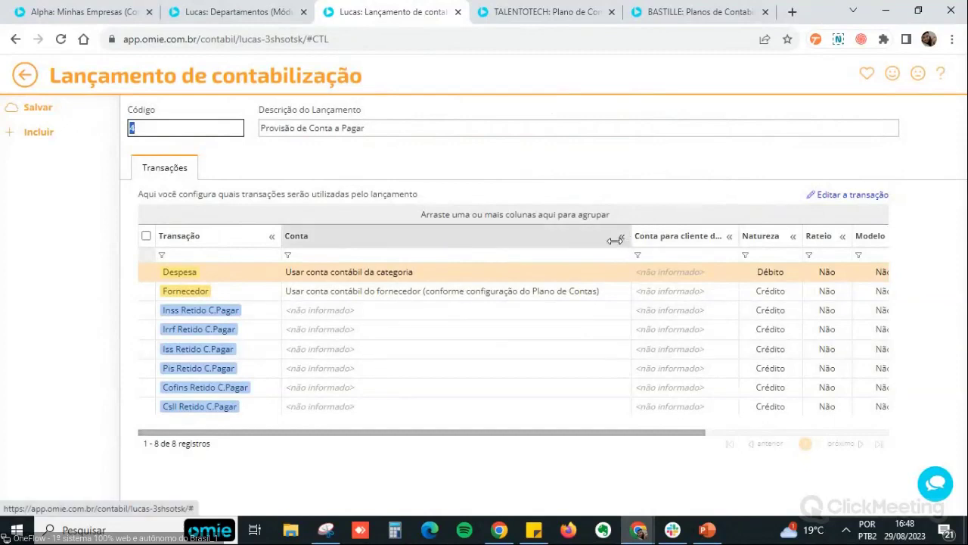
# - Narrow the Conta column, select the Iss Retido C.Pagar transaction, and return to the plan's operations
pyautogui.moveTo(614, 240); pyautogui.dragTo(550, 240)
pyautogui.click(344, 350)
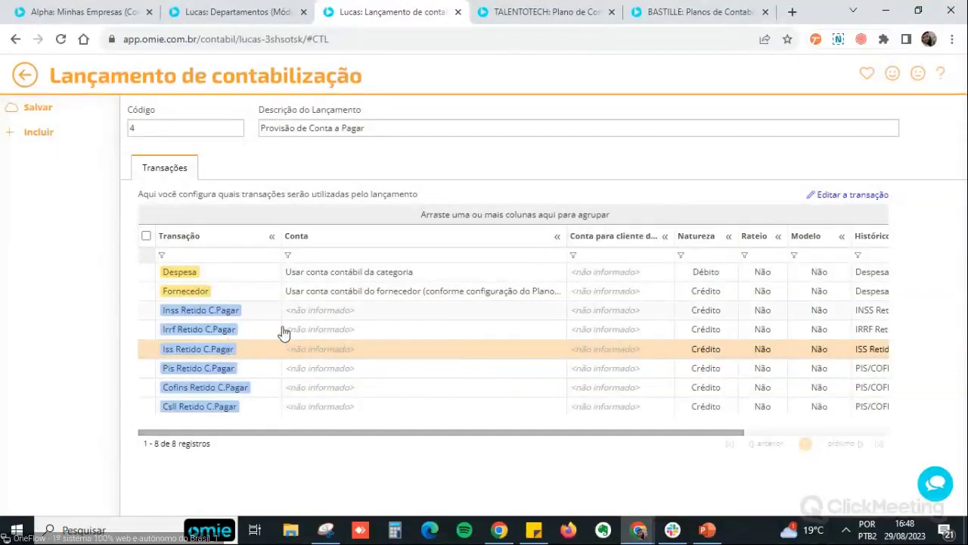
pyautogui.click(27, 77)
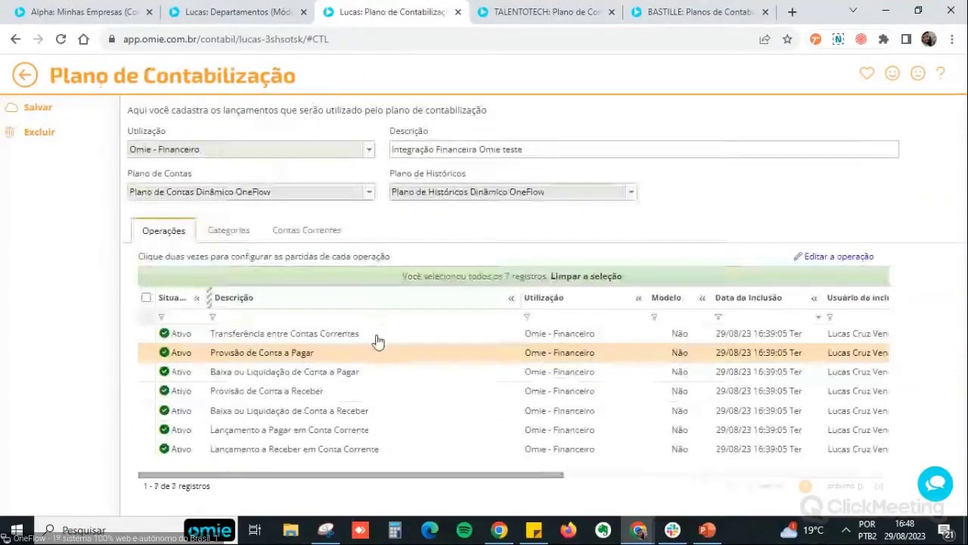
# - Open "Baixa ou Liquidação de Conta a Pagar", compare its Conta Corrente and Fornecedor transactions, and fit the Conta column to its contents
pyautogui.click(369, 372)
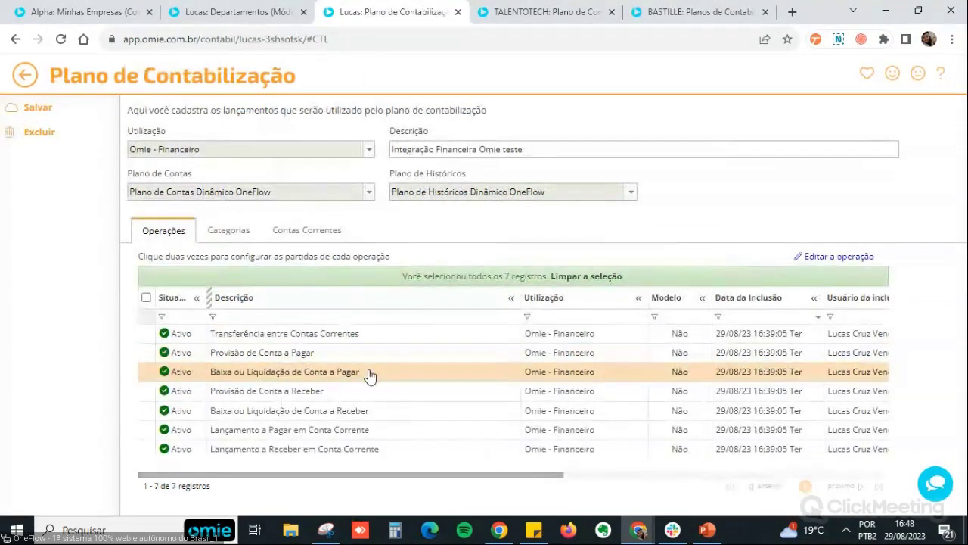
pyautogui.doubleClick(368, 373)
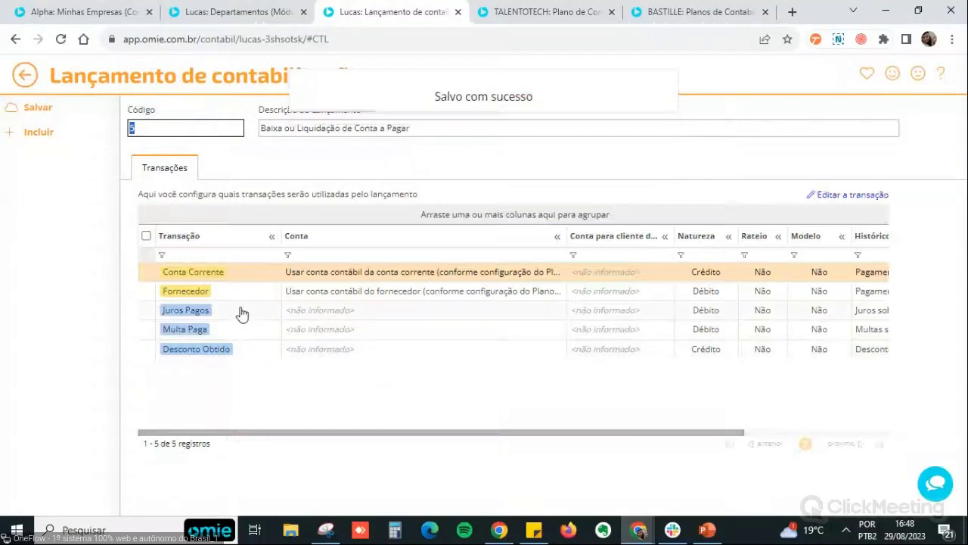
pyautogui.click(229, 291)
pyautogui.click(233, 272)
pyautogui.click(237, 290)
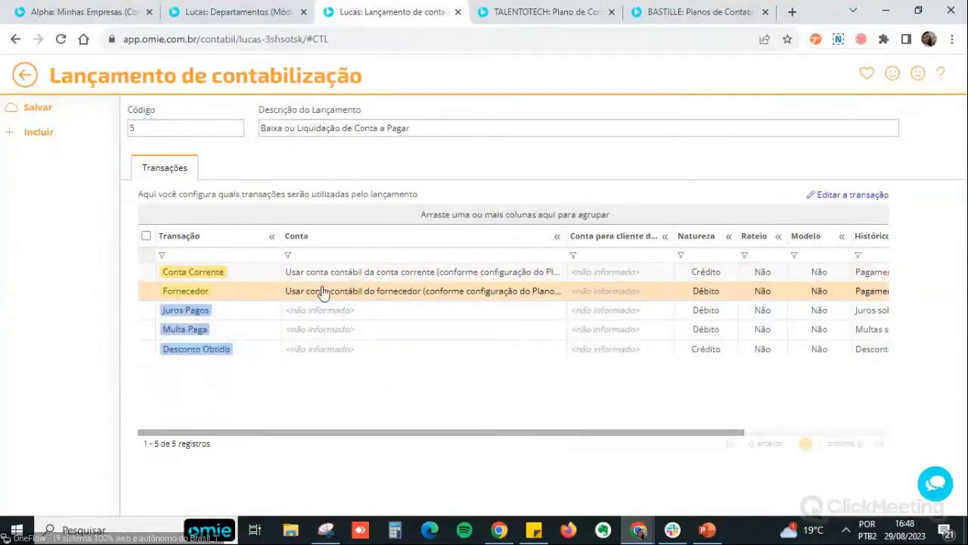
pyautogui.doubleClick(566, 236)
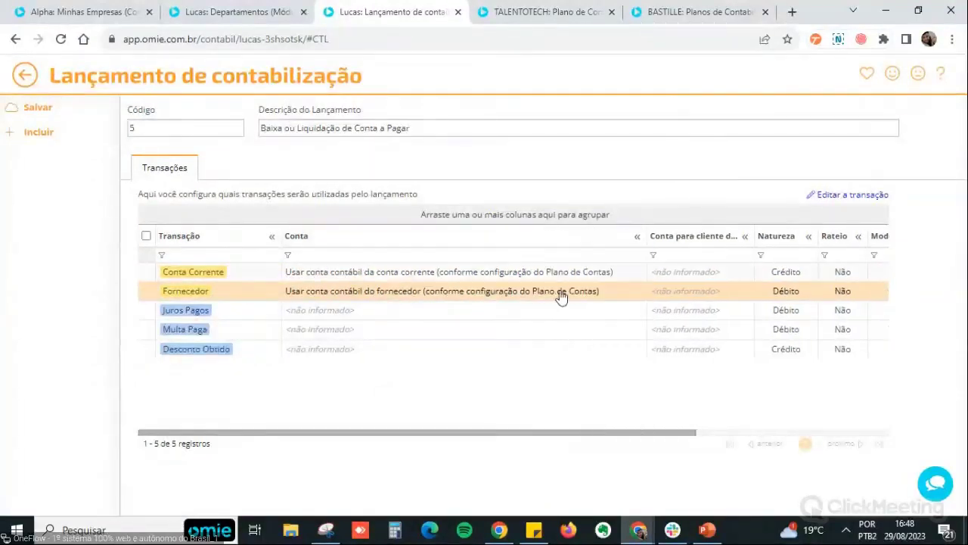
# - Review the Juros Pagos, Multa Paga and Desconto Obtido transactions, and return to the plan's operations
pyautogui.click(334, 314)
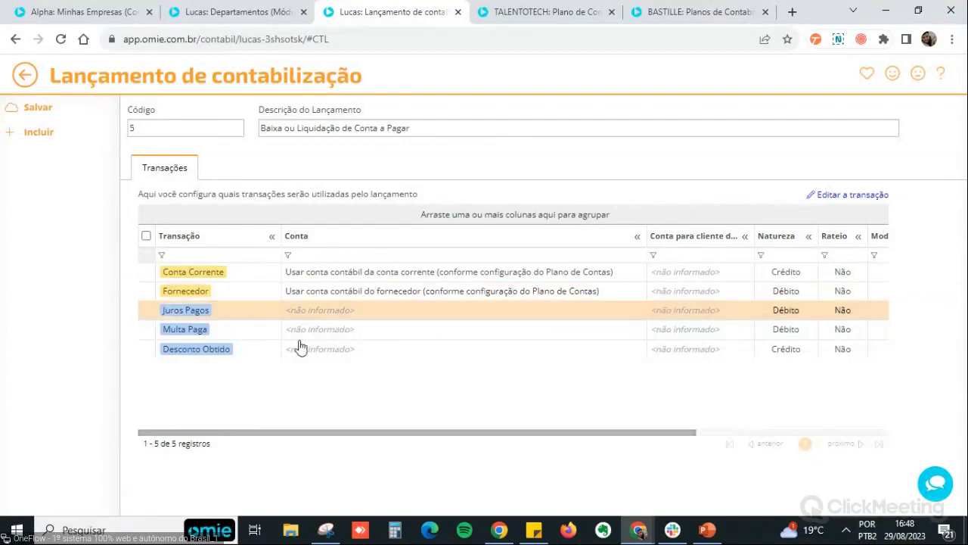
pyautogui.click(234, 334)
pyautogui.click(254, 356)
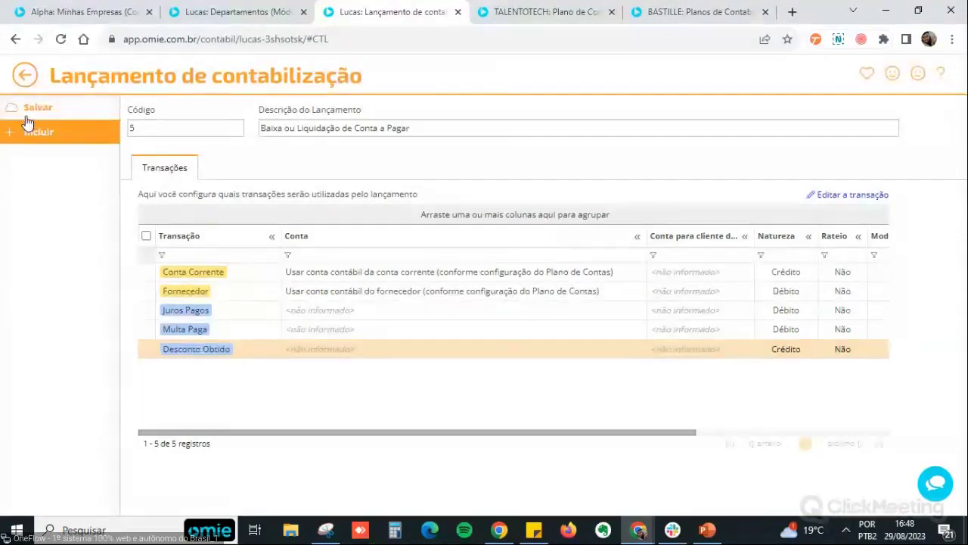
pyautogui.click(25, 76)
# - Open "Baixa ou Liquidação de Conta a Receber", review its client, interest, penalty and discount transactions, and return to the plan's operations
pyautogui.click(291, 413)
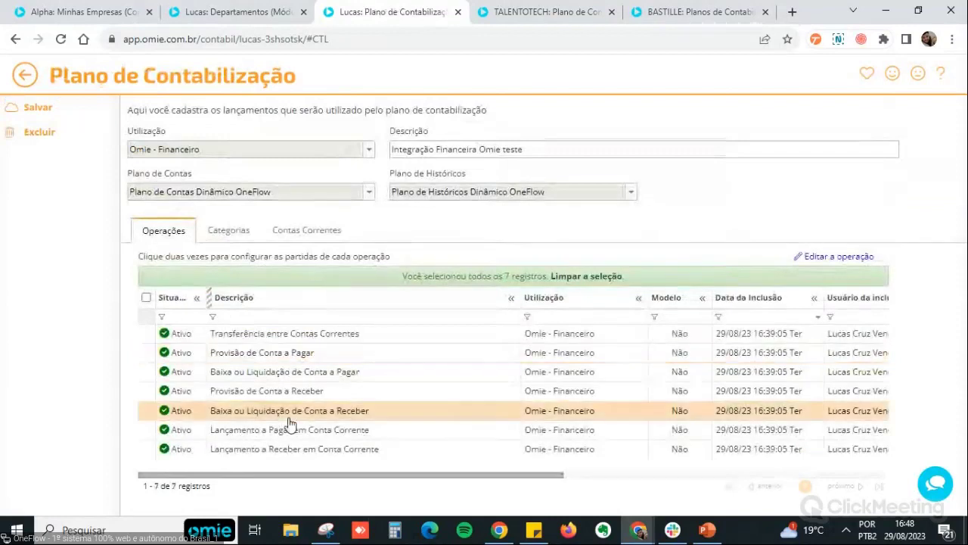
pyautogui.doubleClick(290, 419)
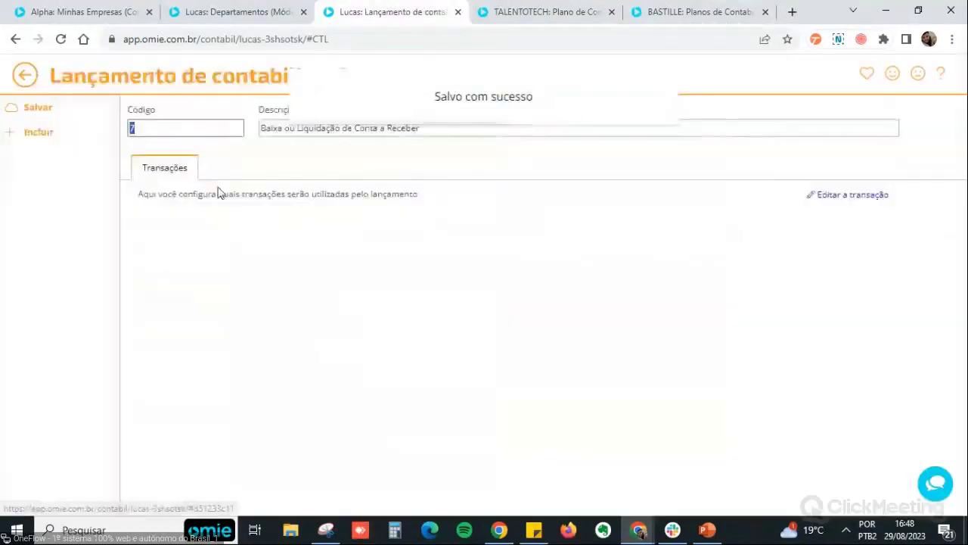
pyautogui.click(384, 349)
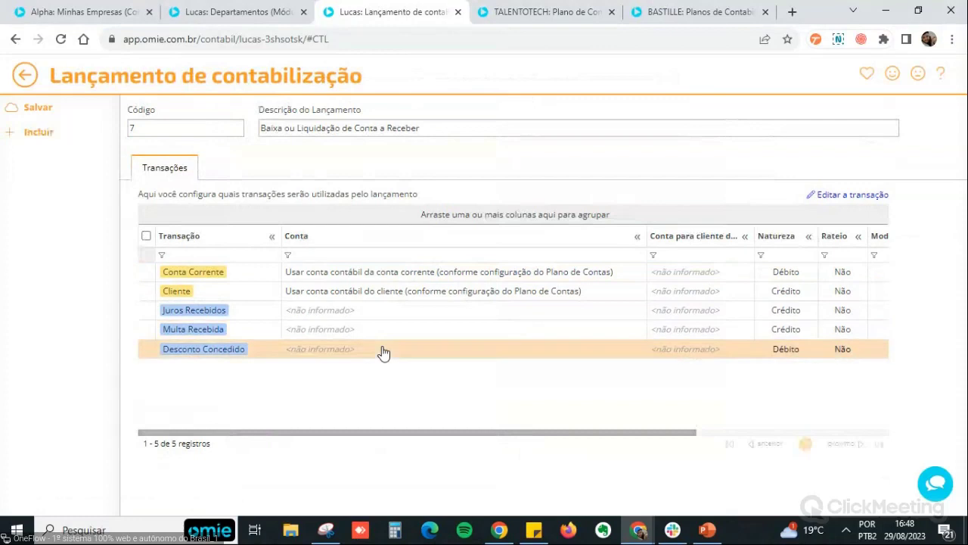
pyautogui.click(219, 290)
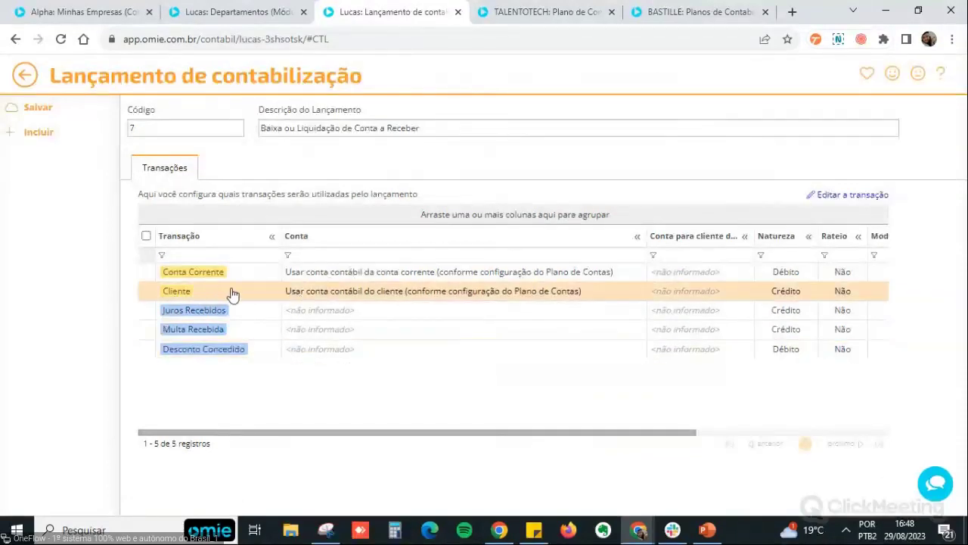
pyautogui.click(249, 313)
pyautogui.click(255, 344)
pyautogui.click(249, 315)
pyautogui.click(250, 333)
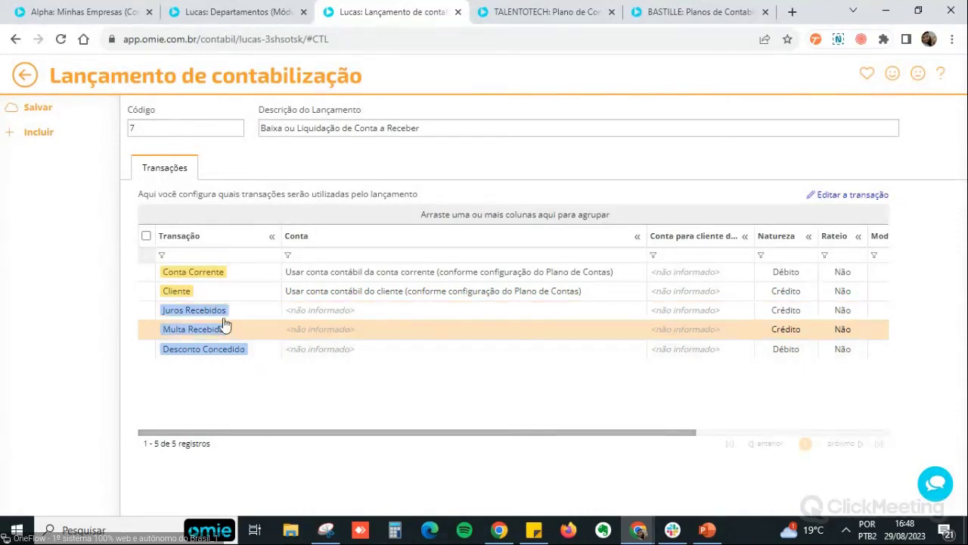
pyautogui.click(18, 75)
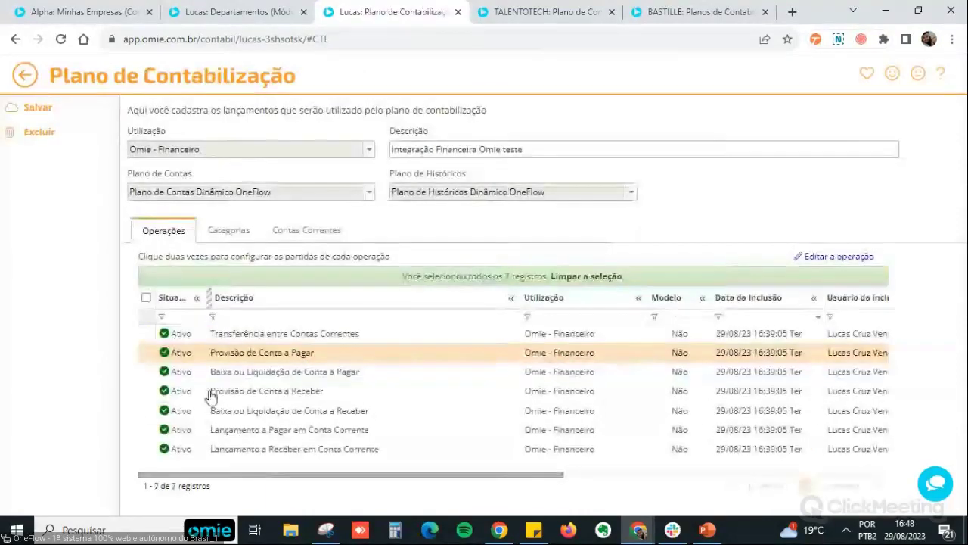
# - Open "Provisão de Conta a Receber" and review its withheld-tax transactions from Inss through Csll
pyautogui.doubleClick(264, 390)
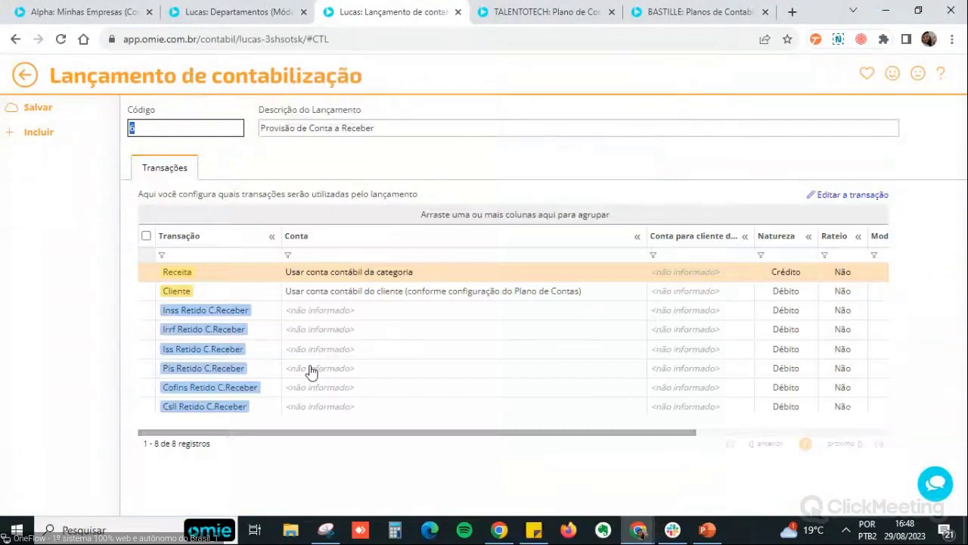
pyautogui.click(450, 312)
pyautogui.click(443, 349)
pyautogui.click(443, 387)
pyautogui.click(448, 410)
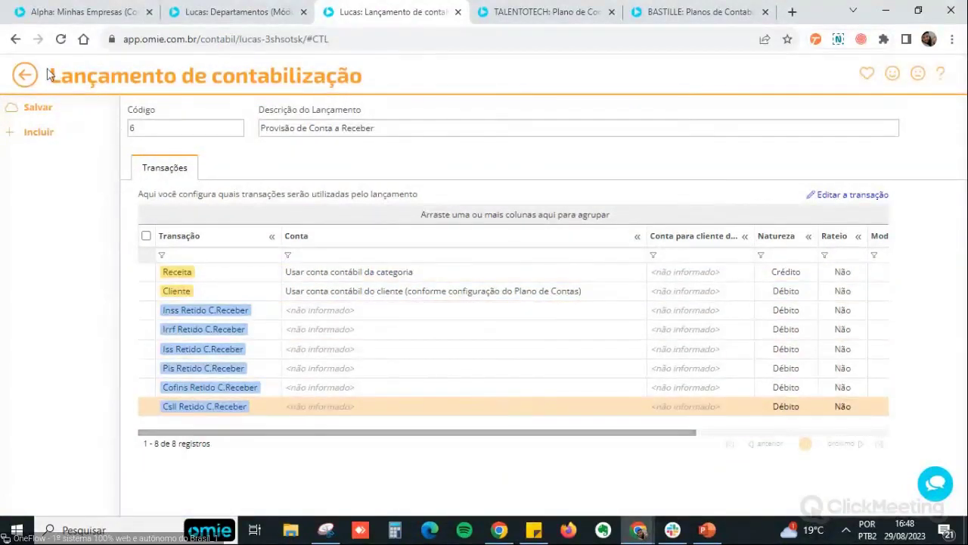
# - Return to the plan's operations and highlight "Lançamento a Pagar em Conta Corrente" and "Lançamento a Receber em Conta Corrente" in turn
pyautogui.click(25, 74)
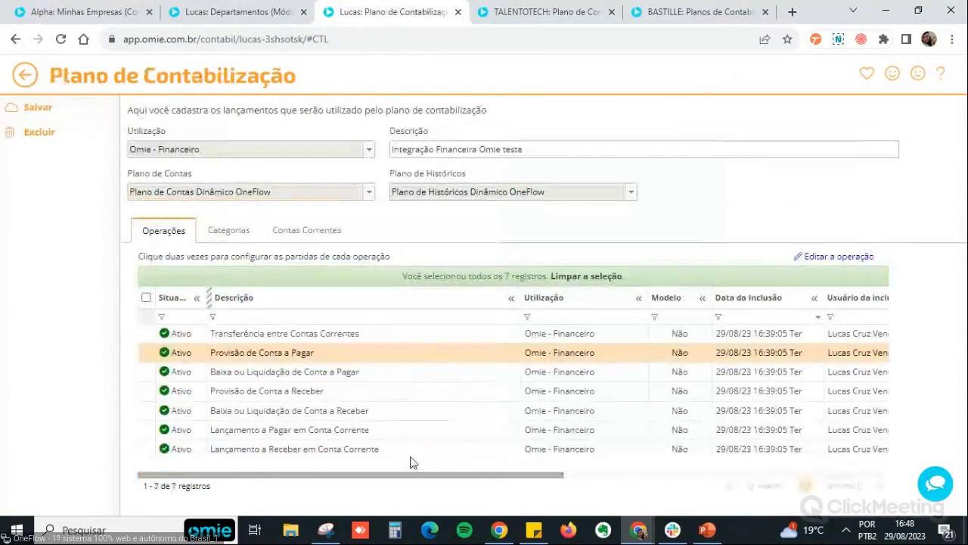
pyautogui.click(391, 433)
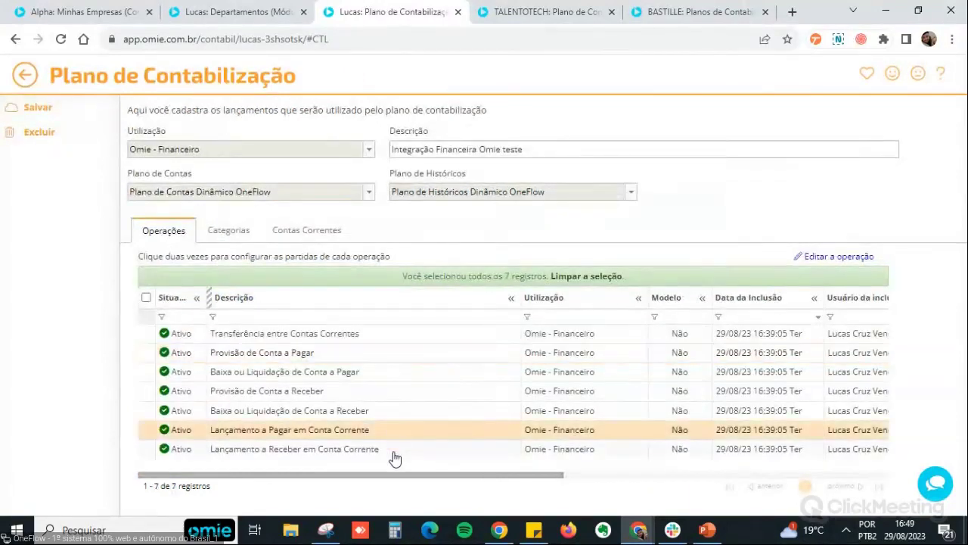
pyautogui.click(394, 457)
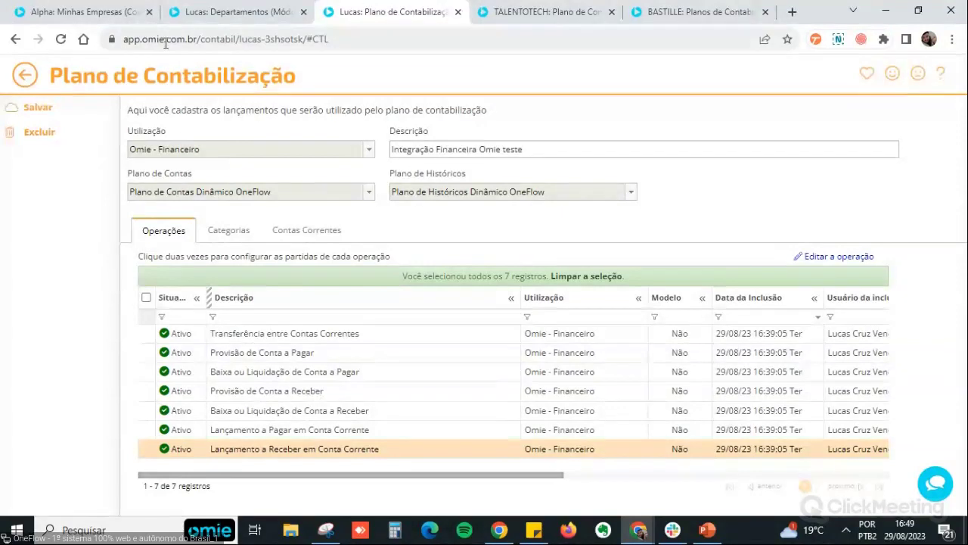
# - Switch to the company's Departamentos page in the management application and return to its home screen
pyautogui.click(234, 12)
pyautogui.click(30, 77)
pyautogui.click(39, 80)
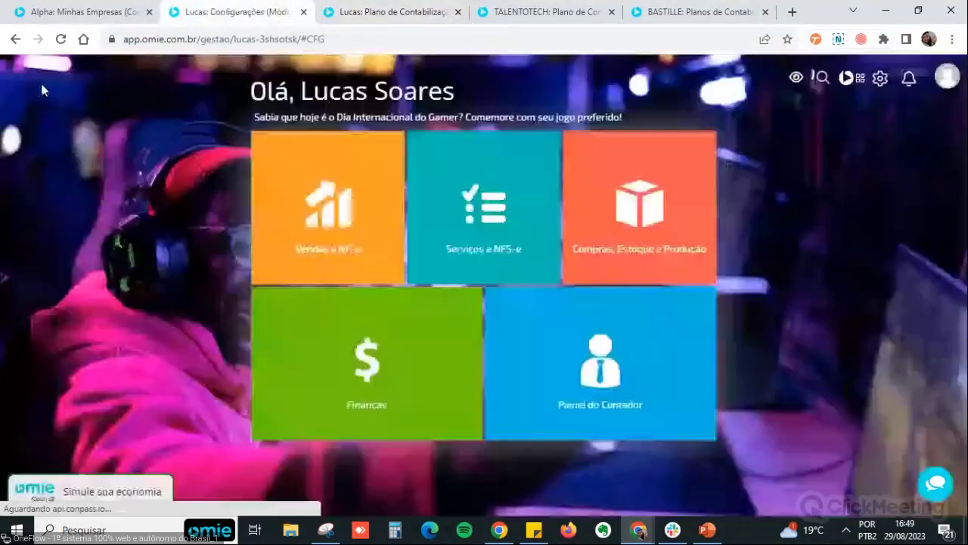
# - Open the Finanças module and display its Passo a Passo page
pyautogui.click(442, 385)
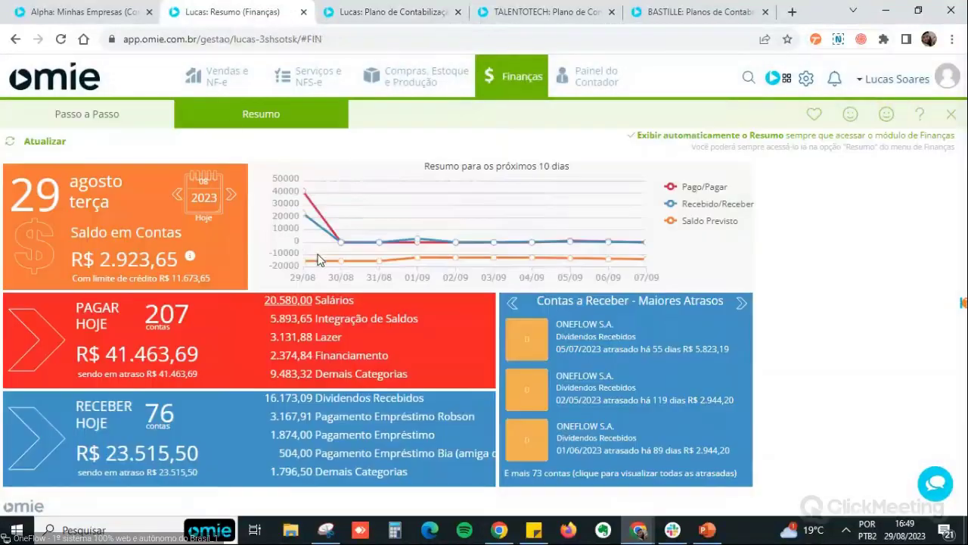
pyautogui.click(156, 113)
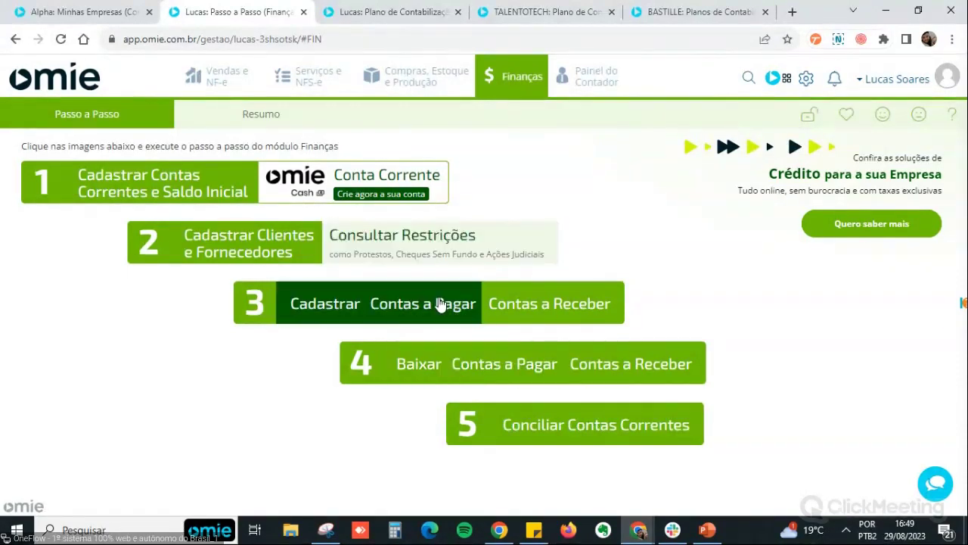
# - Switch to the plan "Integração Financeira Omie teste" and highlight "Provisão de Conta a Pagar" and "Baixa ou Liquidação de Conta a Pagar" in turn
pyautogui.click(650, 17)
pyautogui.click(536, 15)
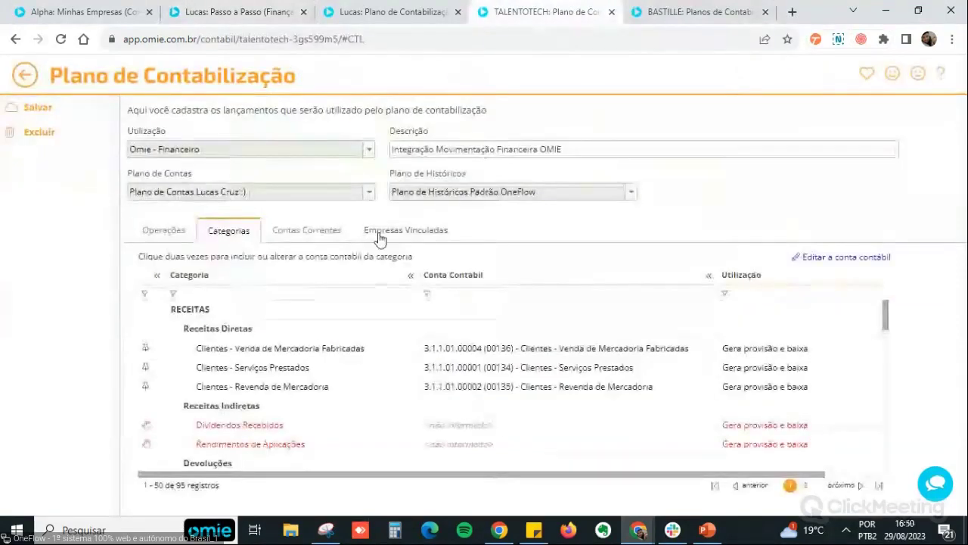
pyautogui.hotkey('ctrl', 'shift', 'Tab')
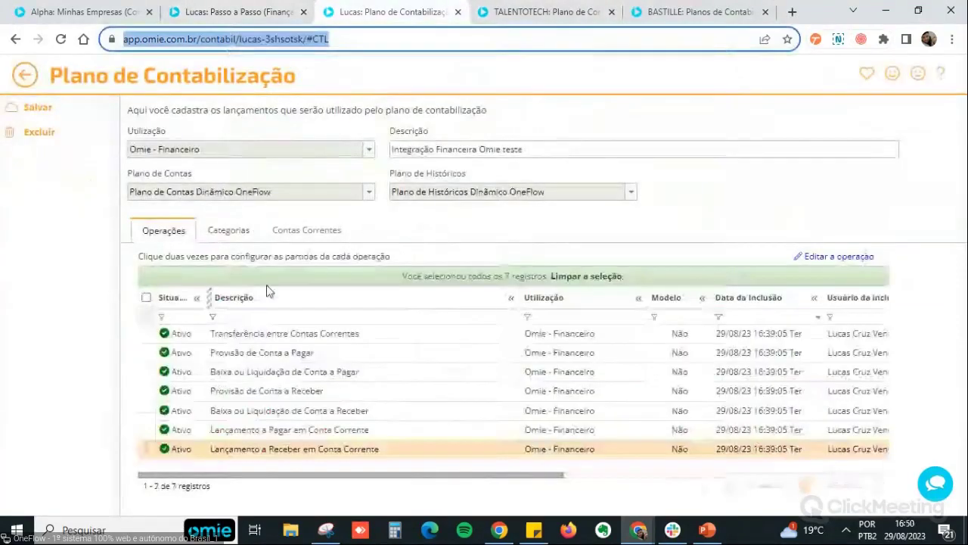
pyautogui.click(267, 360)
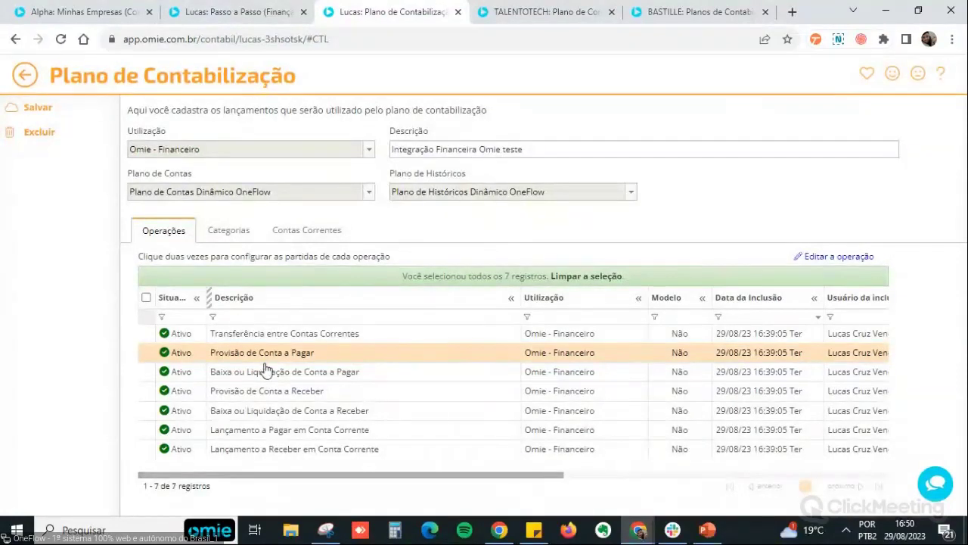
pyautogui.click(254, 371)
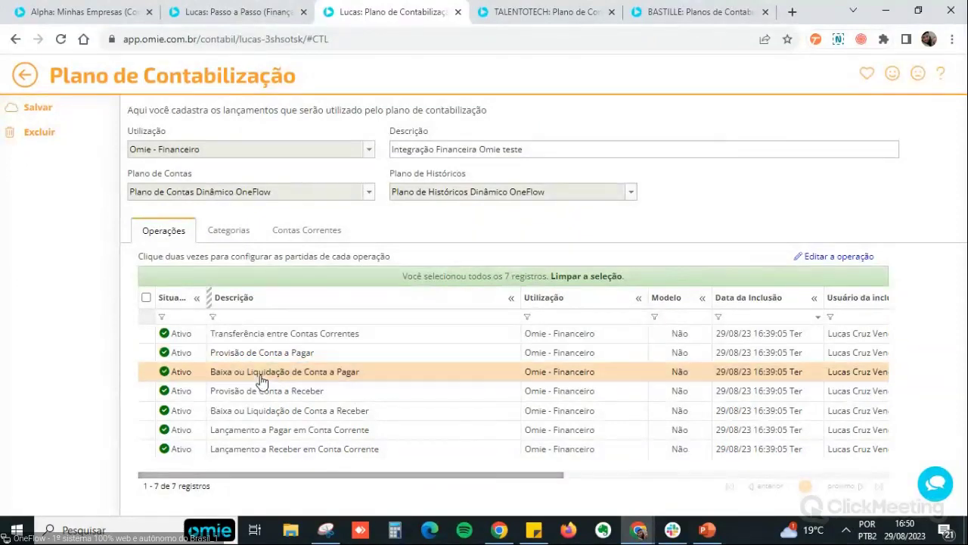
# - Revisit the Finanças module's Passo a Passo page and return to the accounting plan's operations
pyautogui.click(240, 12)
pyautogui.click(513, 79)
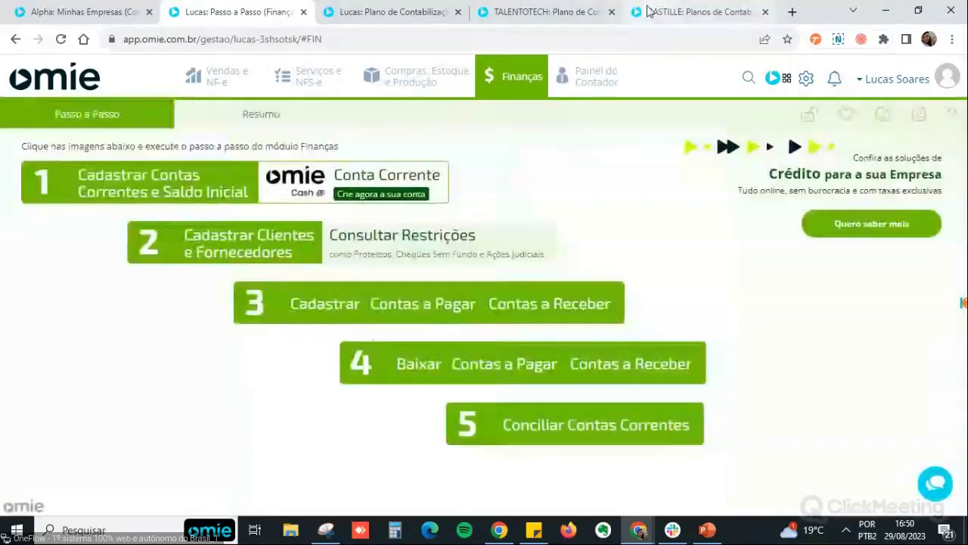
pyautogui.click(652, 12)
pyautogui.click(395, 11)
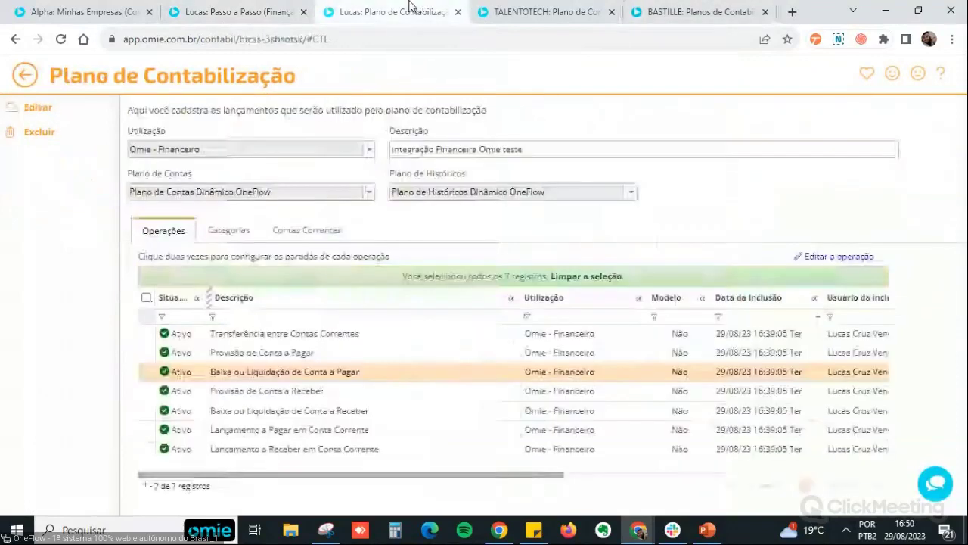
pyautogui.click(243, 12)
pyautogui.click(398, 9)
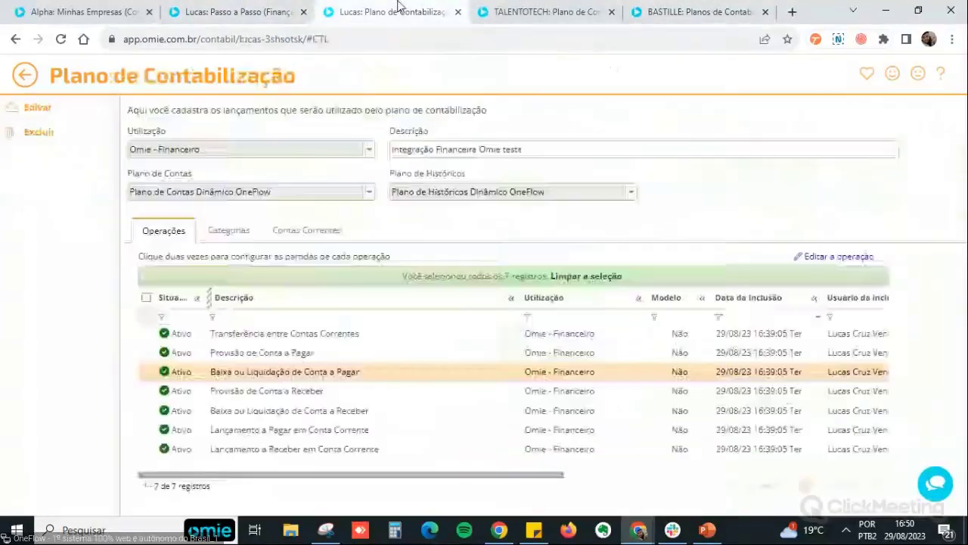
# - Open "Lançamento a Pagar em Conta Corrente" and review its Conta Corrente and Despesa transactions
pyautogui.click(314, 432)
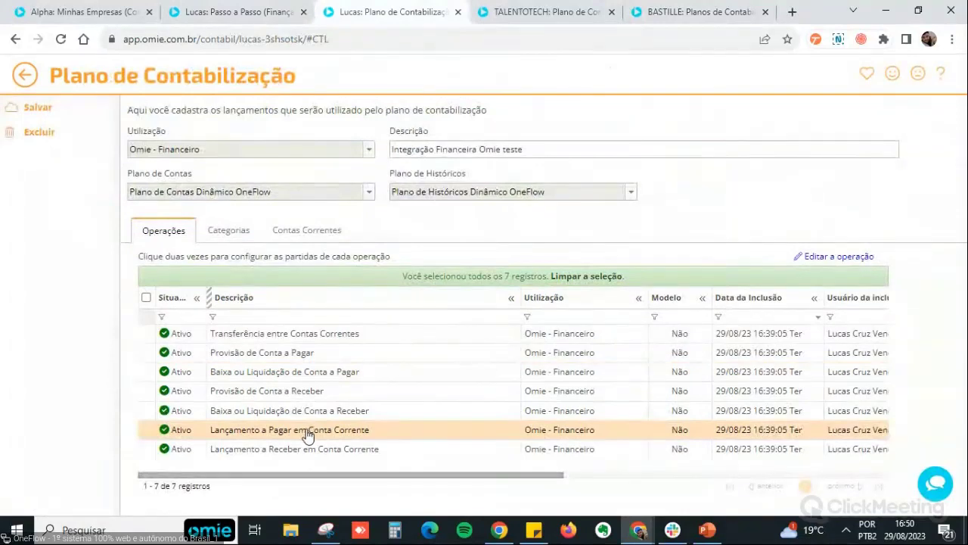
pyautogui.doubleClick(216, 431)
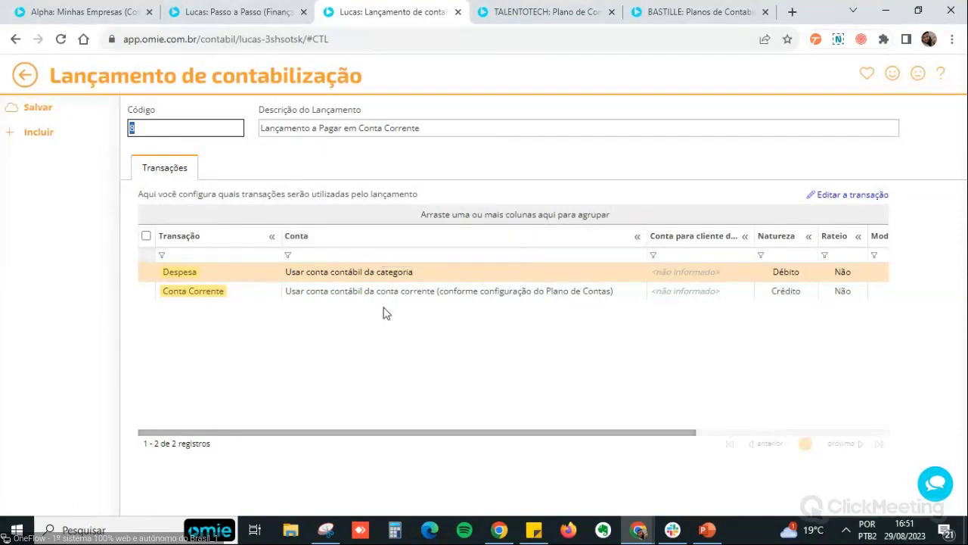
pyautogui.click(273, 292)
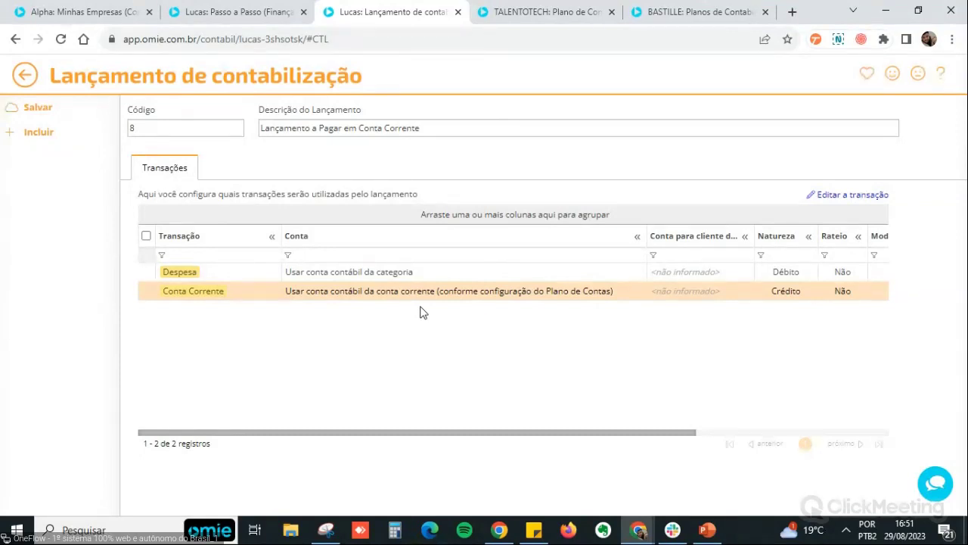
pyautogui.click(229, 13)
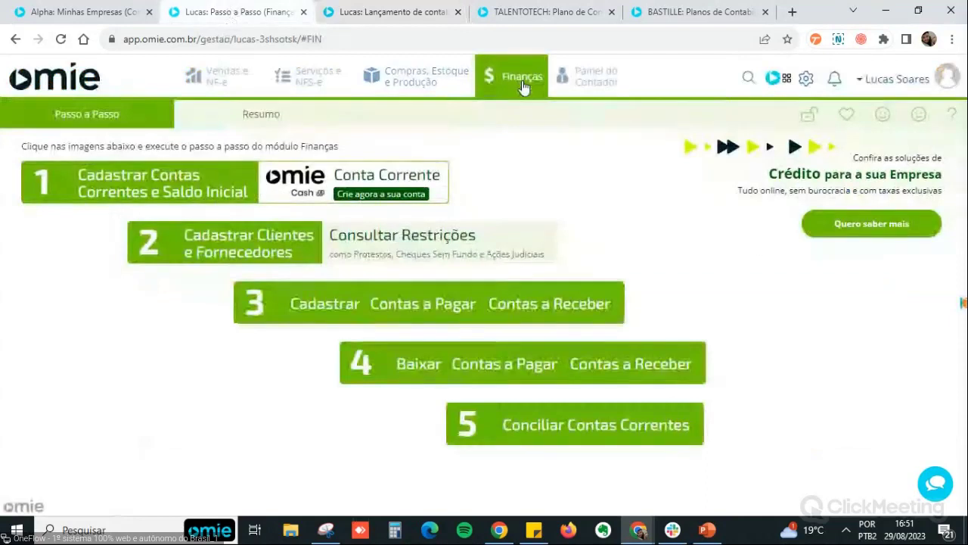
pyautogui.click(394, 12)
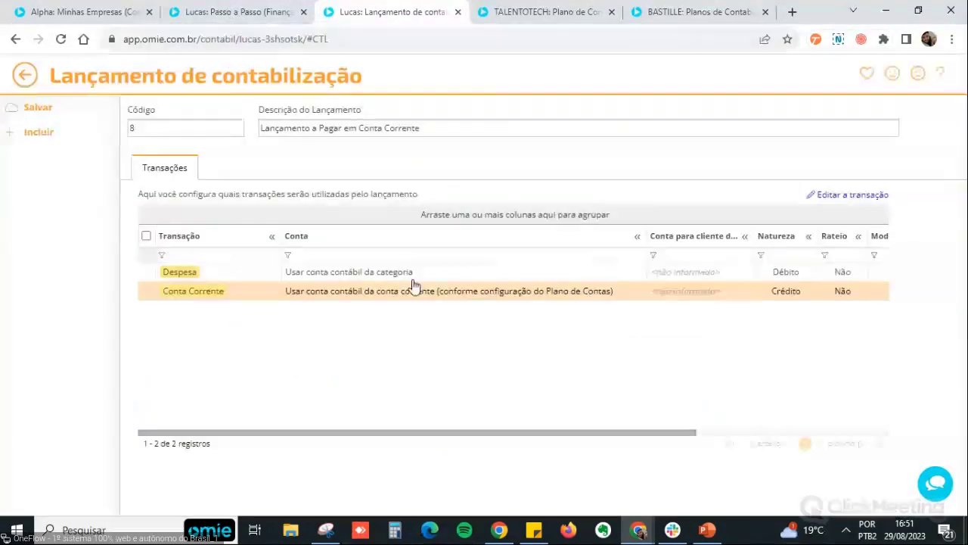
pyautogui.click(343, 279)
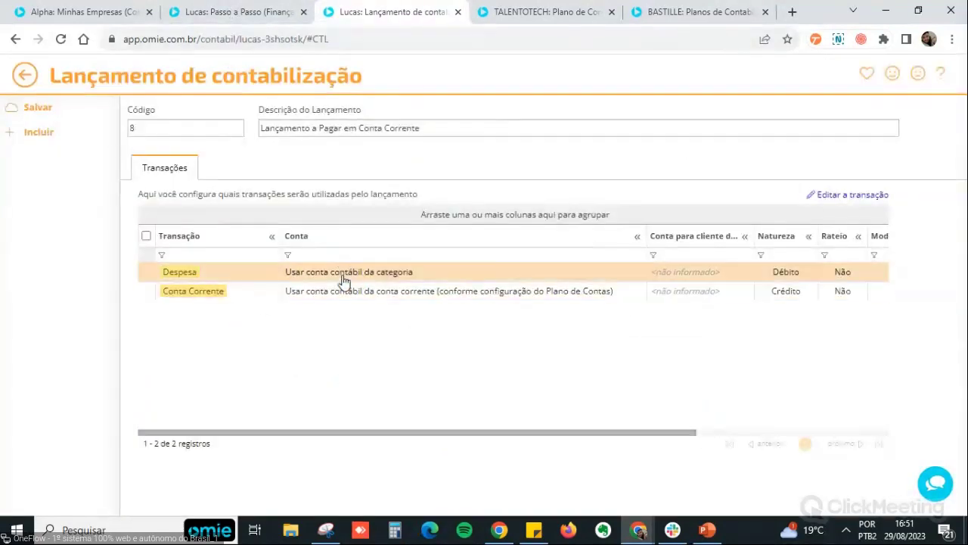
# - Open the Despesa transaction, review the accounts of its expense categories, and return to the plan's operations
pyautogui.doubleClick(305, 274)
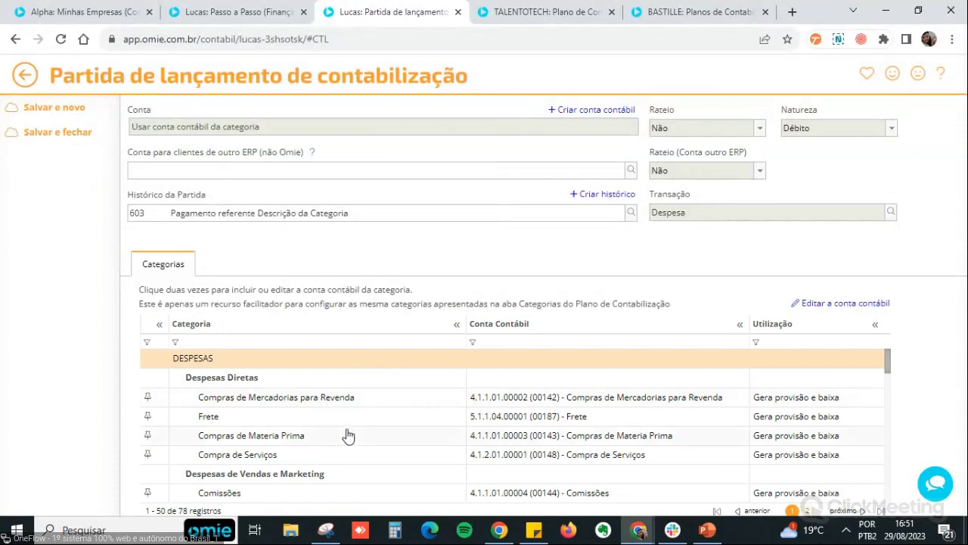
pyautogui.scroll(-4, 347, 434)
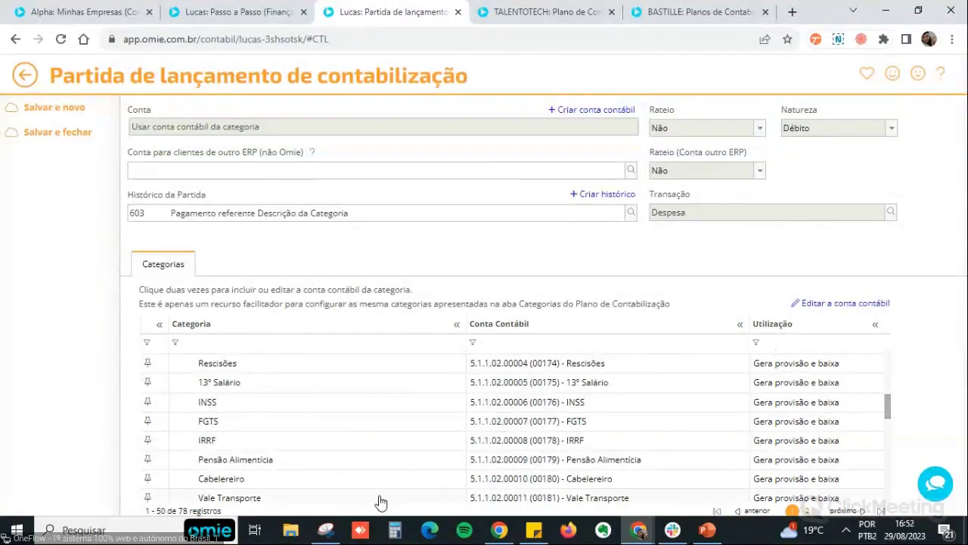
pyautogui.scroll(-2, 364, 453)
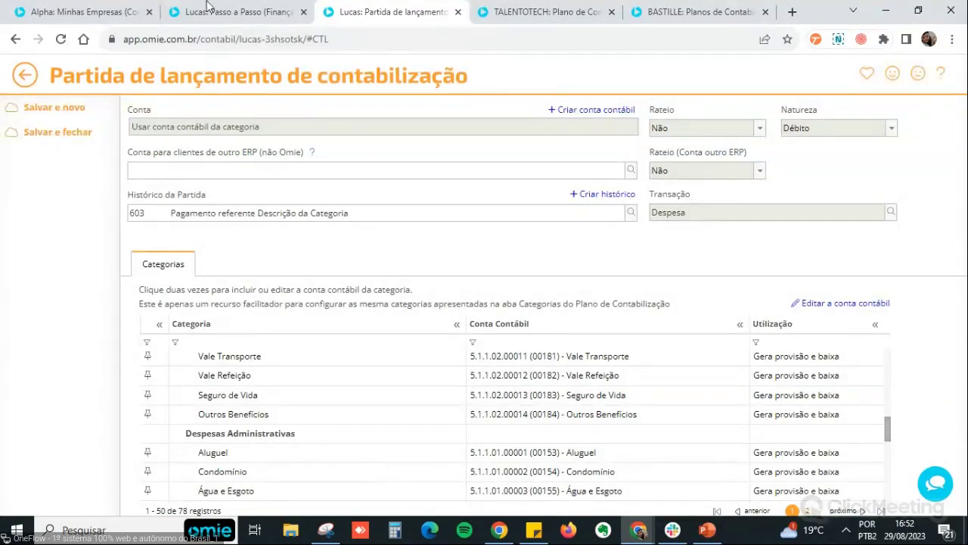
pyautogui.click(26, 75)
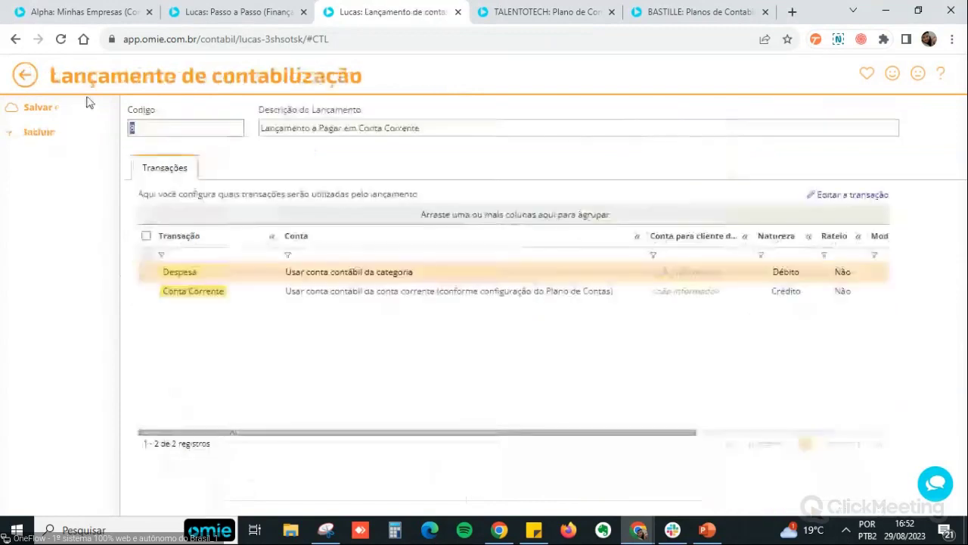
pyautogui.click(27, 75)
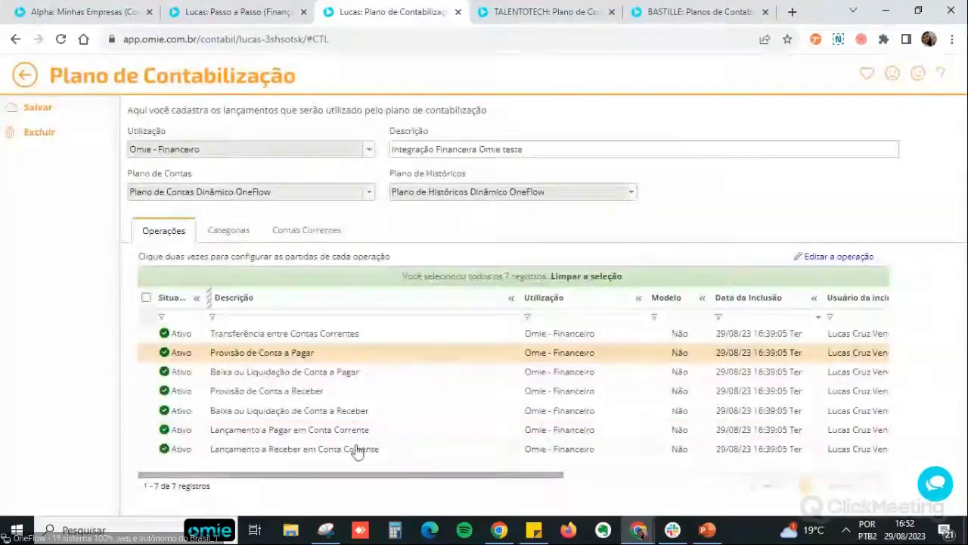
# - Open the Receita transaction of "Lançamento a Receber em Conta Corrente", review its revenue category accounts, and return to the plan's operations
pyautogui.click(356, 450)
pyautogui.doubleClick(356, 450)
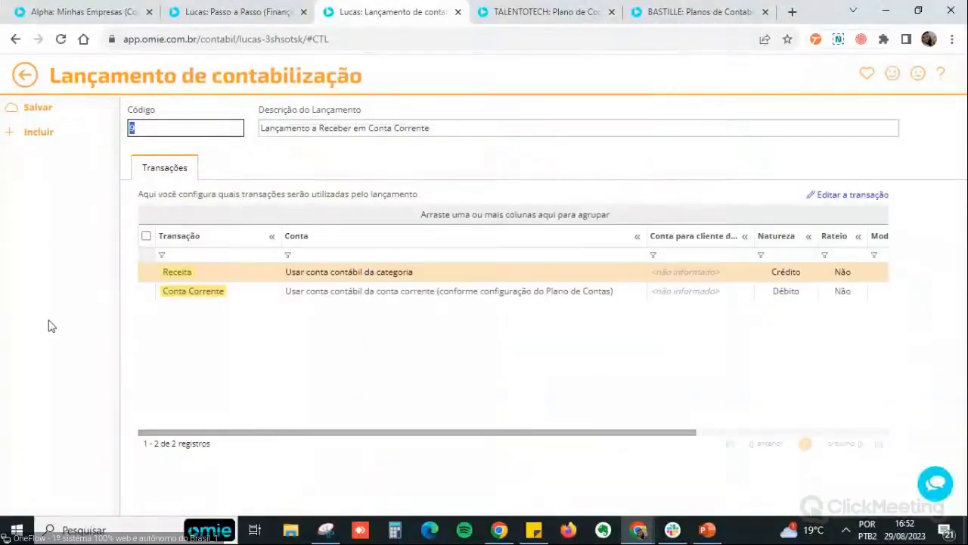
pyautogui.click(382, 271)
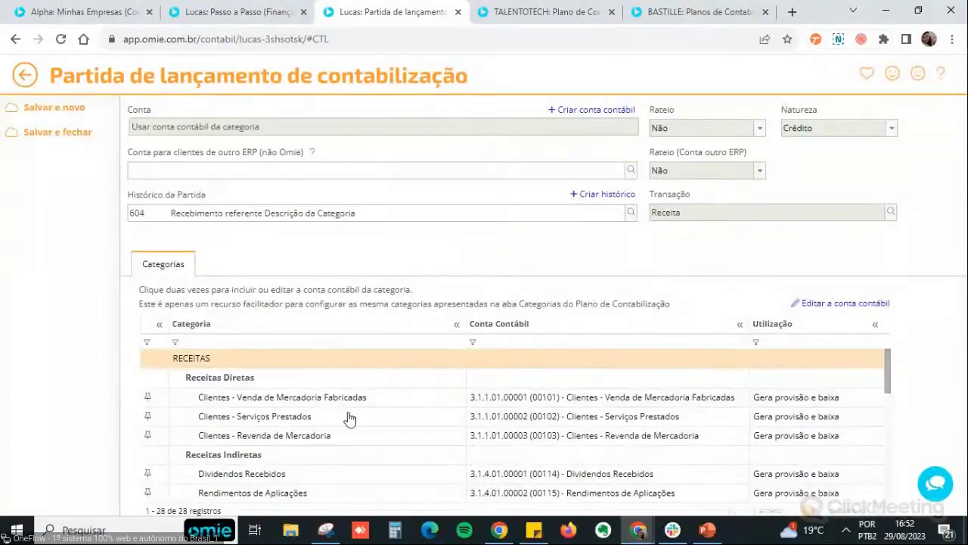
pyautogui.scroll(-10, 356, 363)
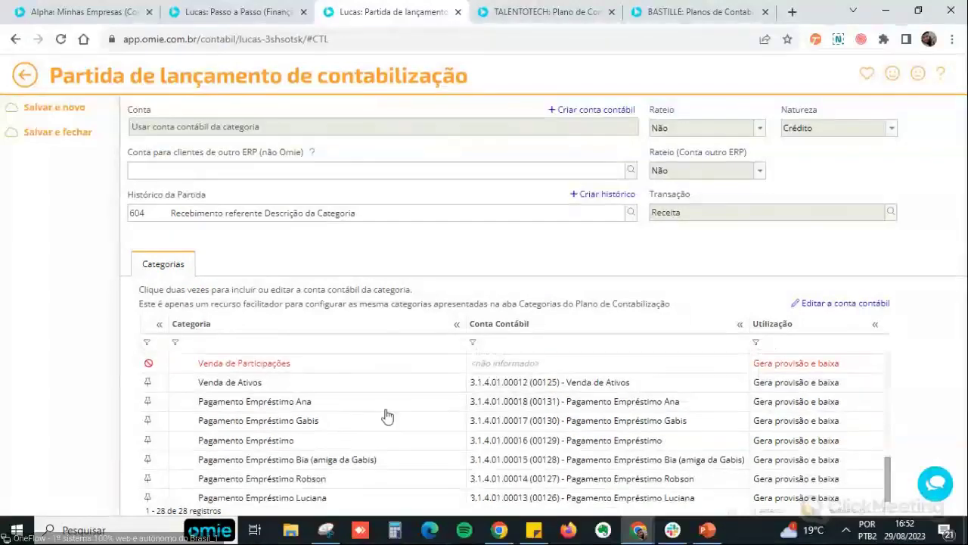
pyautogui.scroll(10, 386, 416)
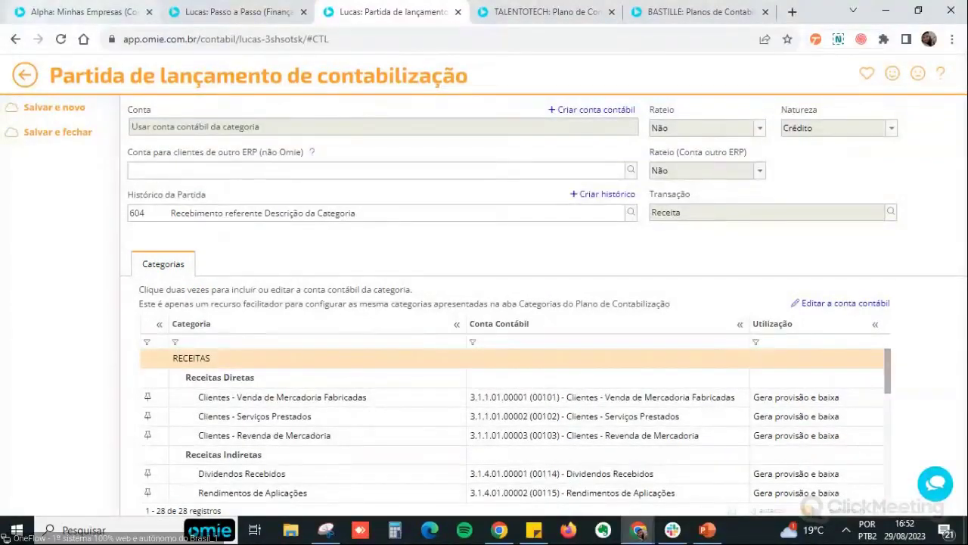
pyautogui.click(19, 74)
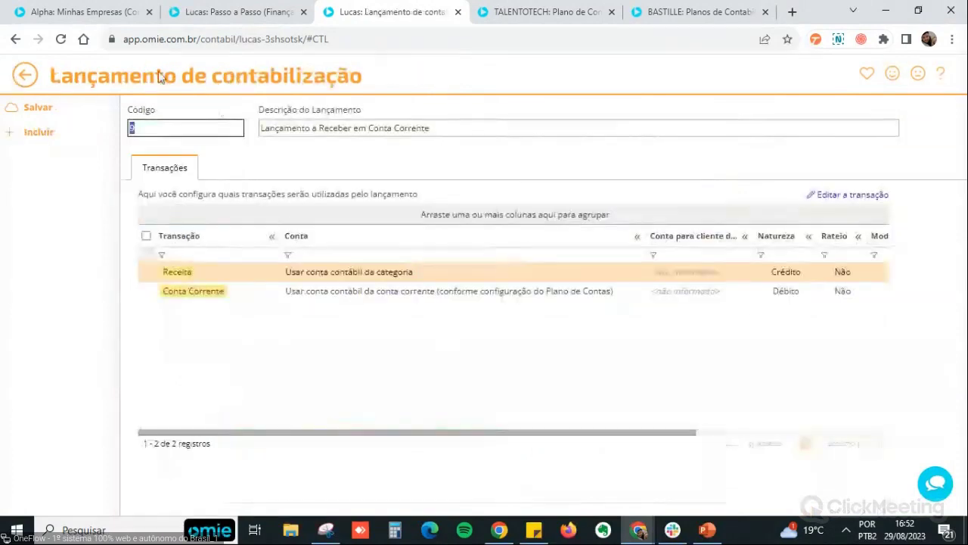
pyautogui.click(25, 74)
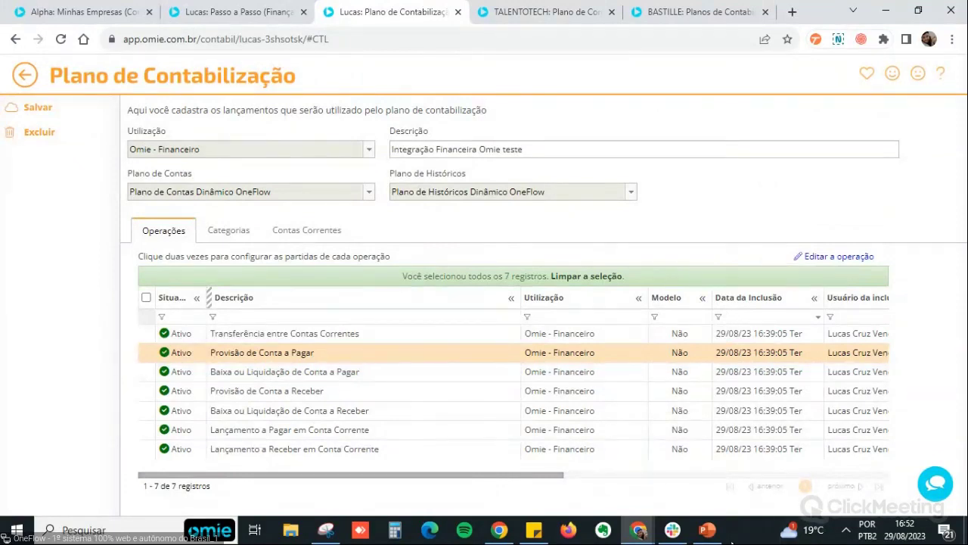
# - Switch to the PowerPoint presentation, review the slides "Baixa ou Liquidação de Conta a Pagar" and "Provisão de Conta a Pagar", and return to the accounting plan
pyautogui.click(707, 530)
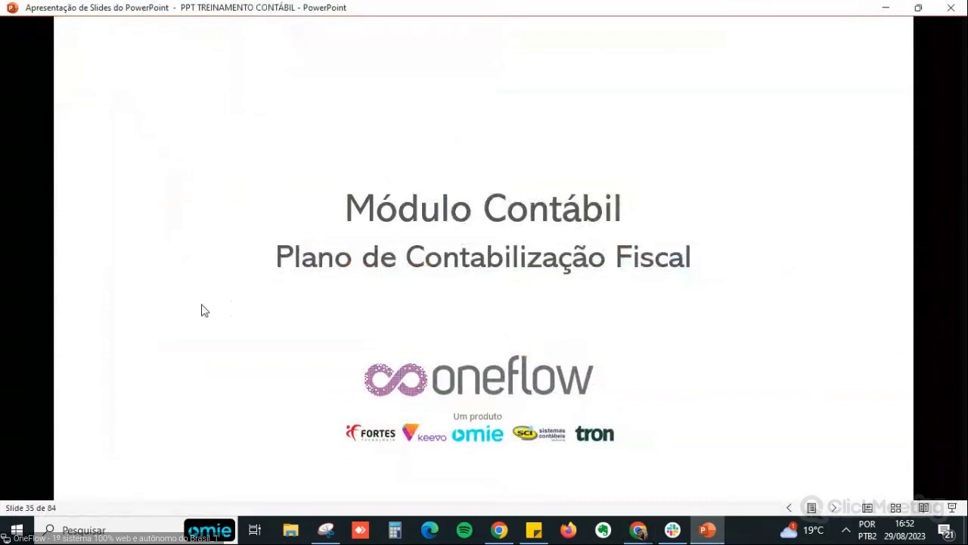
pyautogui.click(202, 304)
pyautogui.click(791, 510)
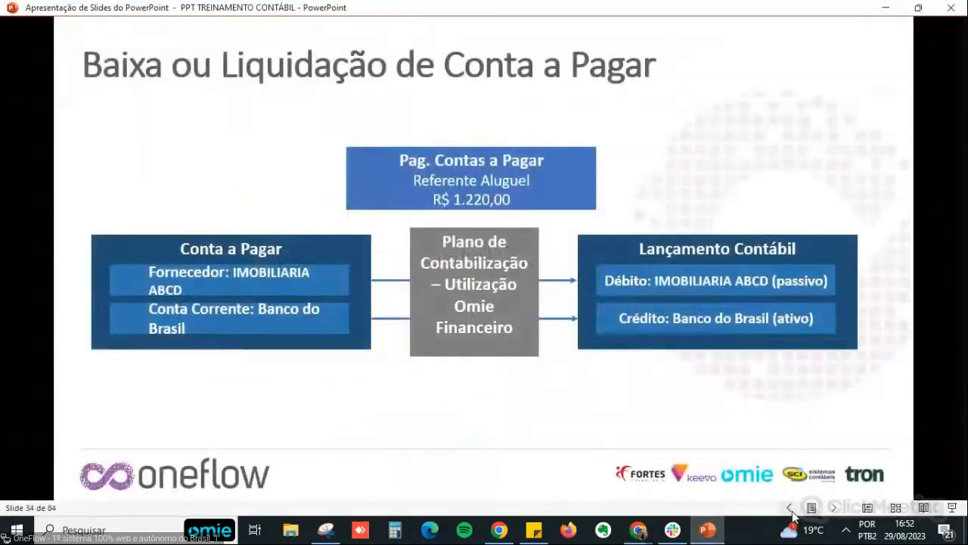
pyautogui.click(790, 509)
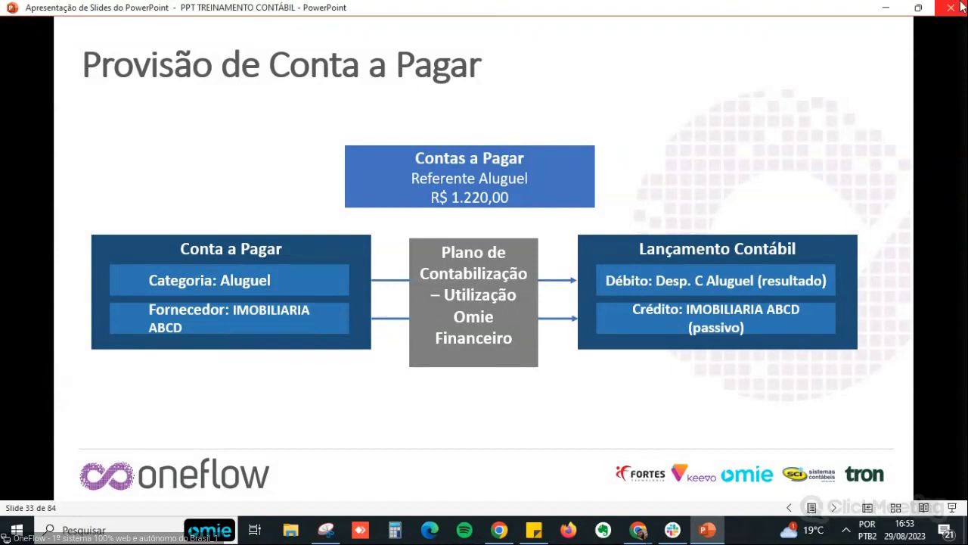
pyautogui.click(885, 9)
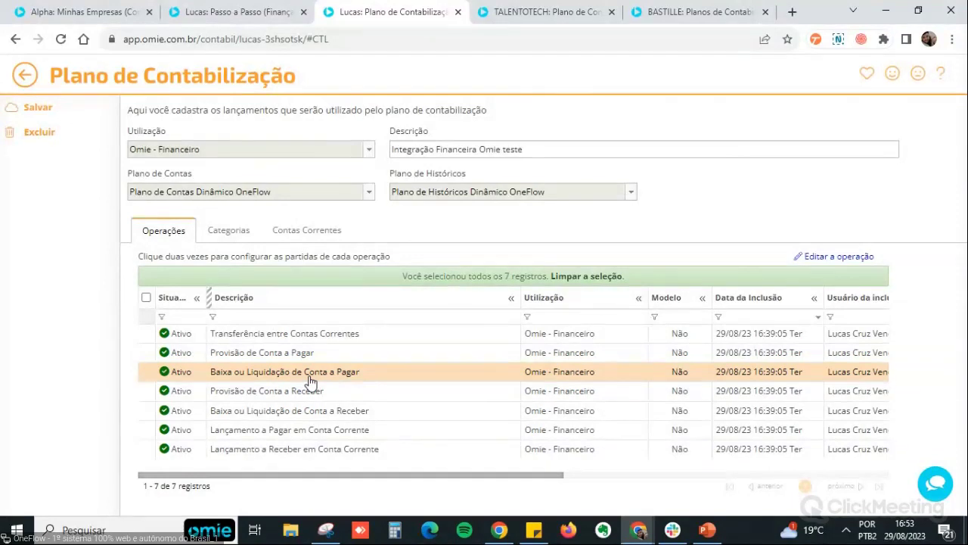
# - Open the Fornecedor transaction of "Baixa ou Liquidação de Conta a Pagar", activate its exceptions and display Exceções por Categoria
pyautogui.doubleClick(309, 371)
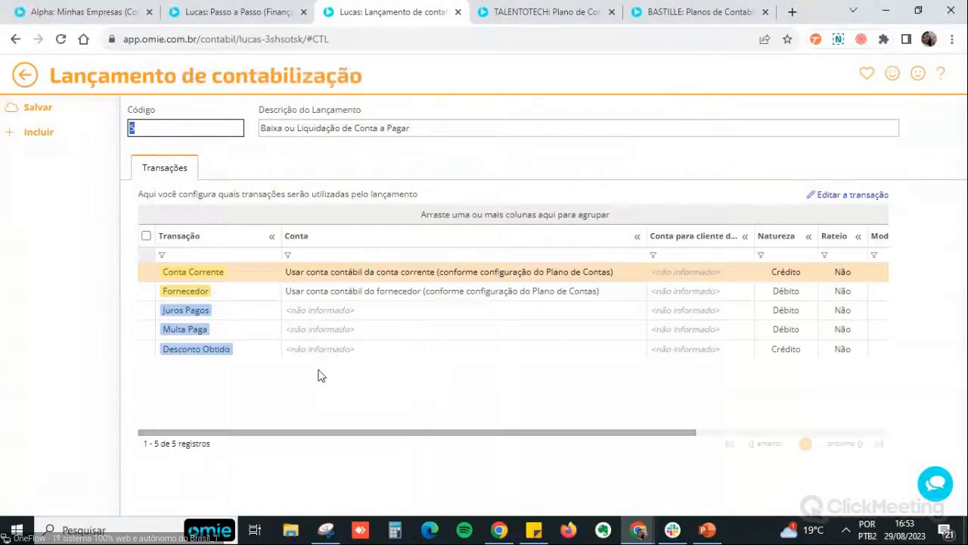
pyautogui.click(264, 296)
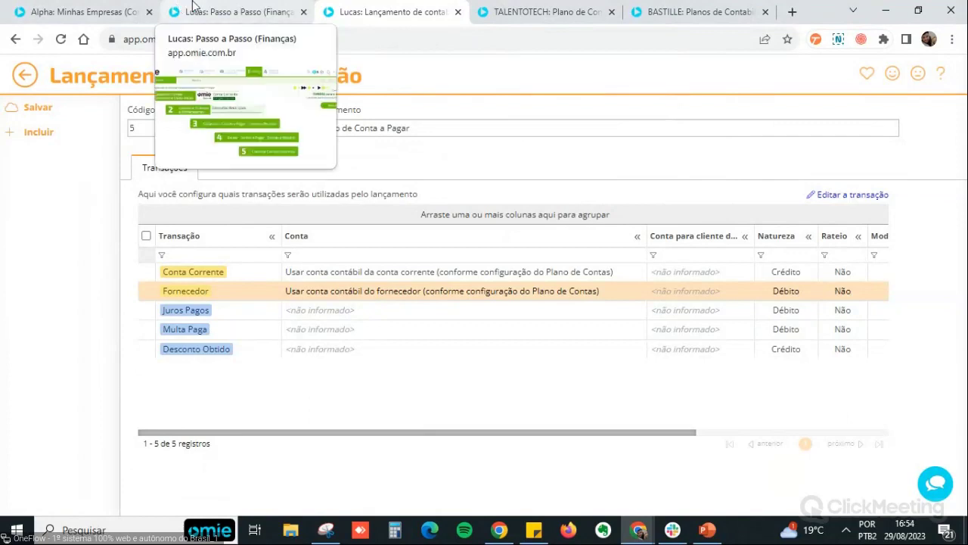
pyautogui.doubleClick(290, 295)
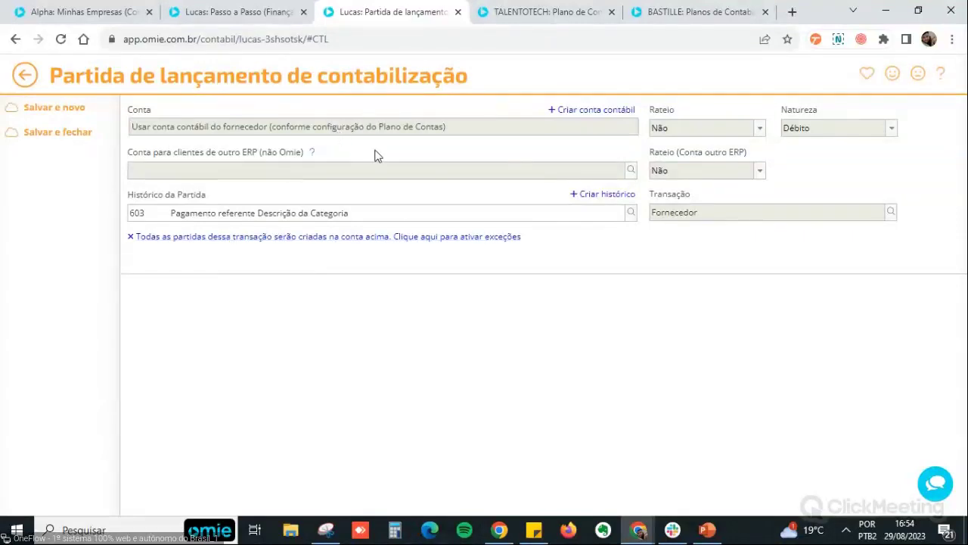
pyautogui.click(475, 239)
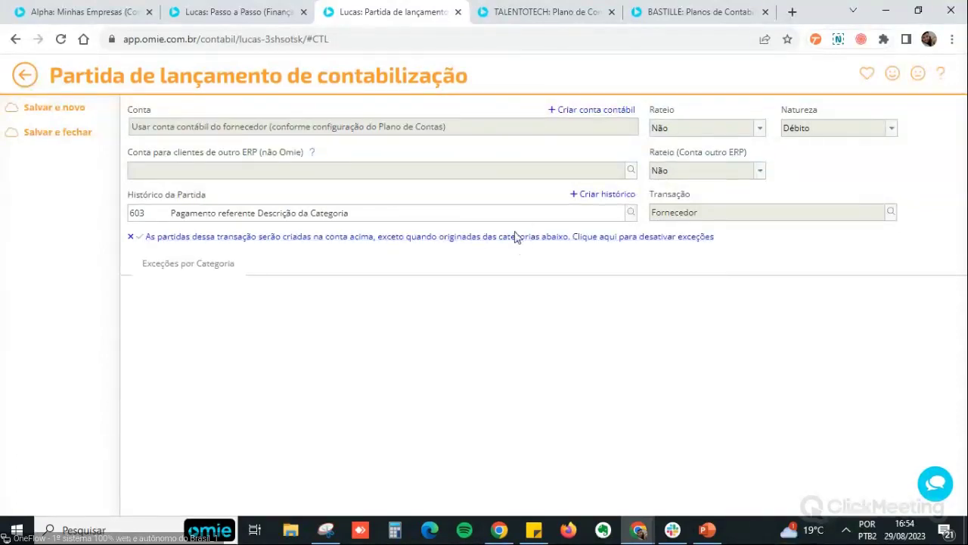
pyautogui.click(182, 268)
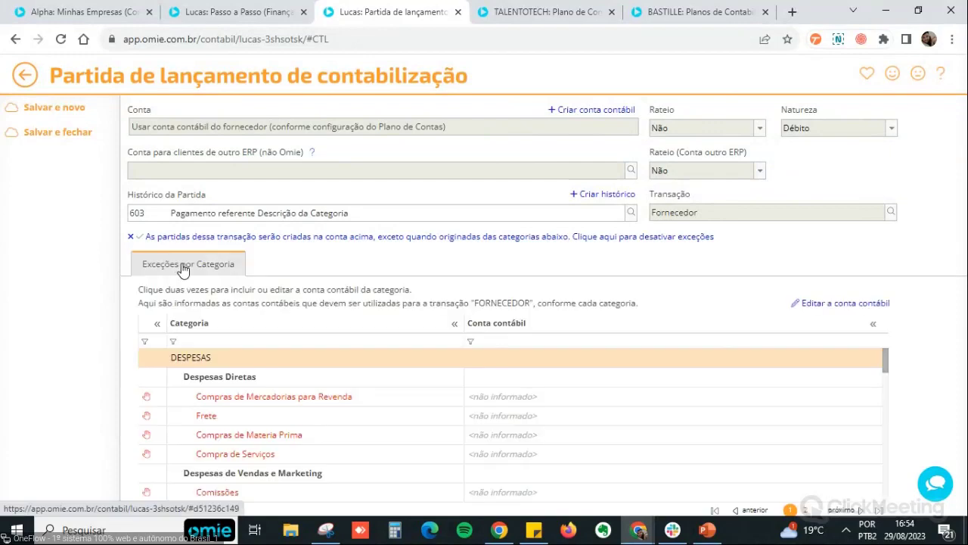
# - Filter the category exceptions by "alugue" and search "alu" for the Aluguel category's account, closing the search without selecting one
pyautogui.click(216, 338)
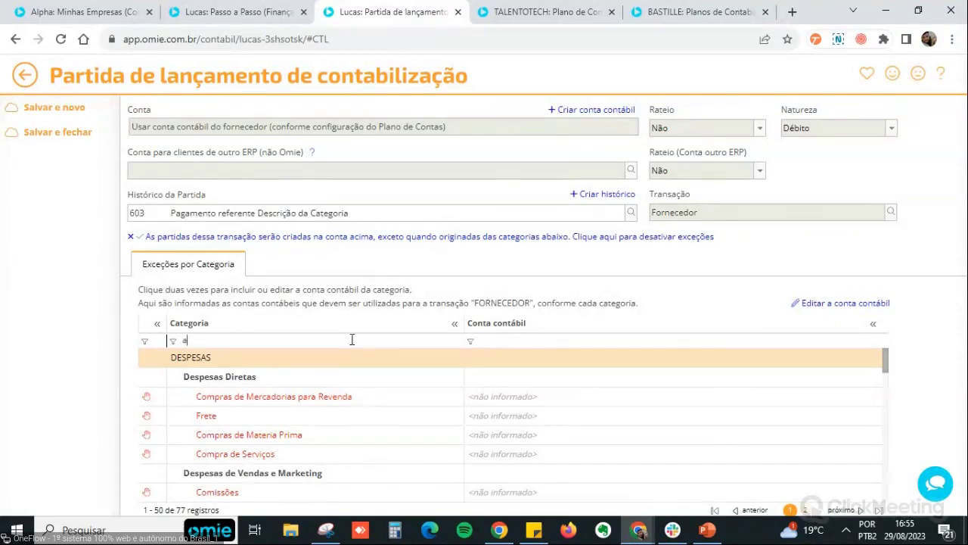
pyautogui.press('Return')
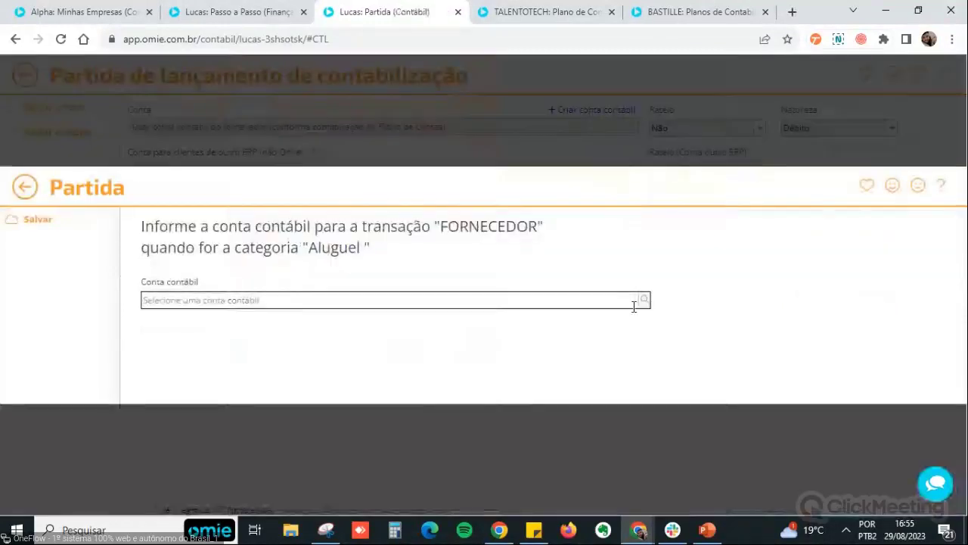
pyautogui.click(644, 302)
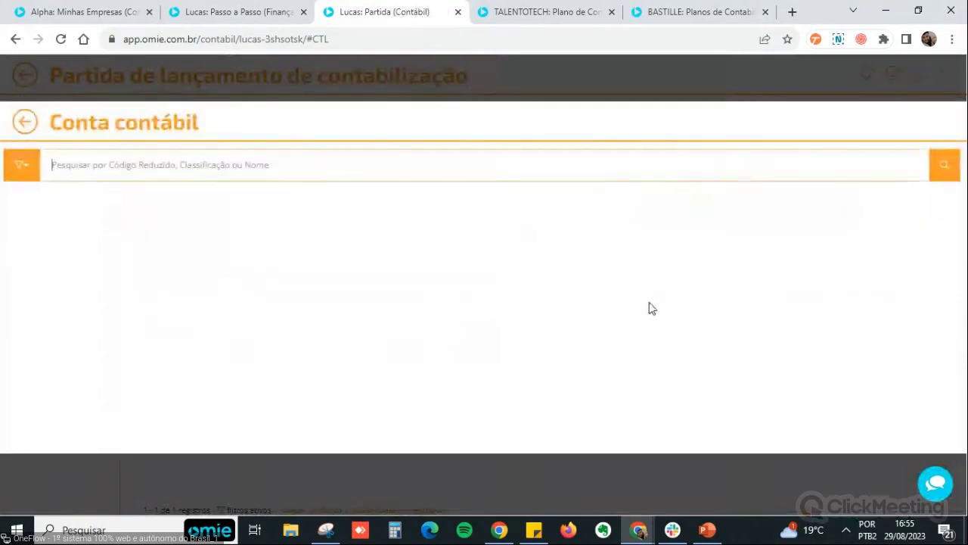
pyautogui.write('alu')
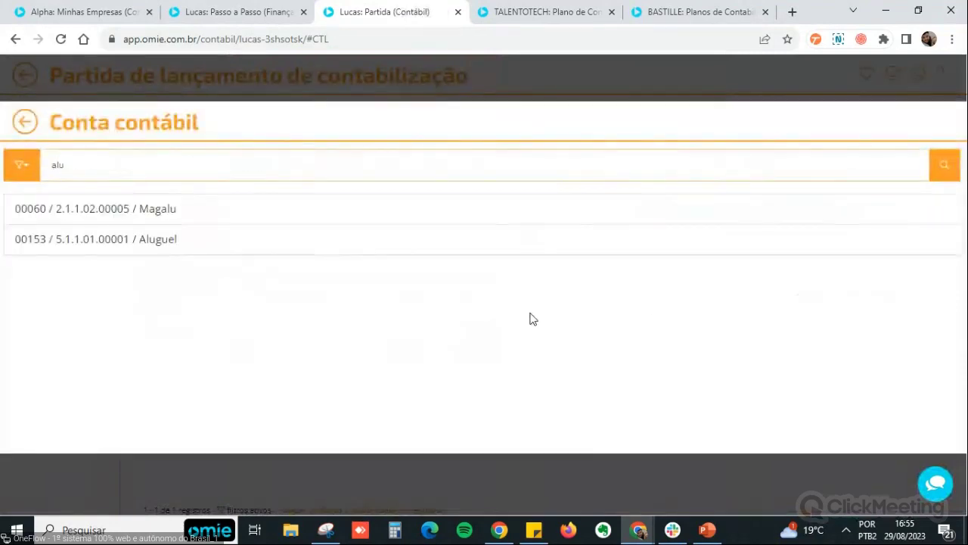
pyautogui.click(25, 123)
pyautogui.click(24, 181)
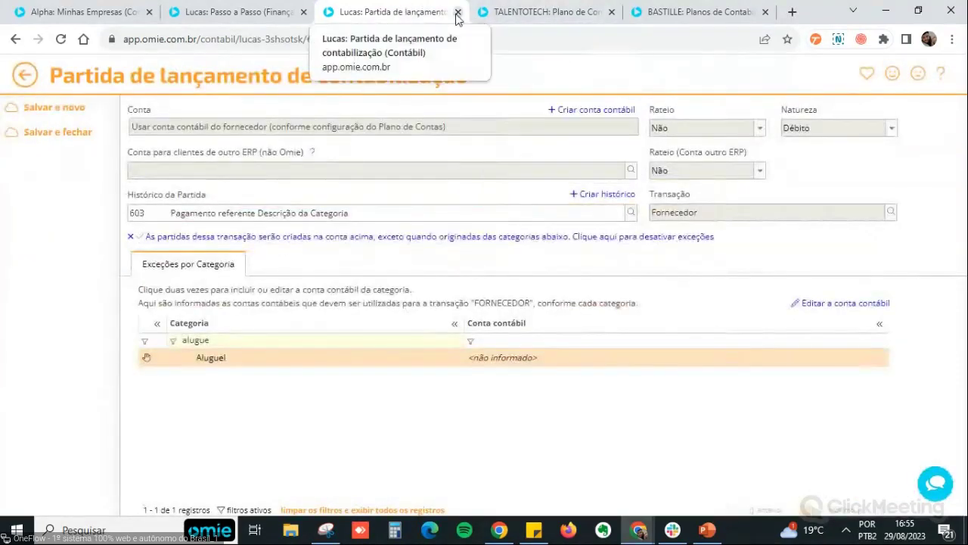
# - Switch to the TALENTOTECH accounting plan and open the Fornecedor transaction of its "Baixa ou Liquidação de Conta a Pagar" operation
pyautogui.click(526, 15)
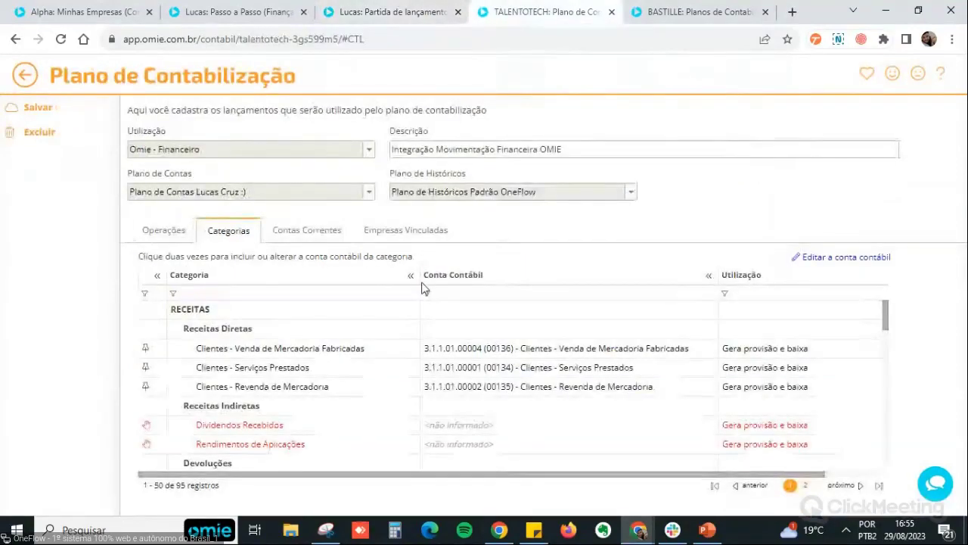
pyautogui.click(165, 229)
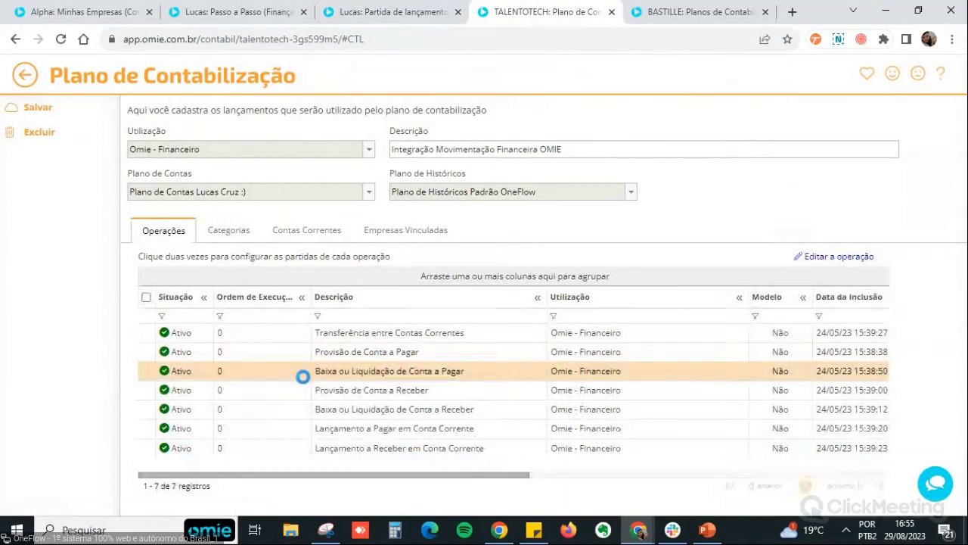
pyautogui.doubleClick(303, 376)
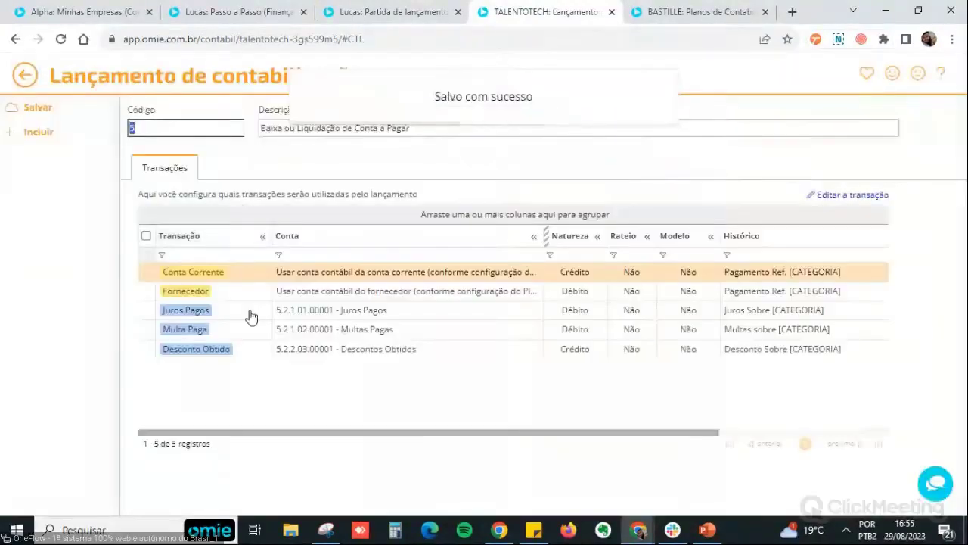
pyautogui.click(274, 309)
pyautogui.doubleClick(274, 292)
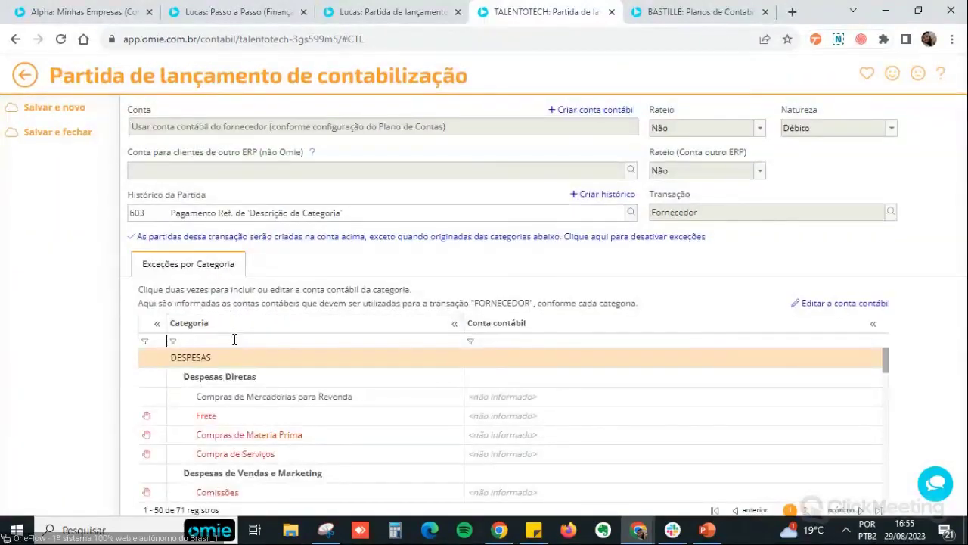
# - Filter the category exceptions by "alug", "sal", "simples" and "irpj" to review their accounts, and return to the operation's transactions
pyautogui.press('Return')
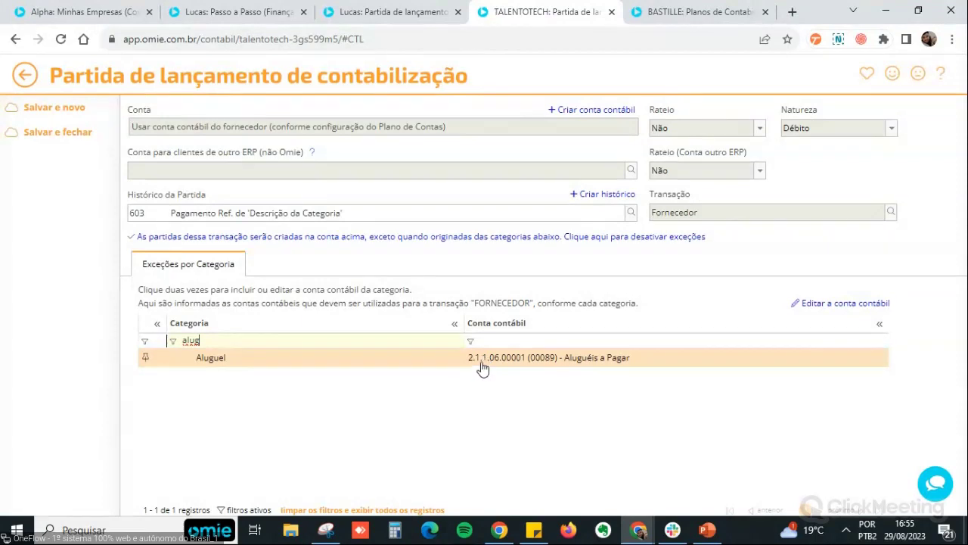
pyautogui.doubleClick(352, 340)
pyautogui.write('sal')
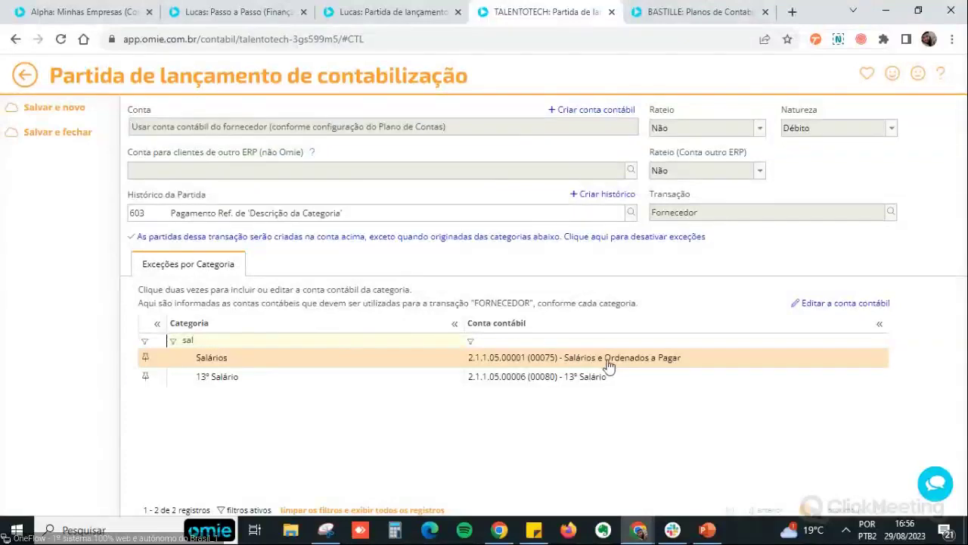
pyautogui.click(297, 376)
pyautogui.click(282, 338)
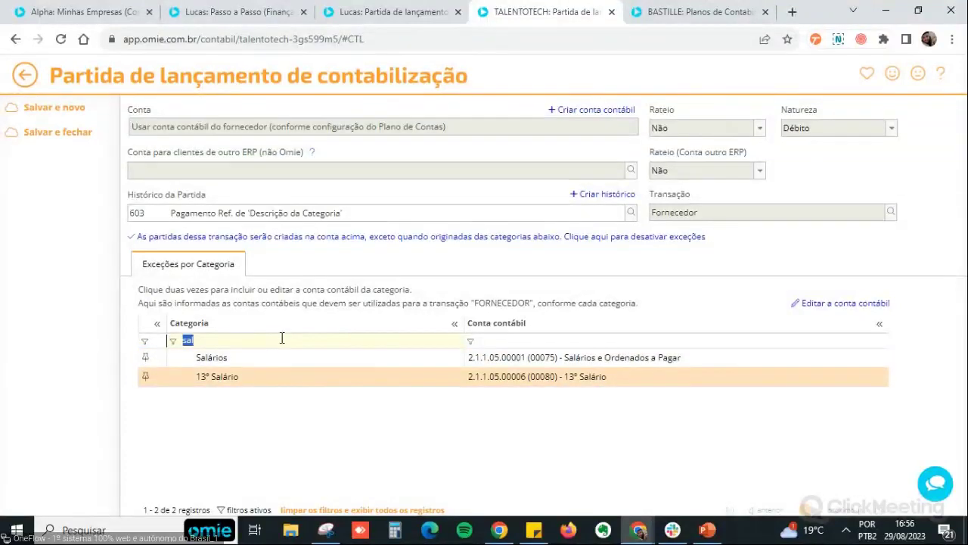
pyautogui.write('simples')
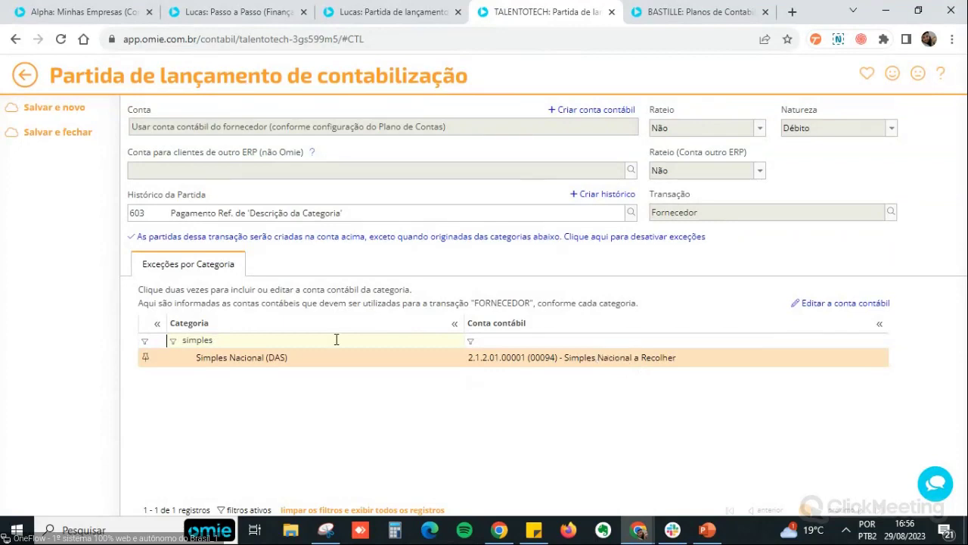
pyautogui.doubleClick(377, 340)
pyautogui.write('irpj')
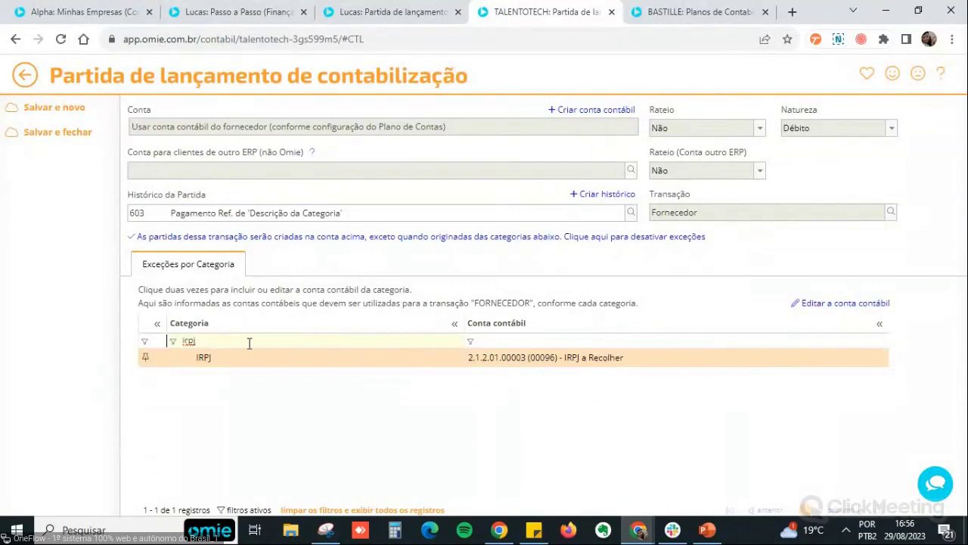
pyautogui.press('BackSpace')
pyautogui.press('BackSpace')
pyautogui.press('BackSpace')
pyautogui.press('BackSpace')
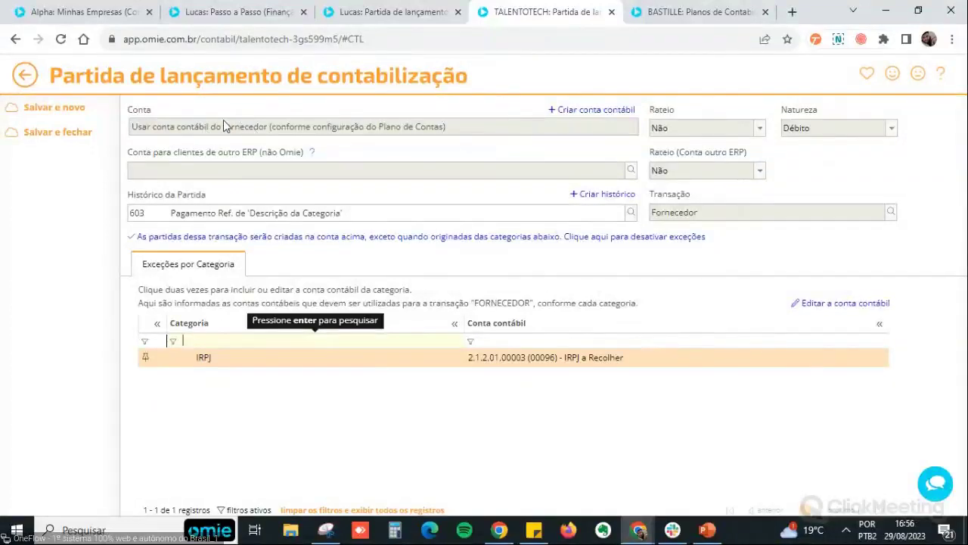
pyautogui.click(28, 74)
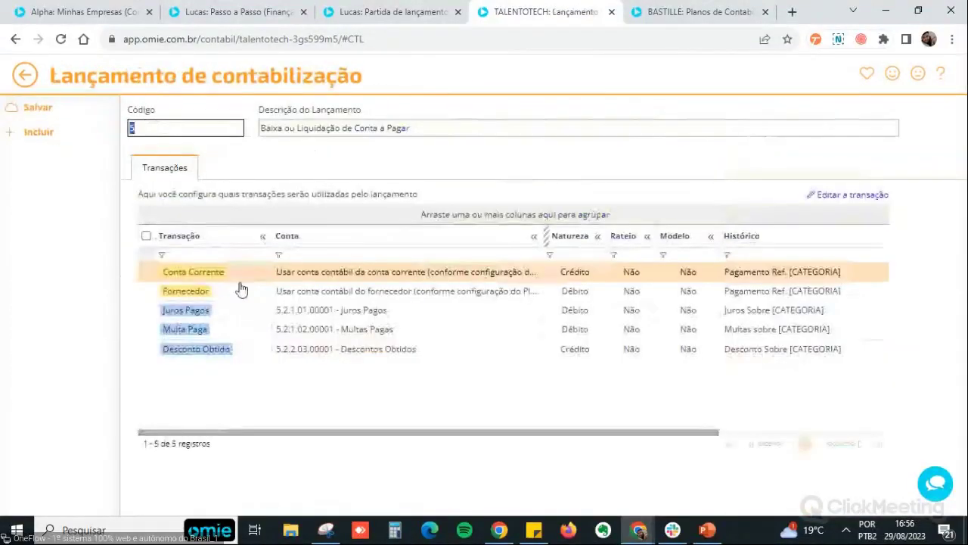
# - Review the Fornecedor, Juros Pagos, Multa Paga and Desconto Obtido transactions and their accounts, and return to the plan's operations
pyautogui.click(203, 292)
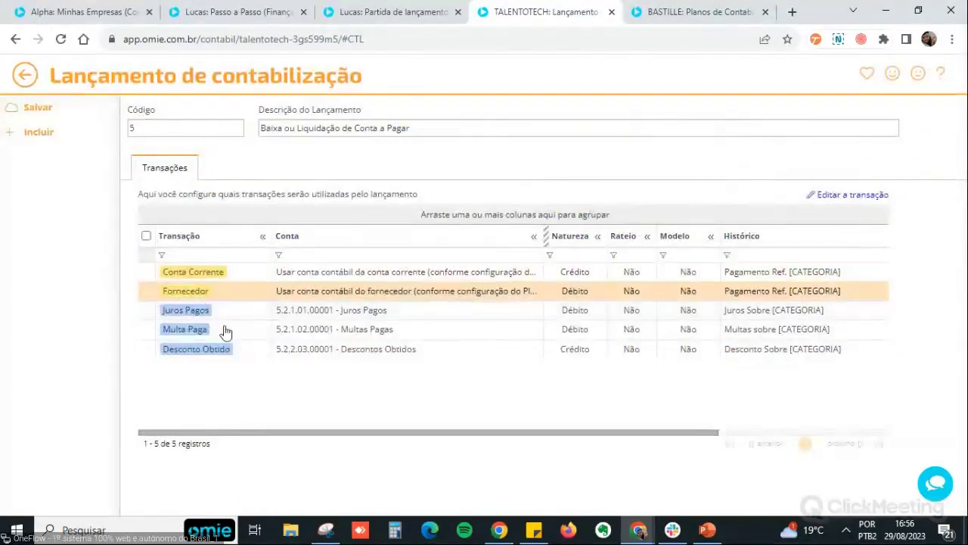
pyautogui.click(226, 318)
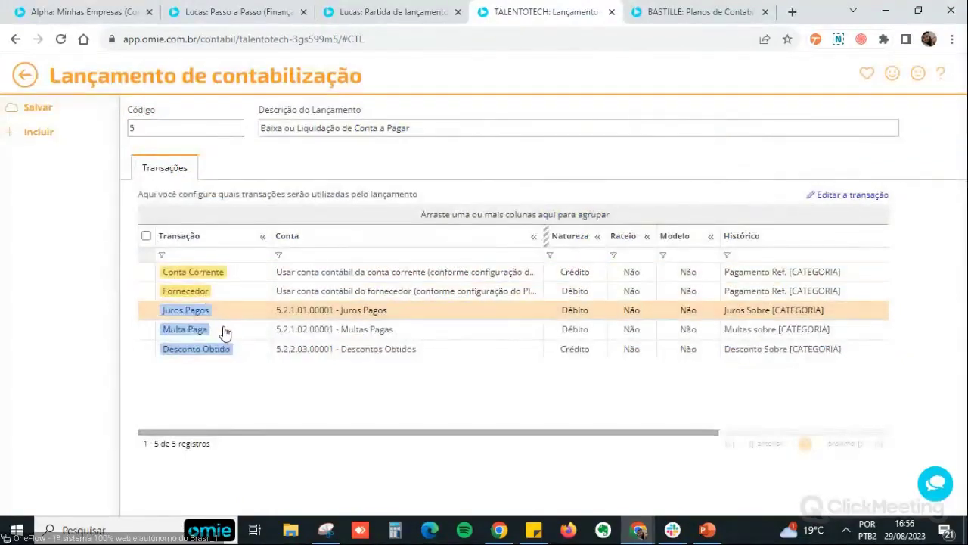
pyautogui.click(226, 327)
pyautogui.click(230, 353)
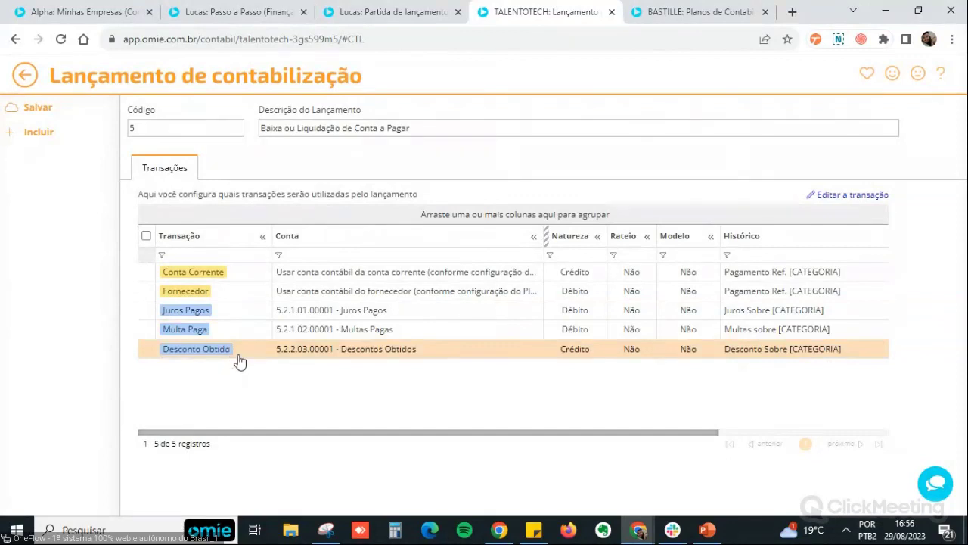
pyautogui.click(242, 334)
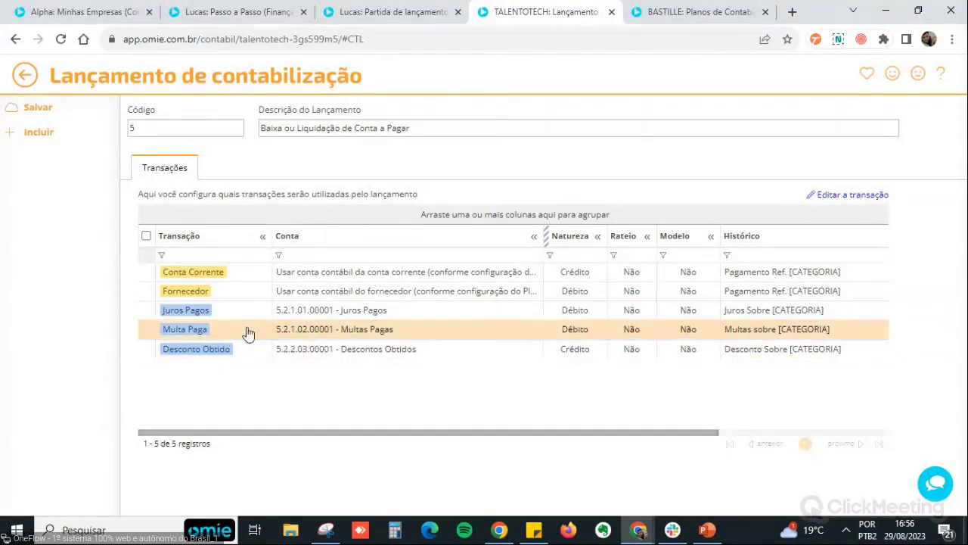
pyautogui.click(291, 316)
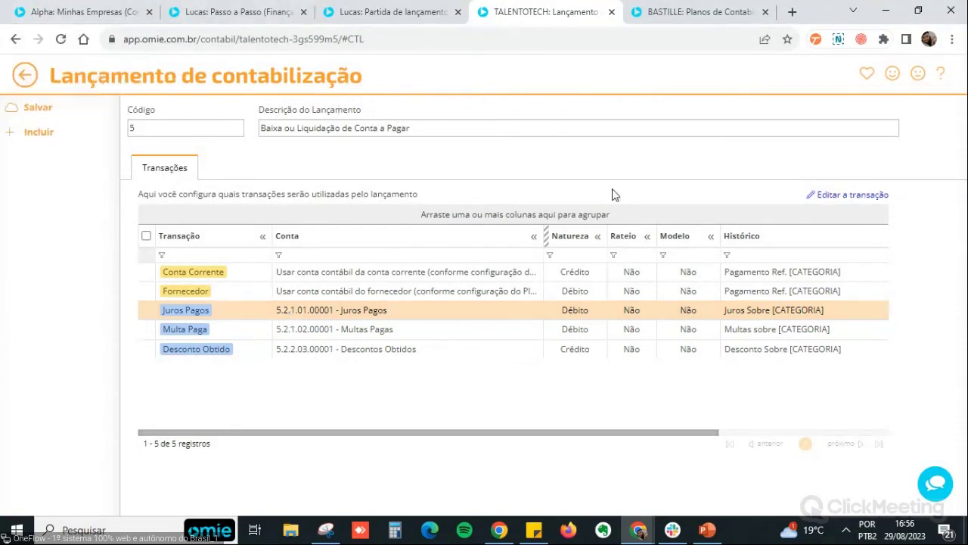
pyautogui.click(351, 348)
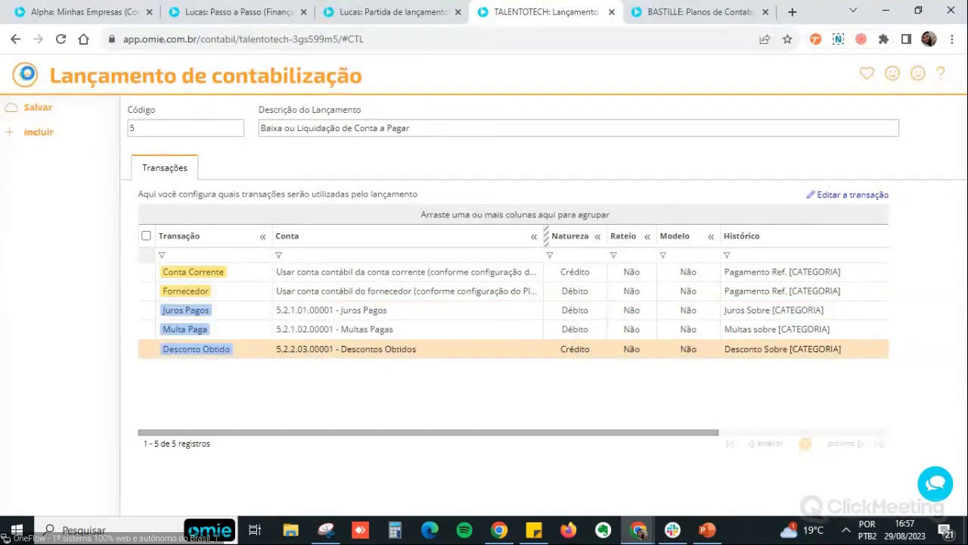
pyautogui.click(25, 75)
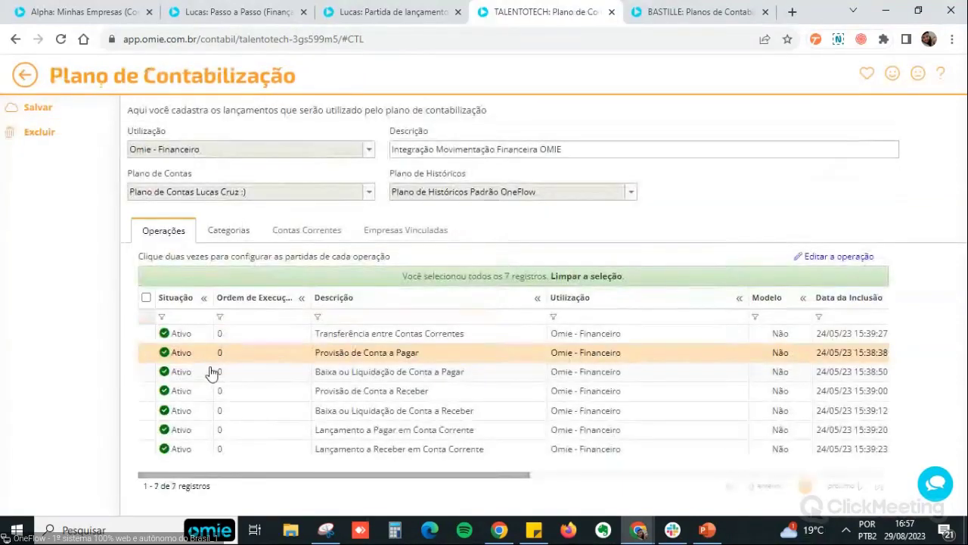
# - Open the Cliente transaction of "Provisão de Conta a Receber", review its account settings, and return to the operation's transactions
pyautogui.click(288, 394)
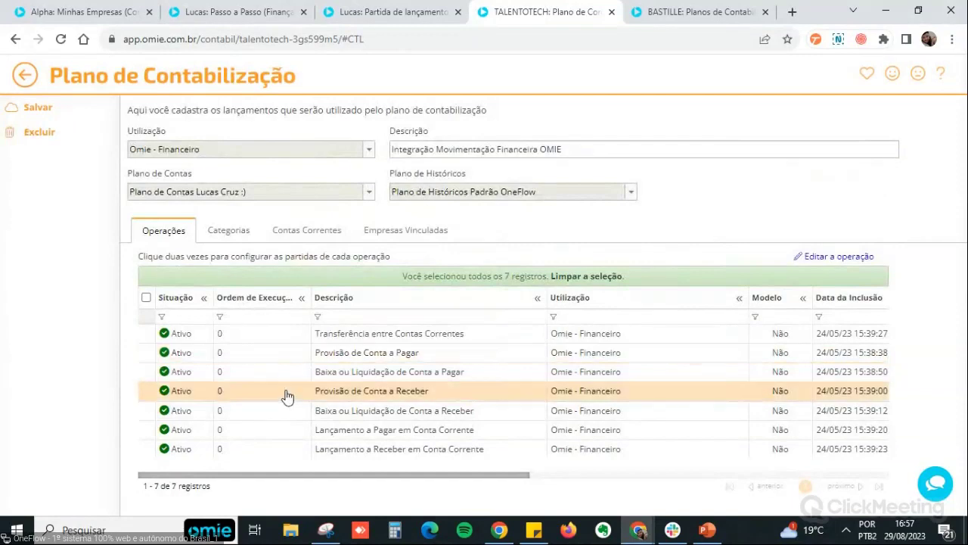
pyautogui.doubleClick(288, 395)
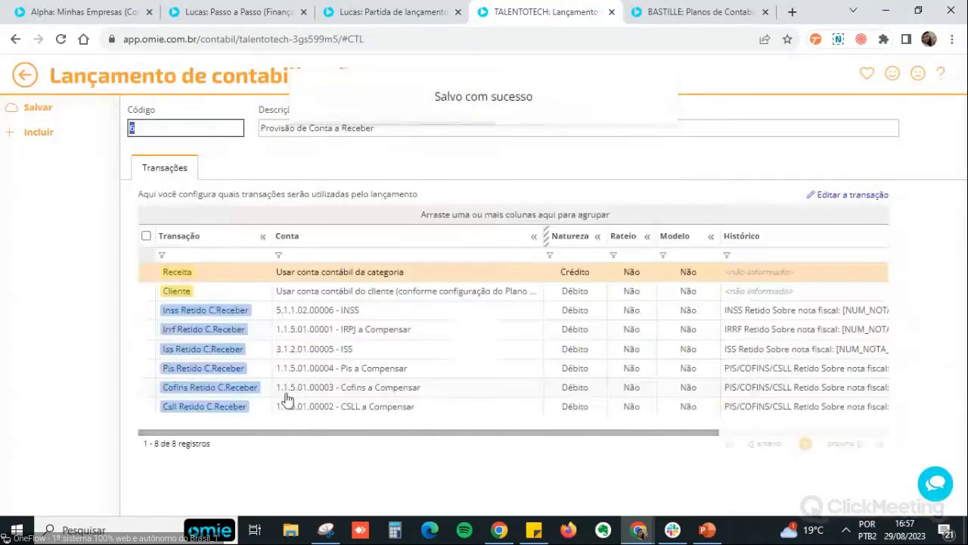
pyautogui.click(306, 291)
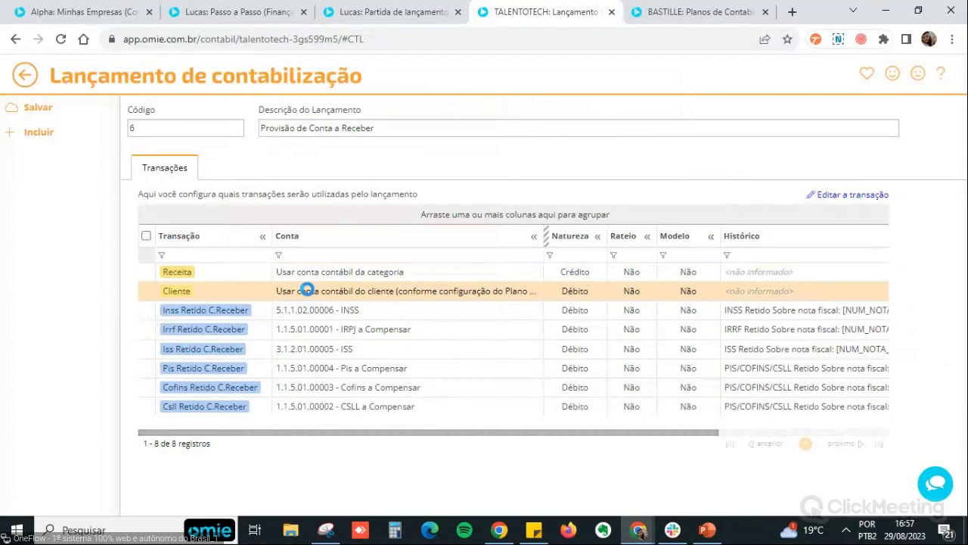
pyautogui.doubleClick(306, 290)
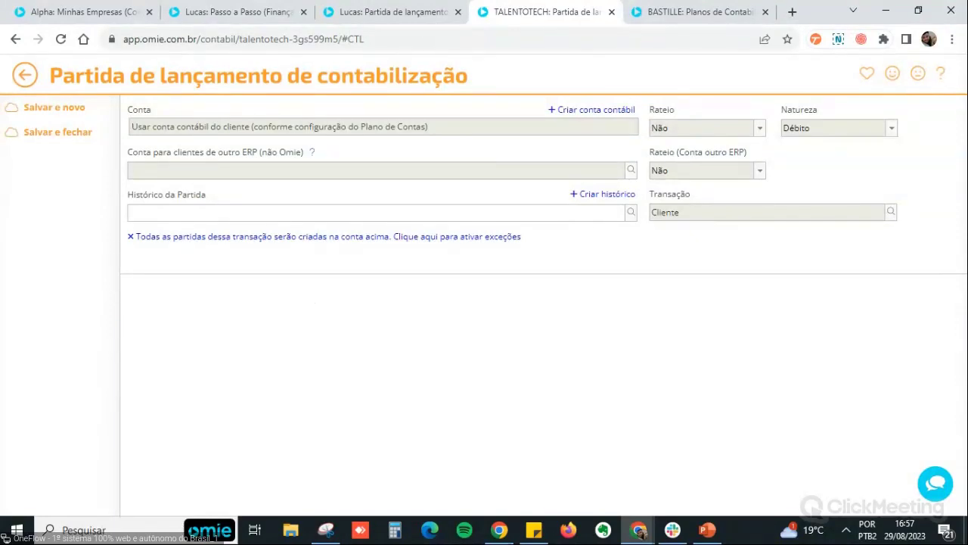
pyautogui.click(26, 75)
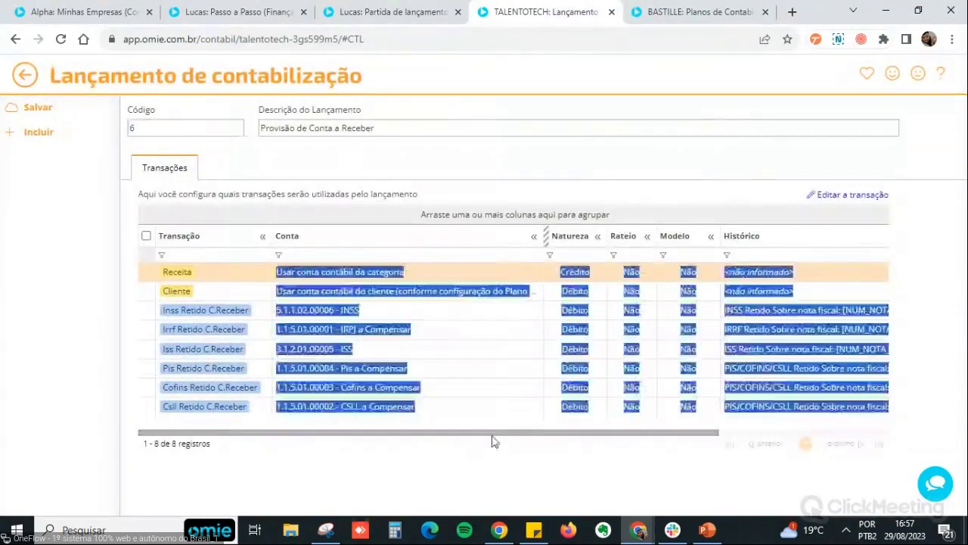
# - Review the accounts assigned to the retained-tax transactions (IRRF, ISS, COFINS and CSLL) of "Provisão de Conta a Receber"
pyautogui.click(484, 388)
pyautogui.click(490, 413)
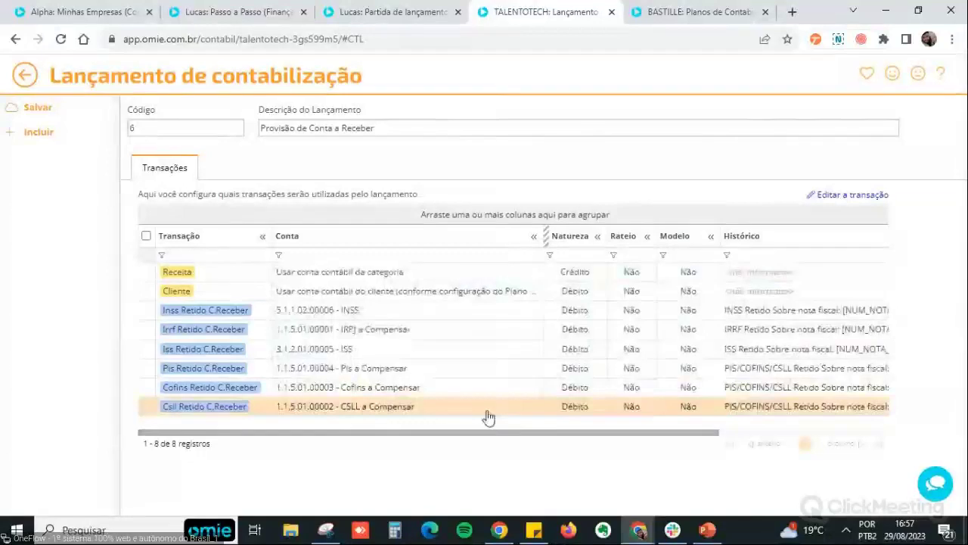
pyautogui.click(457, 334)
pyautogui.click(457, 352)
pyautogui.click(468, 386)
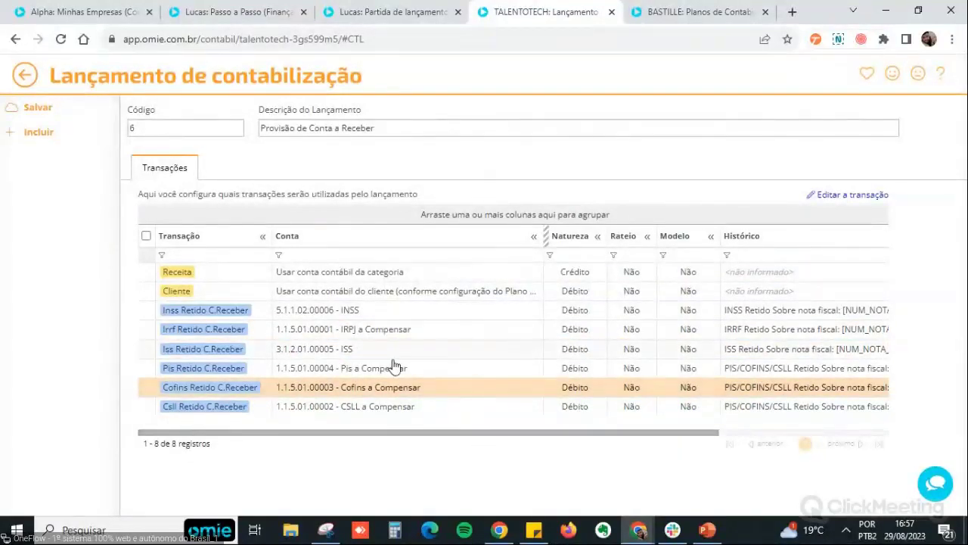
# - Open the Receita transaction and search its Histórico da Partida for "rece", closing the search without choosing an entry
pyautogui.click(734, 274)
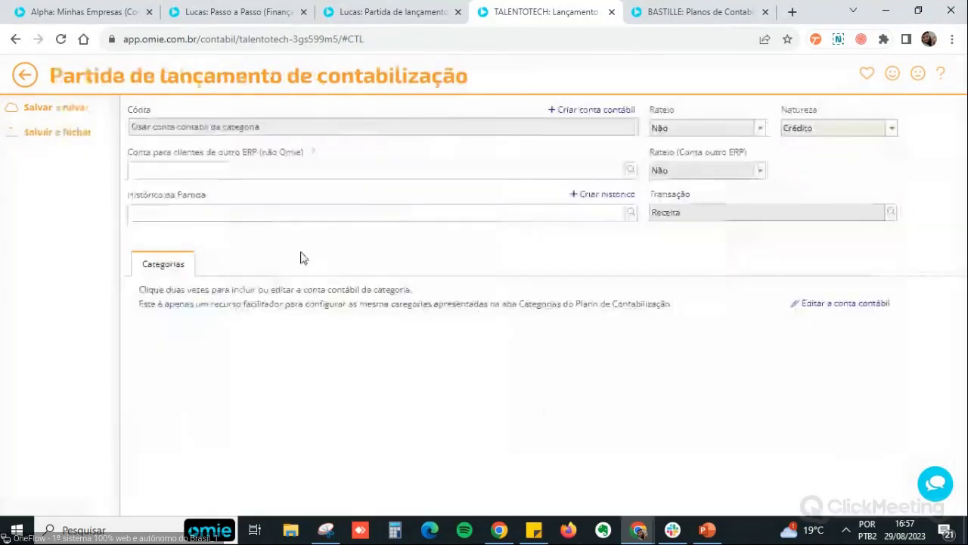
pyautogui.click(633, 214)
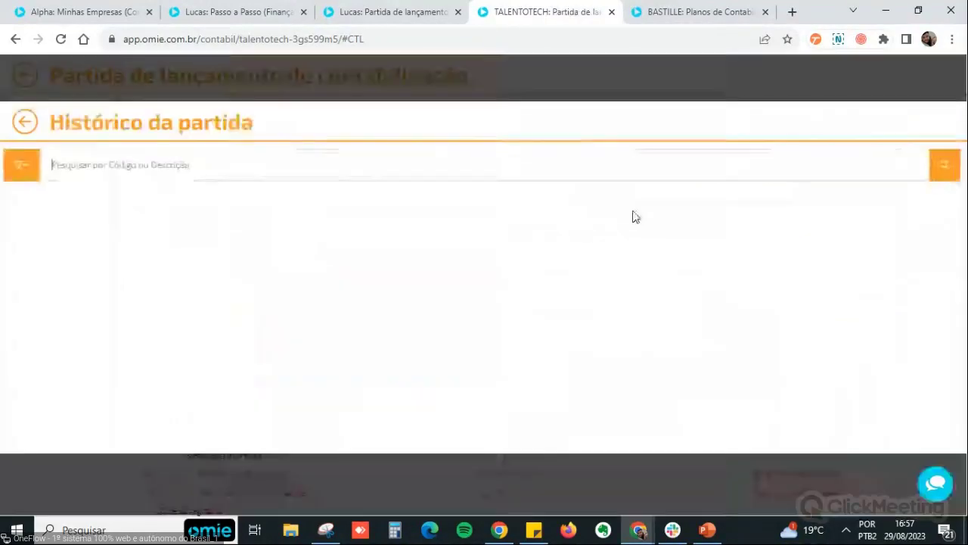
pyautogui.write('p')
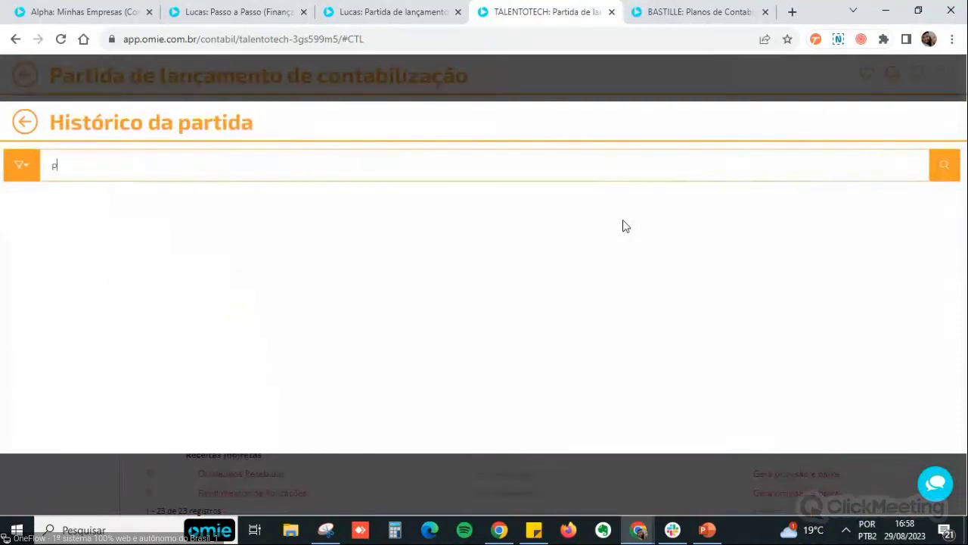
pyautogui.press('BackSpace')
pyautogui.write('rece')
pyautogui.press('BackSpace')
pyautogui.press('BackSpace')
pyautogui.press('BackSpace')
pyautogui.press('BackSpace')
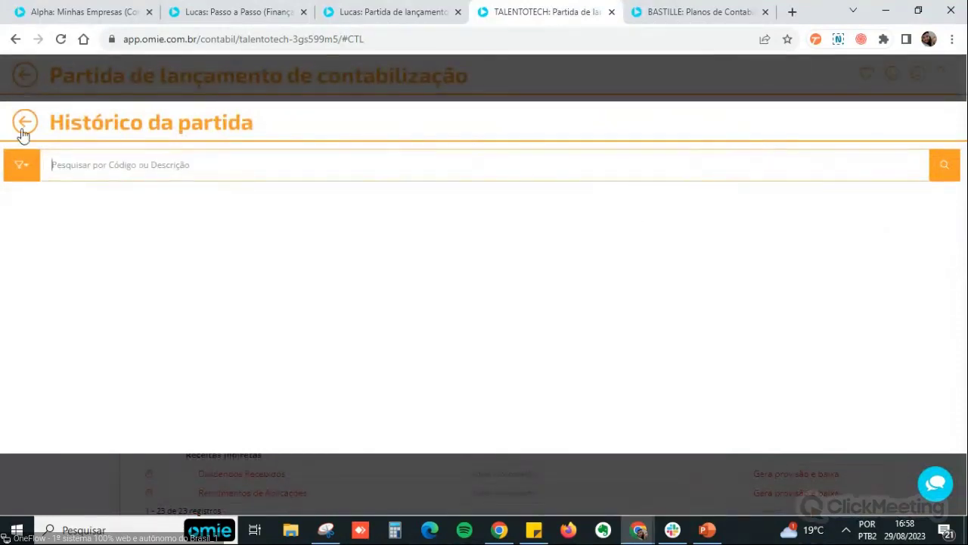
pyautogui.click(25, 123)
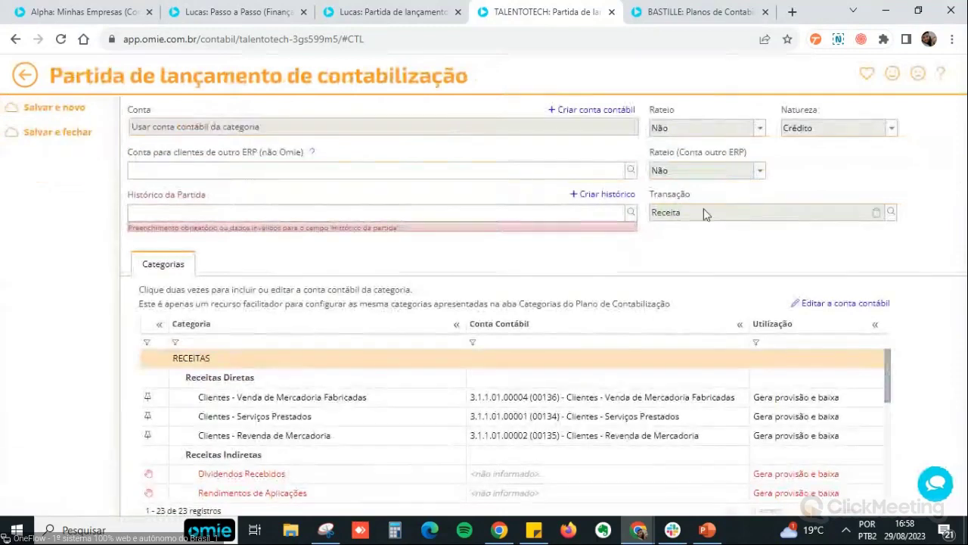
# - Set the Receita transaction's Histórico da Partida to "905 Receita ref. de 'Descrição da Categoria'", then save and close it
pyautogui.click(631, 212)
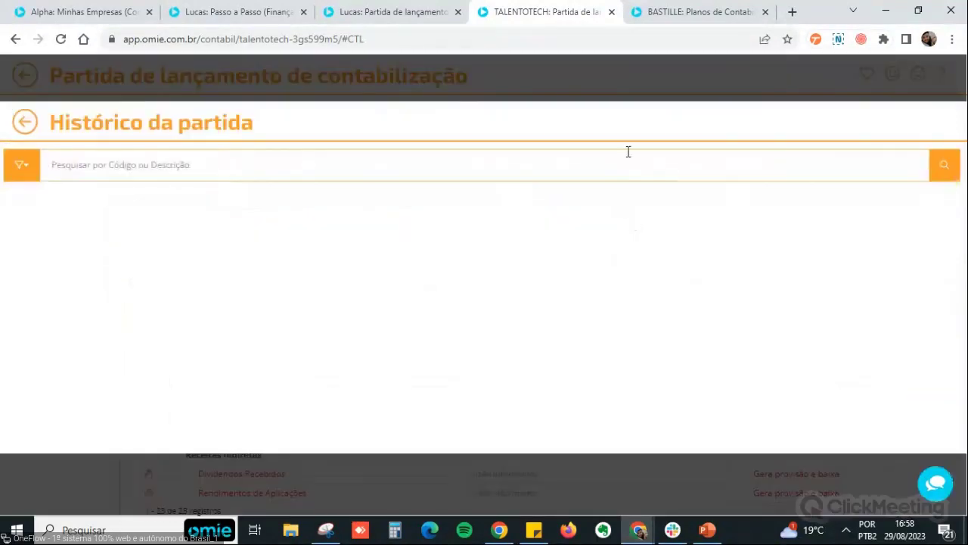
pyautogui.write('recei')
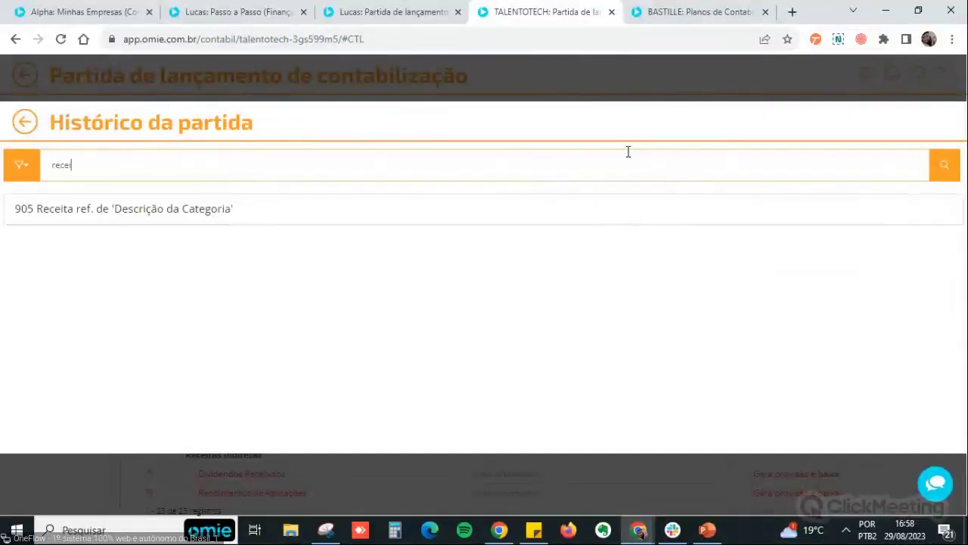
pyautogui.click(539, 198)
pyautogui.click(105, 144)
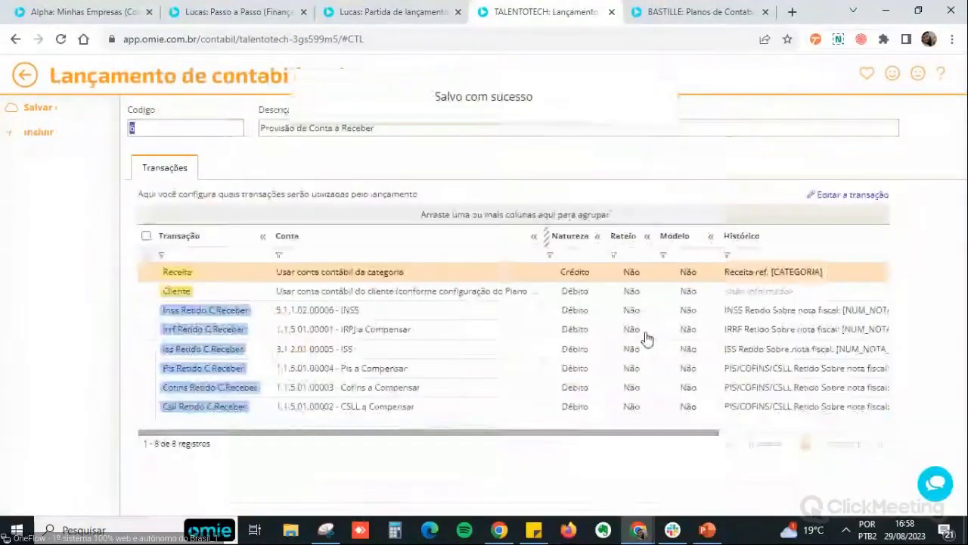
# - Assign history 905 "Receita ref. de 'Descrição da Categoria'" to the Cliente transaction, save it, and return to the accounting plan
pyautogui.click(460, 295)
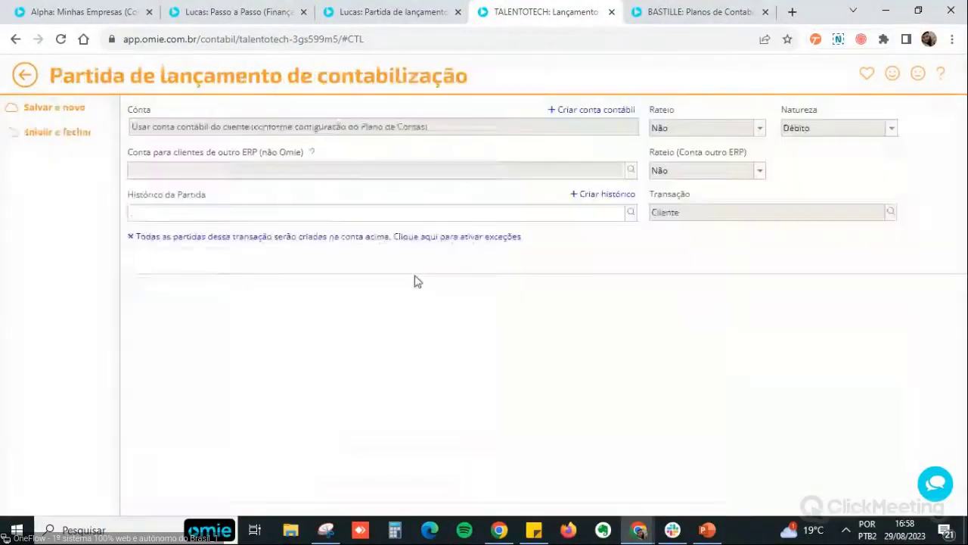
pyautogui.click(632, 216)
pyautogui.write('receita')
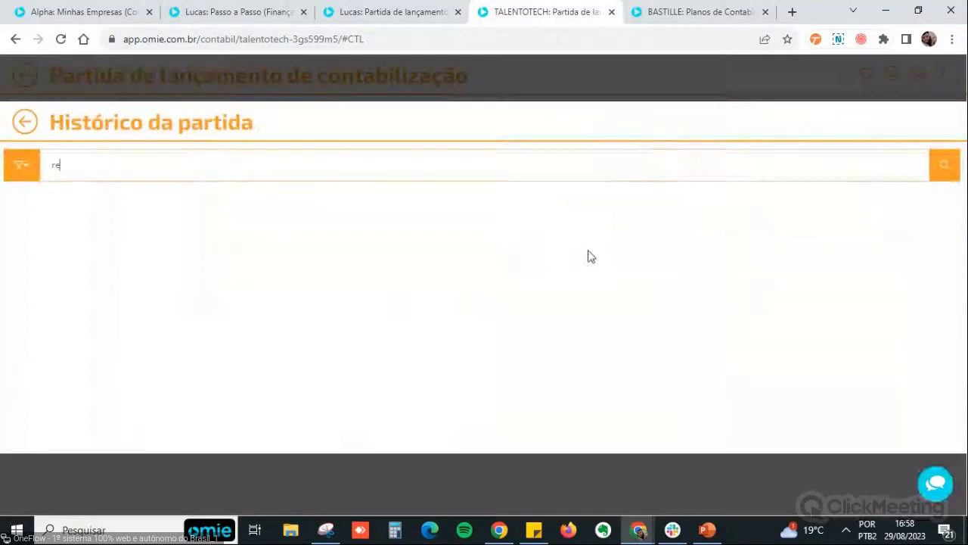
pyautogui.click(614, 219)
pyautogui.click(96, 134)
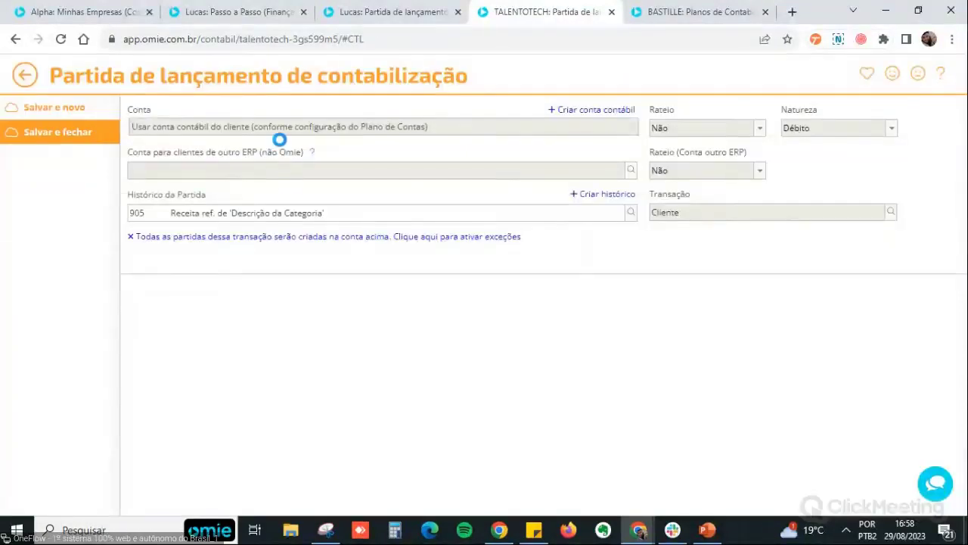
pyautogui.click(25, 77)
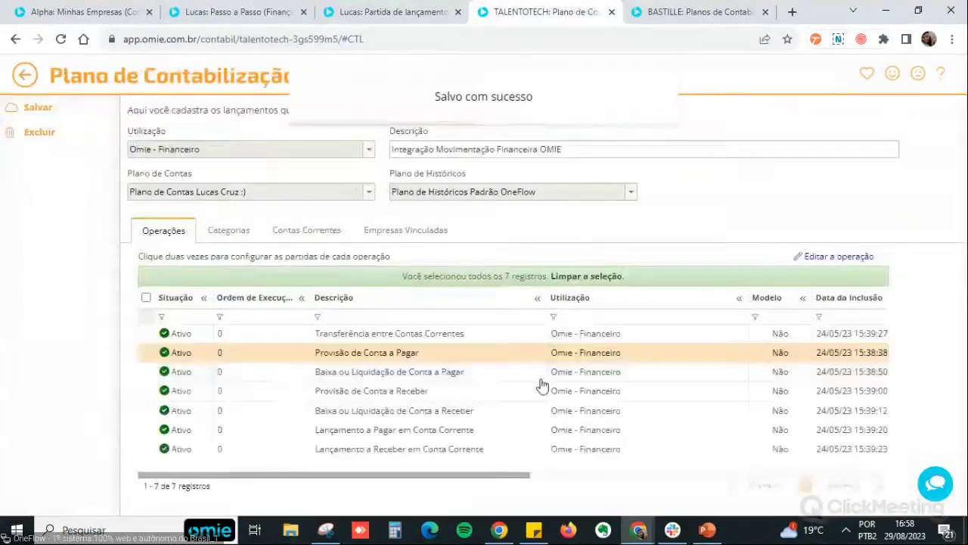
# - Review the accounting accounts mapped to the plan's Contas Correntes, including the bank accounts, the loan account and Caixinha
pyautogui.click(293, 237)
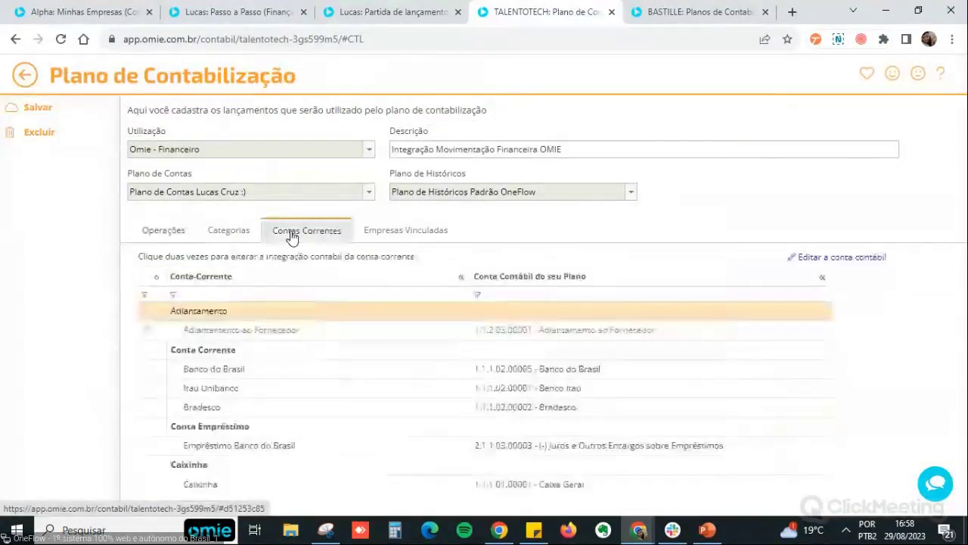
pyautogui.click(239, 236)
pyautogui.click(317, 241)
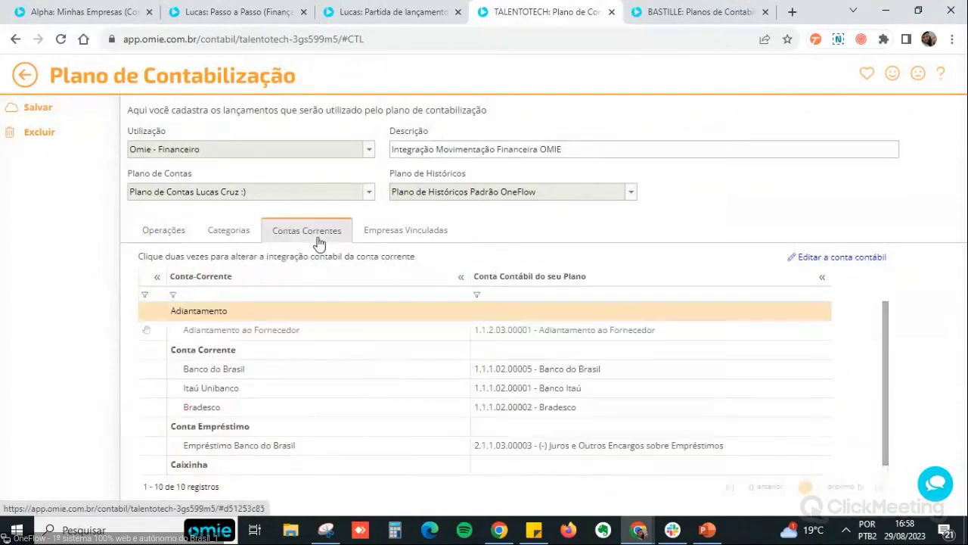
pyautogui.scroll(-1, 354, 333)
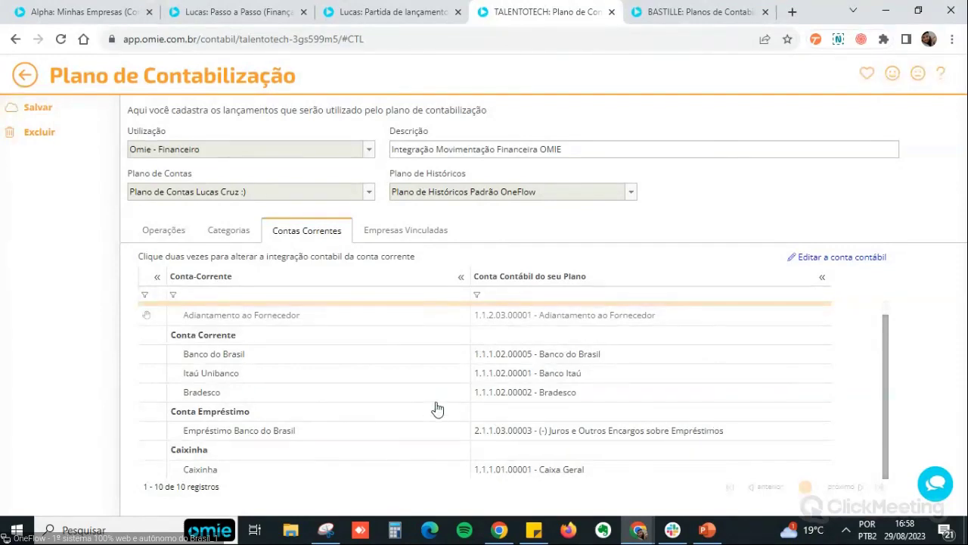
pyautogui.click(363, 439)
pyautogui.scroll(1, 382, 359)
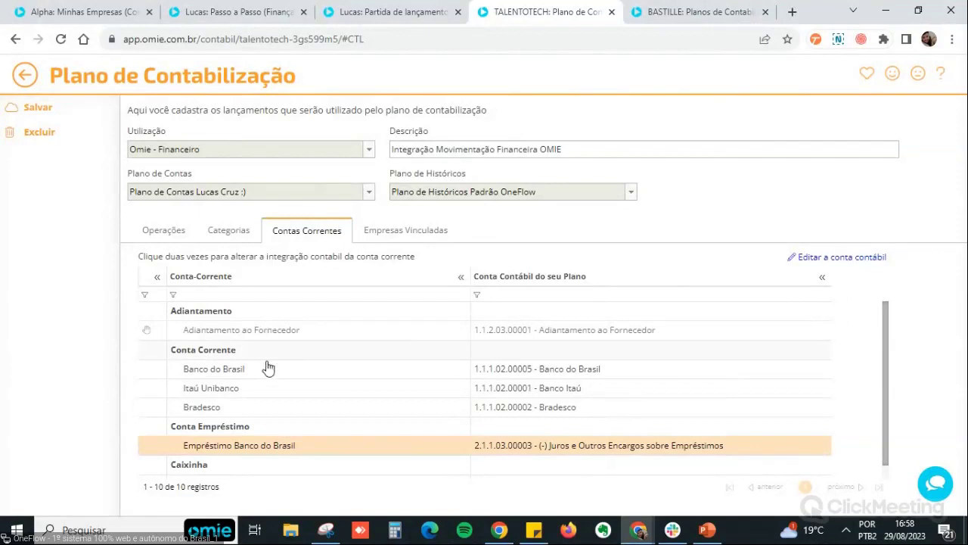
pyautogui.click(410, 369)
pyautogui.click(403, 408)
pyautogui.click(416, 378)
pyautogui.scroll(-1, 412, 412)
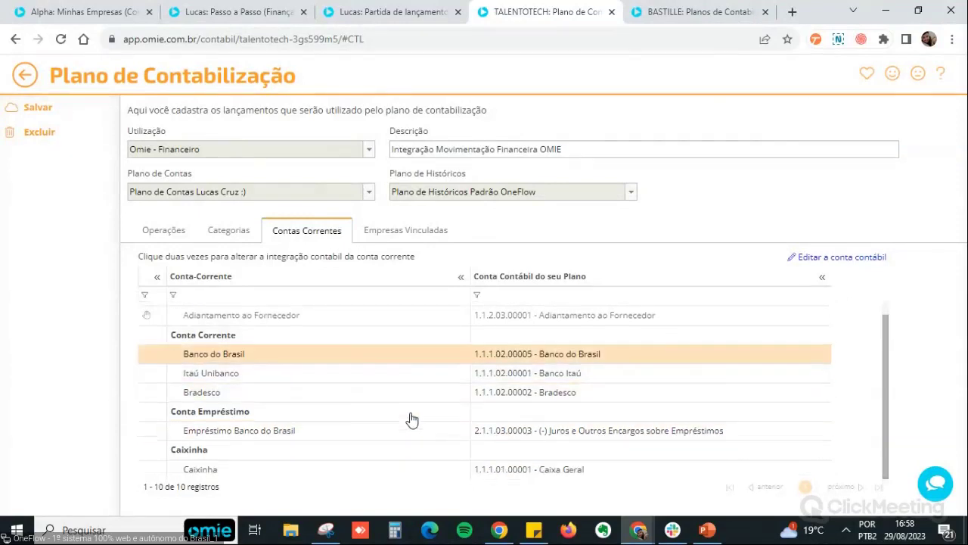
# - Examine the account mapped to "Empréstimo Banco do Brasil", and leave the plan without resynchronizing the entries
pyautogui.click(322, 432)
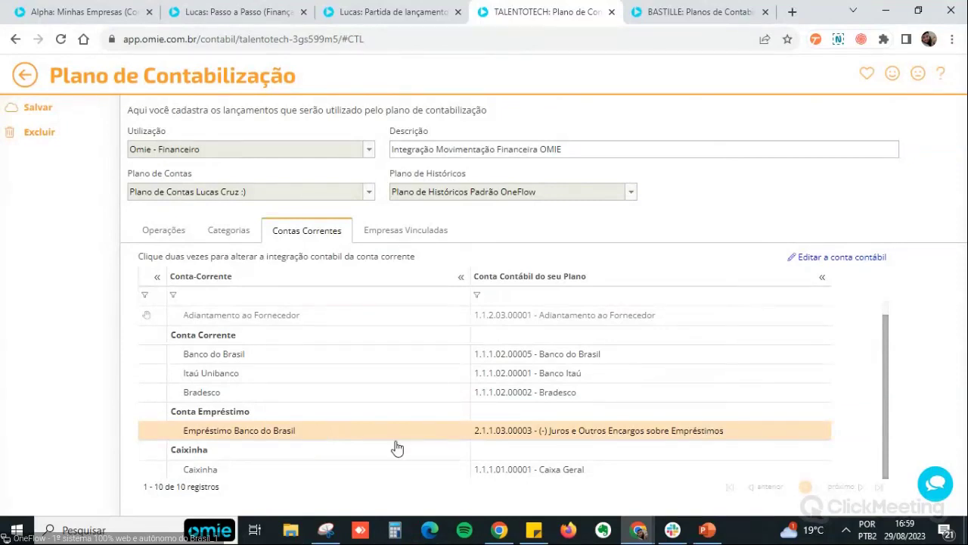
pyautogui.scroll(1, 227, 370)
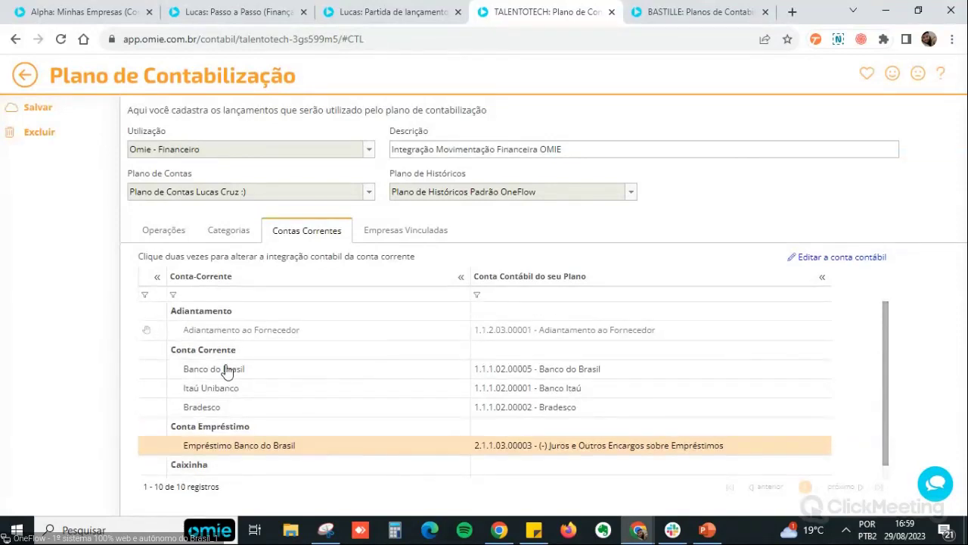
pyautogui.scroll(-1, 333, 390)
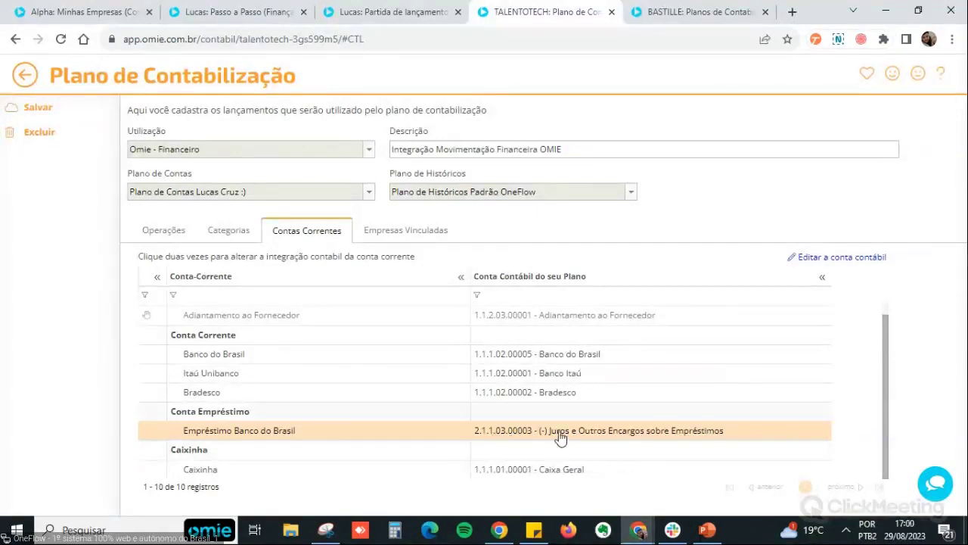
pyautogui.scroll(1, 560, 437)
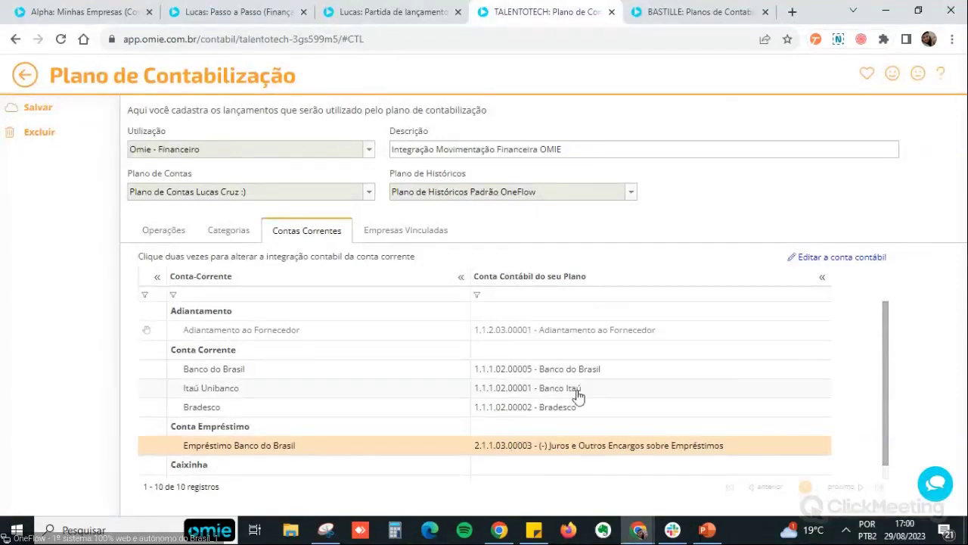
pyautogui.click(29, 74)
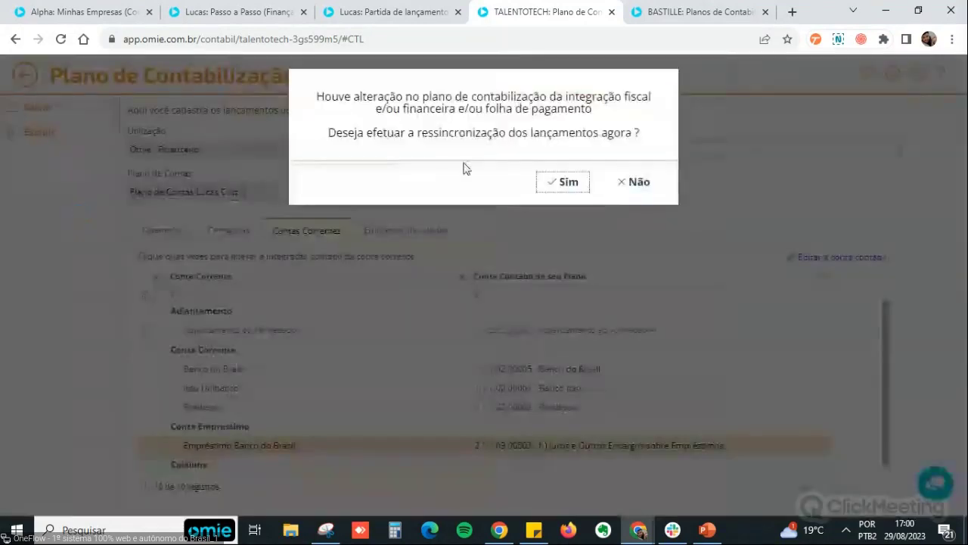
pyautogui.click(634, 182)
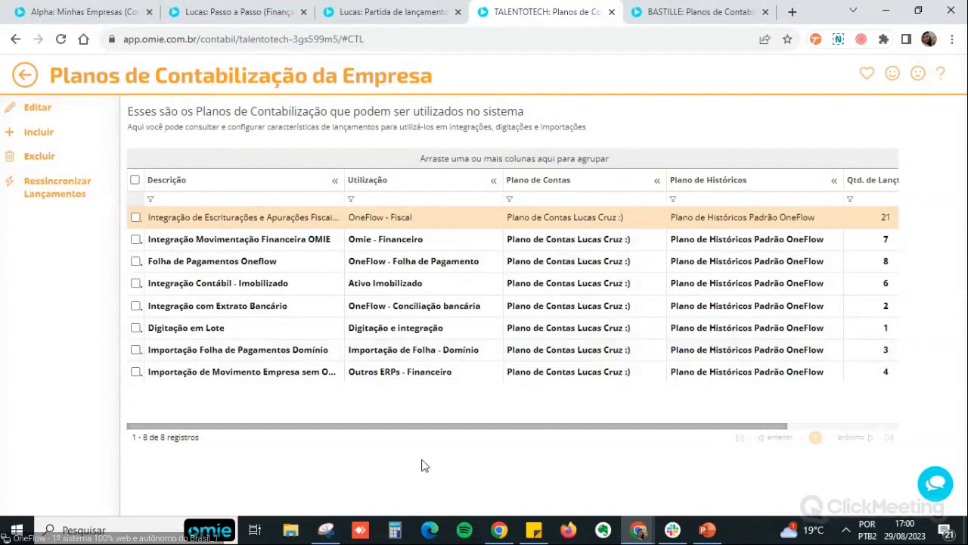
# - Switch to the PowerPoint training presentation and advance to the "Integração Fiscal" slide
pyautogui.click(703, 529)
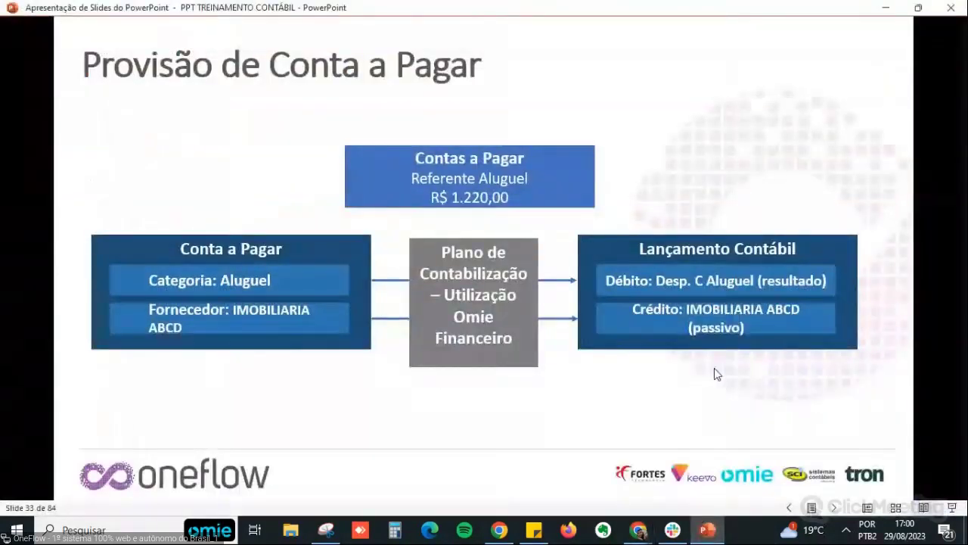
pyautogui.click(834, 507)
pyautogui.click(834, 507)
pyautogui.click(836, 507)
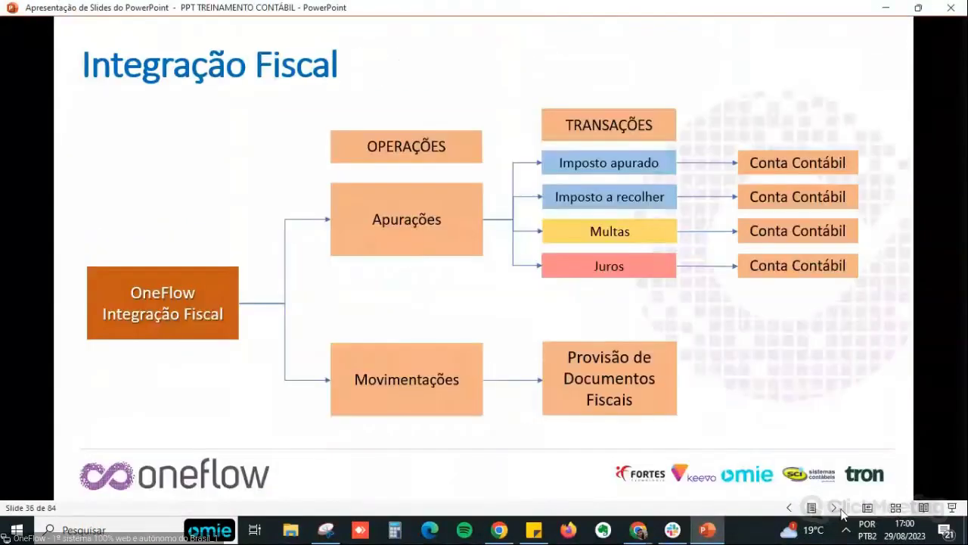
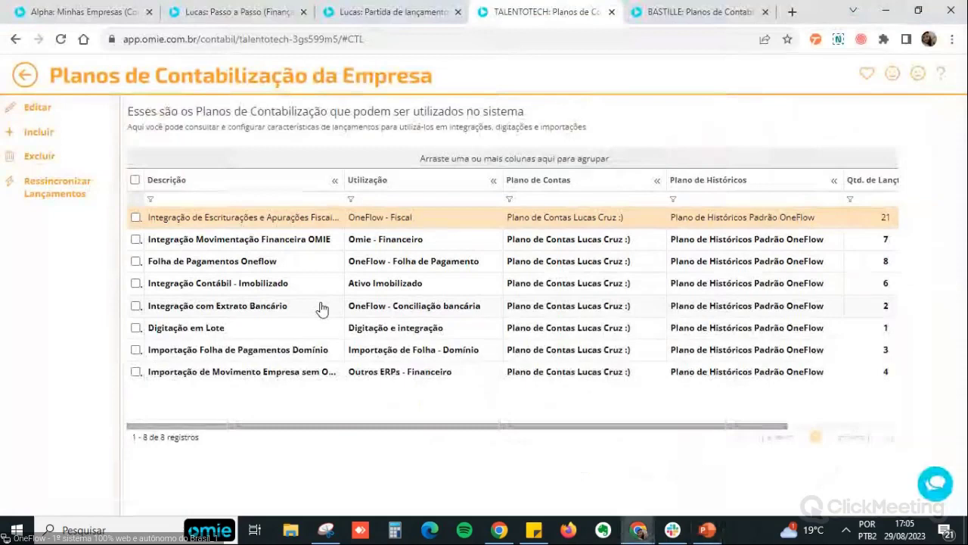
# - Switch to the company with the "Integração Financeira Omie teste" plan, save that plan, and return to the plan list without resynchronizing
pyautogui.hotkey('ctrl', 'shift', 'Tab')
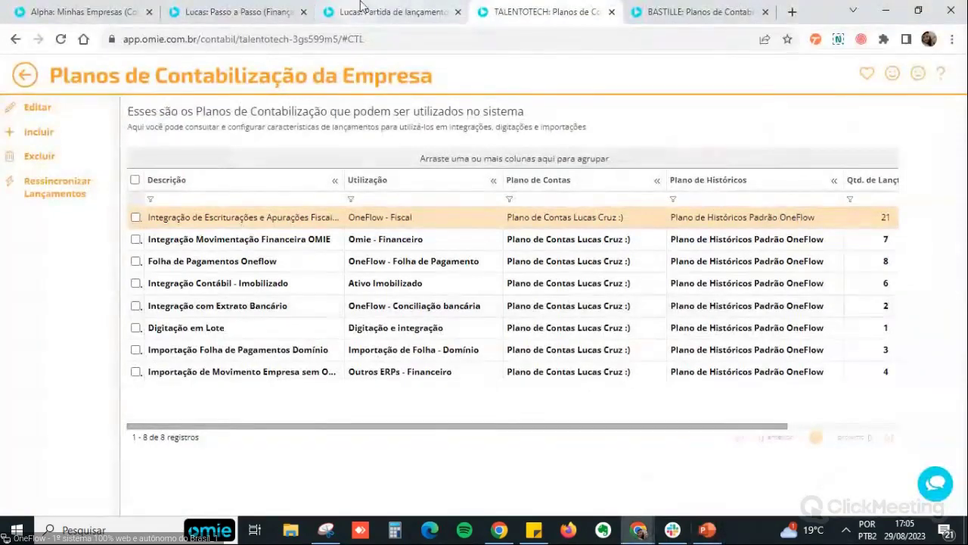
pyautogui.click(25, 75)
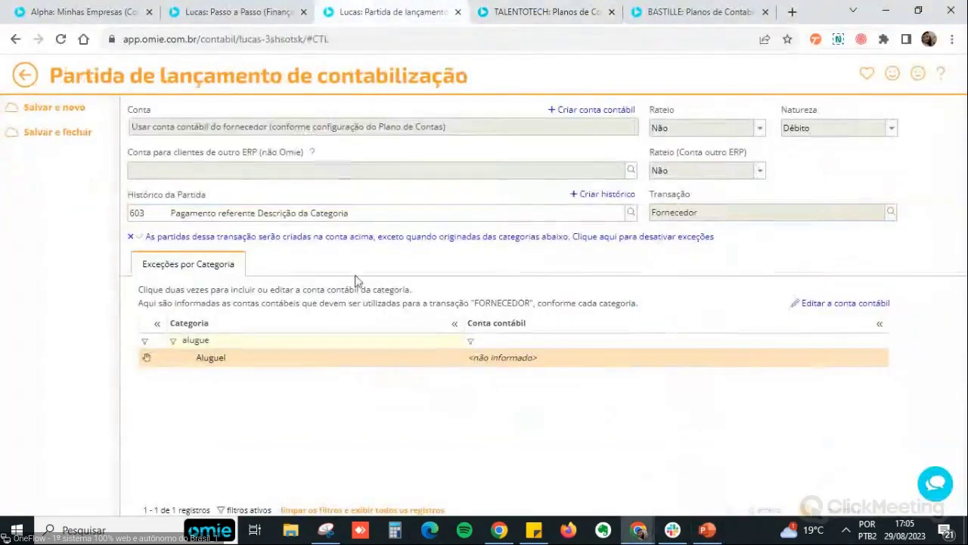
pyautogui.click(28, 75)
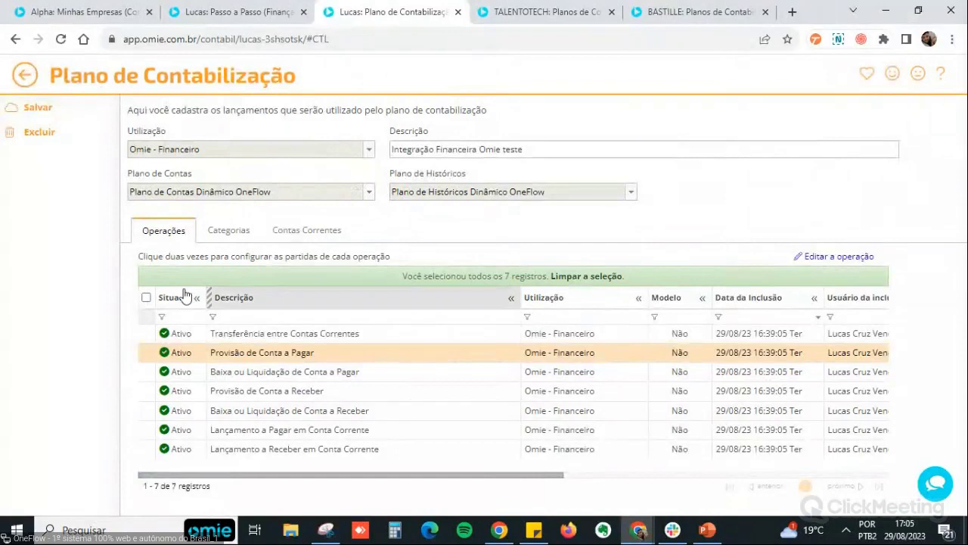
pyautogui.click(42, 106)
pyautogui.click(642, 188)
# - Delete the "Integração Financeira Omie teste" accounting plan and confirm the deletion
pyautogui.click(282, 307)
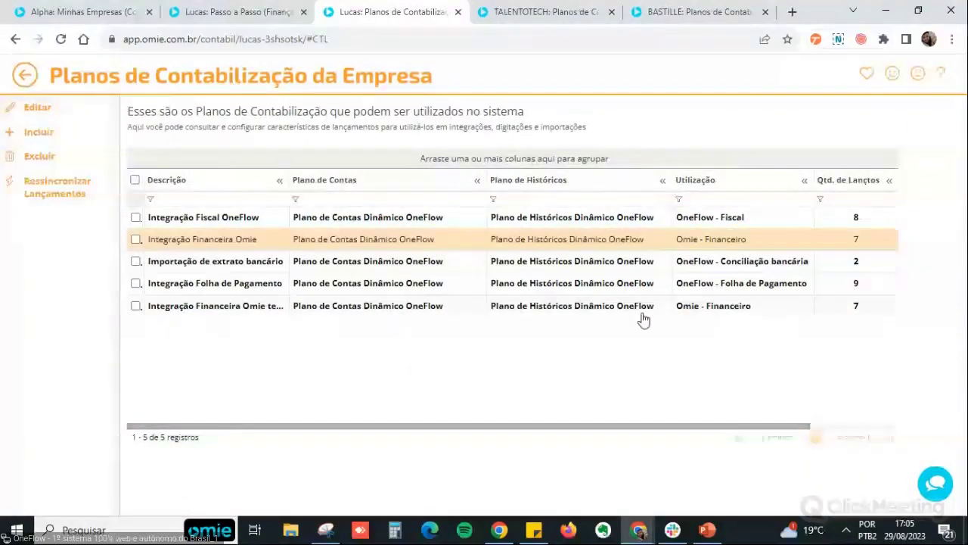
pyautogui.click(135, 306)
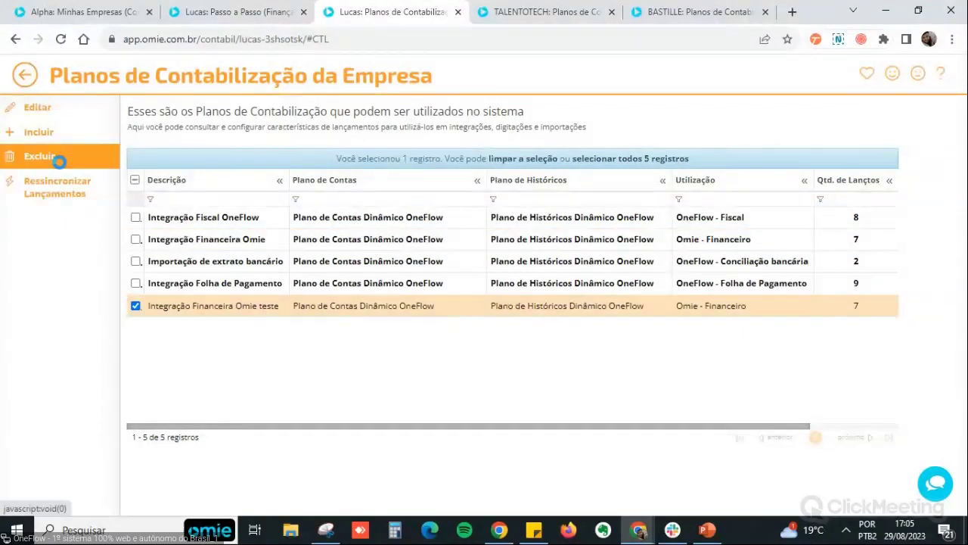
pyautogui.click(59, 157)
pyautogui.click(553, 218)
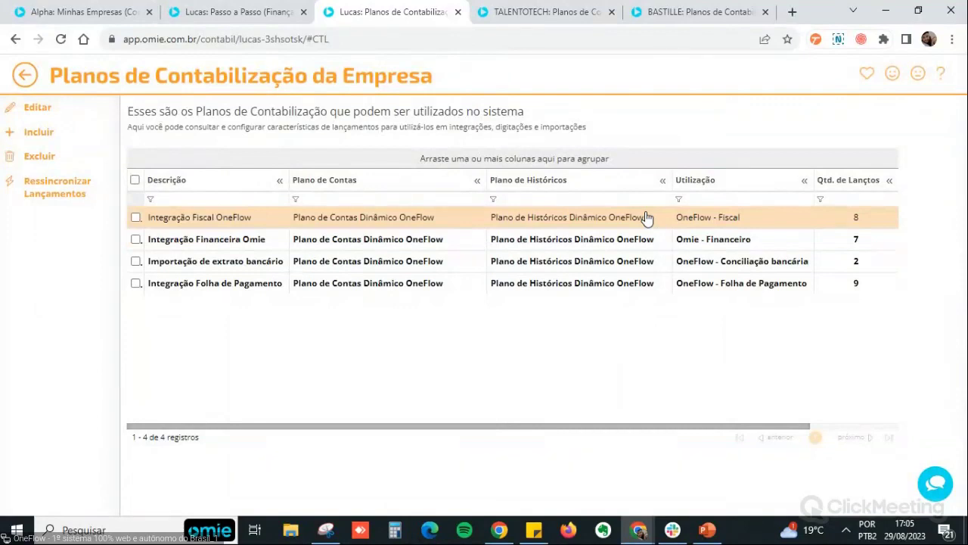
# - Open the "Integração Fiscal OneFlow" plan and review its Apuração Fiscal and Movimentação Fiscal entries
pyautogui.click(736, 216)
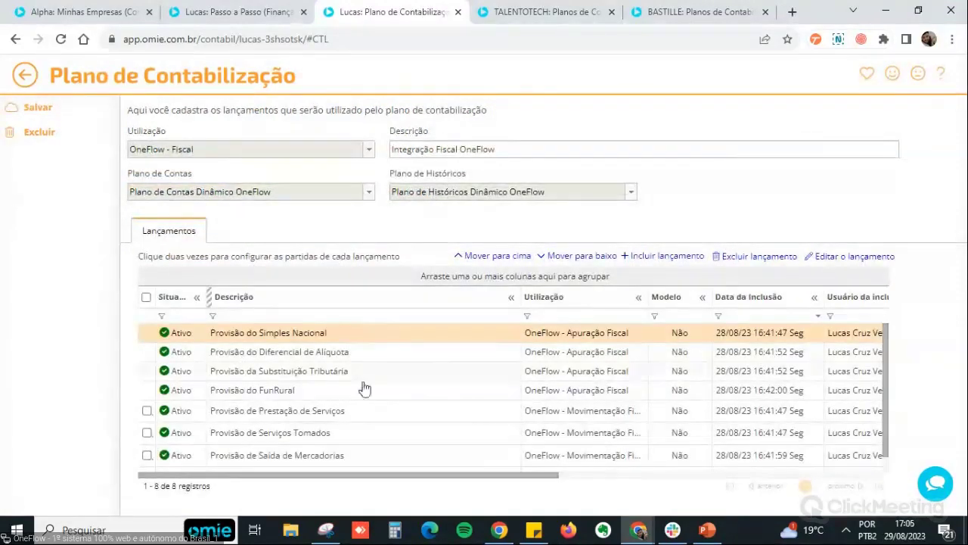
pyautogui.scroll(-1, 367, 394)
pyautogui.scroll(1, 367, 394)
pyautogui.scroll(-1, 284, 356)
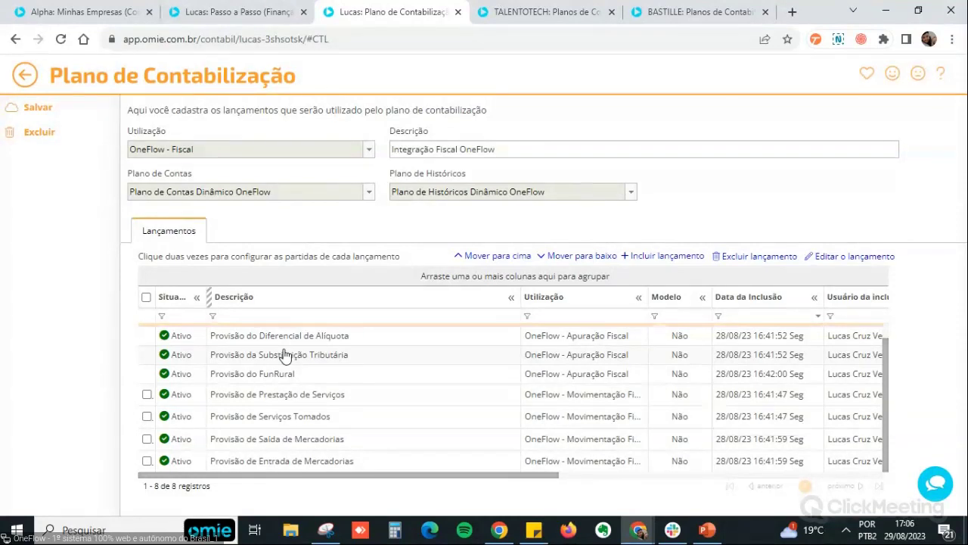
pyautogui.scroll(1, 295, 374)
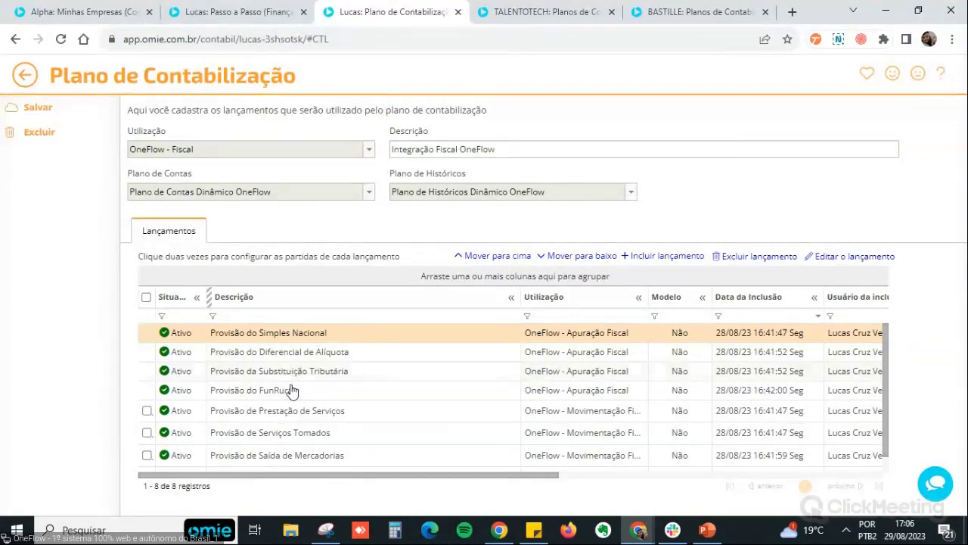
pyautogui.click(295, 389)
pyautogui.click(293, 370)
pyautogui.click(295, 353)
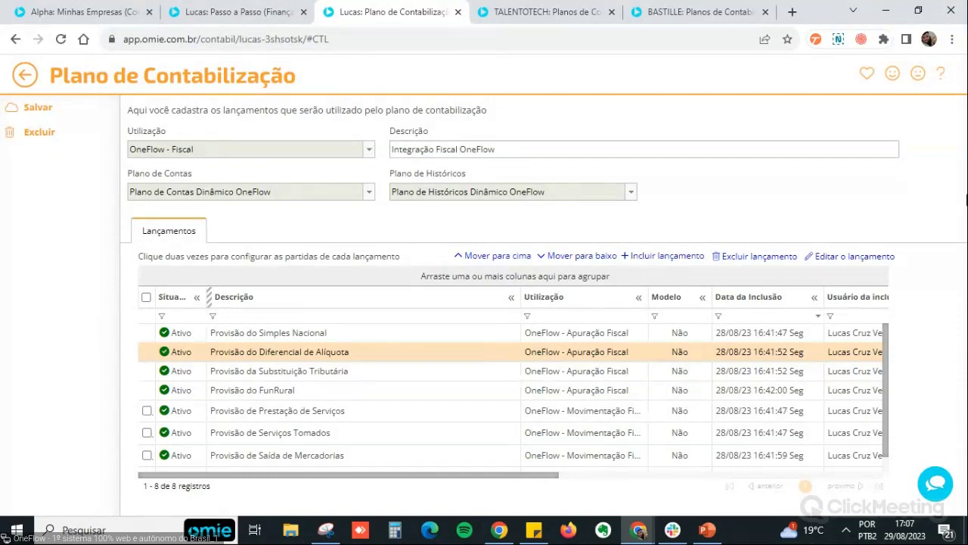
# - Switch to the TALENTOTECH company and review the entries of its "Integração de Escriturações e Apurações Fiscais (SN)" plan
pyautogui.click(538, 13)
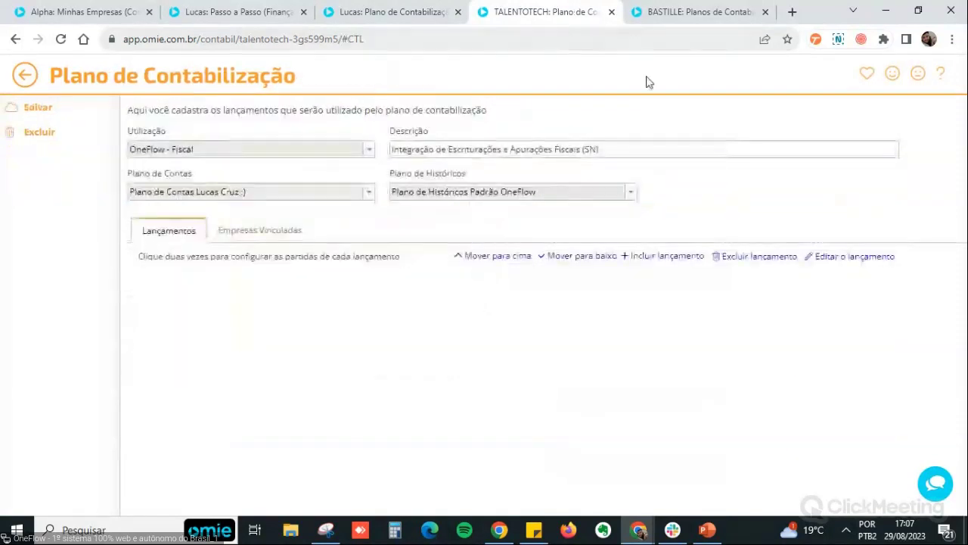
pyautogui.scroll(-2, 559, 386)
pyautogui.scroll(-3, 560, 389)
pyautogui.scroll(6, 562, 392)
# - Switch to the BASTILLE company and open its "Integração Fiscal OneFlow" plan to view the entries
pyautogui.click(667, 16)
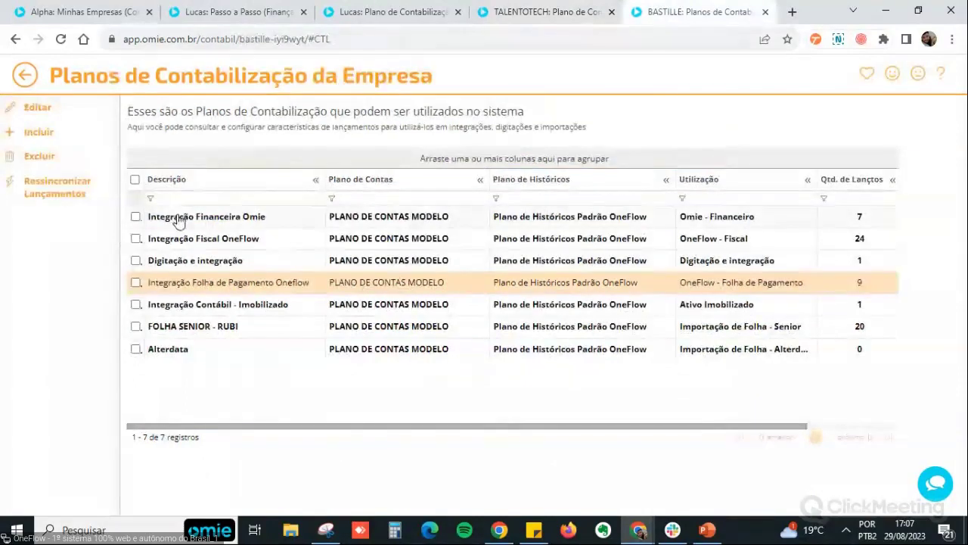
pyautogui.click(178, 246)
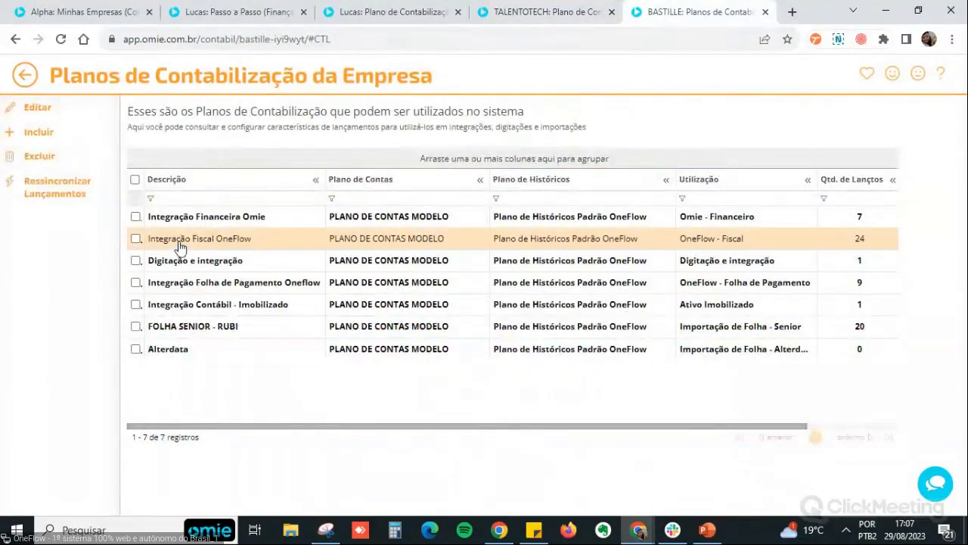
pyautogui.press('super')
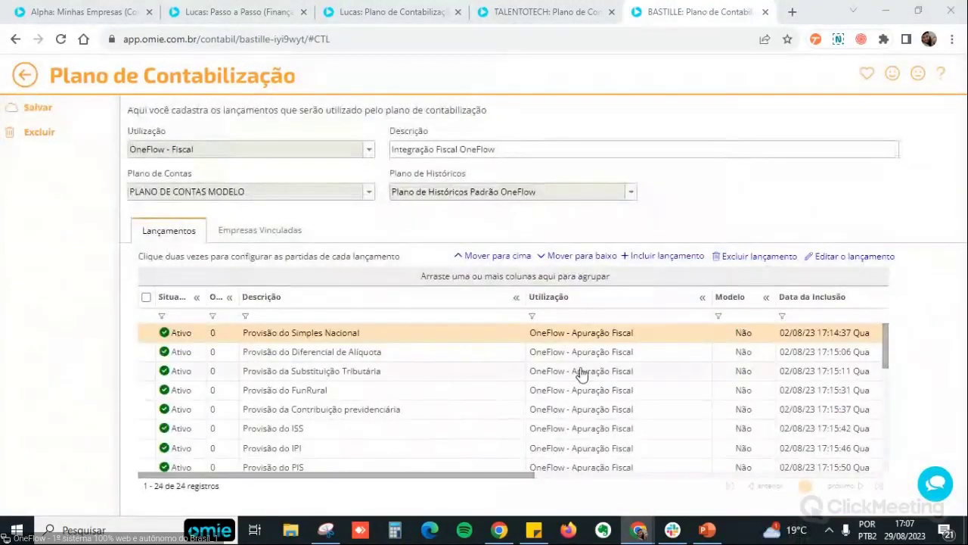
# - Review the Apuração Fiscal provision entries of BASTILLE's "Integração Fiscal OneFlow" plan, from Simples Nacional and ISS through IPI, COFINS and IRPJ
pyautogui.scroll(-3, 496, 382)
pyautogui.scroll(3, 479, 387)
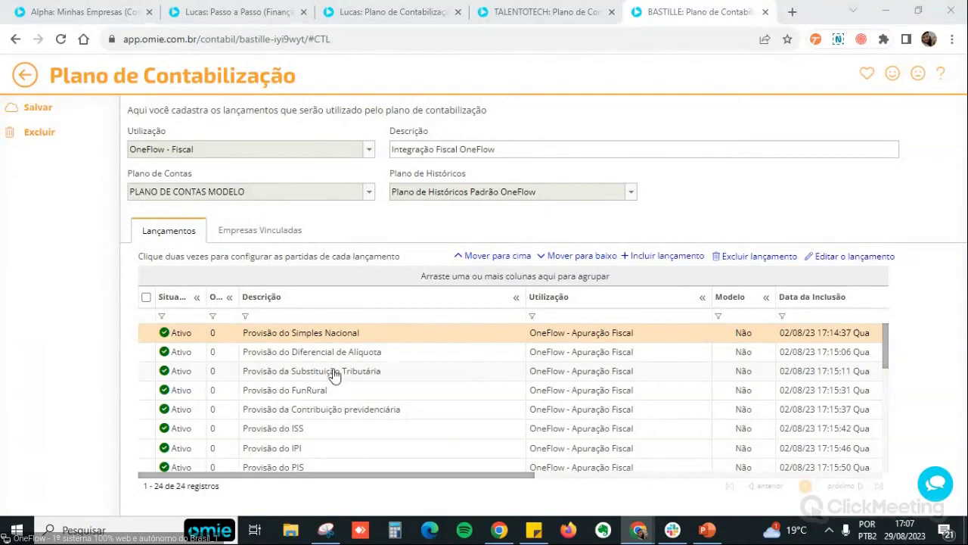
pyautogui.click(364, 426)
pyautogui.click(336, 335)
pyautogui.click(339, 426)
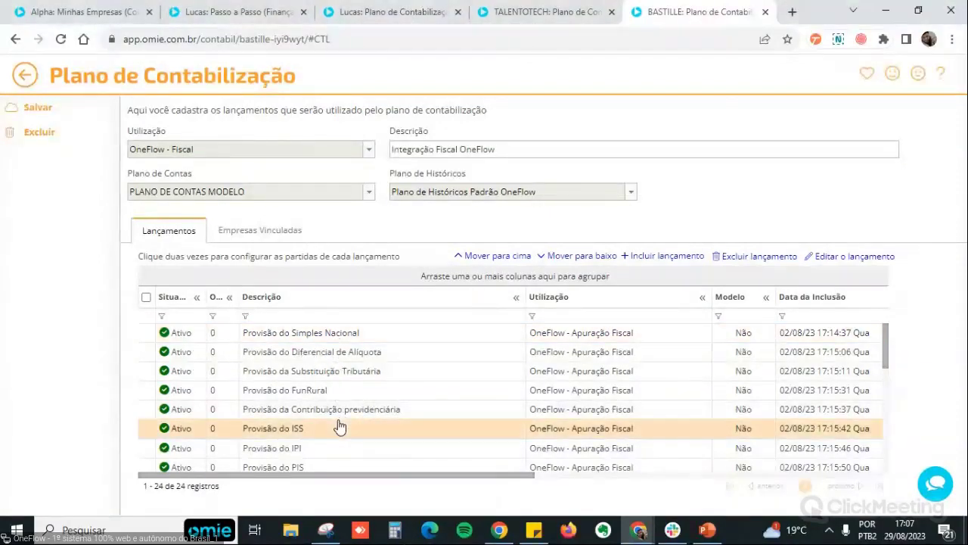
pyautogui.scroll(-2, 319, 428)
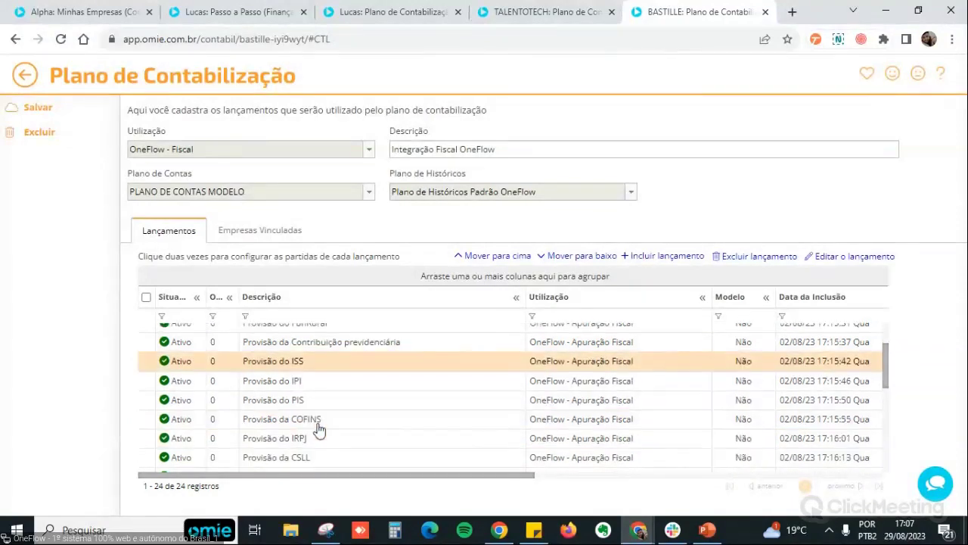
pyautogui.click(301, 380)
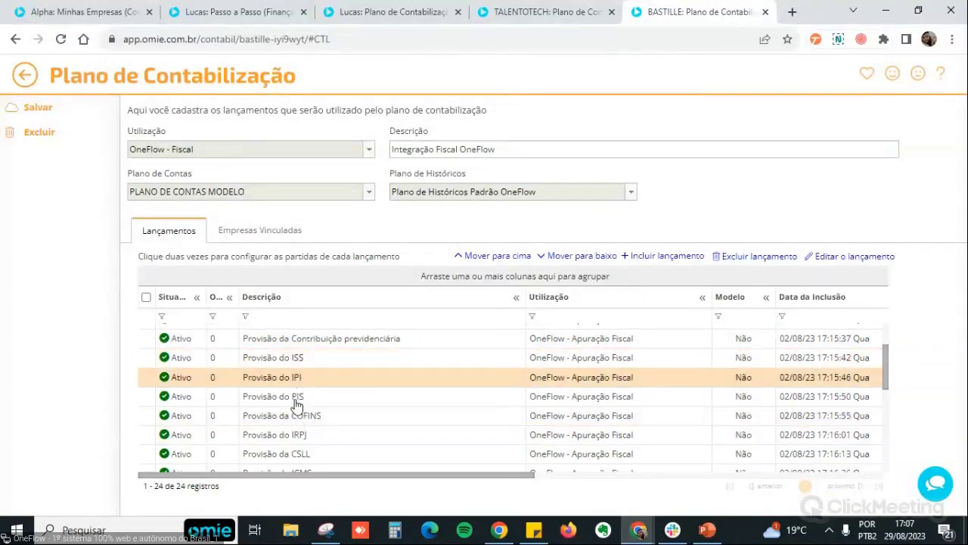
pyautogui.click(298, 418)
pyautogui.click(306, 445)
pyautogui.scroll(-2, 301, 450)
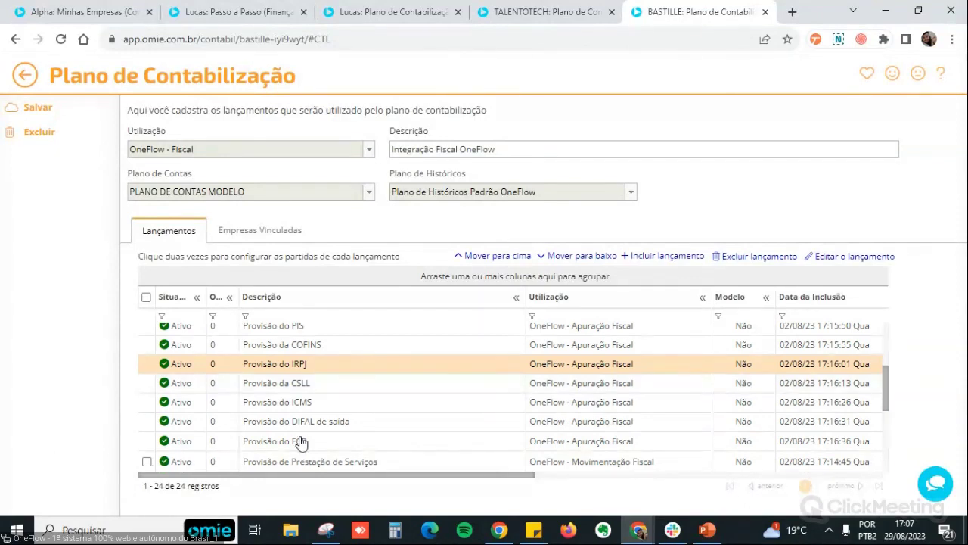
# - Return to the dynamic-chart company's plan, open "Provisão do Simples Nacional" and inspect the account and history fields of its "Simples - Imposto apurado" line
pyautogui.click(402, 14)
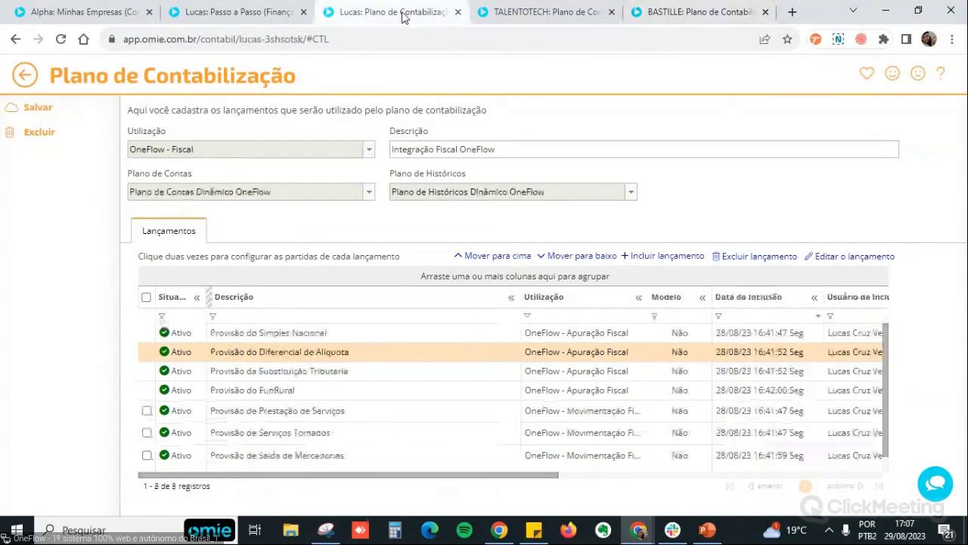
pyautogui.click(314, 337)
pyautogui.doubleClick(313, 333)
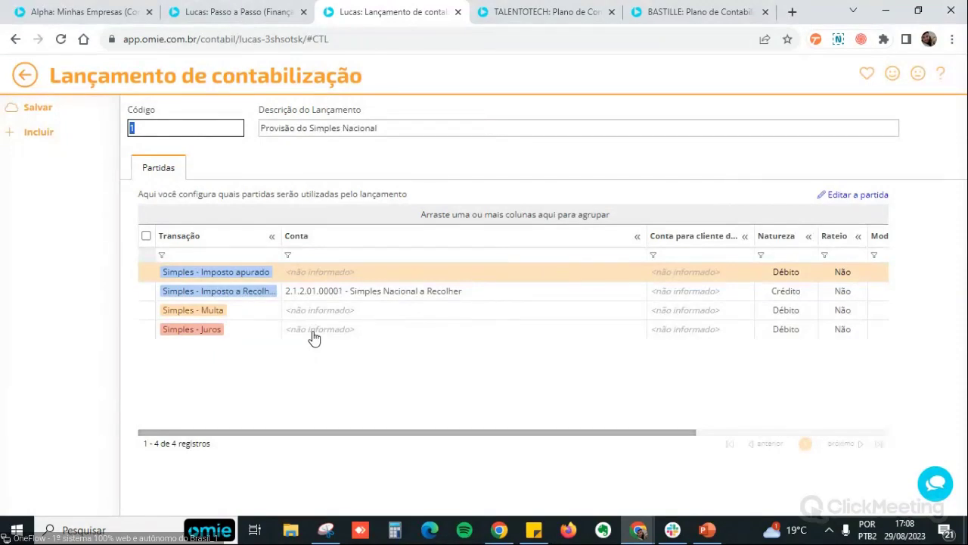
pyautogui.click(369, 274)
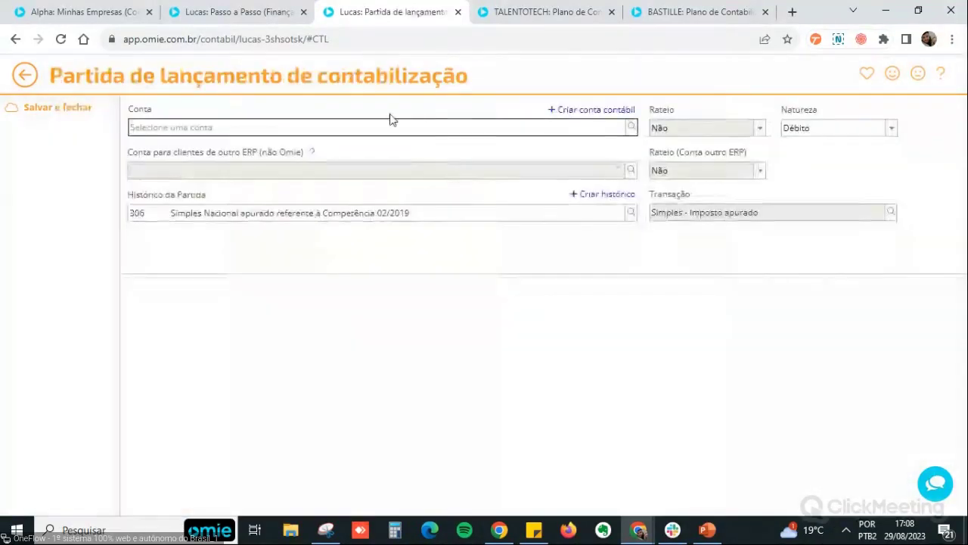
pyautogui.click(470, 214)
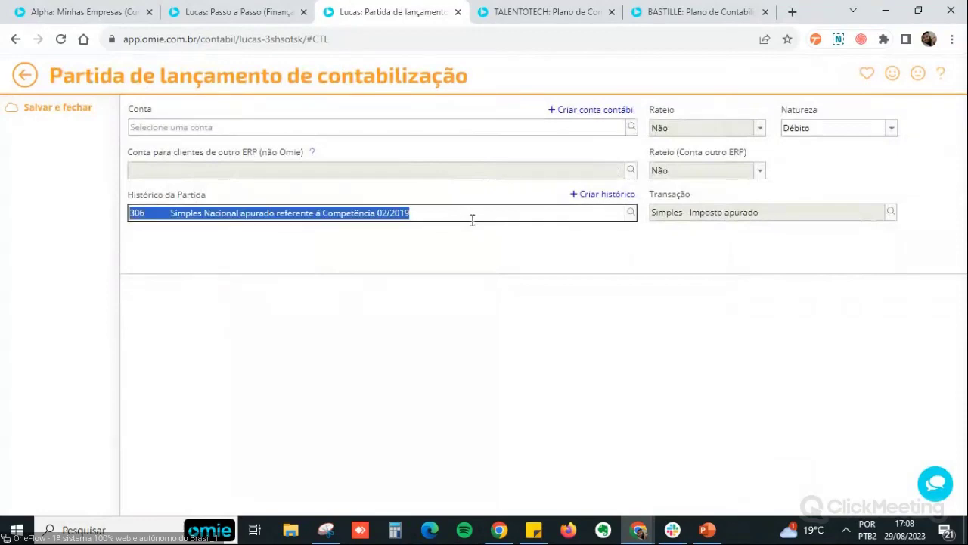
pyautogui.click(24, 74)
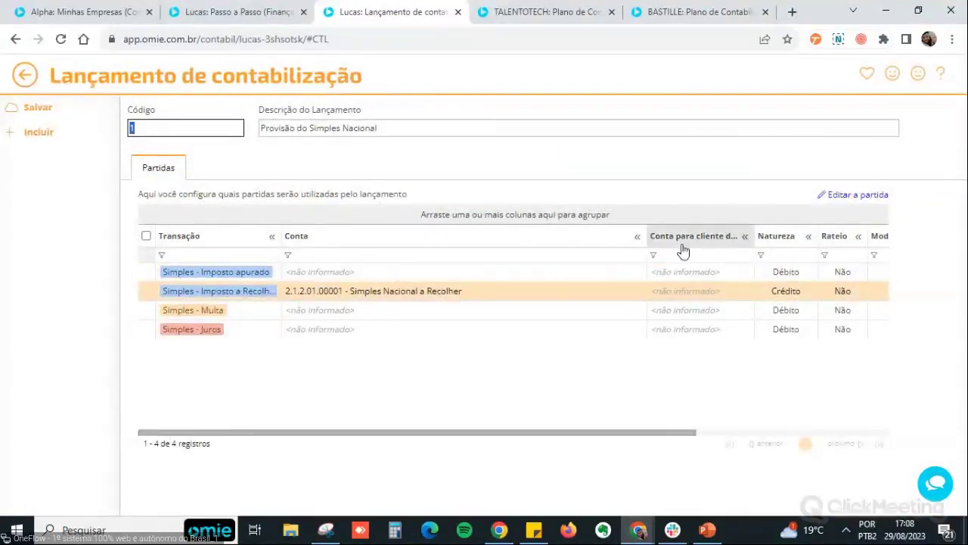
# - Narrow the Conta column to bring the Histórico column into view, examine the Simples Multa and Juros lines, and return to the plan
pyautogui.moveTo(641, 236); pyautogui.dragTo(517, 239)
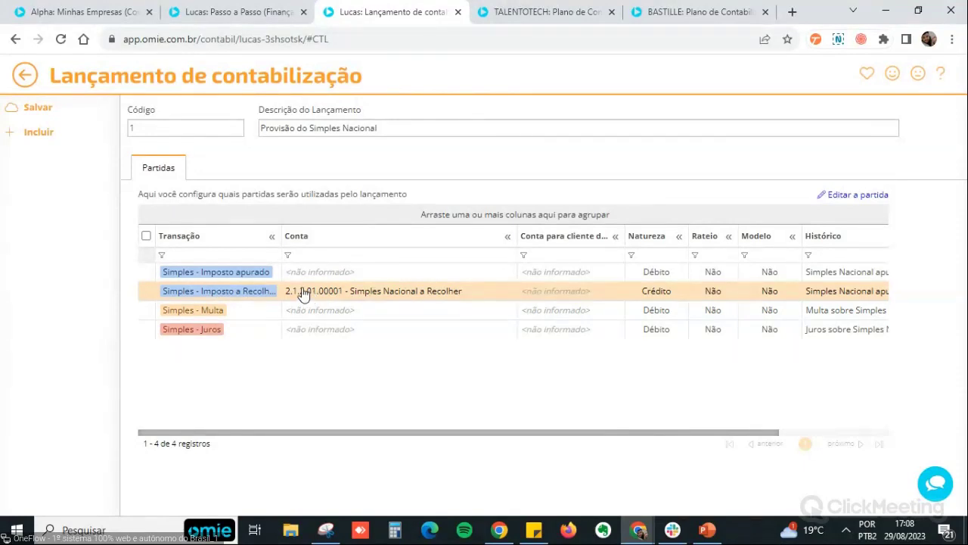
pyautogui.click(247, 312)
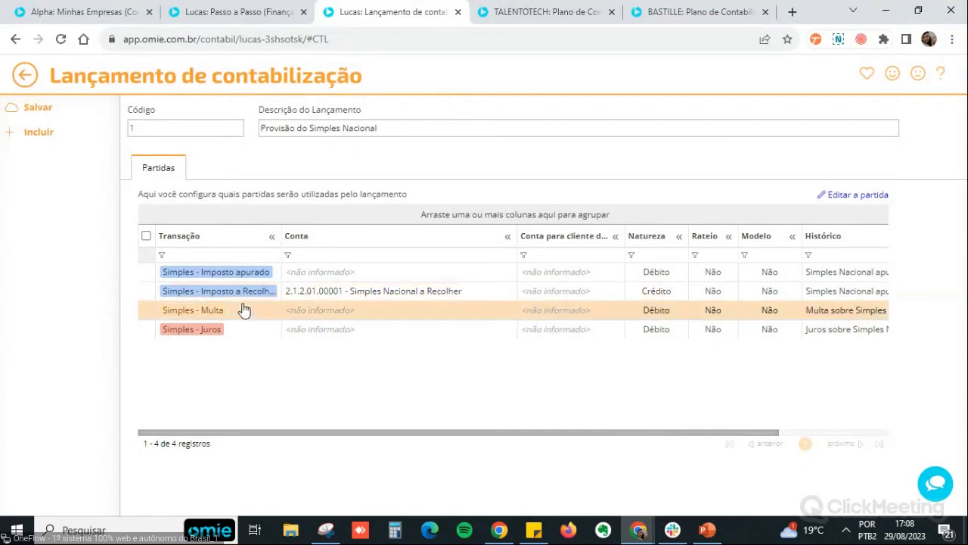
pyautogui.click(234, 330)
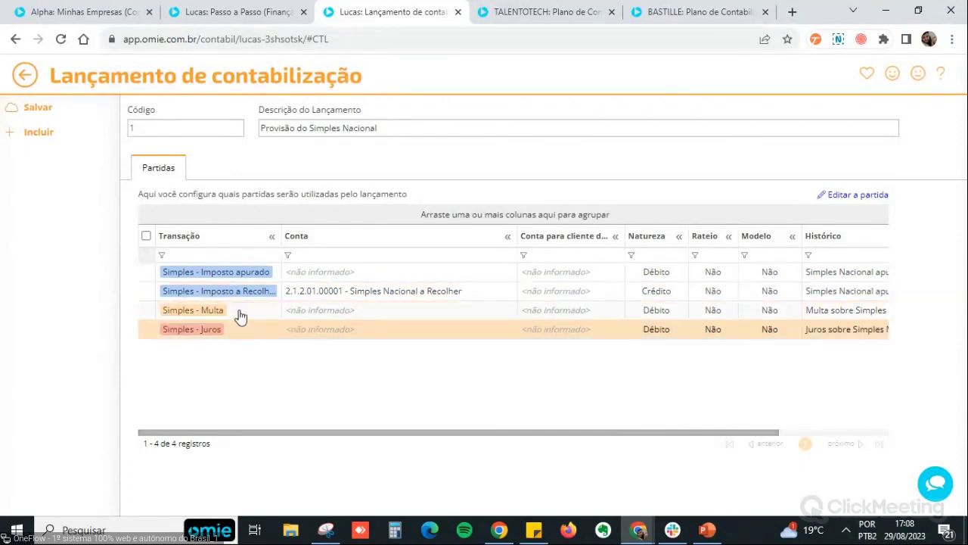
pyautogui.click(231, 310)
pyautogui.click(271, 333)
pyautogui.click(289, 314)
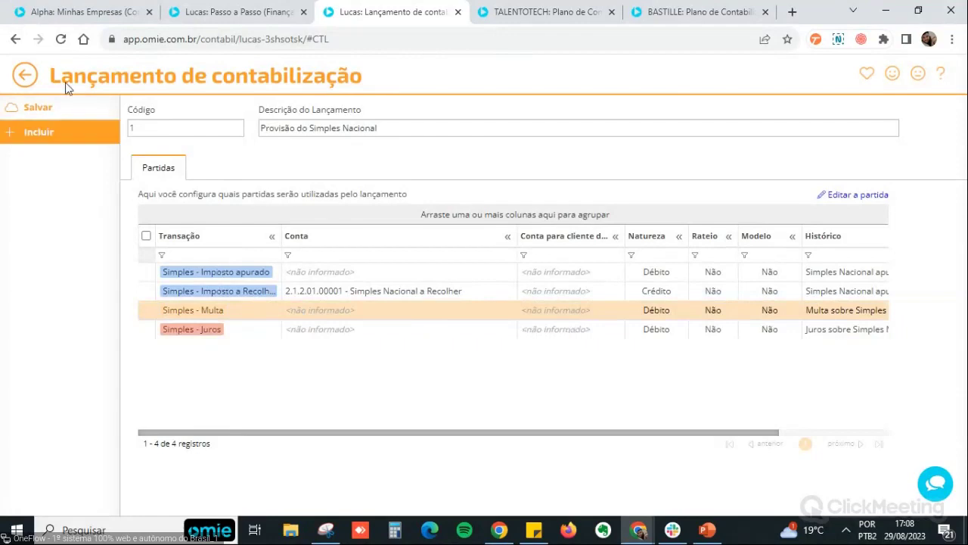
pyautogui.click(25, 74)
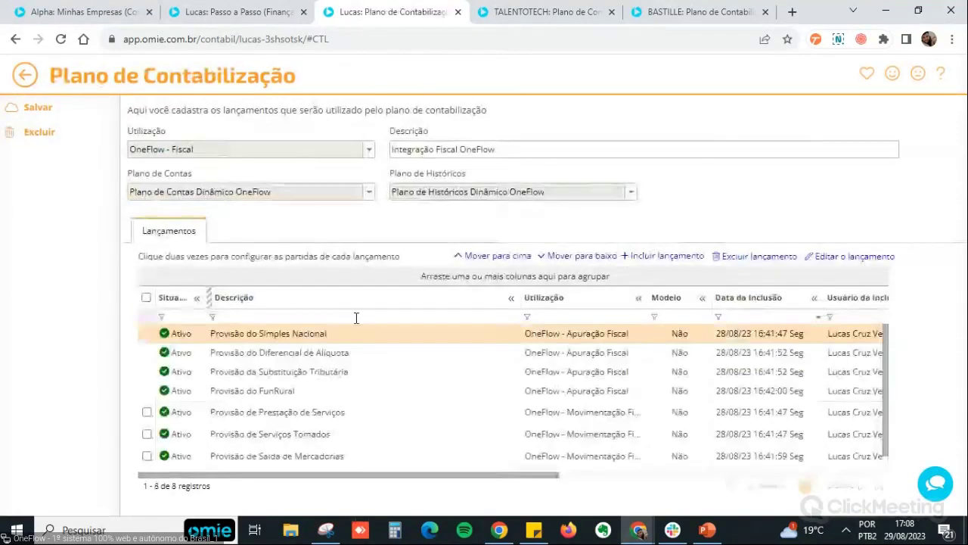
# - Open the "Provisão do Diferencial de Alíquota" entry, examine its DIFAL "Imposto apurado" and "Imposto a Recolher" lines, and return to the plan
pyautogui.click(295, 352)
pyautogui.doubleClick(295, 352)
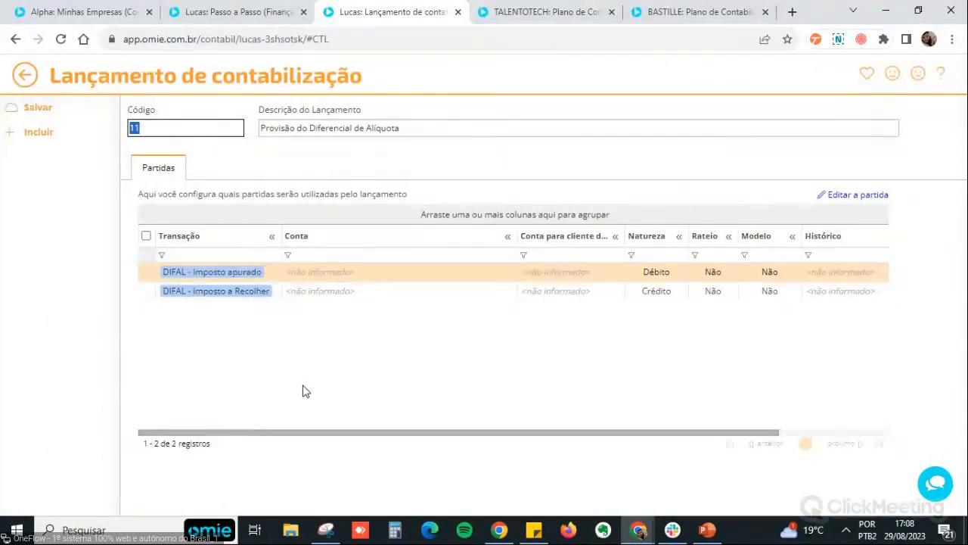
pyautogui.click(336, 295)
pyautogui.click(330, 278)
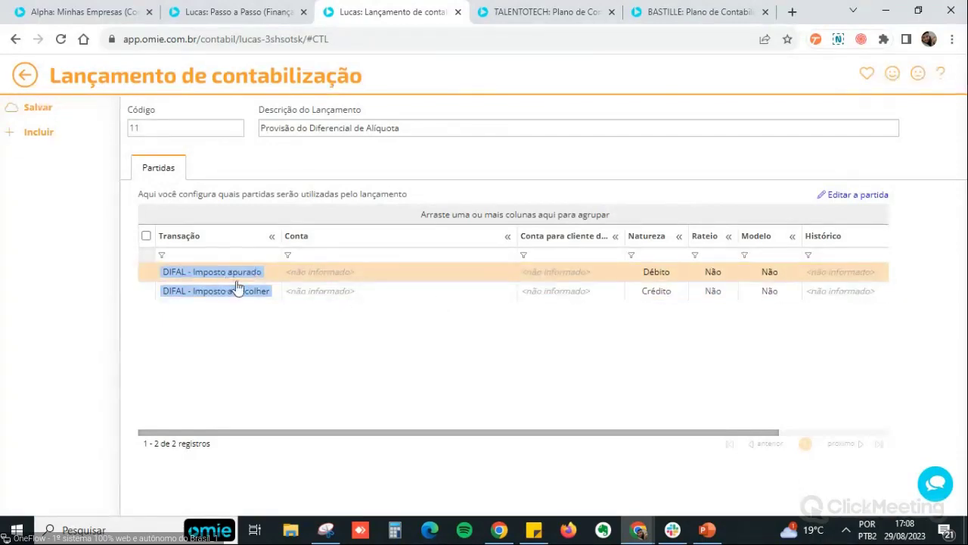
pyautogui.click(269, 293)
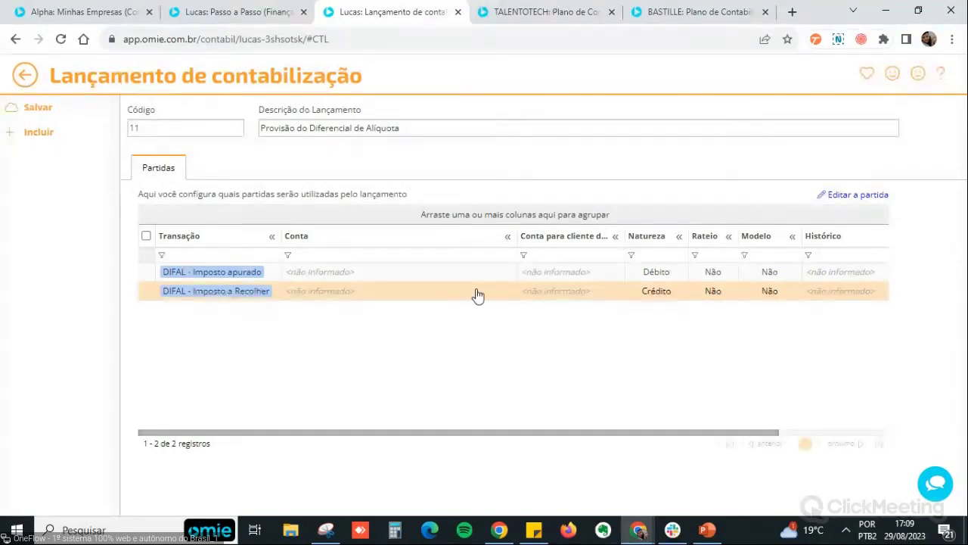
pyautogui.click(379, 277)
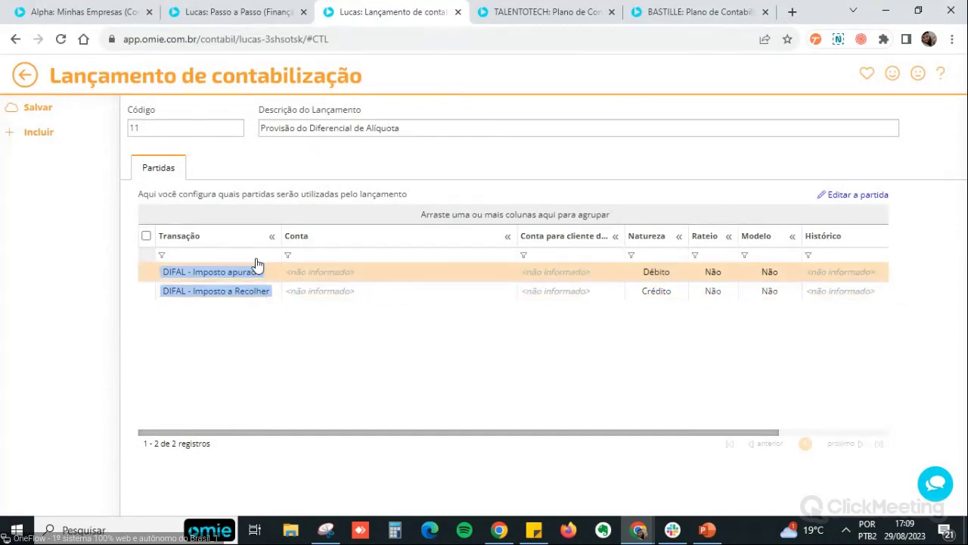
pyautogui.click(19, 70)
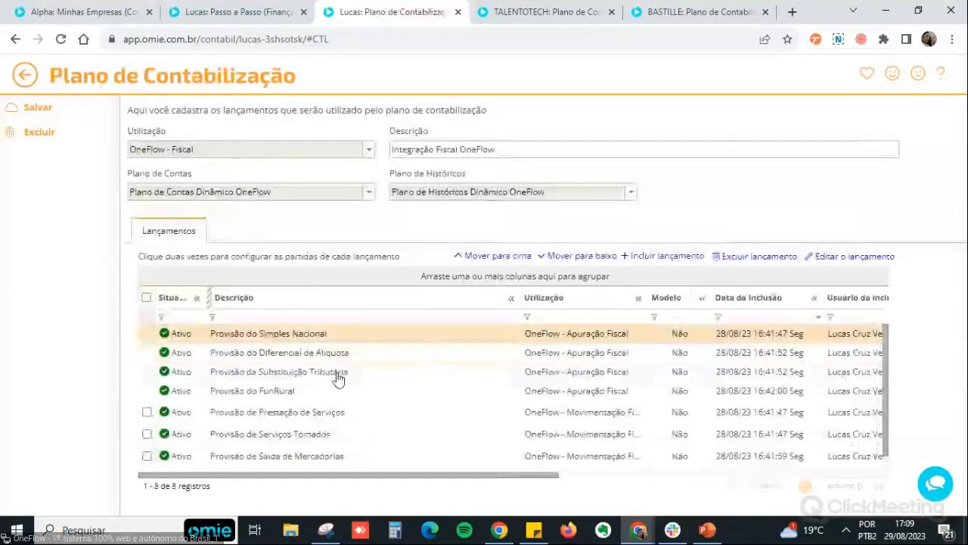
# - Review the tax assessment provisions and the Provisão de Prestação de Serviços entry in the dynamic OneFlow accounting plan
pyautogui.click(280, 391)
pyautogui.click(297, 373)
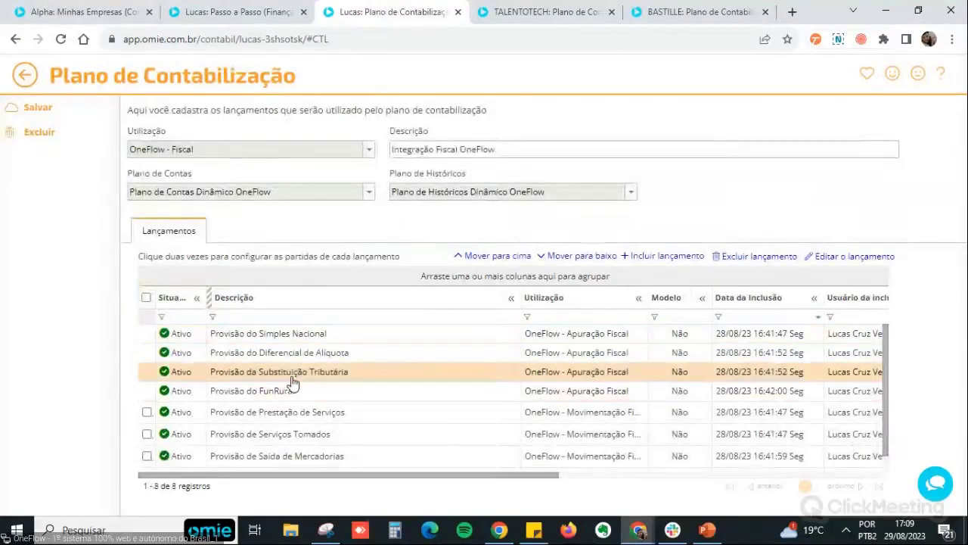
pyautogui.click(305, 360)
pyautogui.click(310, 394)
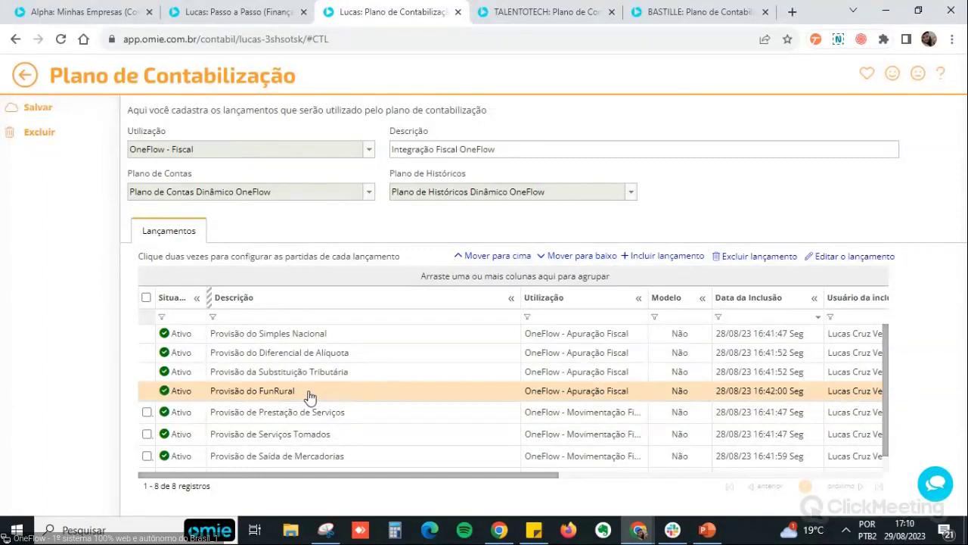
pyautogui.click(278, 418)
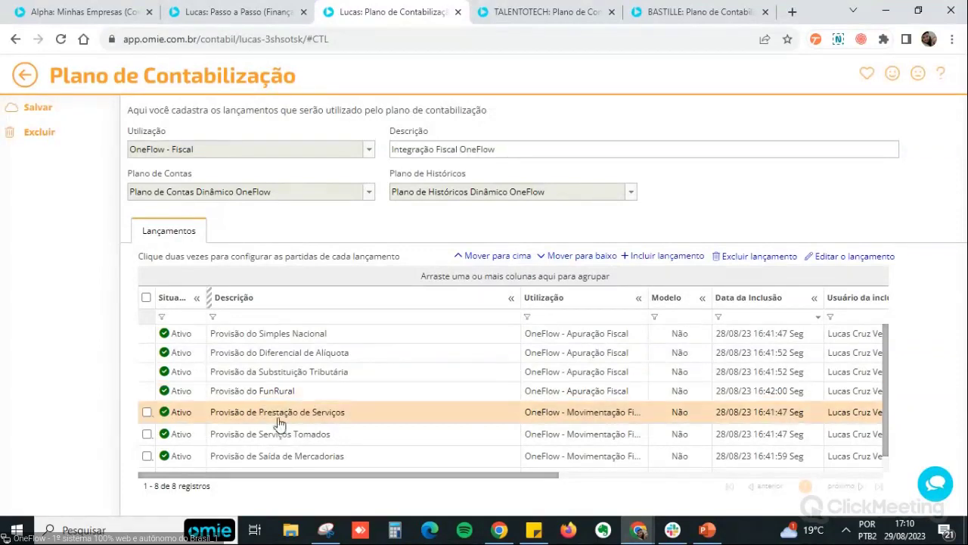
pyautogui.scroll(-1, 278, 423)
# - Switch to the BASTILLE accounting plan and open its Provisão do PIS entry
pyautogui.click(660, 21)
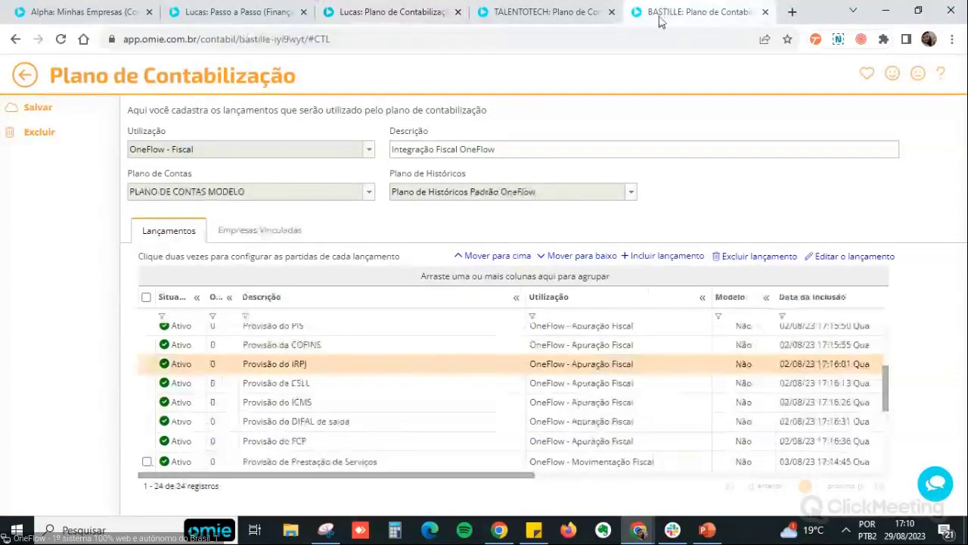
pyautogui.click(316, 349)
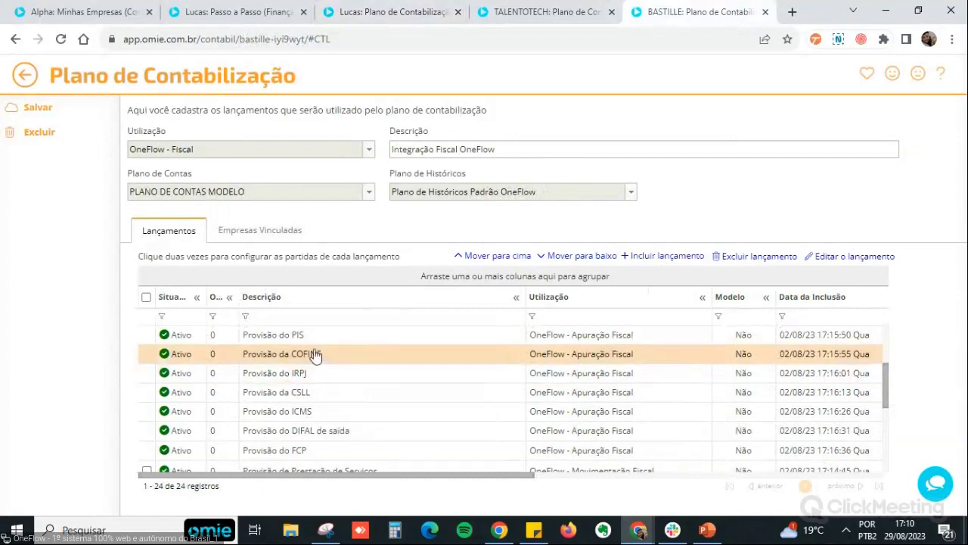
pyautogui.scroll(3, 316, 355)
pyautogui.click(315, 399)
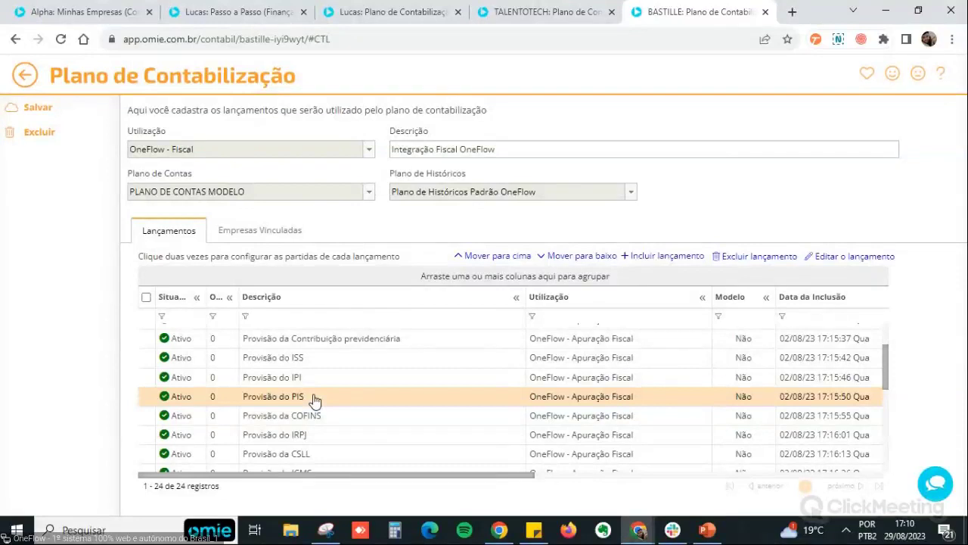
pyautogui.doubleClick(319, 398)
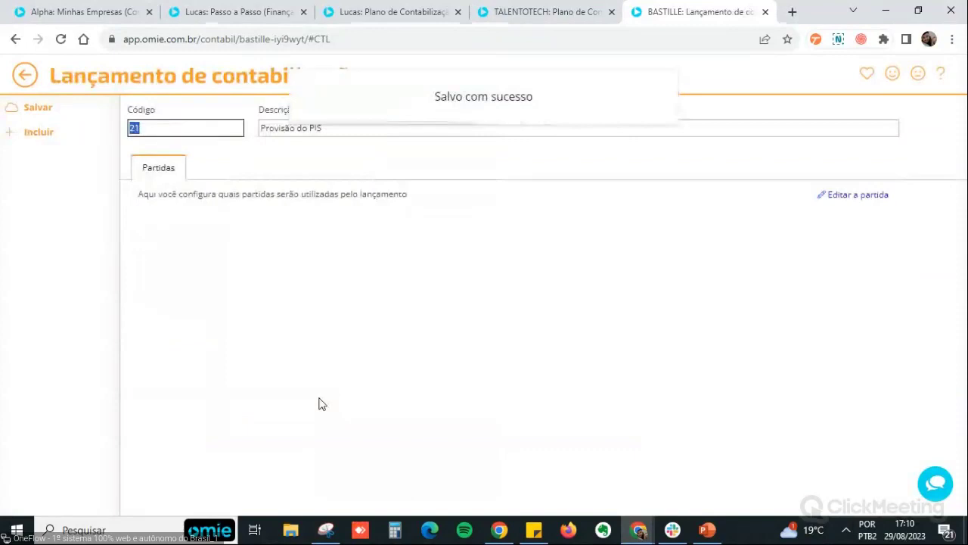
# - Widen the Transação column in the PIS entry's line table to fit the full transaction names
pyautogui.click(261, 312)
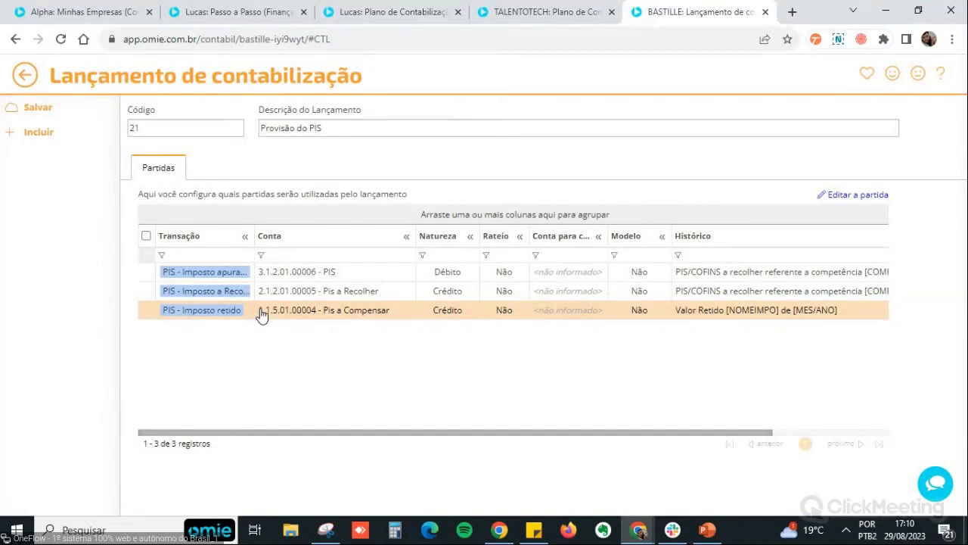
pyautogui.click(391, 275)
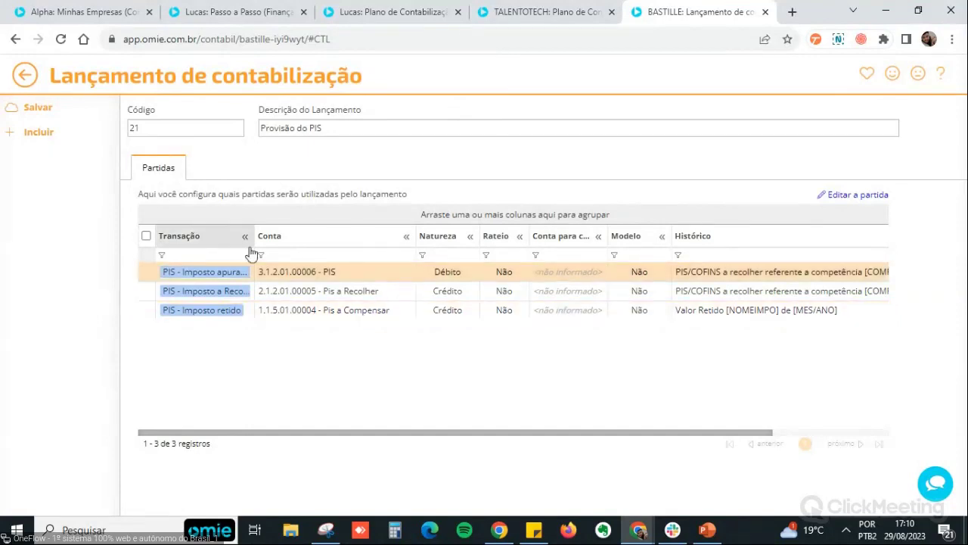
pyautogui.moveTo(253, 236); pyautogui.dragTo(373, 270)
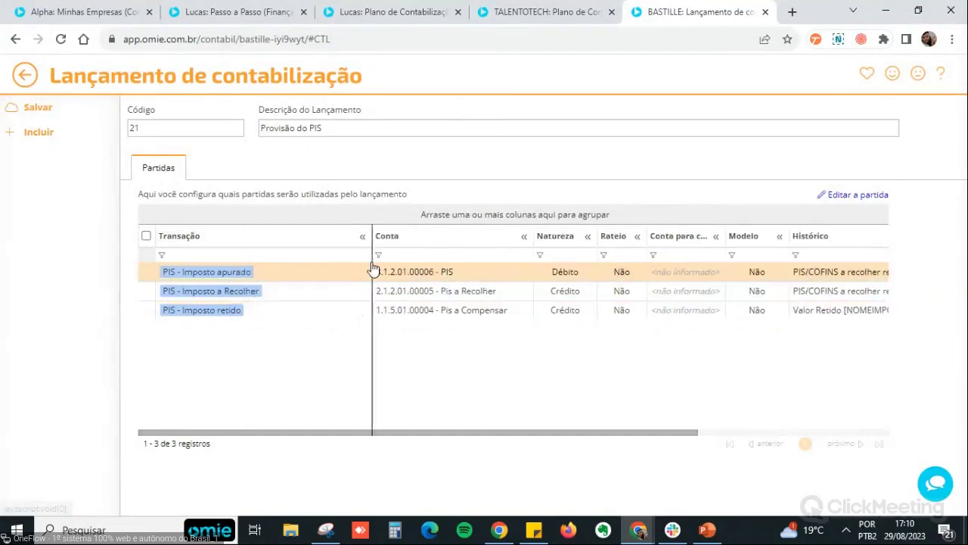
pyautogui.click(287, 294)
pyautogui.moveTo(369, 235); pyautogui.dragTo(297, 222)
# - Examine the retained PIS line and the accounts assigned to each line of the PIS entry
pyautogui.click(203, 319)
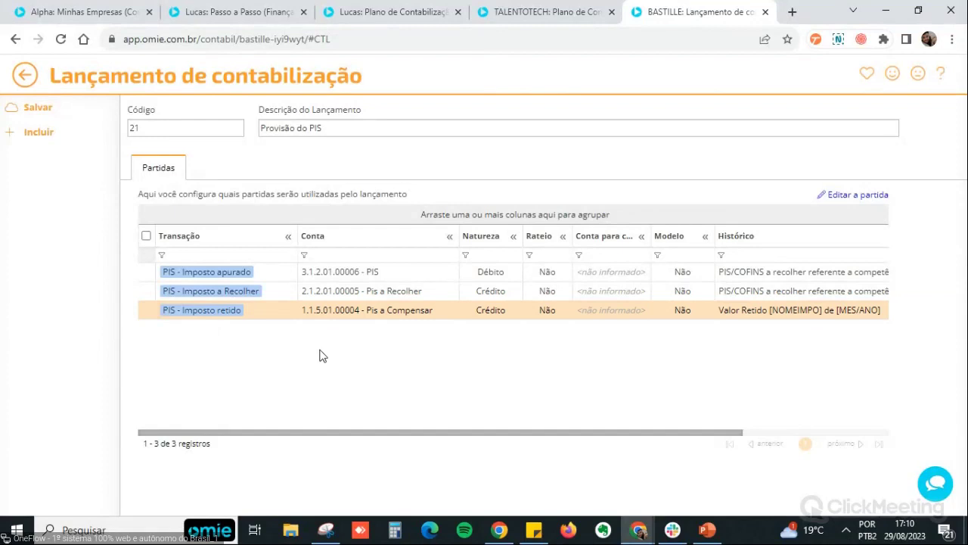
pyautogui.click(400, 274)
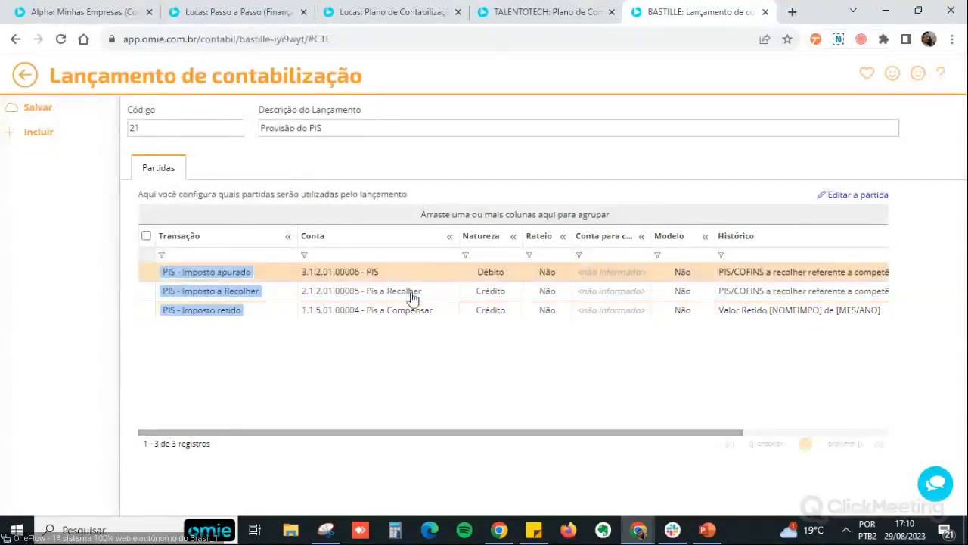
pyautogui.click(413, 295)
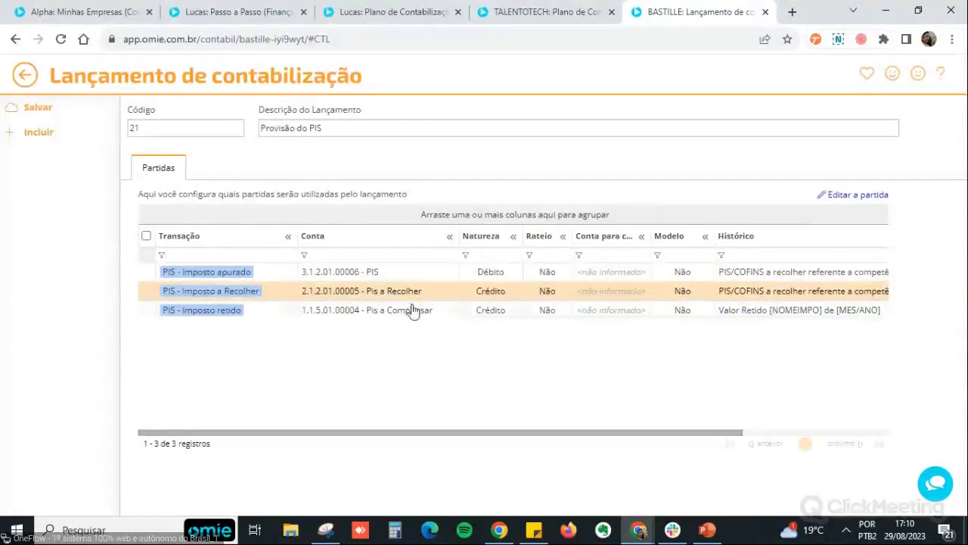
pyautogui.click(387, 315)
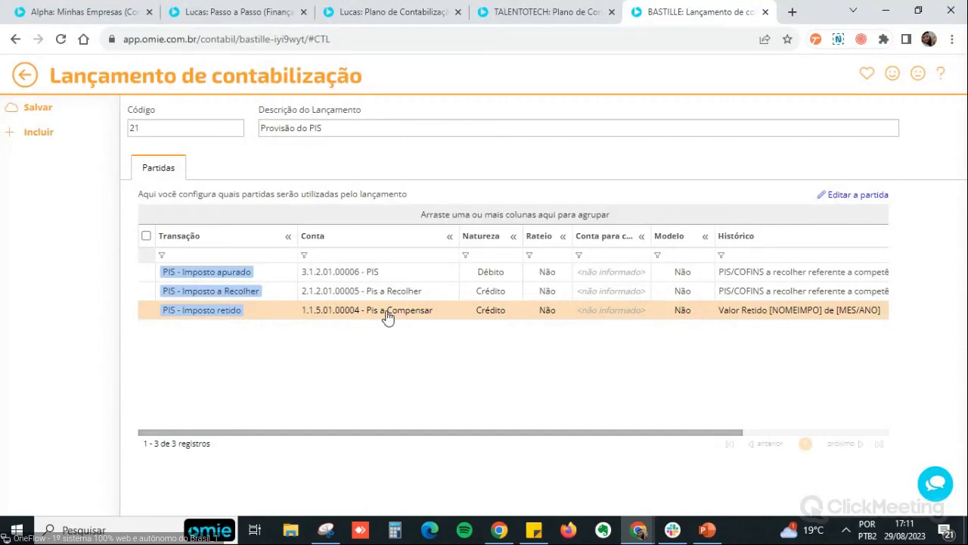
# - Return to the BASTILLE plan's entry list, open Provisão do ISS and examine its ISS - Imposto a Recolher line
pyautogui.click(25, 75)
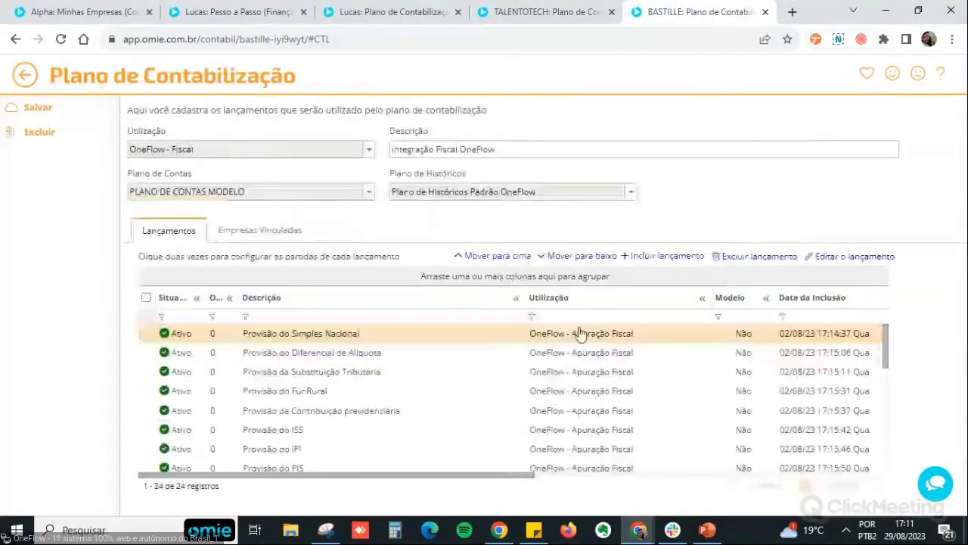
pyautogui.scroll(-2, 476, 381)
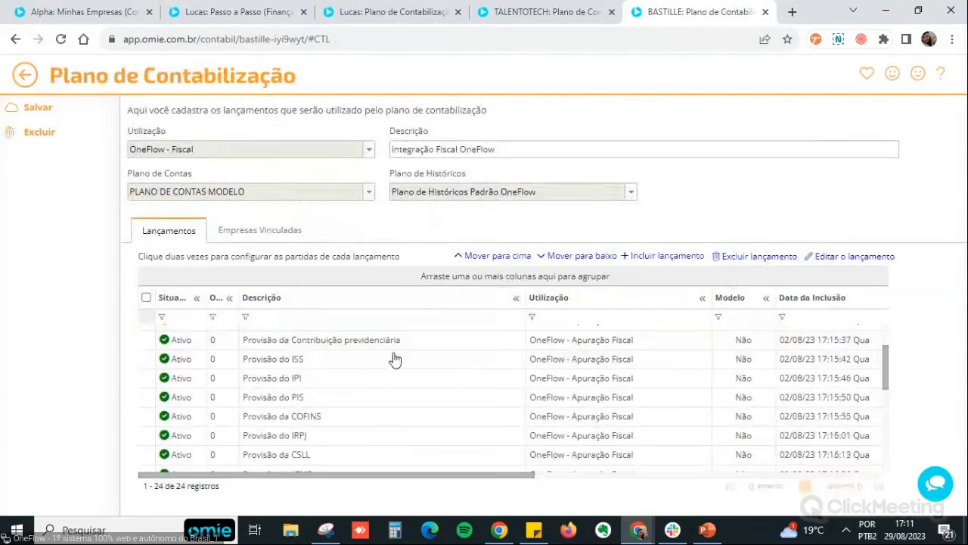
pyautogui.click(317, 367)
pyautogui.doubleClick(317, 363)
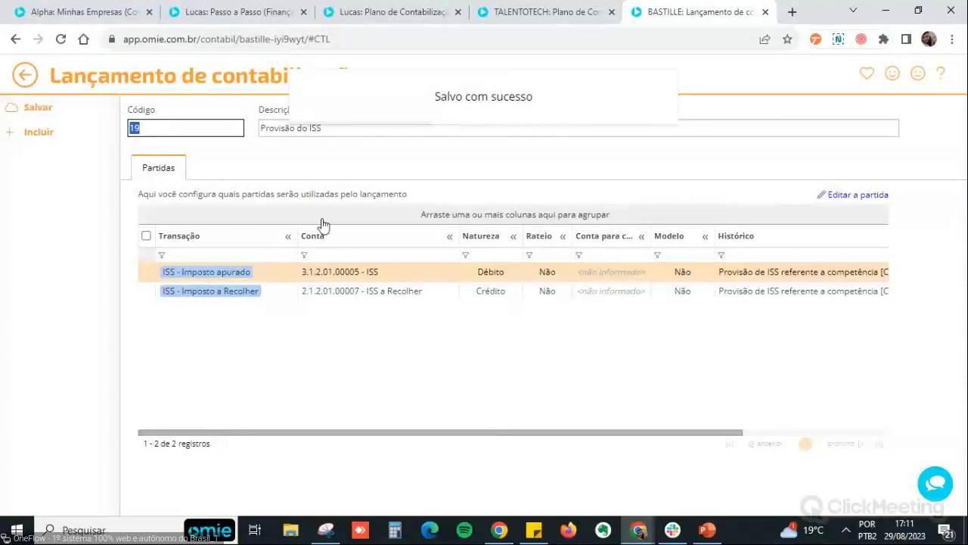
pyautogui.click(221, 295)
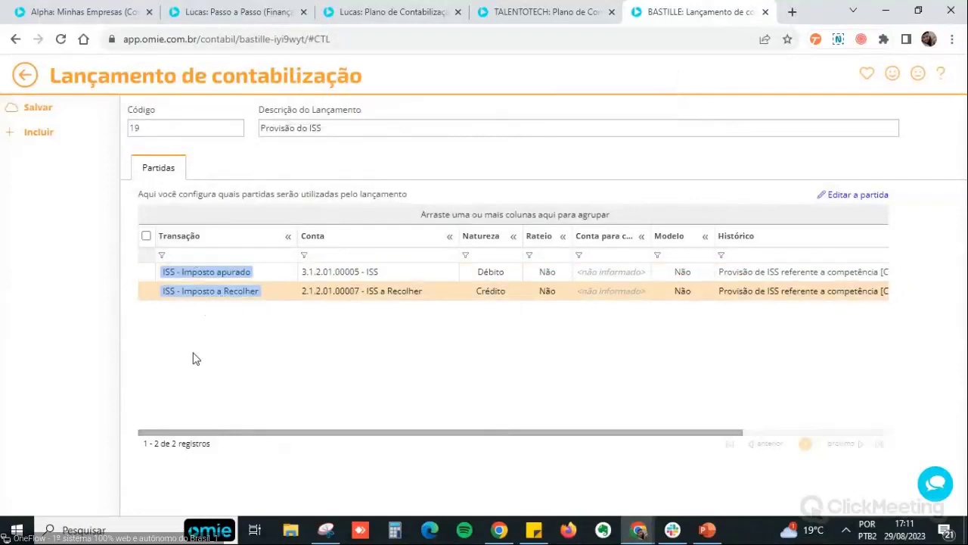
# - Go back to the entry list, open Provisão da COFINS and examine its COFINS - Imposto retido line
pyautogui.click(23, 79)
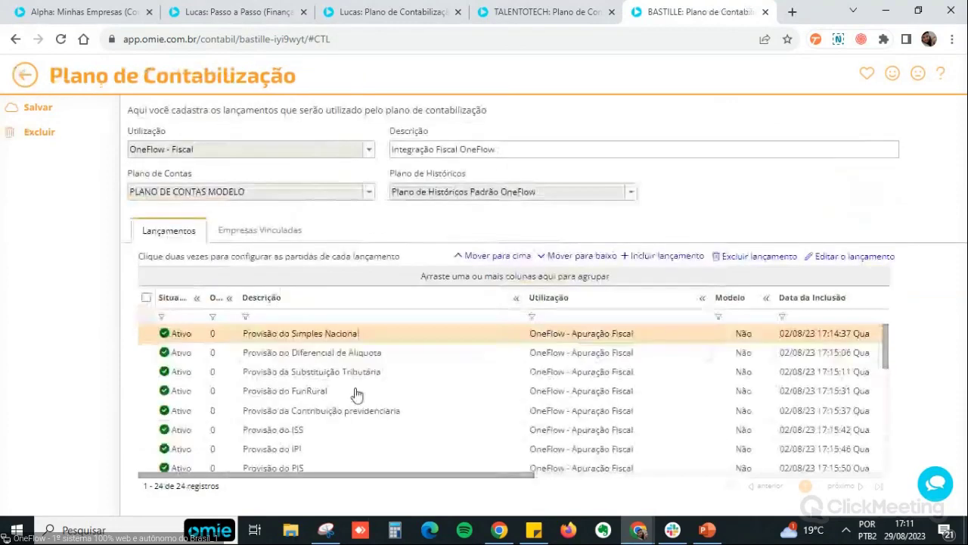
pyautogui.scroll(-1, 348, 400)
pyautogui.click(310, 421)
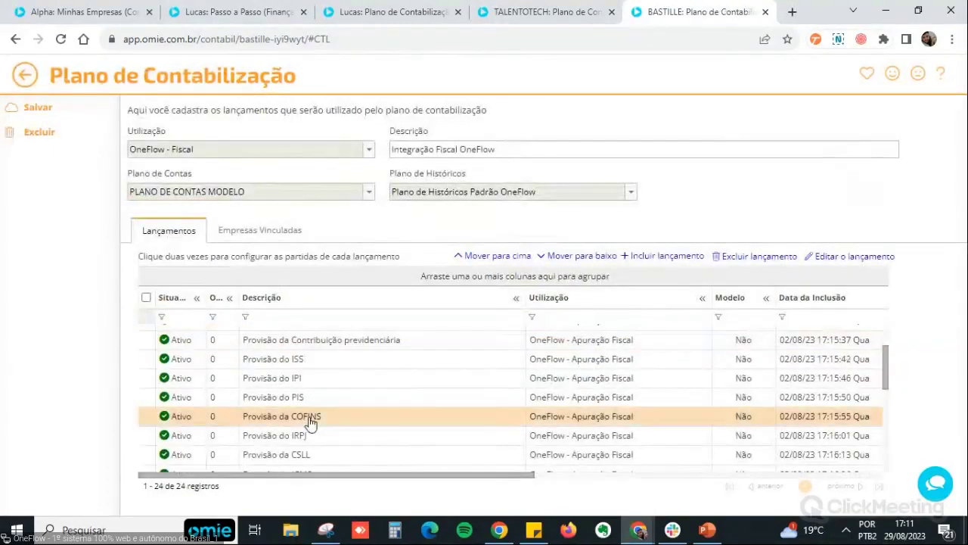
pyautogui.doubleClick(310, 424)
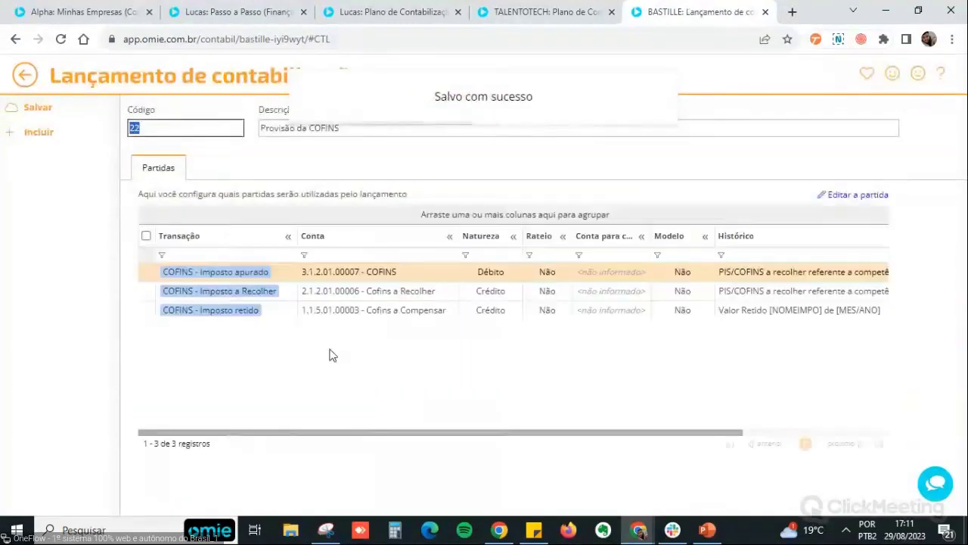
pyautogui.click(217, 313)
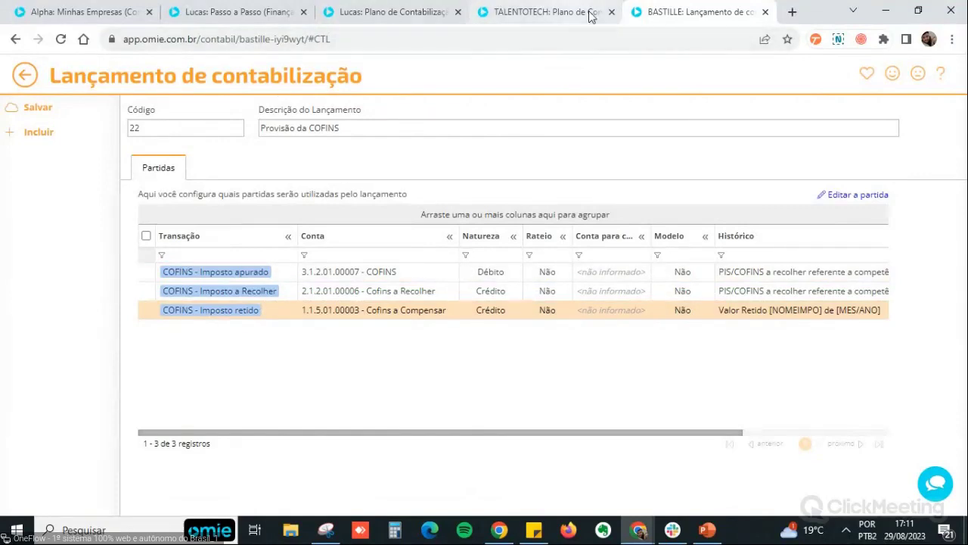
# - Switch back to the dynamic OneFlow accounting plan and review the provisions for Serviços Tomados, Saída de Mercadorias and Entrada de Mercadorias
pyautogui.click(389, 12)
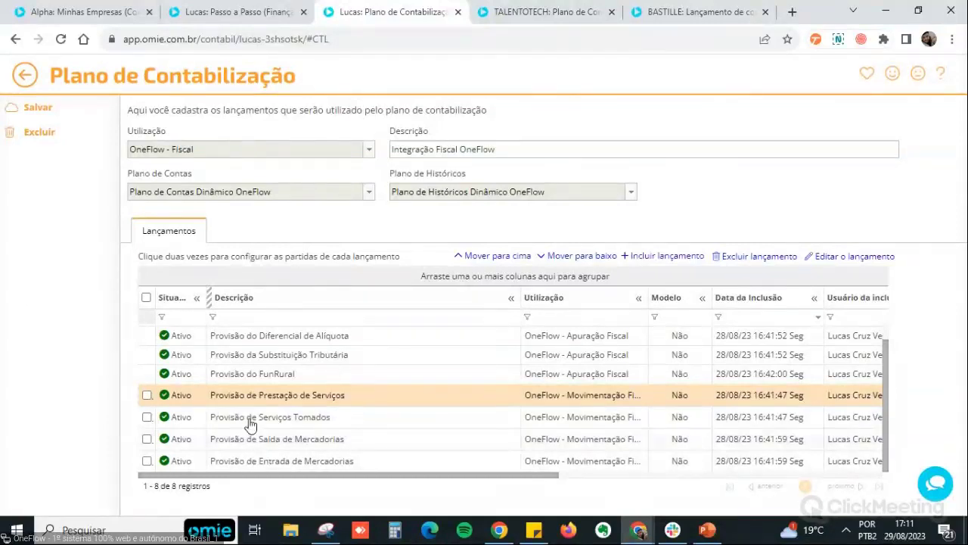
pyautogui.click(314, 424)
pyautogui.click(306, 441)
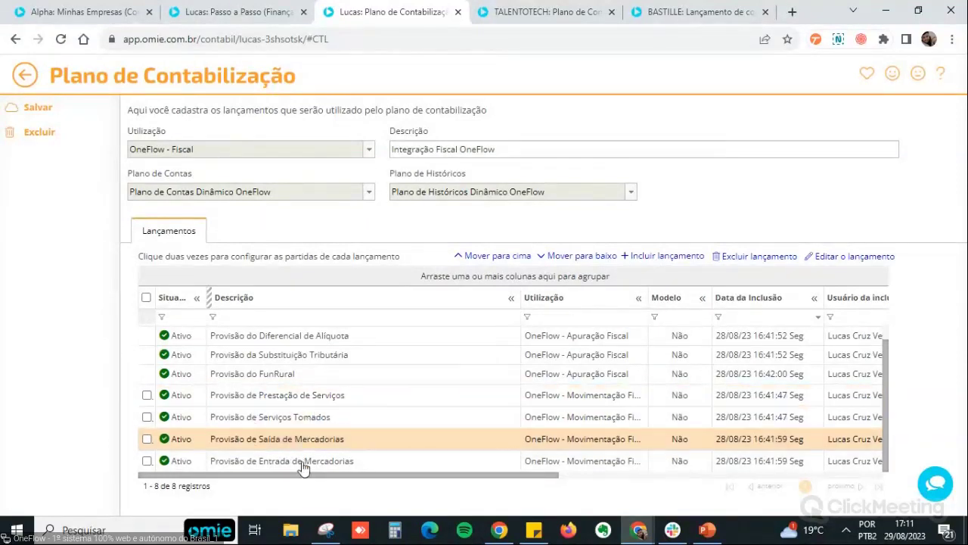
pyautogui.click(304, 463)
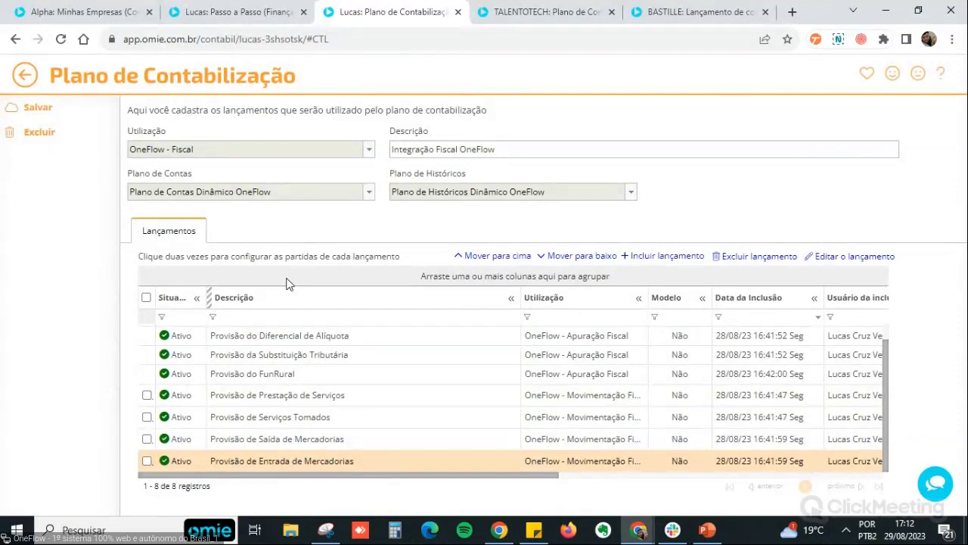
# - Open the Provisão de Prestação de Serviços entry and examine its Cliente and Receita lines
pyautogui.click(350, 399)
pyautogui.doubleClick(350, 399)
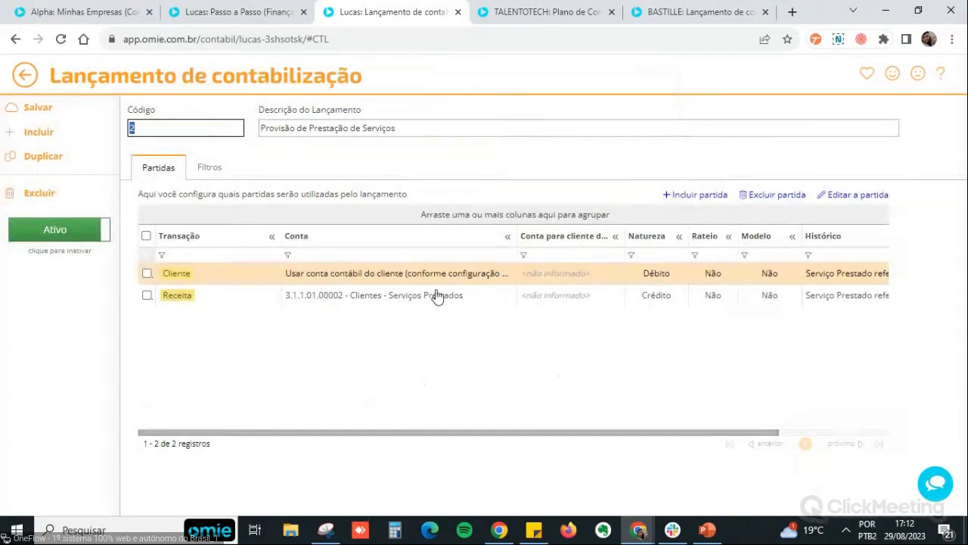
pyautogui.click(208, 280)
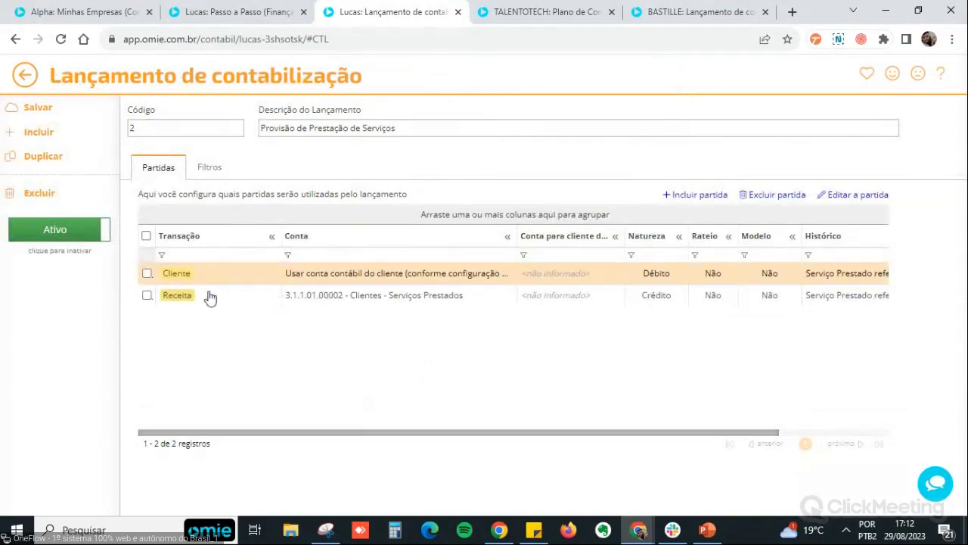
pyautogui.click(205, 300)
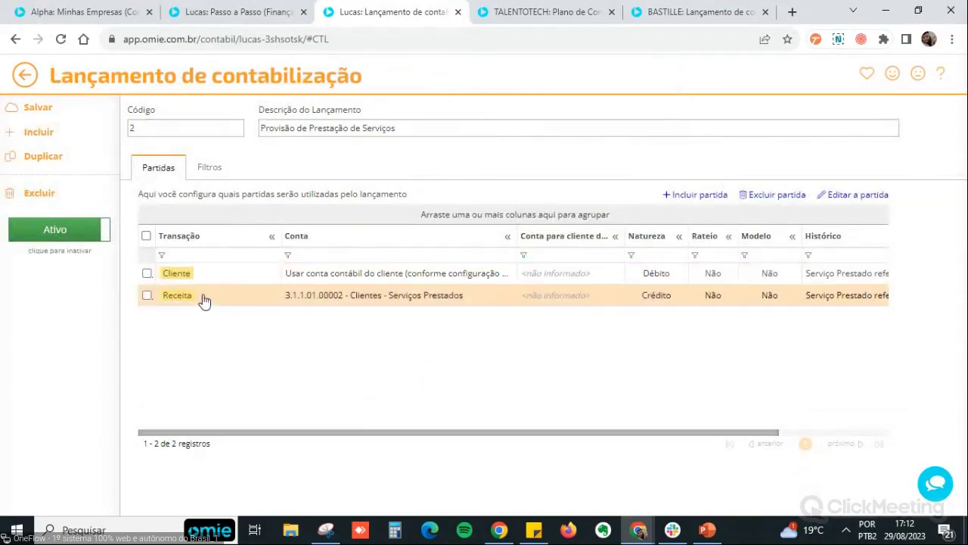
# - Widen the Conta column to read the Cliente line's account rule, and check the account on the Receita line
pyautogui.click(270, 280)
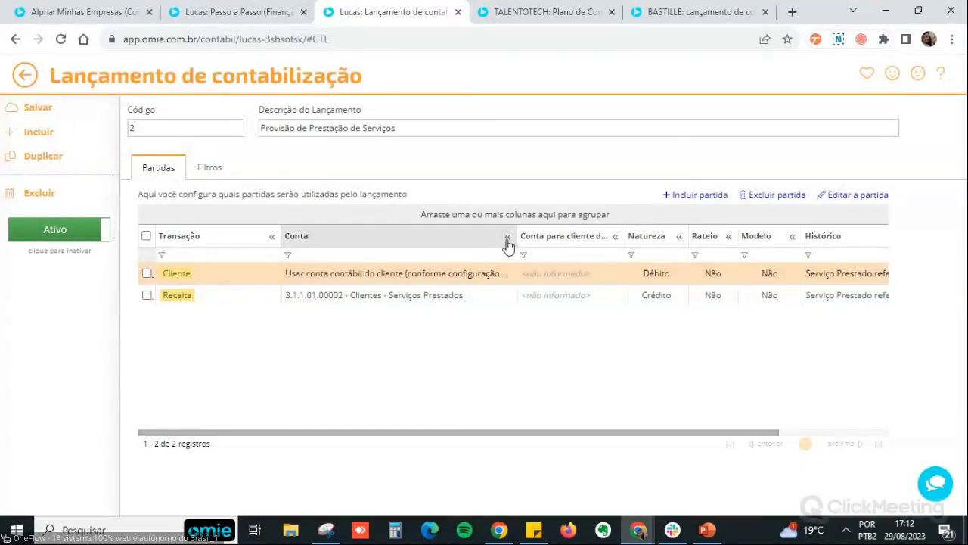
pyautogui.moveTo(513, 245); pyautogui.dragTo(564, 257)
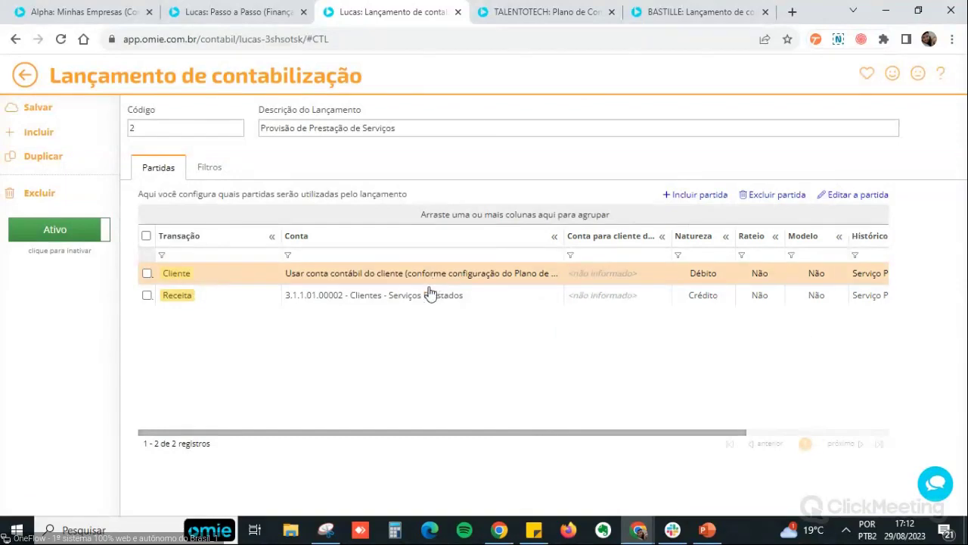
pyautogui.click(431, 296)
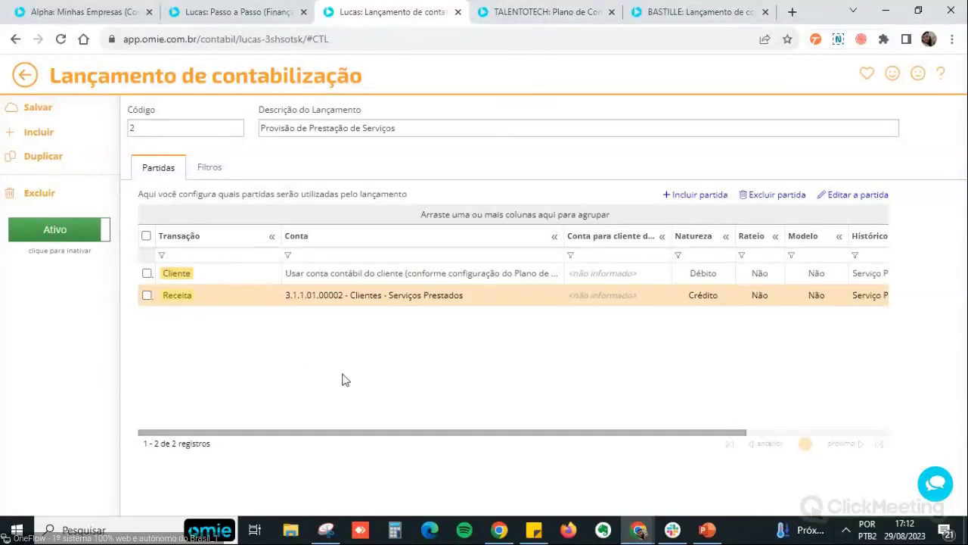
# - Switch to the TALENTOTECH accounting plan and look through its fiscal movement entries down to Provisão de Saída de Mercadorias (Regra Geral)
pyautogui.click(529, 12)
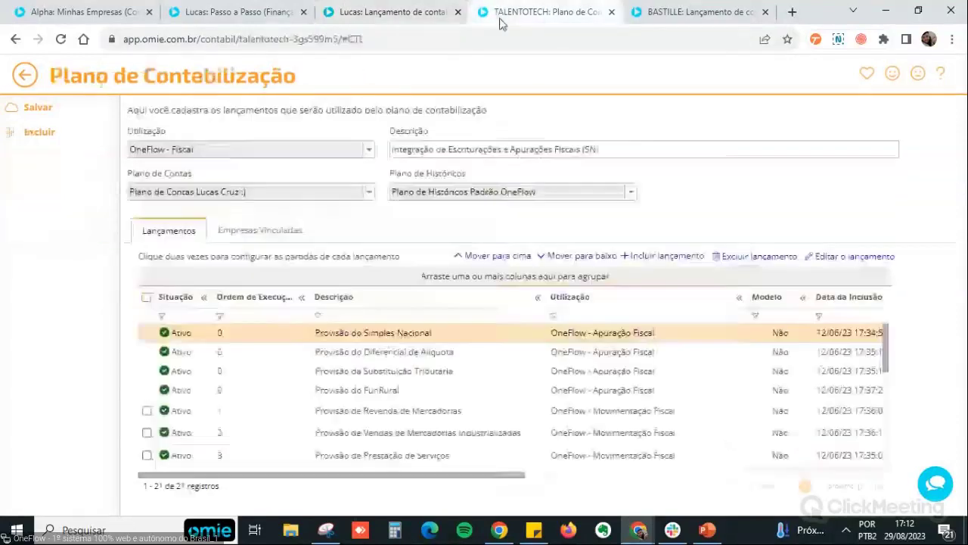
pyautogui.click(358, 21)
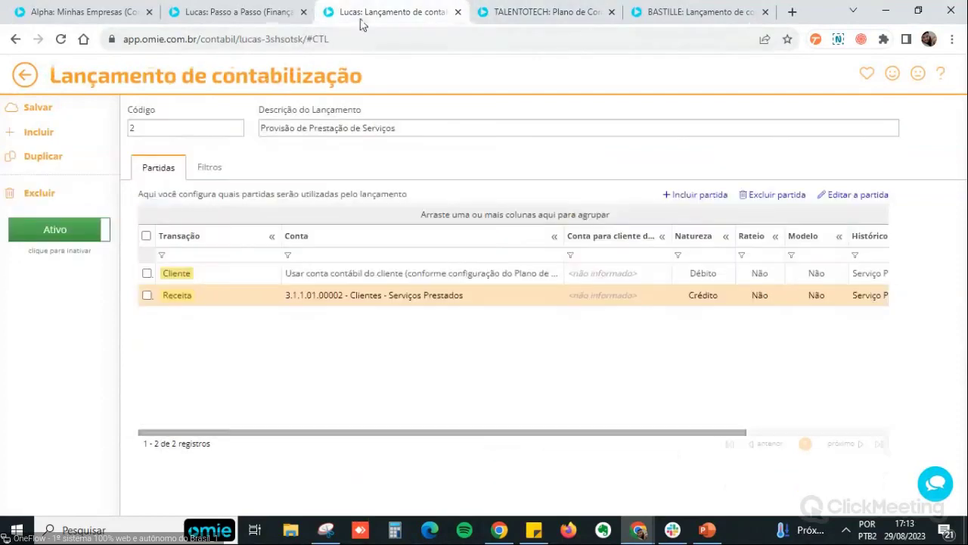
pyautogui.click(511, 22)
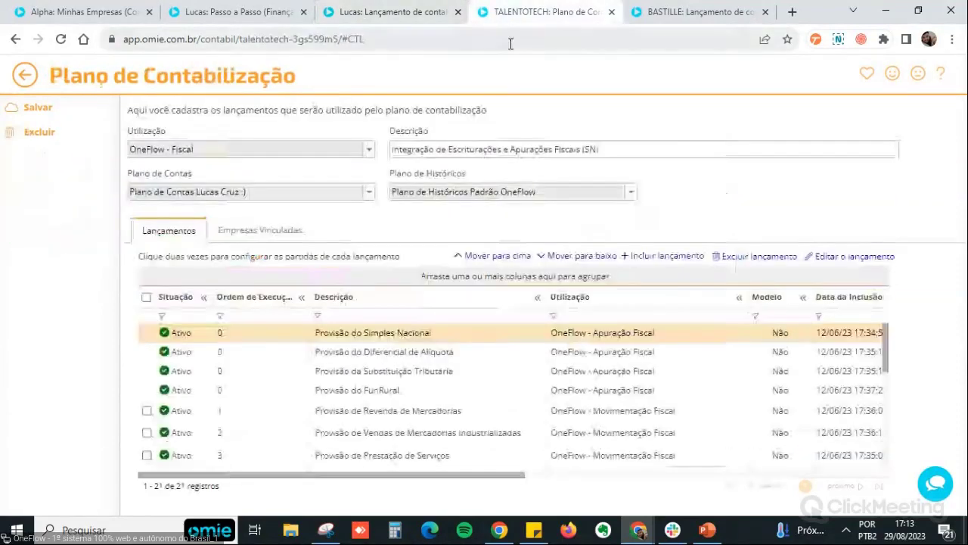
pyautogui.scroll(-6, 326, 386)
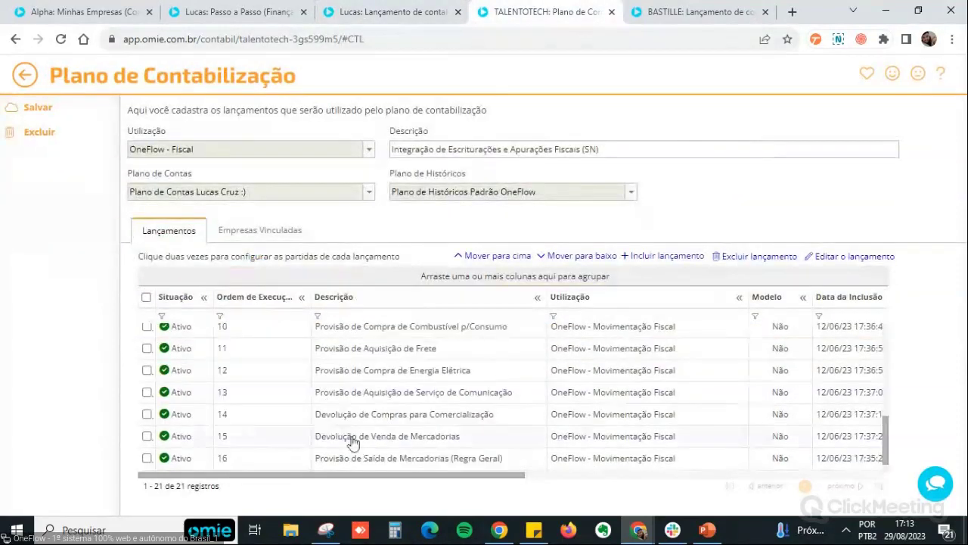
# - Open the Provisão de Prestação de Serviços entry in the TALENTOTECH plan and check the account rule on its Receita line
pyautogui.scroll(4, 352, 443)
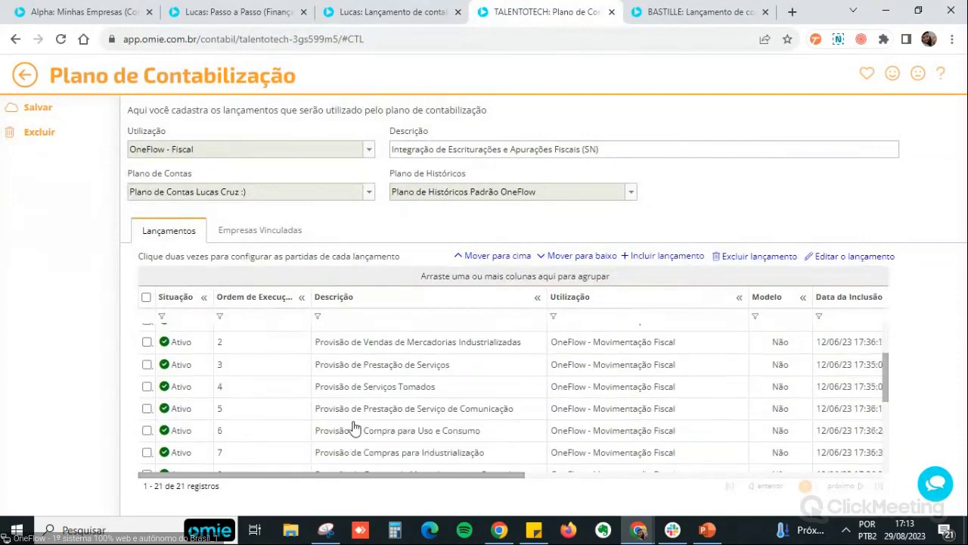
pyautogui.click(367, 371)
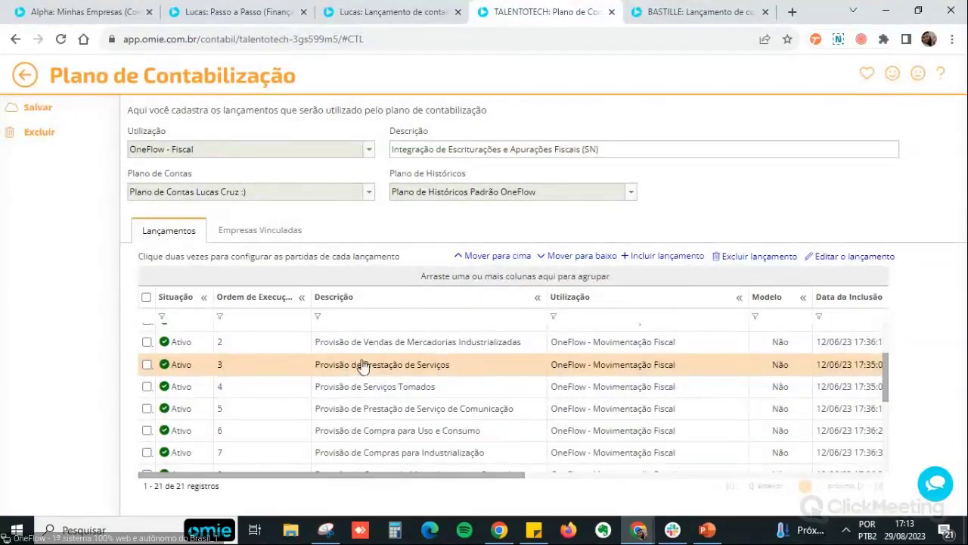
pyautogui.doubleClick(357, 364)
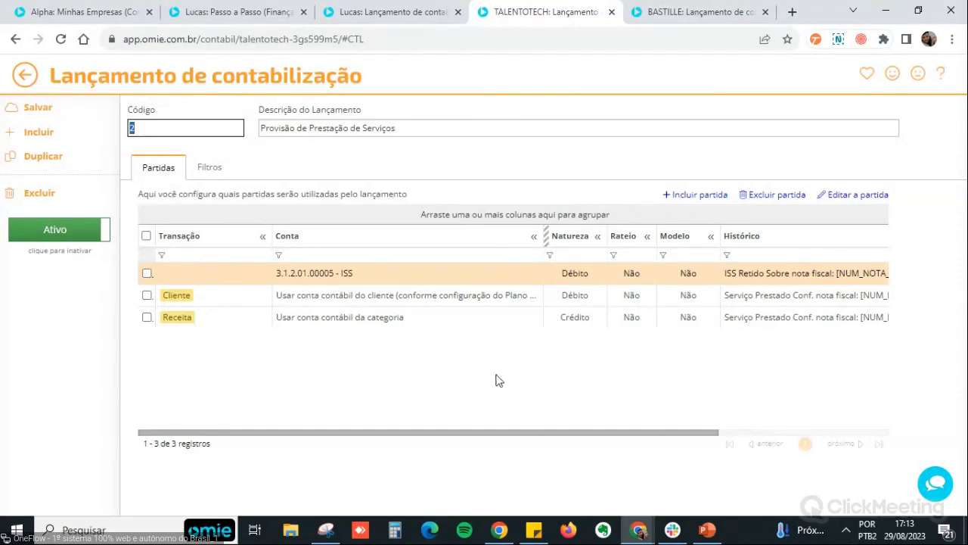
pyautogui.click(288, 317)
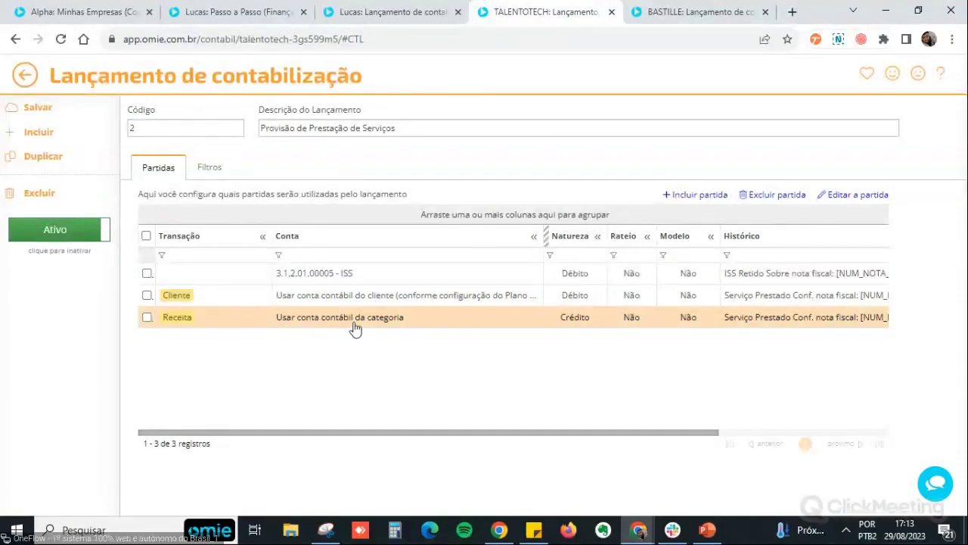
# - Compare the Receita line's account with the same entry in the other company's plan, ending back on TALENTOTECH's entry
pyautogui.click(376, 13)
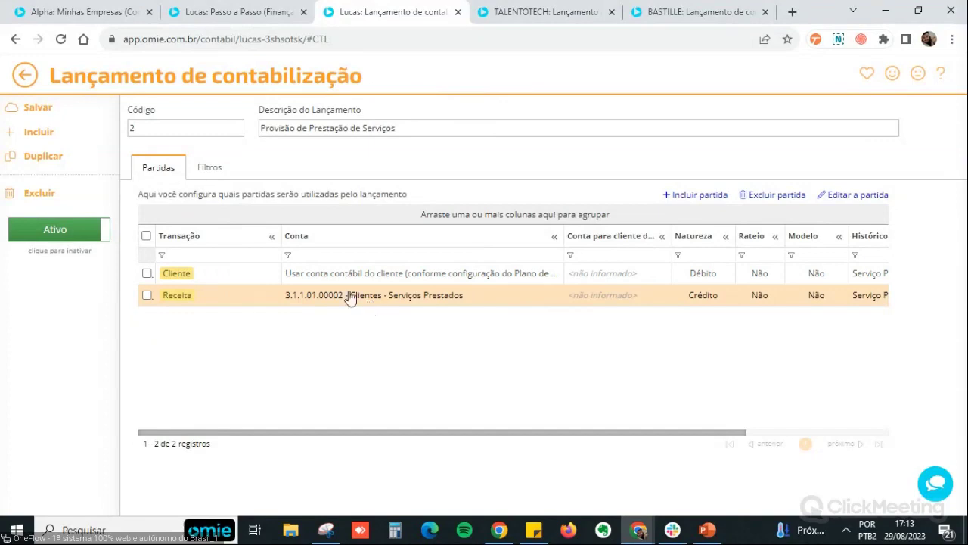
pyautogui.click(538, 12)
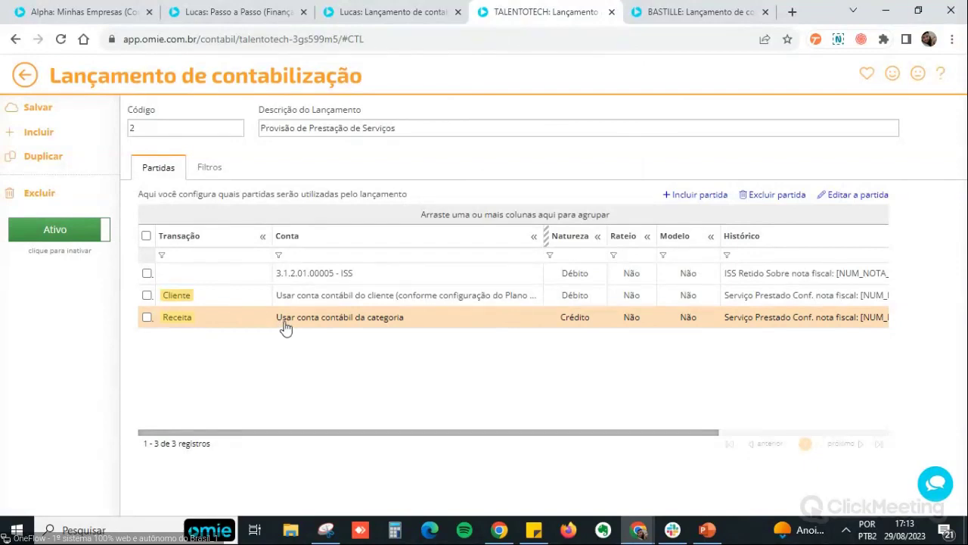
pyautogui.click(370, 14)
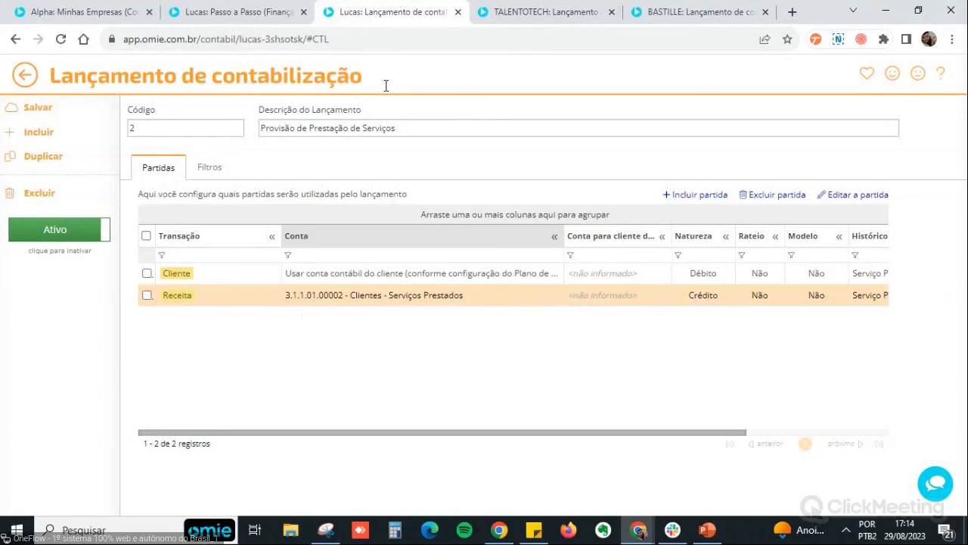
pyautogui.click(545, 11)
# - Open TALENTOTECH's Receita line and review which ledger account each revenue category is mapped to
pyautogui.click(384, 318)
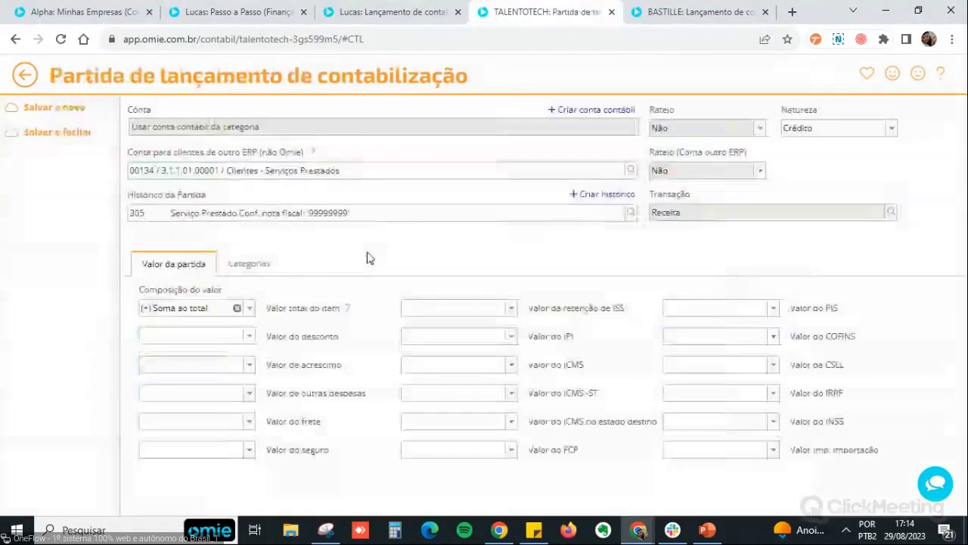
pyautogui.click(237, 265)
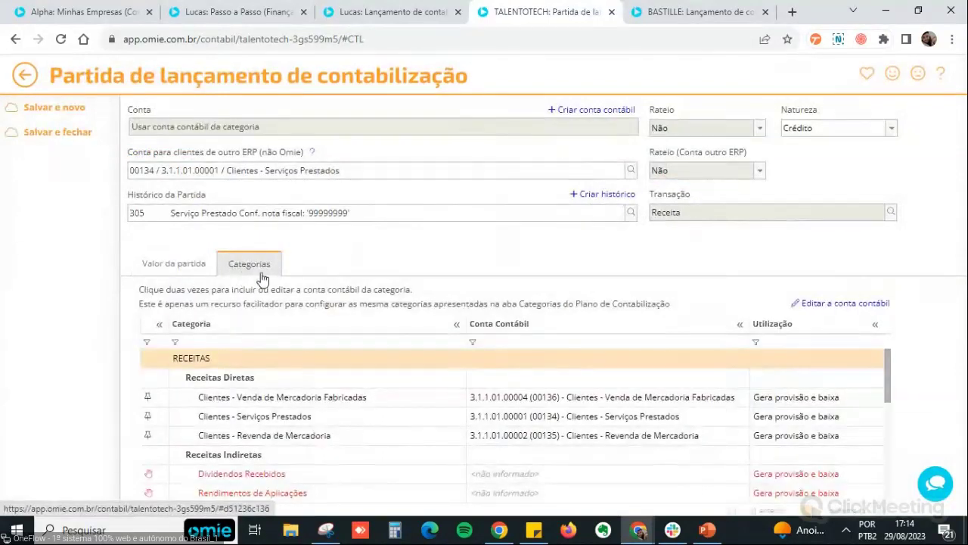
pyautogui.scroll(-1, 317, 404)
pyautogui.click(315, 393)
pyautogui.scroll(1, 315, 394)
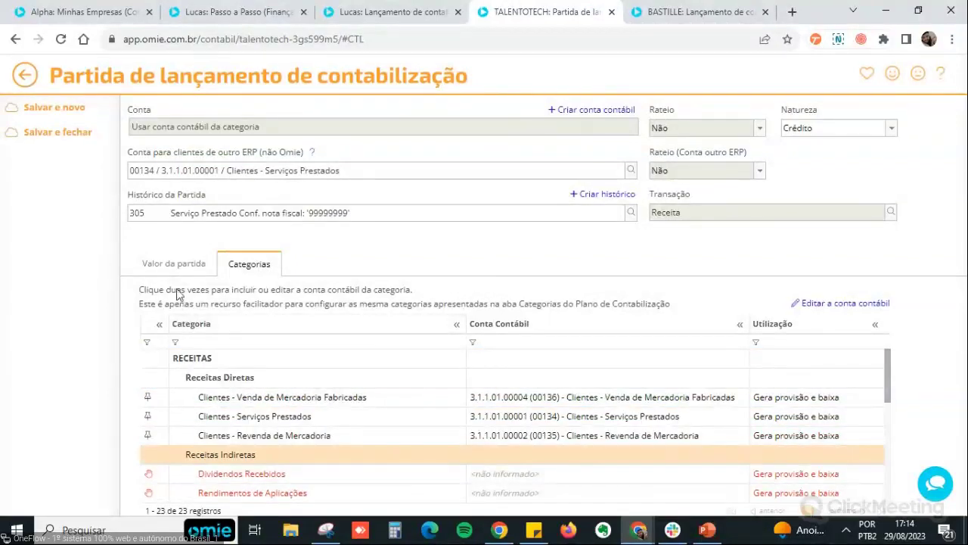
# - Return to the Receita line's value composition, examine the Conta para clientes de outro ERP account, and go back to the entry
pyautogui.click(173, 266)
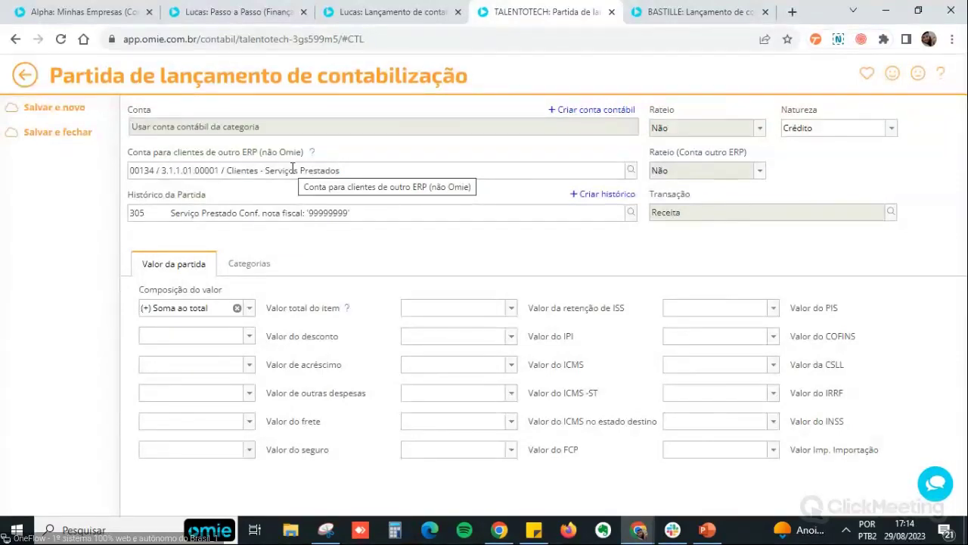
pyautogui.click(263, 172)
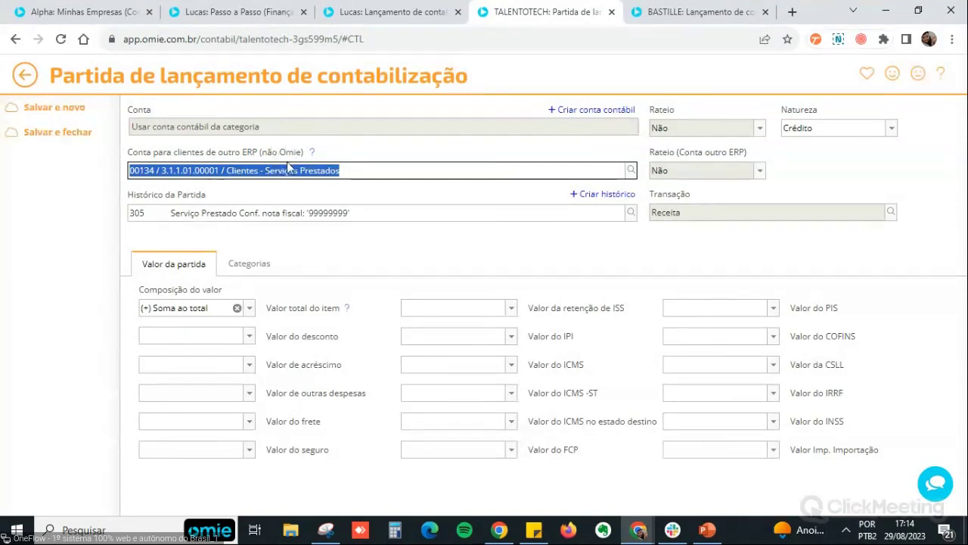
pyautogui.click(277, 133)
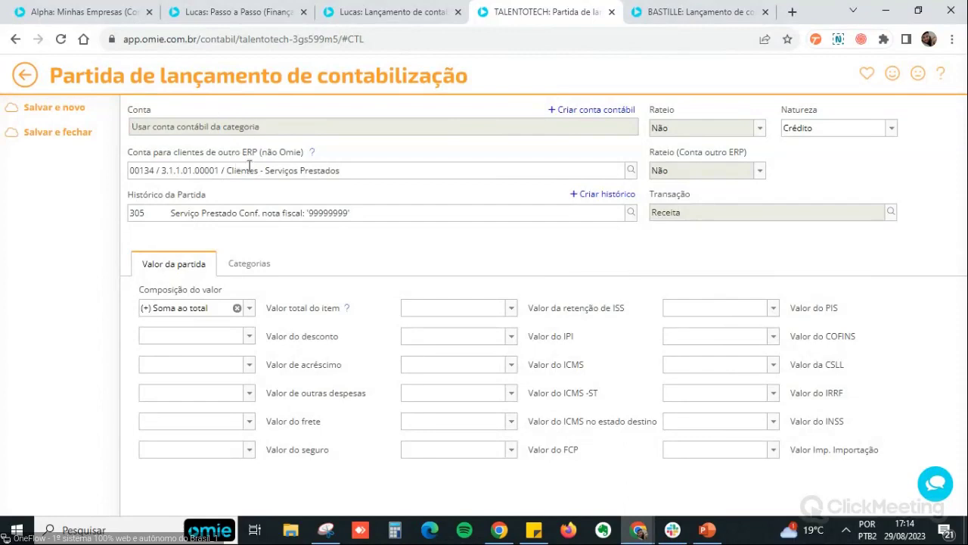
pyautogui.click(248, 168)
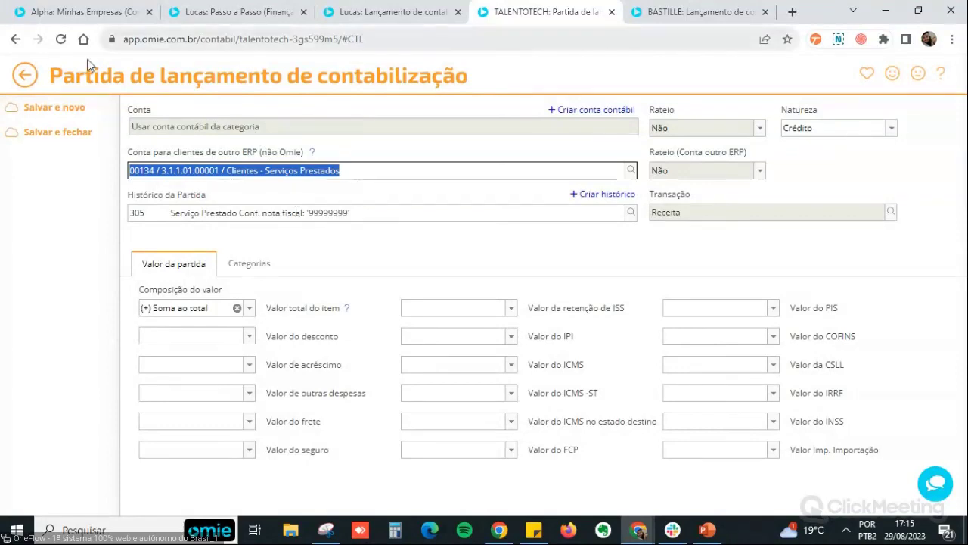
pyautogui.click(26, 81)
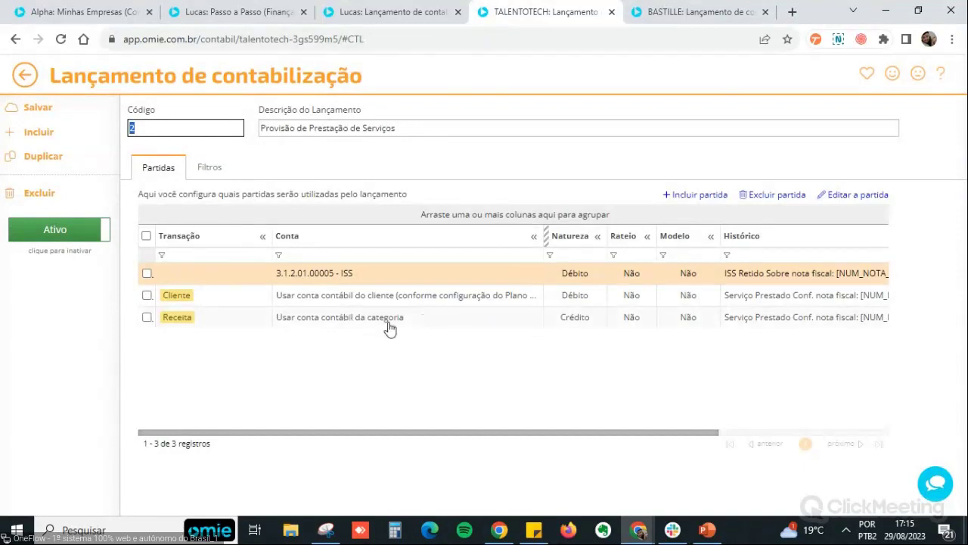
# - Reopen the Receita line to examine how Valor total do item composes its amount, and return to the entry
pyautogui.click(363, 327)
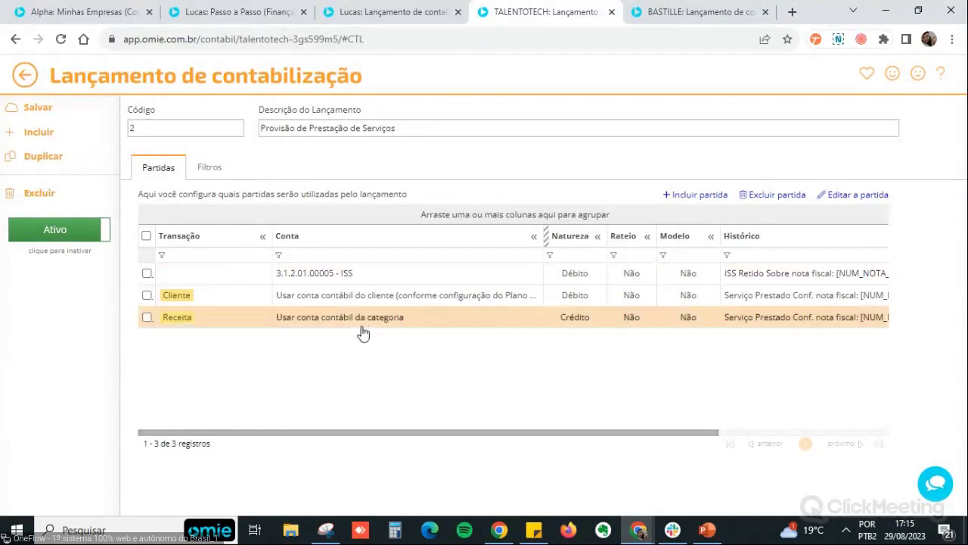
pyautogui.doubleClick(374, 318)
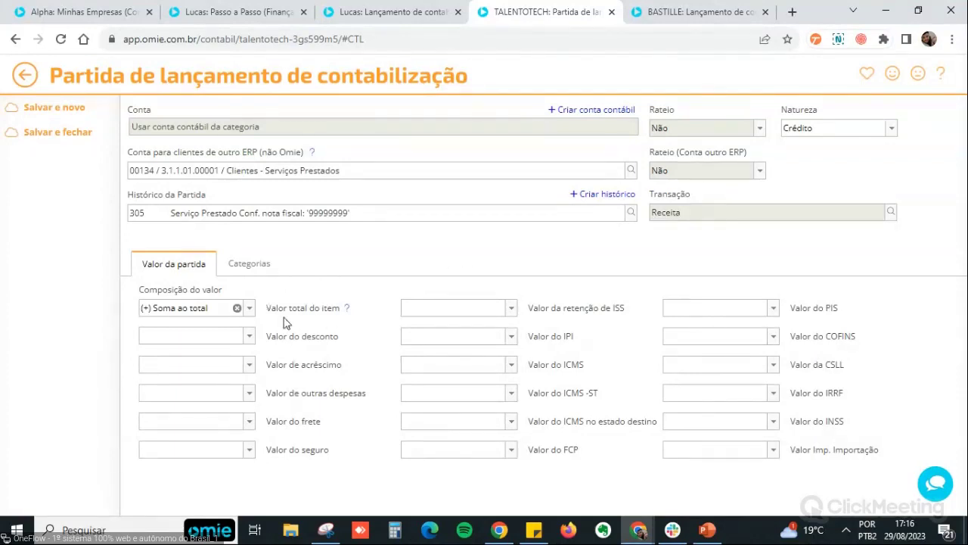
pyautogui.moveTo(352, 312)
pyautogui.click(23, 74)
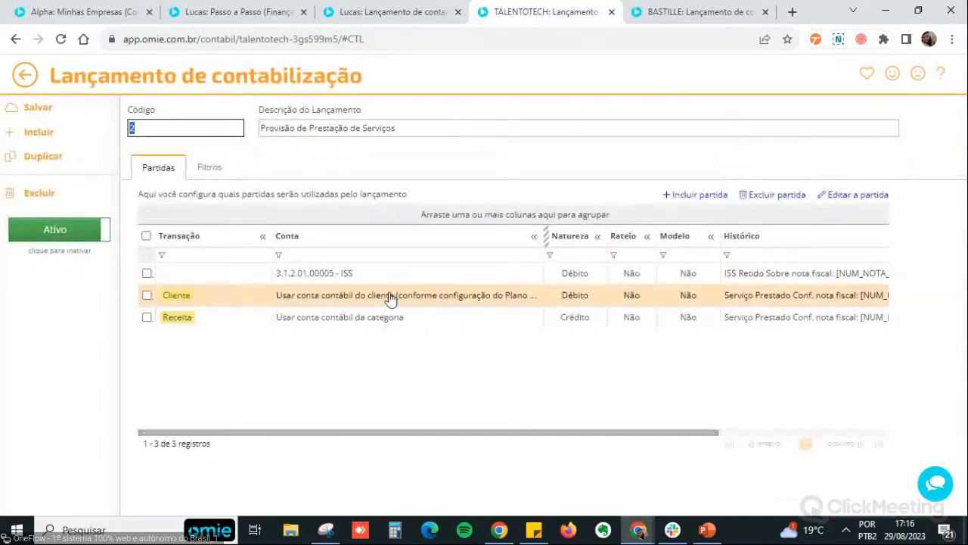
# - Open the Cliente line, examine the Valor total do item and Valor da retenção de ISS operations, and close the line
pyautogui.click(559, 298)
pyautogui.doubleClick(559, 298)
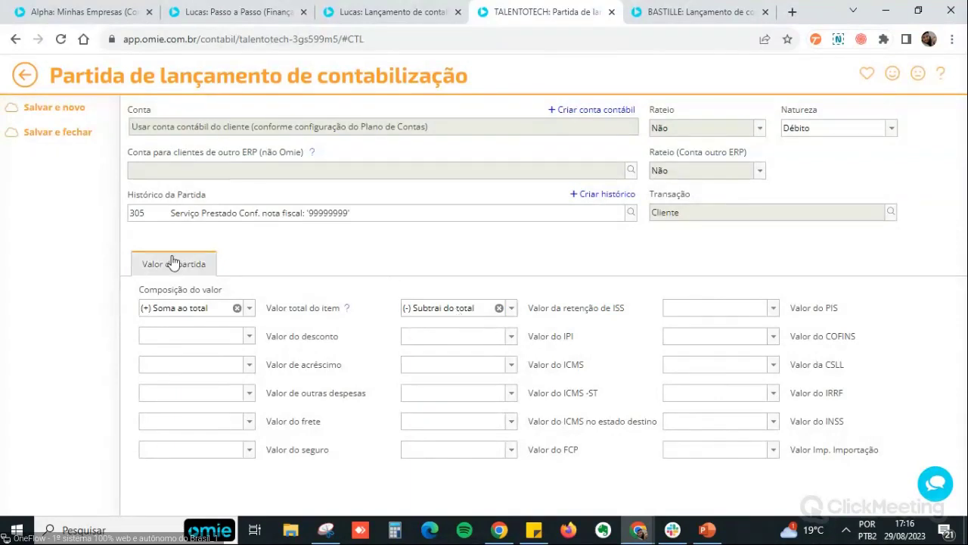
pyautogui.moveTo(210, 308); pyautogui.dragTo(128, 312)
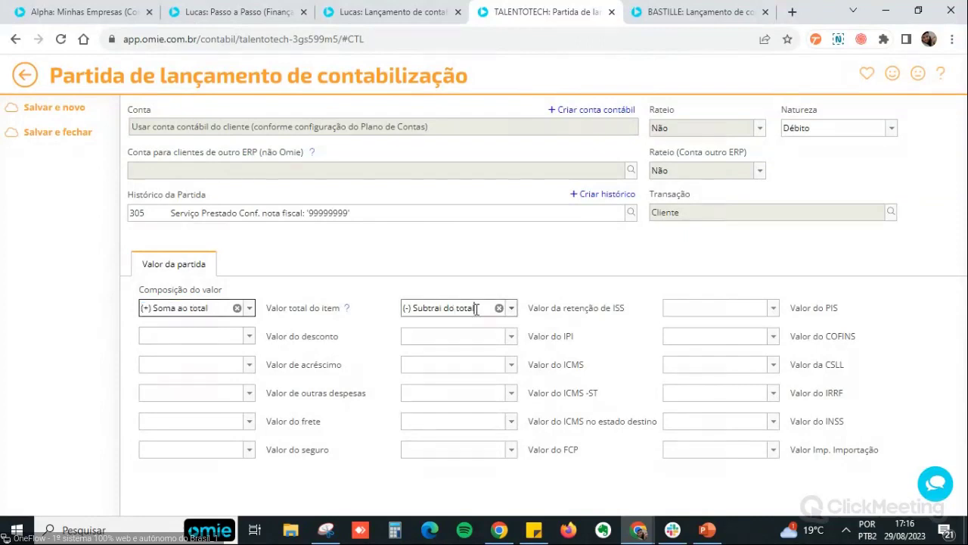
pyautogui.moveTo(476, 308); pyautogui.dragTo(400, 311)
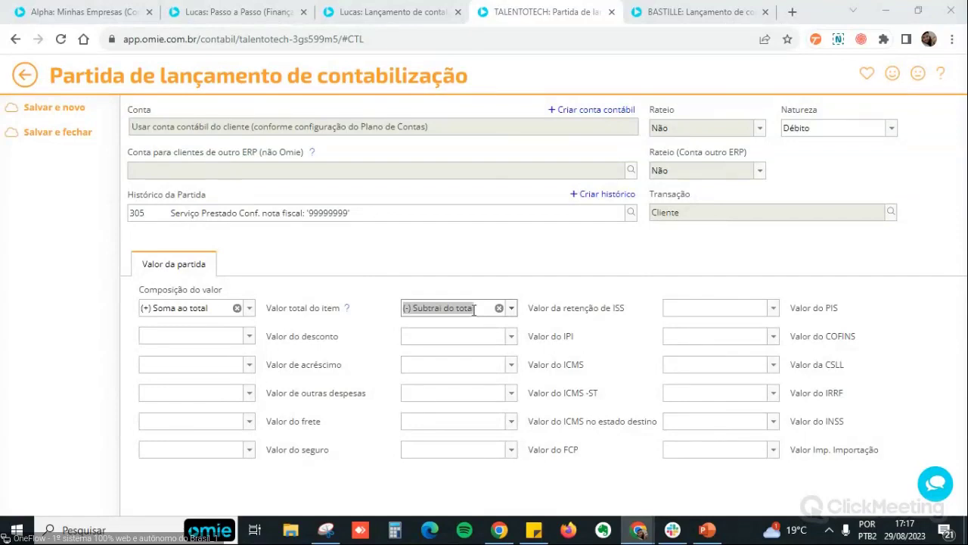
pyautogui.click(53, 106)
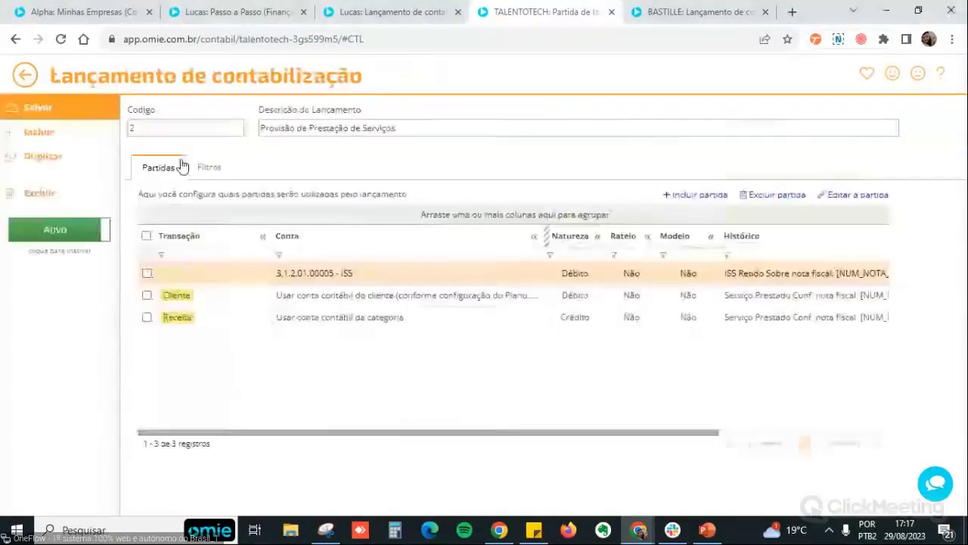
# - Open the ISS debit line, examine its Valor da retenção de ISS operation, and save and close the line
pyautogui.click(412, 318)
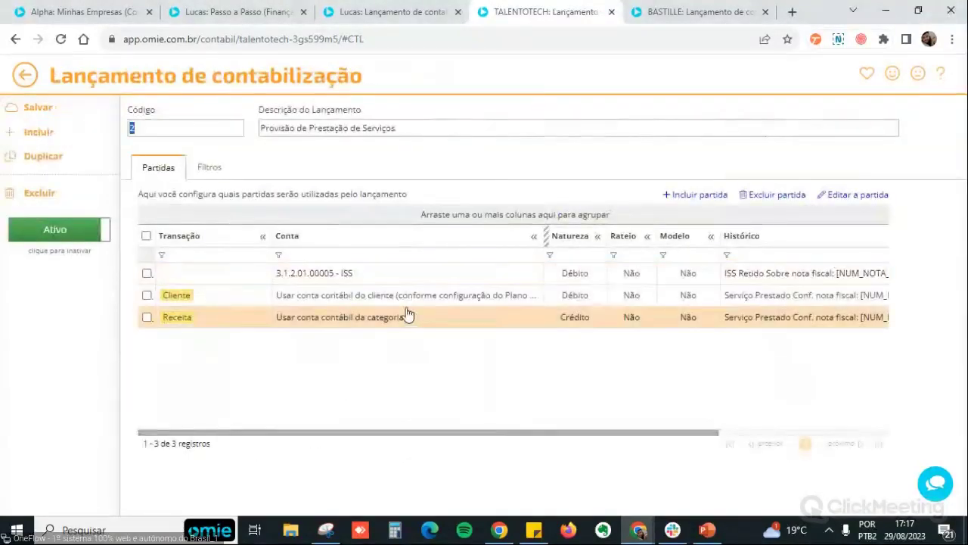
pyautogui.click(435, 298)
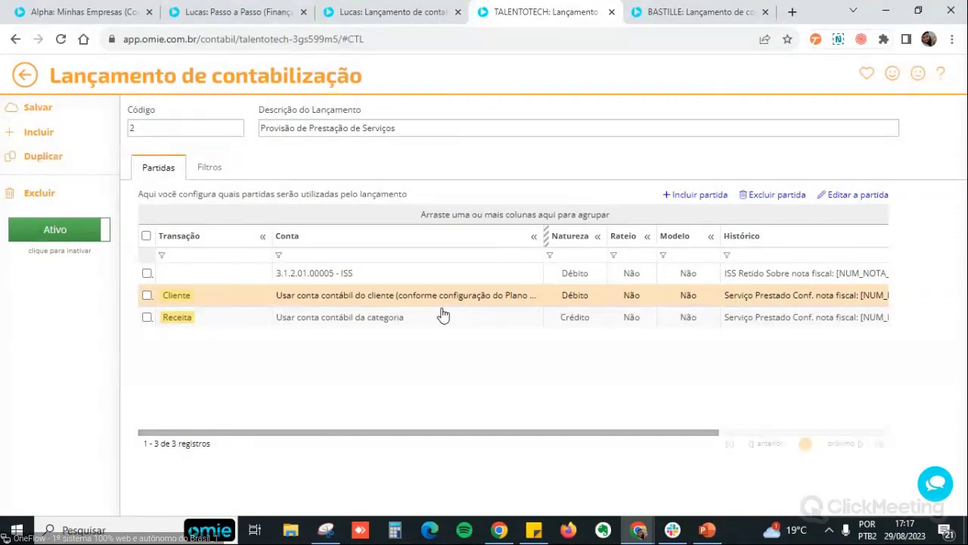
pyautogui.click(458, 283)
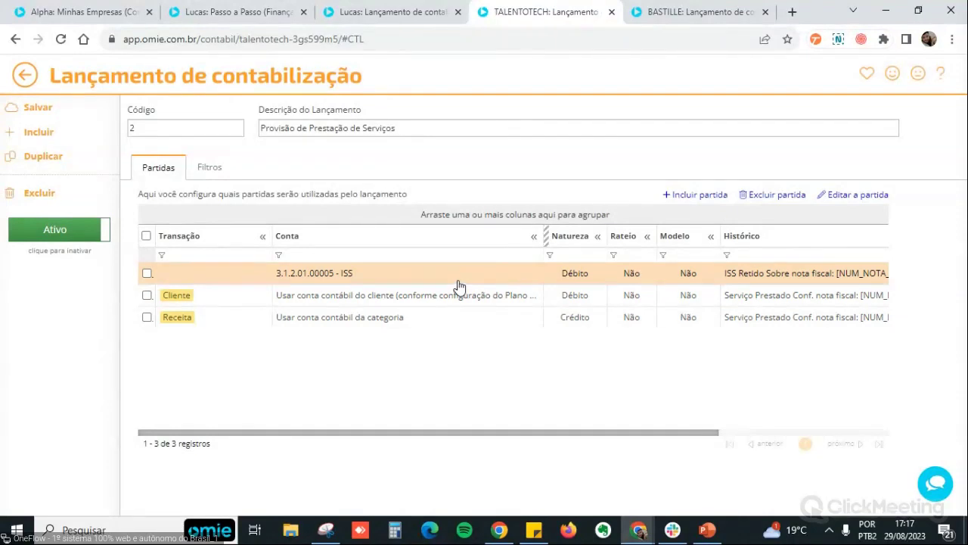
pyautogui.doubleClick(456, 275)
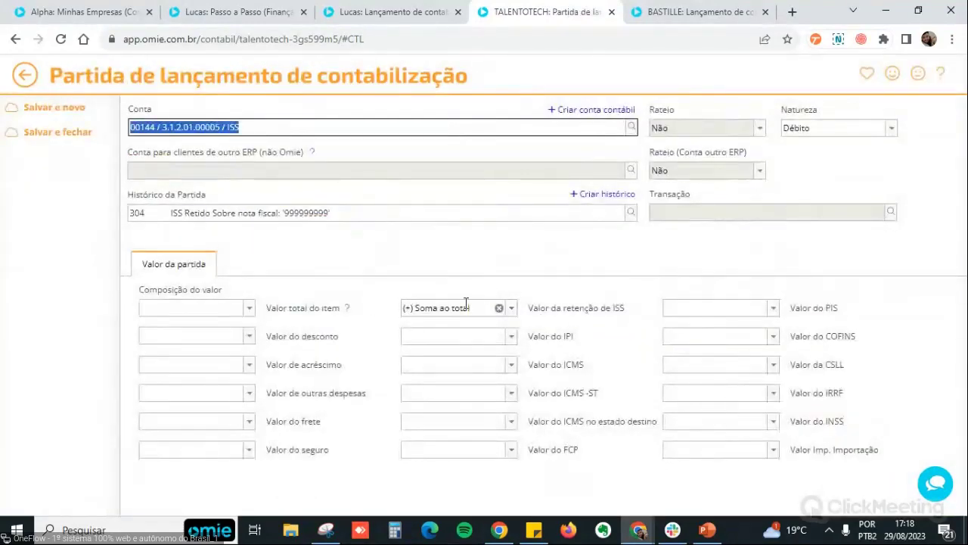
pyautogui.moveTo(485, 308); pyautogui.dragTo(424, 302)
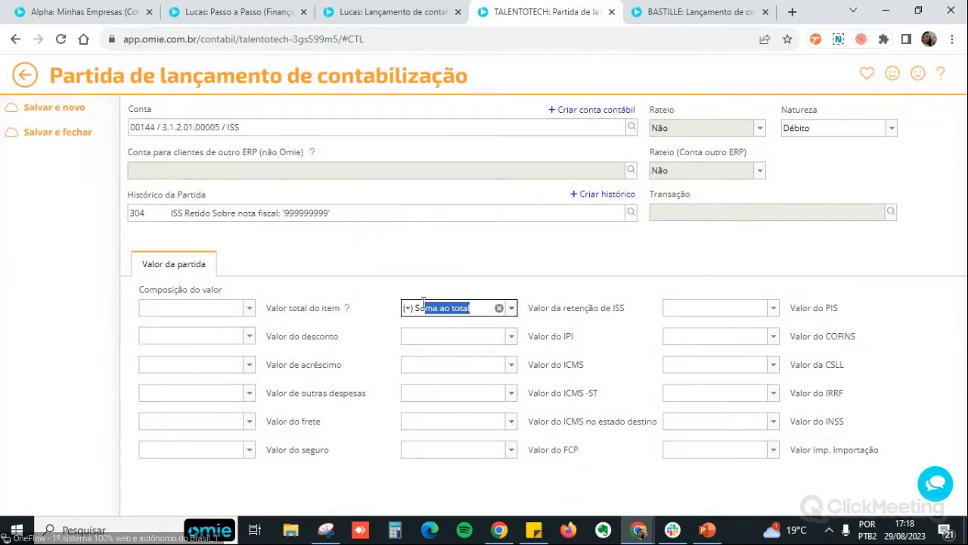
pyautogui.click(18, 74)
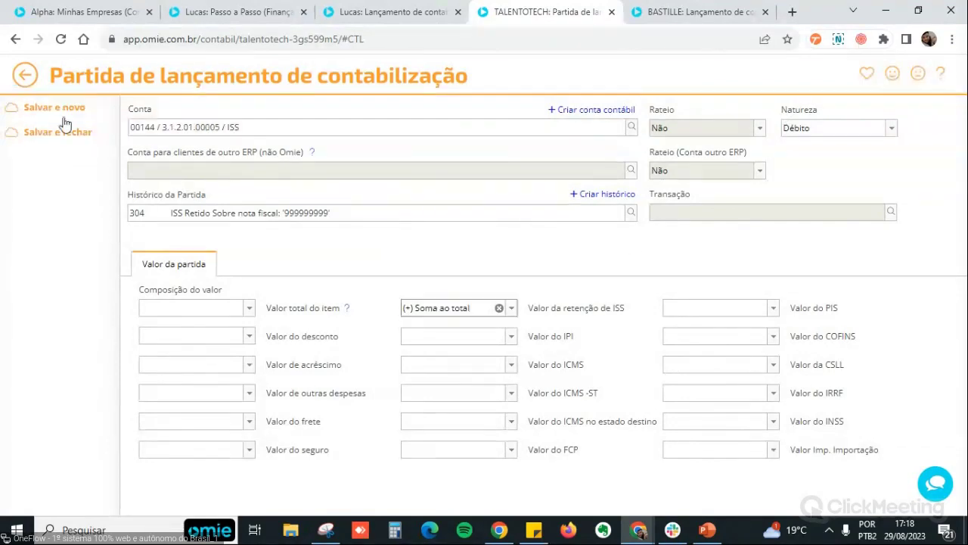
pyautogui.click(63, 130)
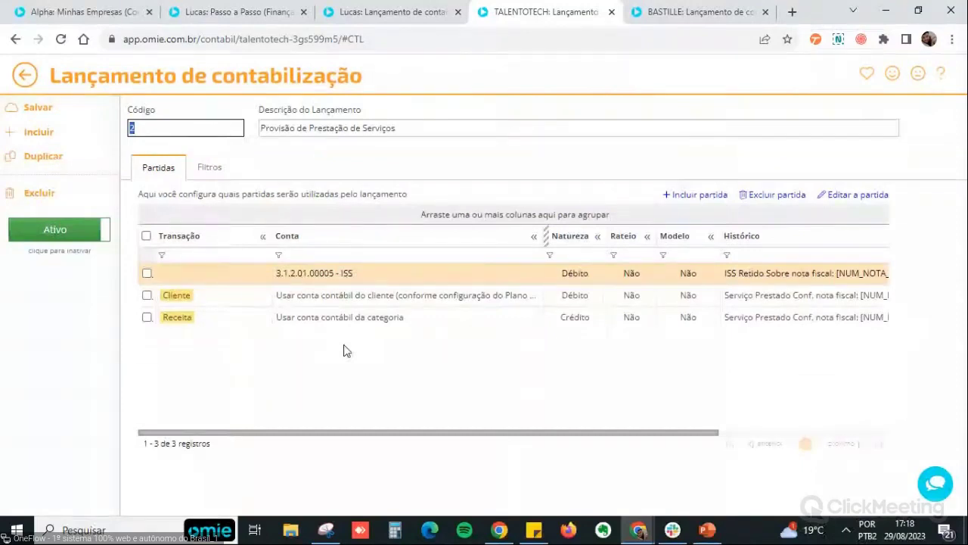
# - Switch to the BASTILLE company, leave its Provisão da COFINS entry, and find Provisão de Prestação de Serviços in the accounting plan
pyautogui.click(698, 13)
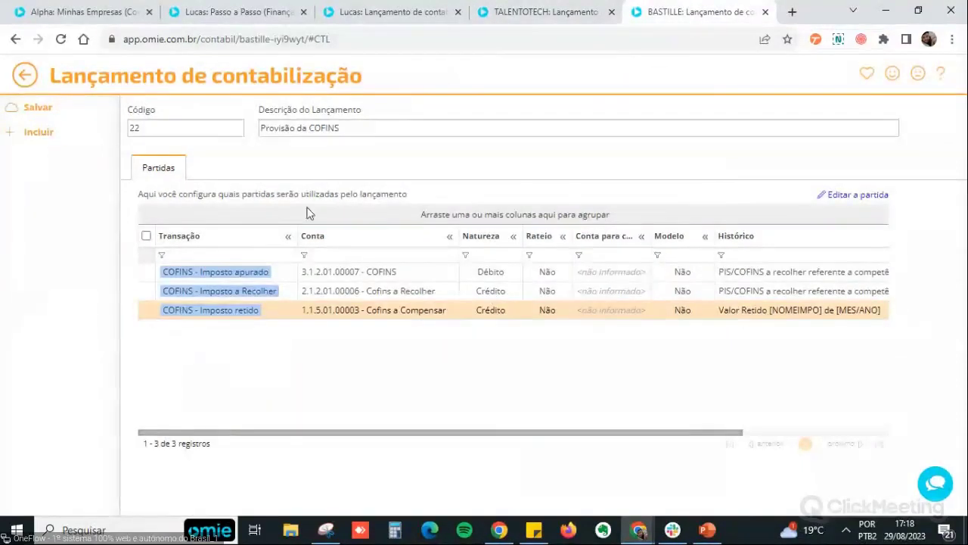
pyautogui.click(25, 78)
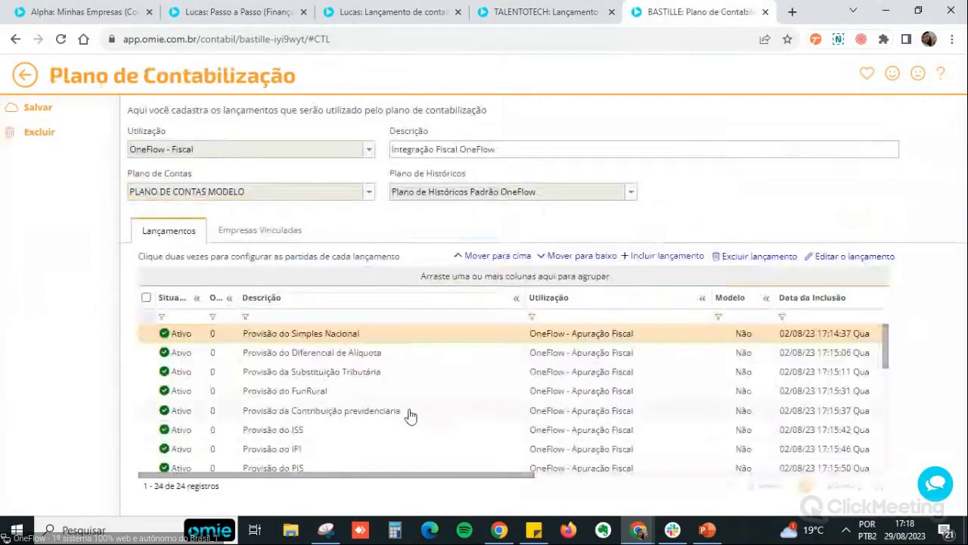
pyautogui.scroll(-5, 408, 415)
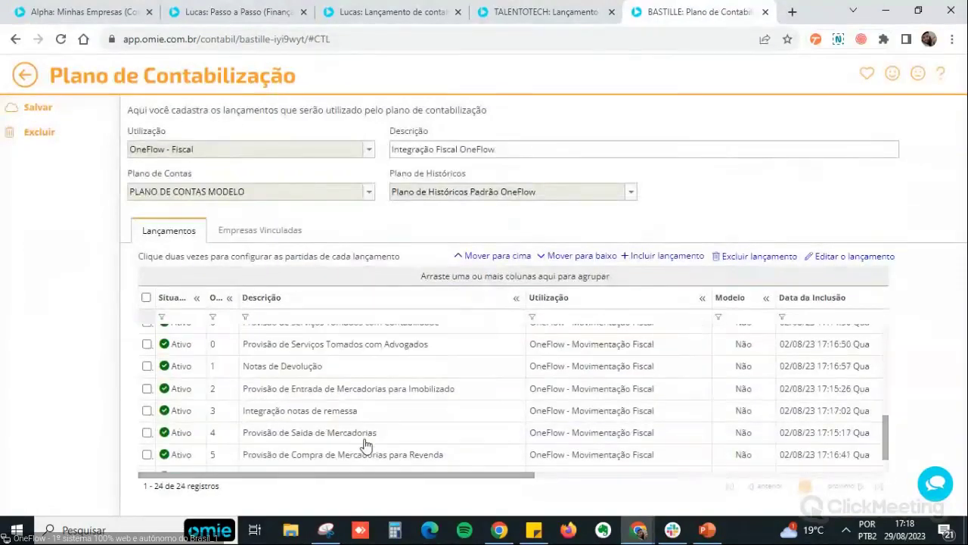
pyautogui.scroll(3, 358, 429)
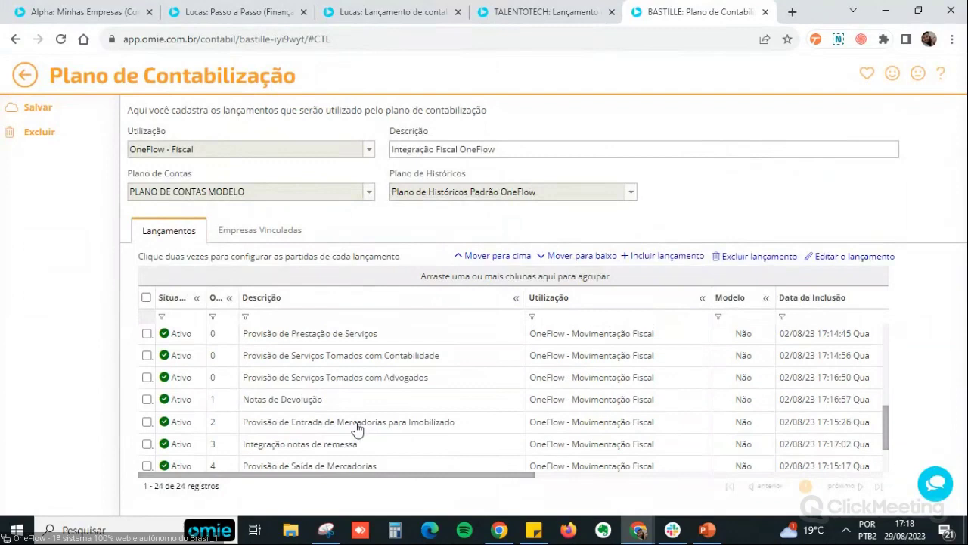
pyautogui.scroll(2, 358, 429)
# - Open BASTILLE's Provisão de Prestação de Serviços entry and examine its withheld-tax lines, starting with Pis a Compensar
pyautogui.click(348, 415)
pyautogui.doubleClick(348, 414)
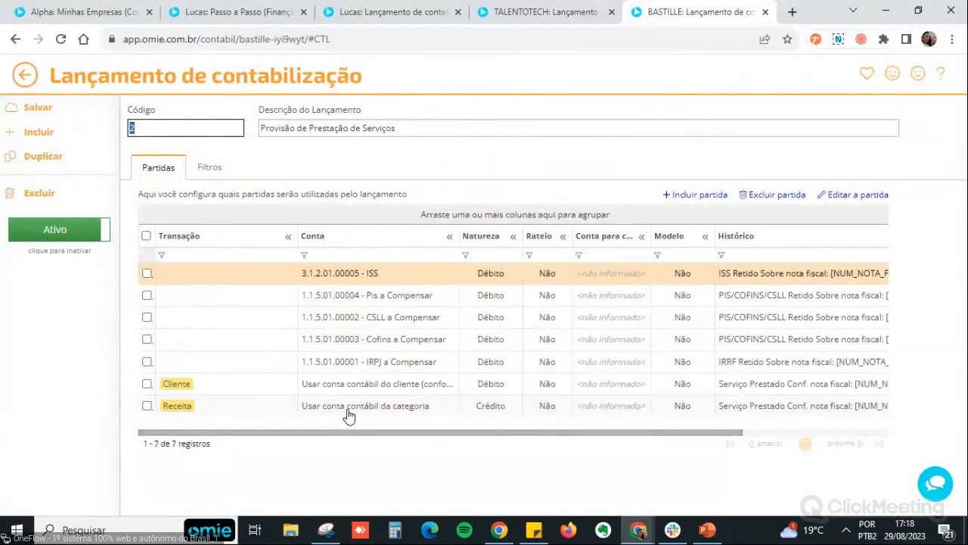
pyautogui.click(387, 301)
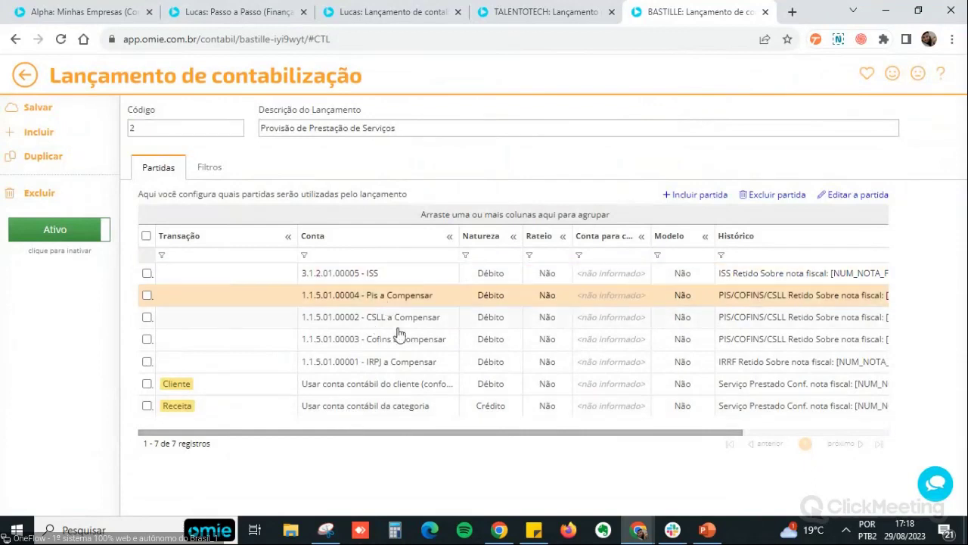
# - Open BASTILLE's Cliente line, examine its added item total and subtracted withheld taxes, and return to the accounting plan
pyautogui.doubleClick(417, 383)
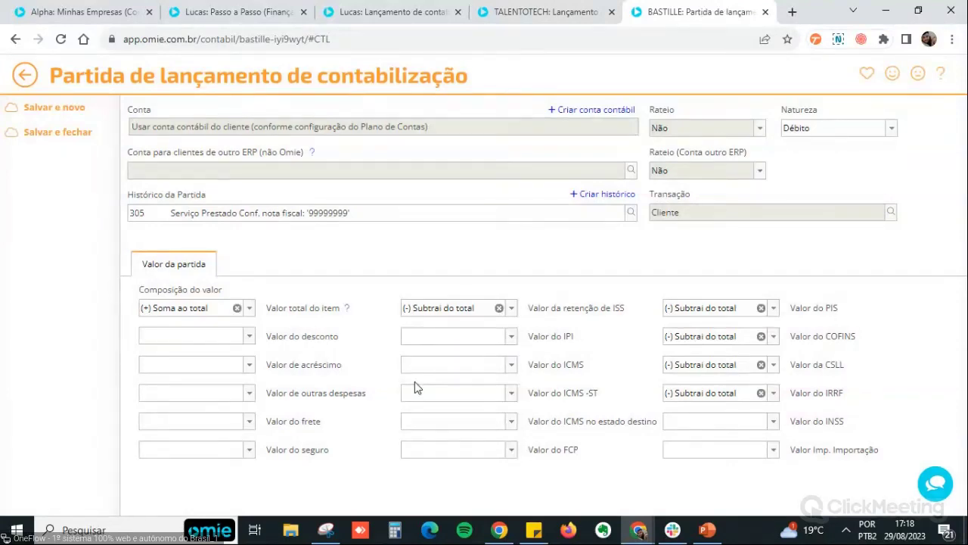
pyautogui.click(26, 76)
pyautogui.click(29, 79)
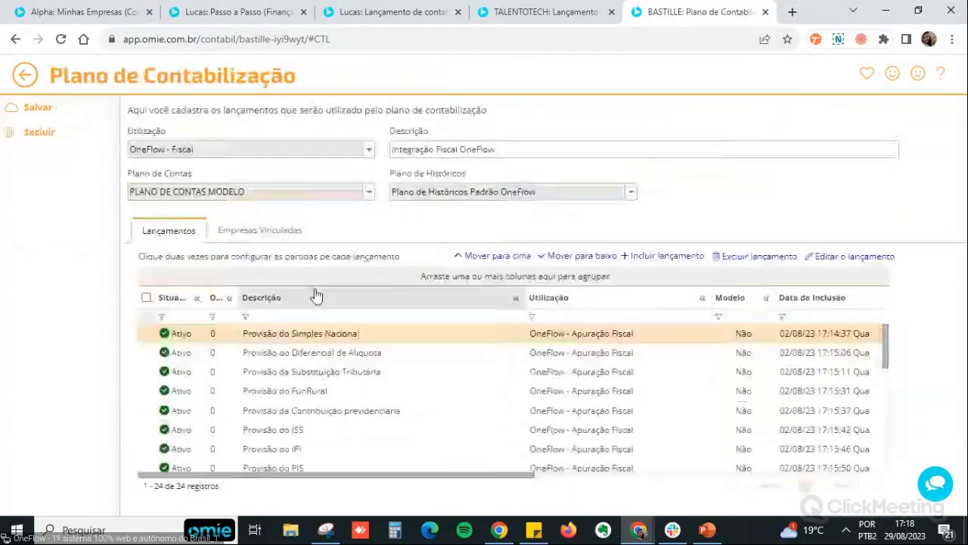
pyautogui.scroll(-1, 292, 341)
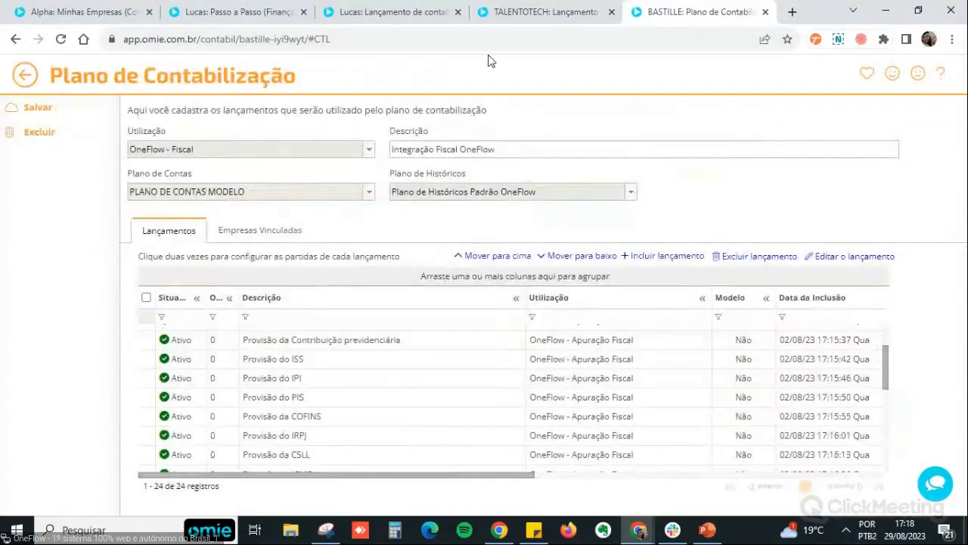
# - Switch to the company using Plano de Contas Dinâmico OneFlow, return to its accounting plan, and review its entries
pyautogui.click(533, 11)
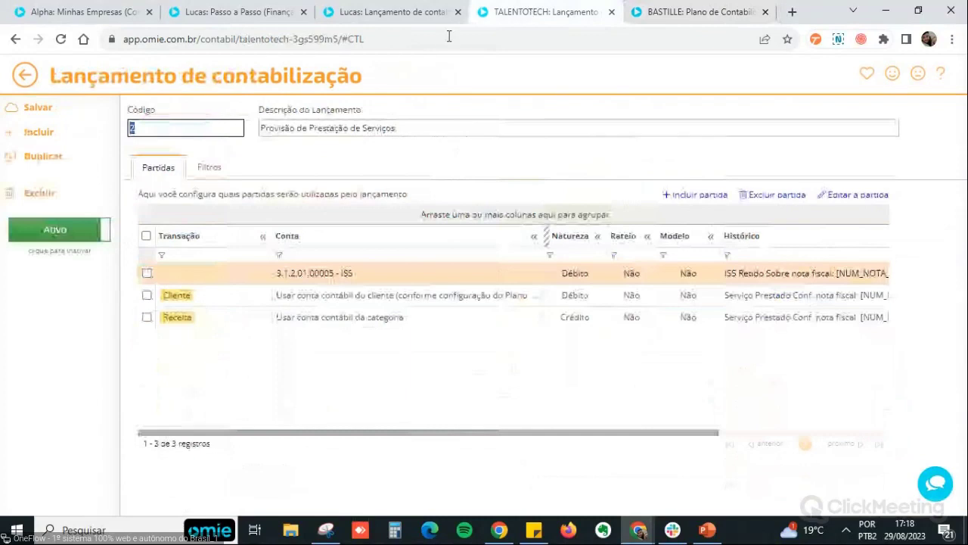
pyautogui.click(389, 12)
pyautogui.click(27, 76)
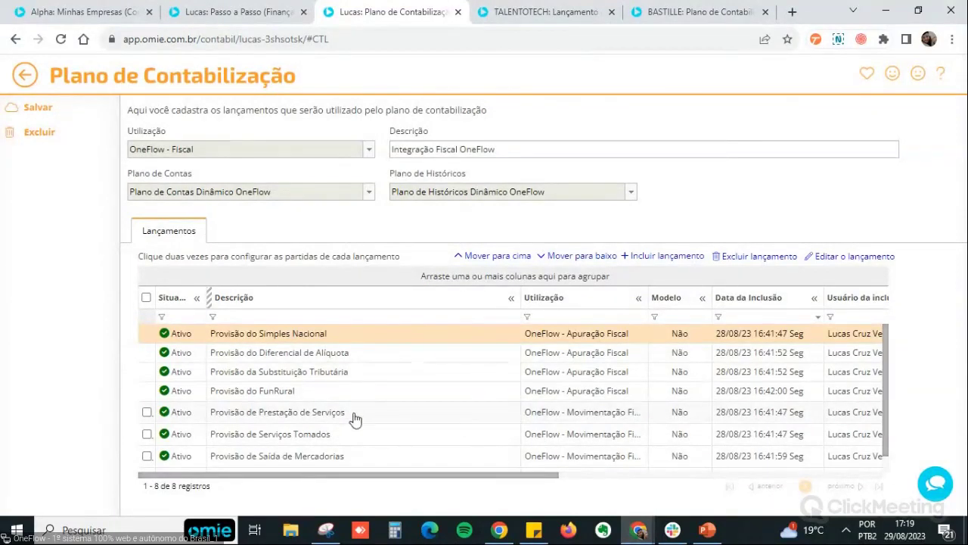
pyautogui.scroll(-1, 354, 424)
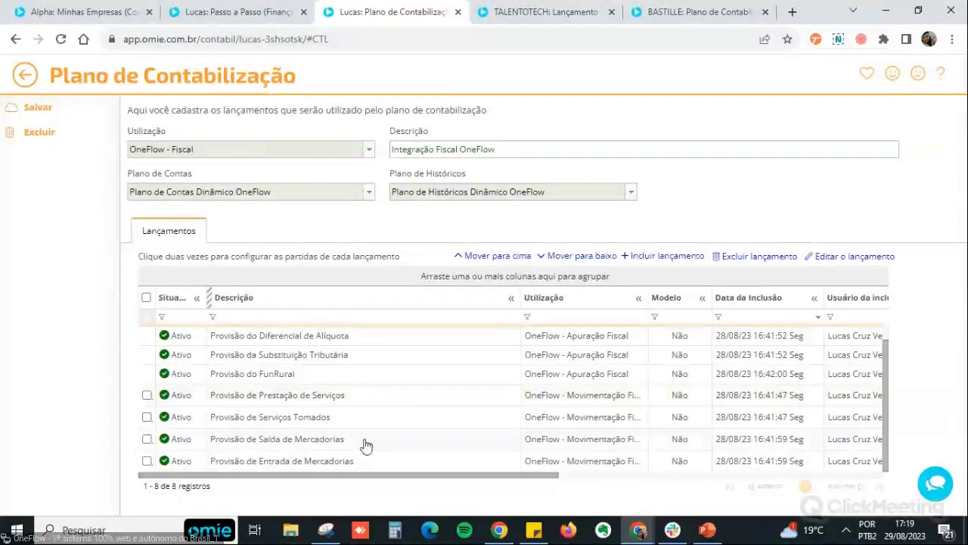
# - Open the Provisão de Entrada de Mercadorias entry and examine its Fornecedor and Despesa lines
pyautogui.click(299, 465)
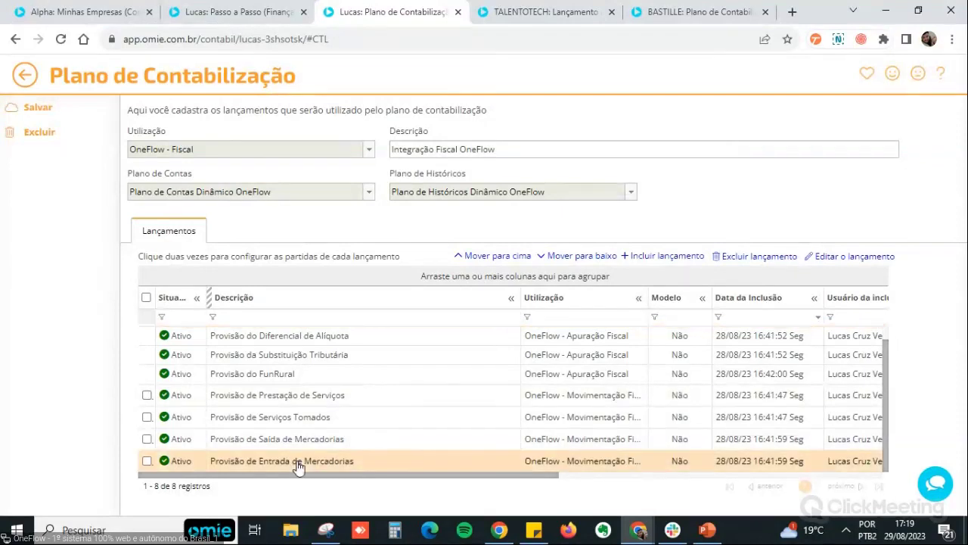
pyautogui.doubleClick(299, 465)
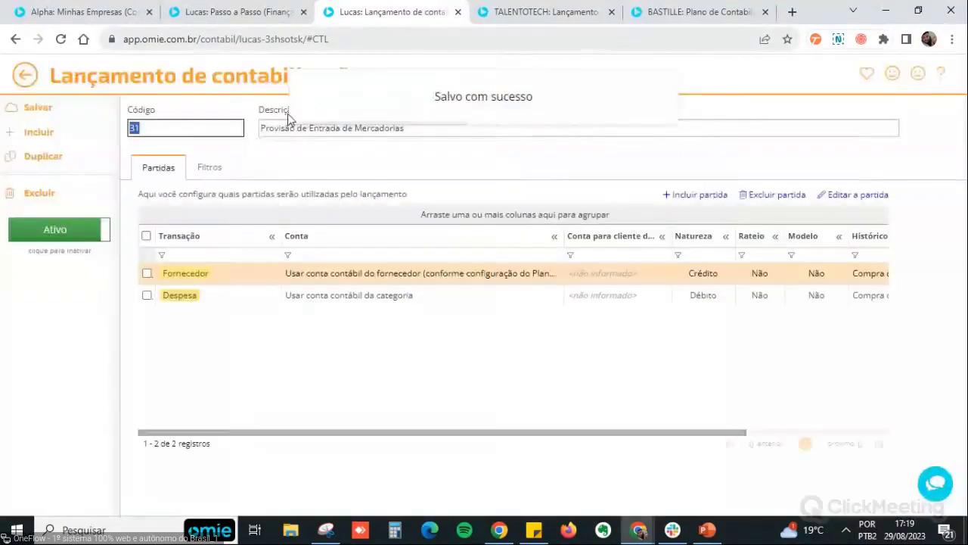
pyautogui.click(355, 125)
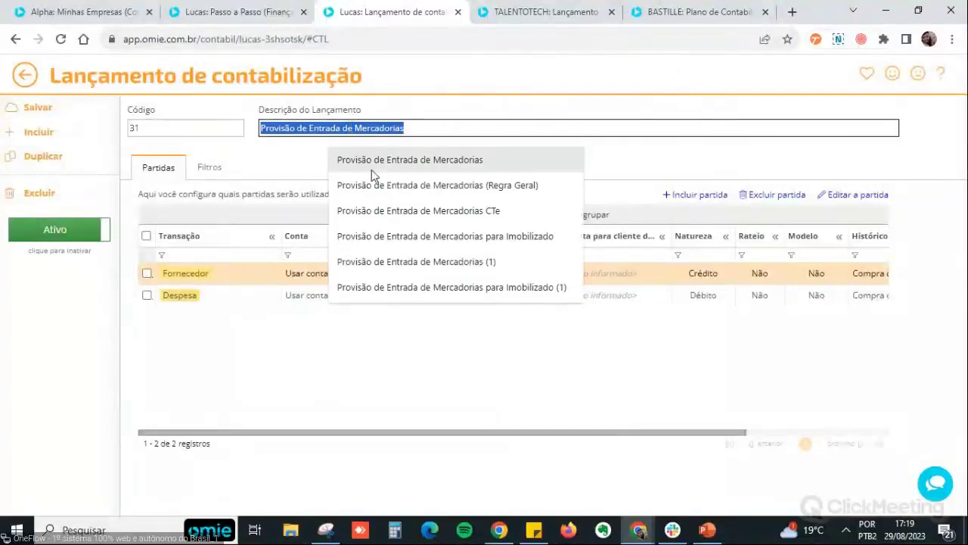
pyautogui.click(225, 354)
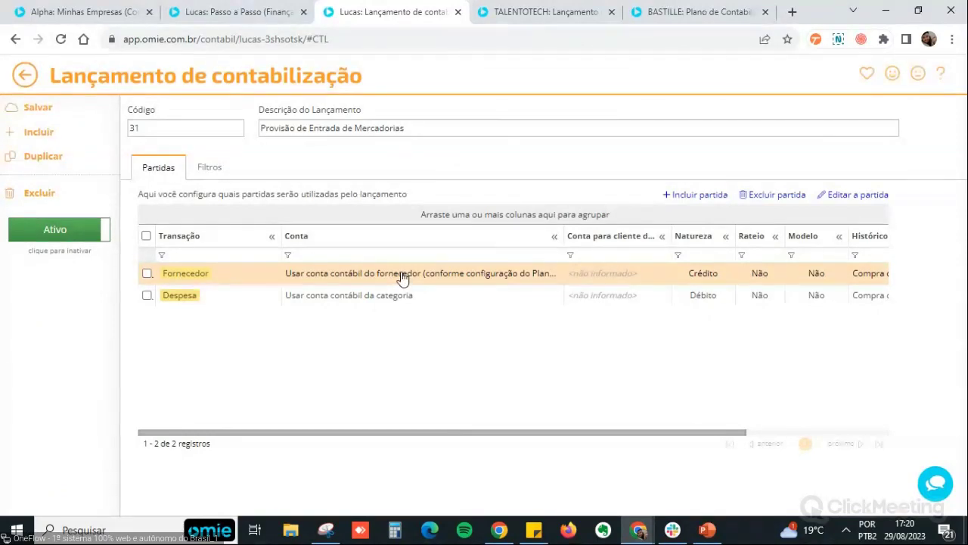
pyautogui.click(294, 303)
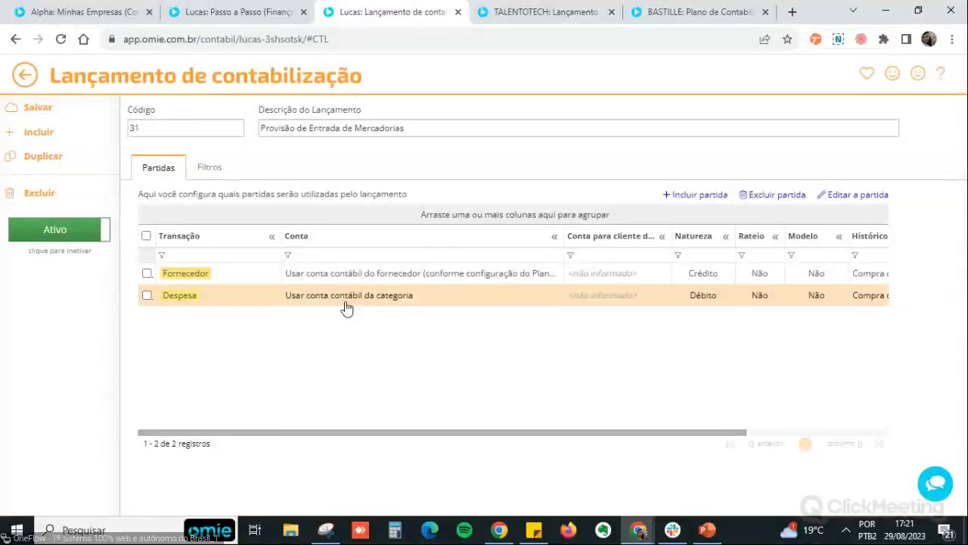
# - Return to TALENTOTECH's accounting plan and review the provisions for Uso e Consumo, Industrialização and Mercadorias para Revenda purchases
pyautogui.click(535, 12)
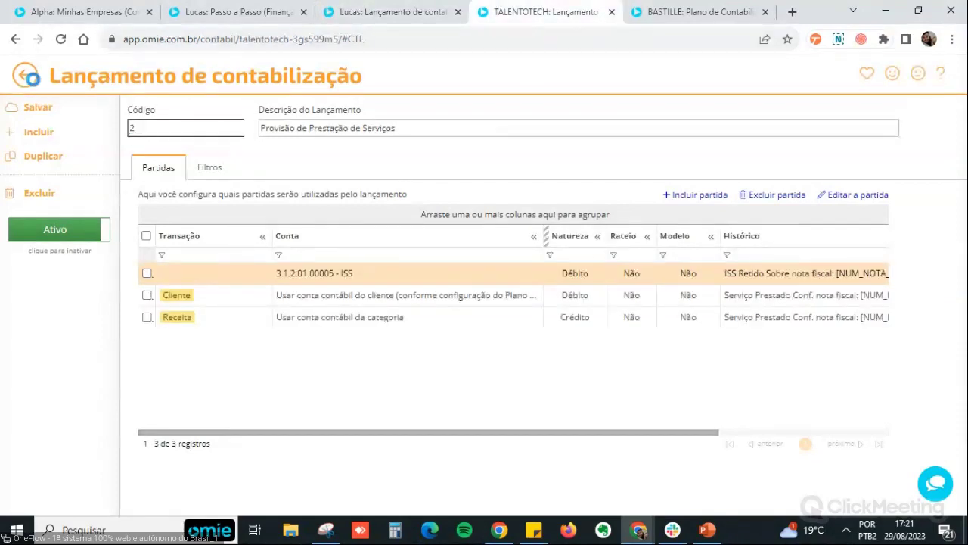
pyautogui.click(28, 75)
pyautogui.scroll(-3, 280, 339)
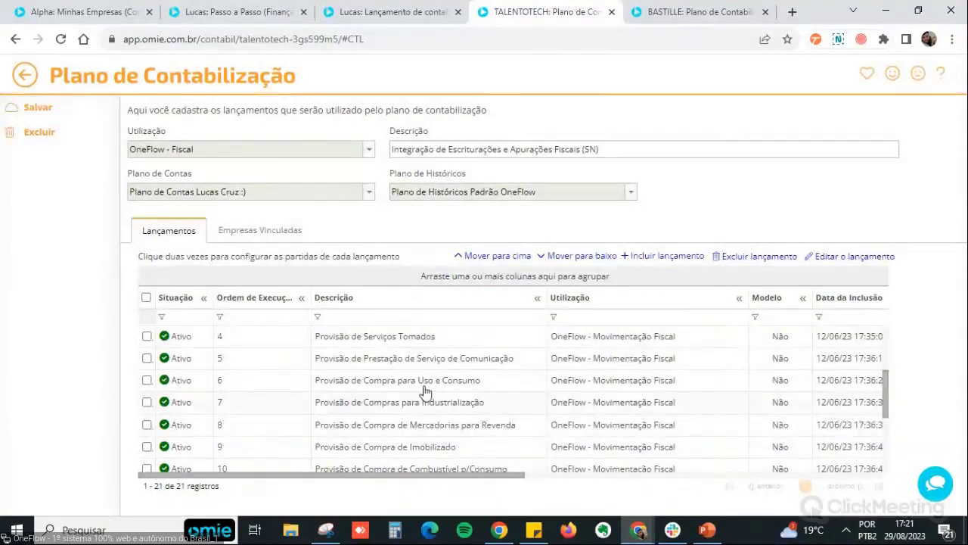
pyautogui.click(353, 407)
pyautogui.click(367, 387)
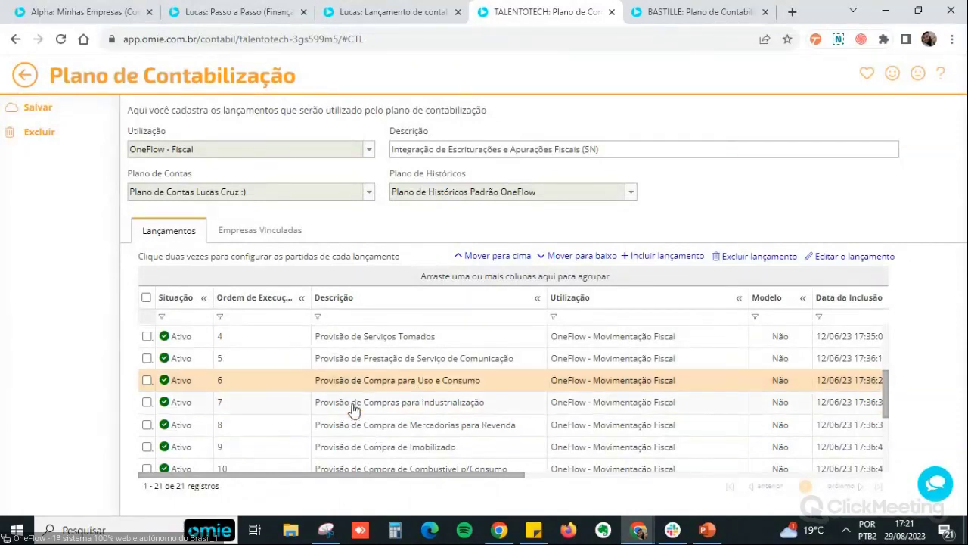
pyautogui.click(368, 361)
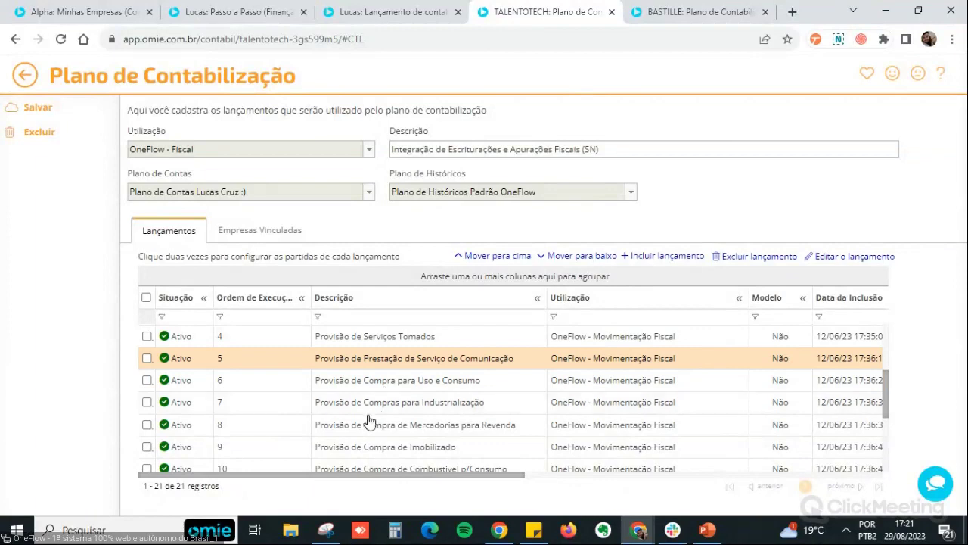
pyautogui.click(391, 409)
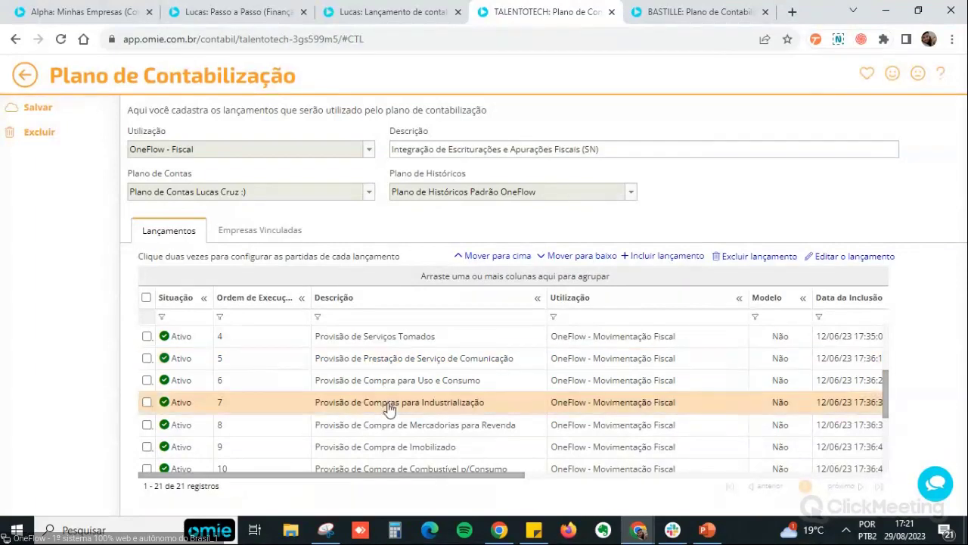
pyautogui.click(411, 428)
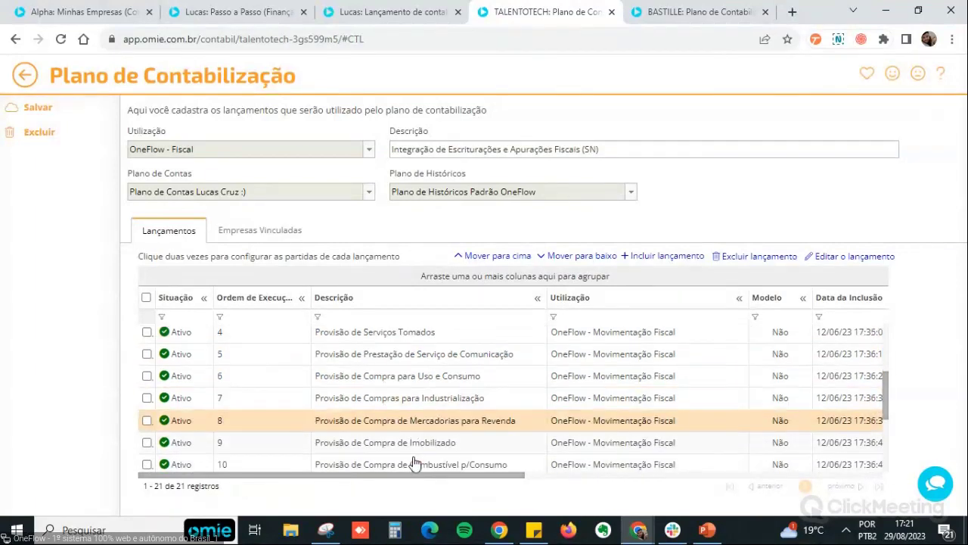
# - Review the plan's provisions for Imobilizado, Combustível, Frete and Energia Elétrica, along with the entries that follow them
pyautogui.scroll(-1, 412, 409)
pyautogui.click(409, 384)
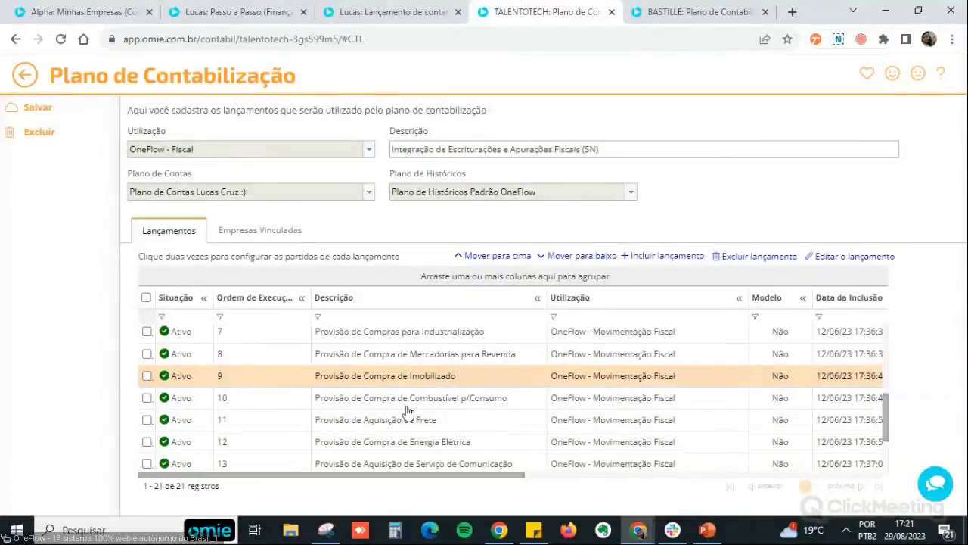
pyautogui.click(407, 405)
pyautogui.click(411, 426)
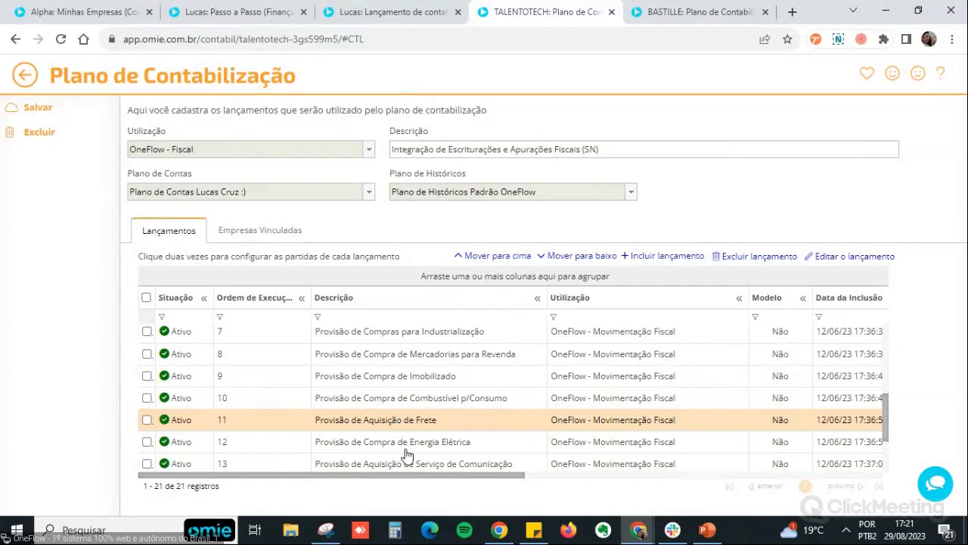
pyautogui.click(407, 449)
pyautogui.scroll(-1, 400, 420)
pyautogui.scroll(-1, 401, 420)
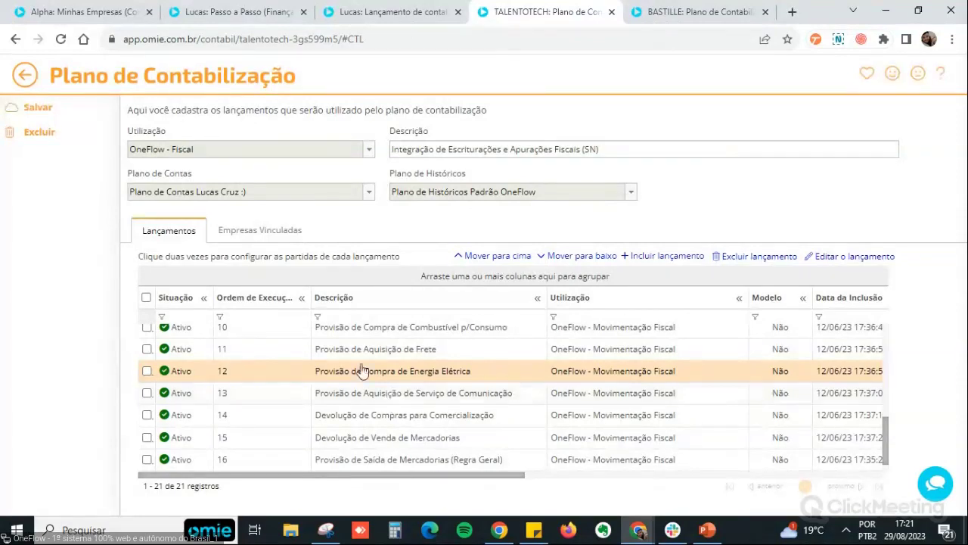
# - Open Provisão de Compra para Uso e Consumo and examine its Despesa line, including the account for clients of another ERP
pyautogui.scroll(3, 369, 393)
pyautogui.scroll(2, 373, 406)
pyautogui.doubleClick(408, 382)
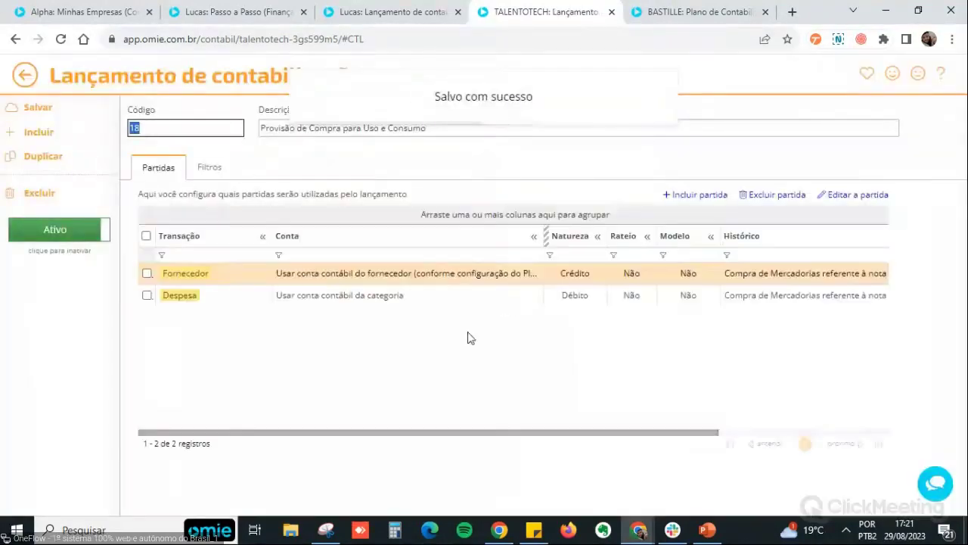
pyautogui.click(315, 301)
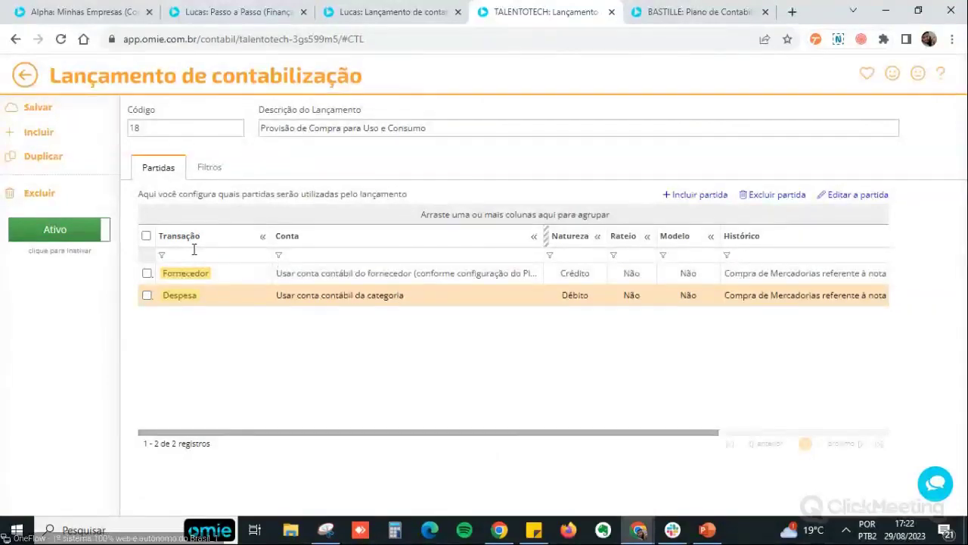
pyautogui.doubleClick(231, 301)
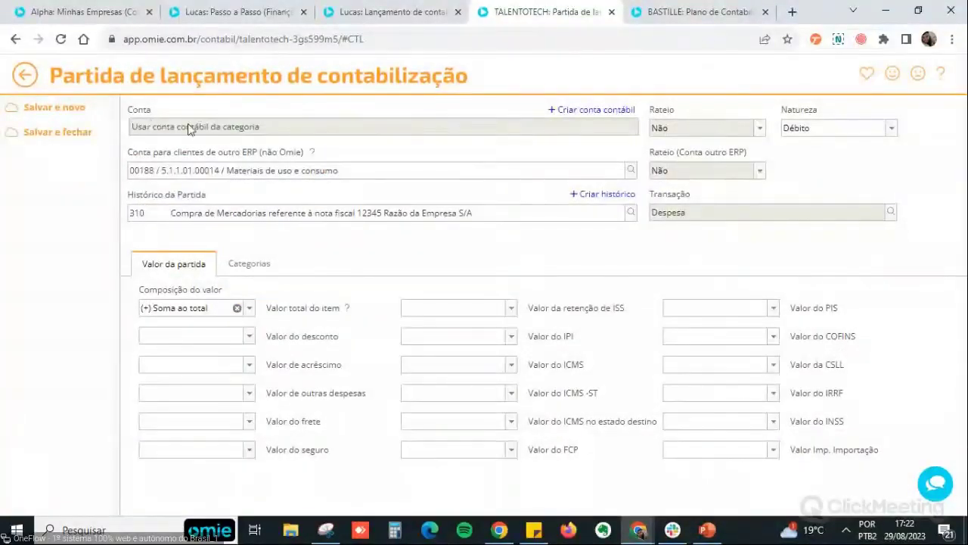
pyautogui.click(204, 171)
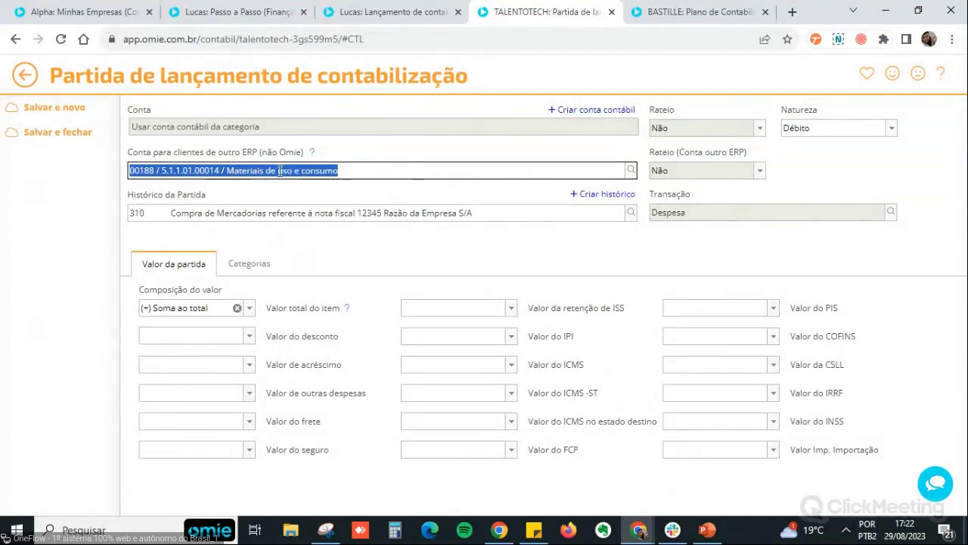
pyautogui.click(27, 74)
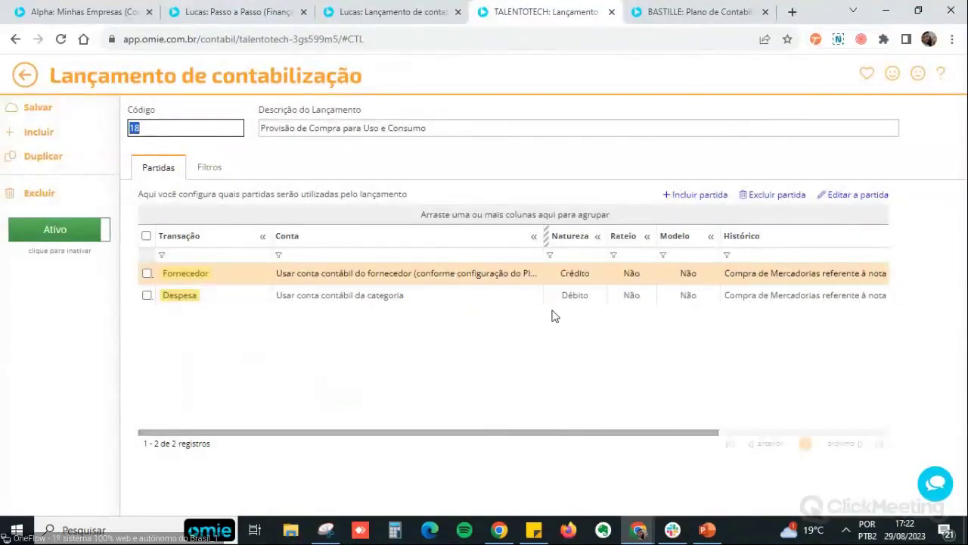
# - Show the filters of Provisão de Compra para Uso e Consumo and examine their criteria, including the CFOP codes
pyautogui.click(218, 177)
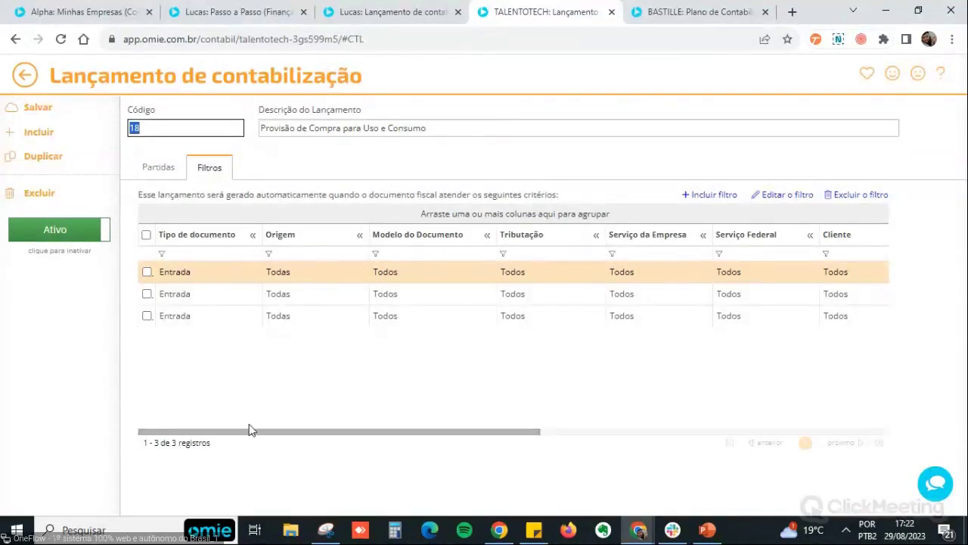
pyautogui.click(270, 444)
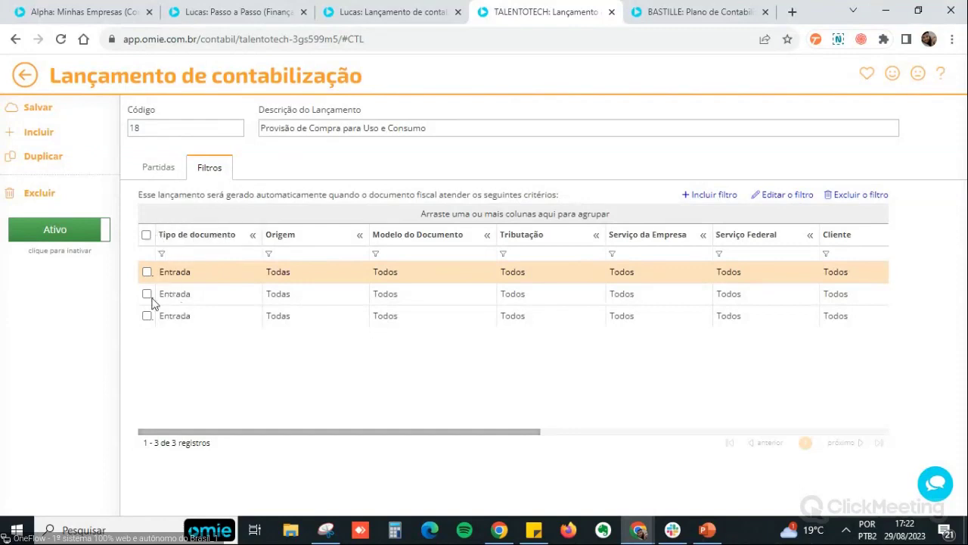
pyautogui.moveTo(303, 437); pyautogui.dragTo(667, 500)
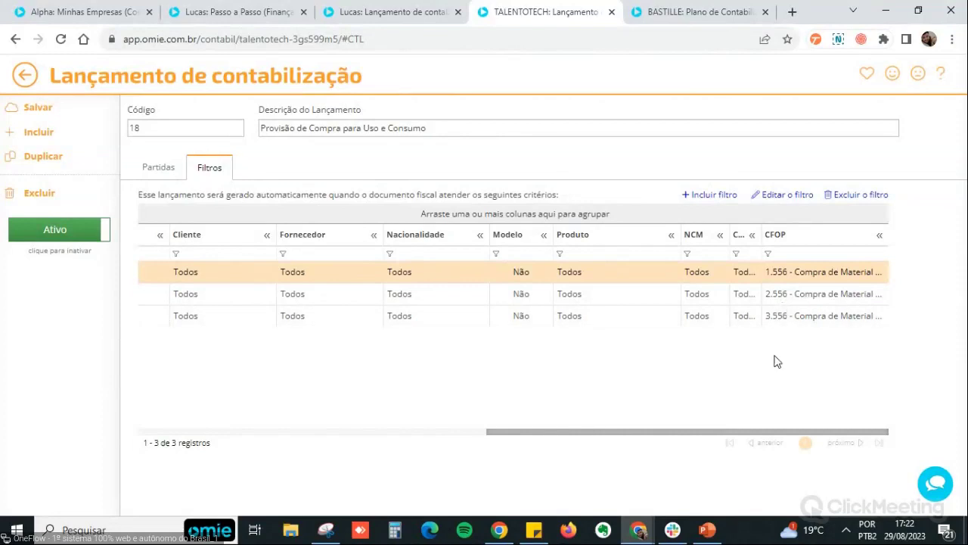
pyautogui.click(153, 172)
pyautogui.click(208, 170)
# - Open the CFOP 1.556 filter, examine its Tributação and Nacionalidade criteria, and close it without changes
pyautogui.doubleClick(331, 283)
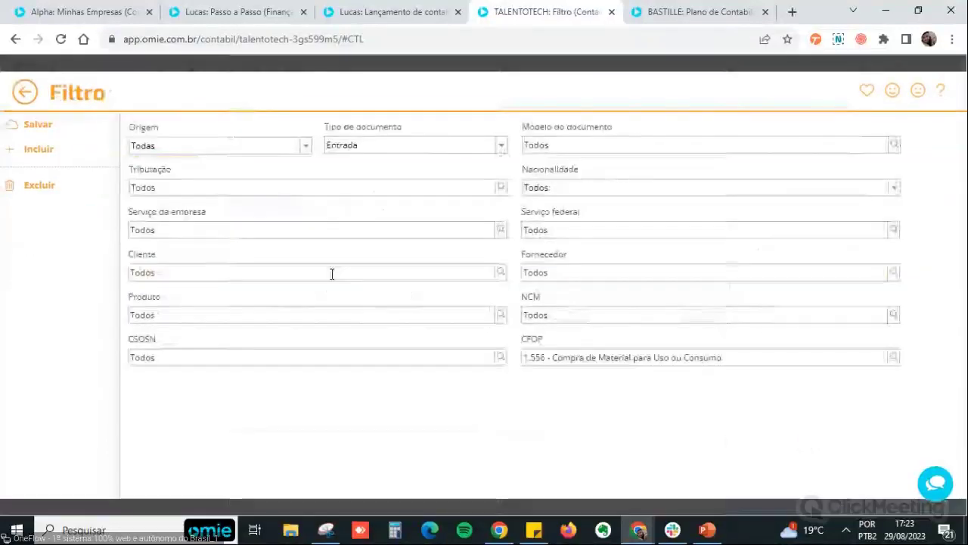
pyautogui.click(283, 191)
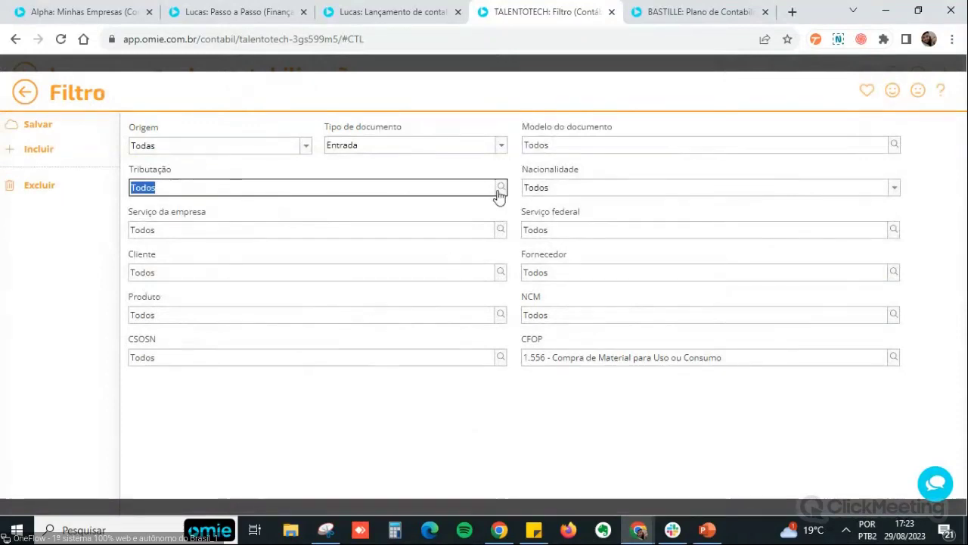
pyautogui.click(894, 191)
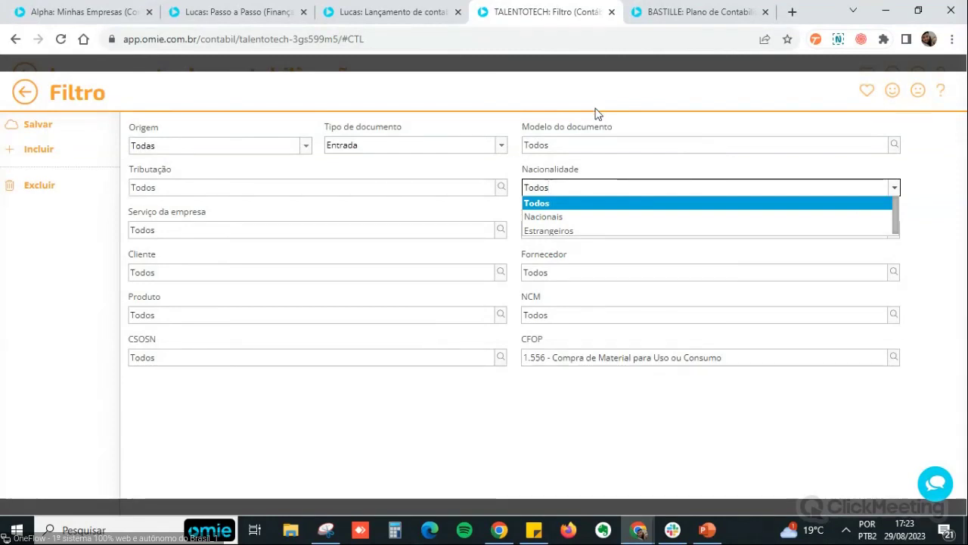
pyautogui.click(24, 92)
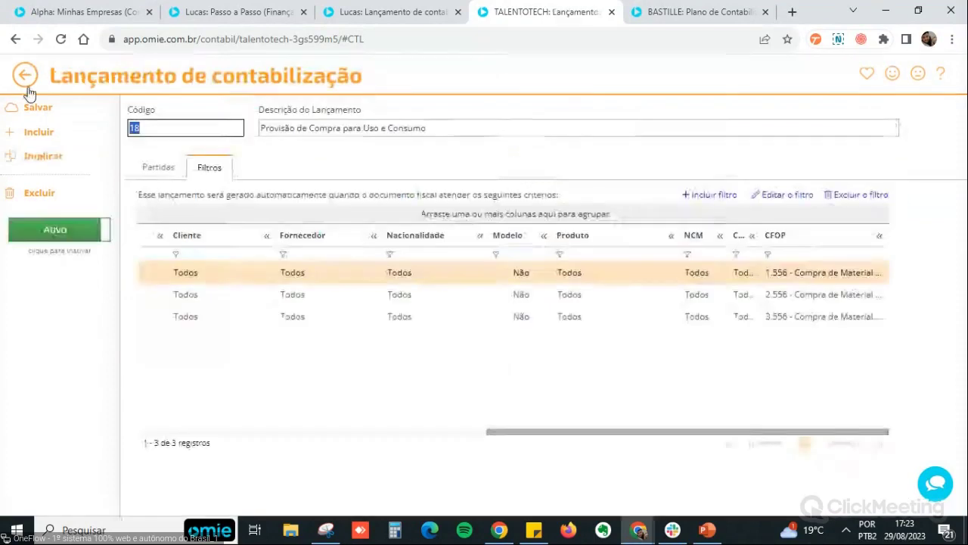
# - Return to TALENTOTECH's accounting plan and select the Provisão de Serviços Tomados entry
pyautogui.click(25, 76)
pyautogui.scroll(-3, 385, 363)
pyautogui.scroll(-3, 381, 390)
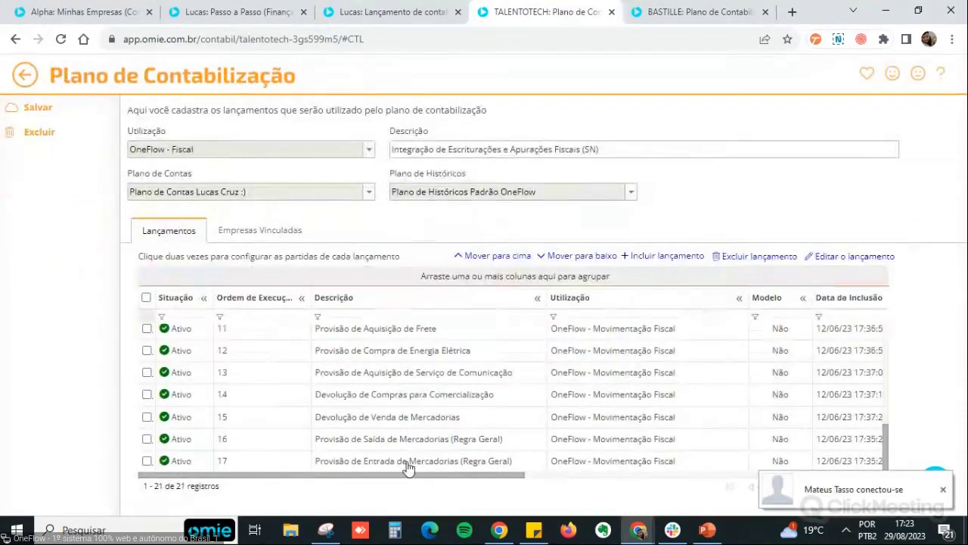
pyautogui.scroll(5, 413, 428)
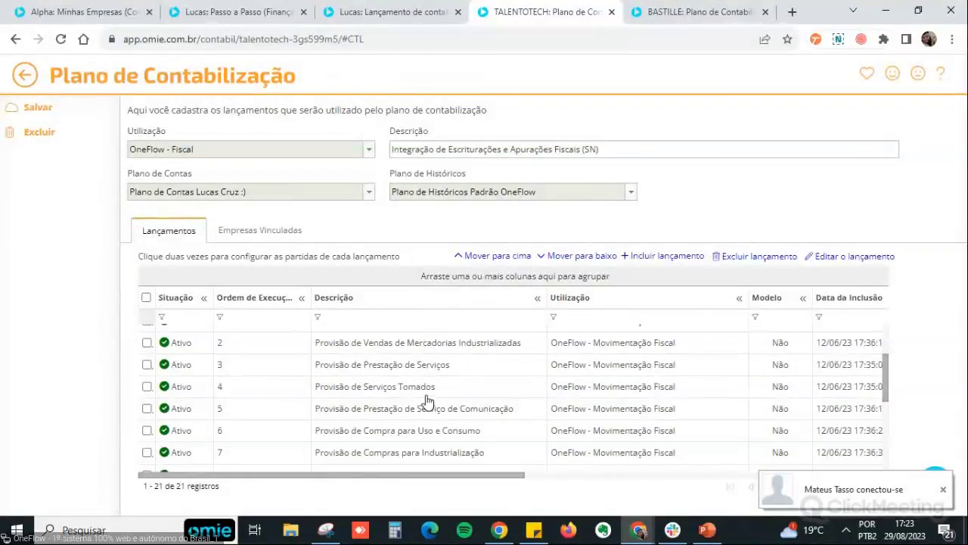
pyautogui.click(426, 394)
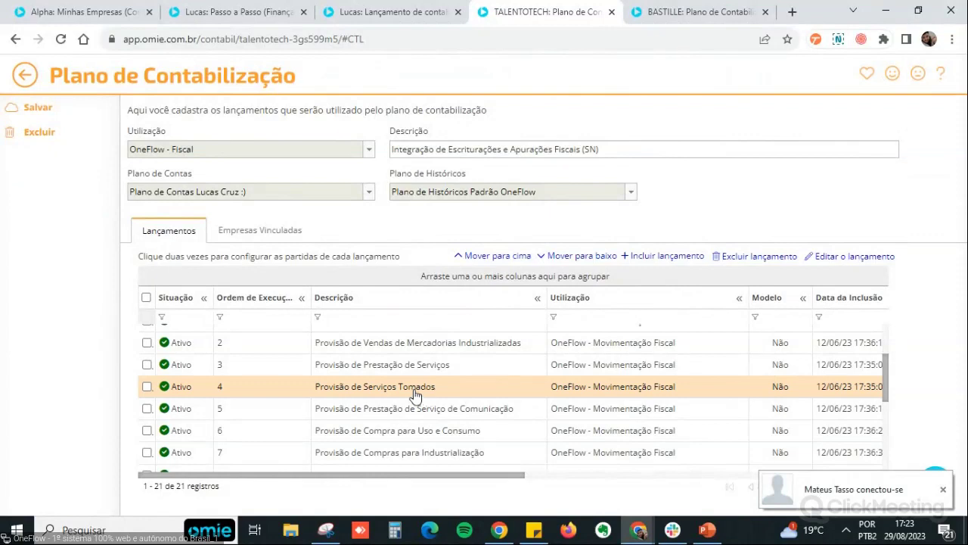
# - Open Provisão de Serviços Tomados, examine its Despesa line's account for clients of another ERP, and close the line without changes
pyautogui.doubleClick(414, 392)
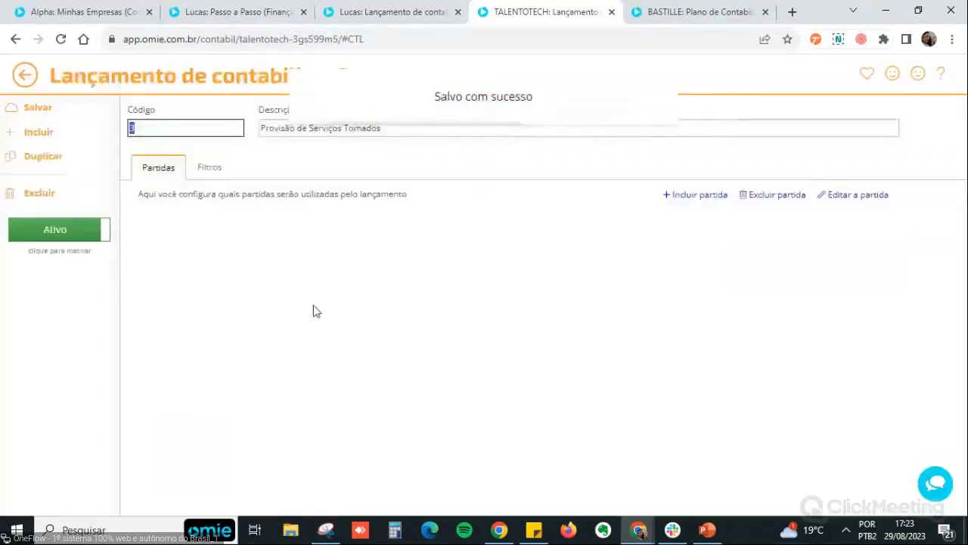
pyautogui.click(287, 369)
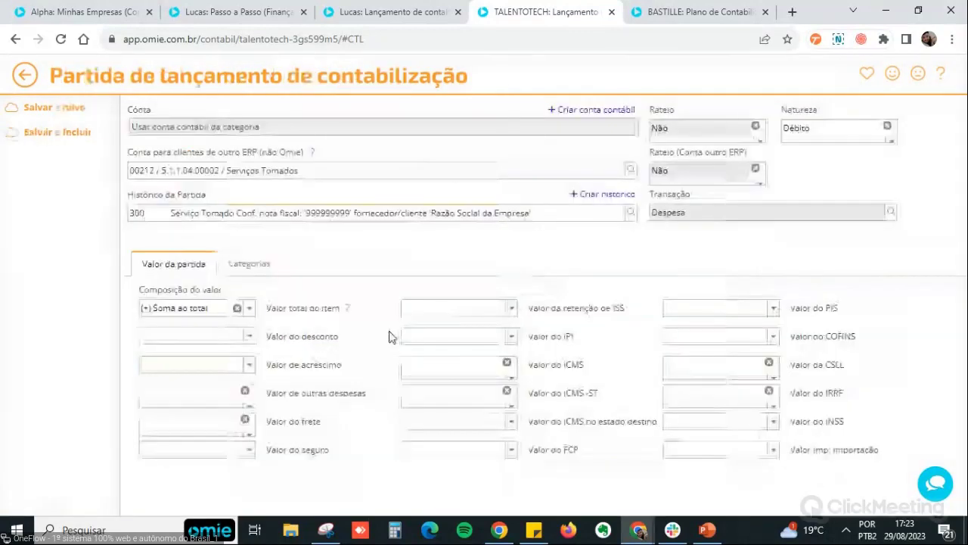
pyautogui.click(243, 172)
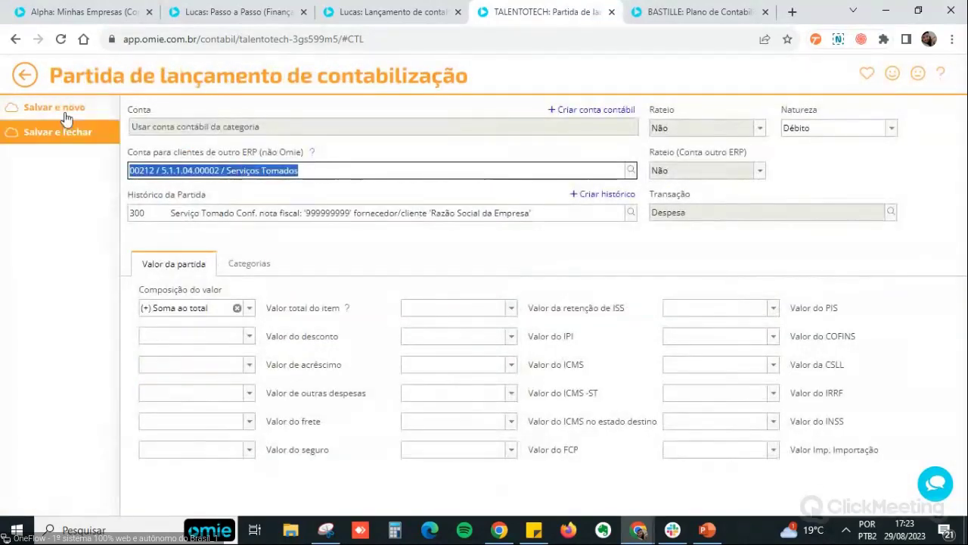
pyautogui.click(26, 76)
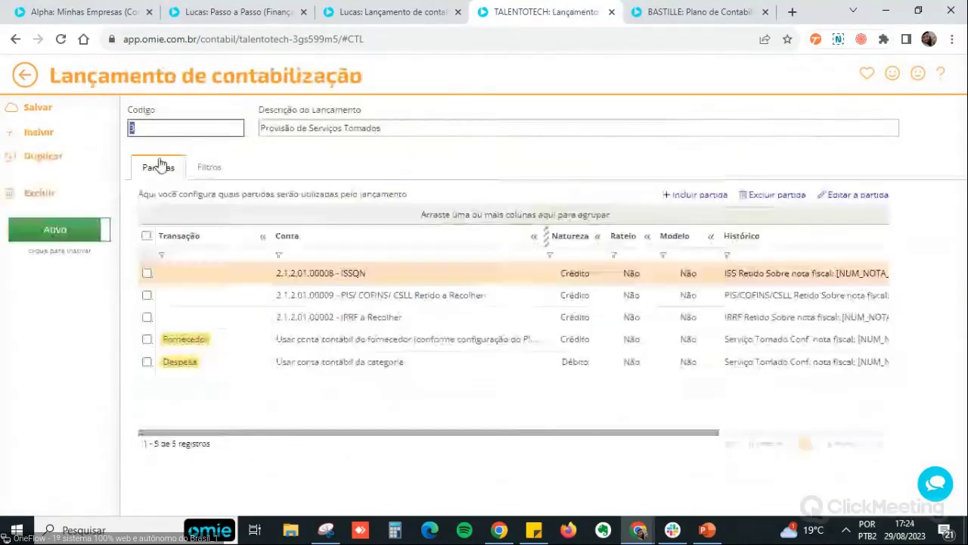
# - Show the filters of Provisão de Serviços Tomados and examine the criteria together with the entry's description
pyautogui.click(209, 174)
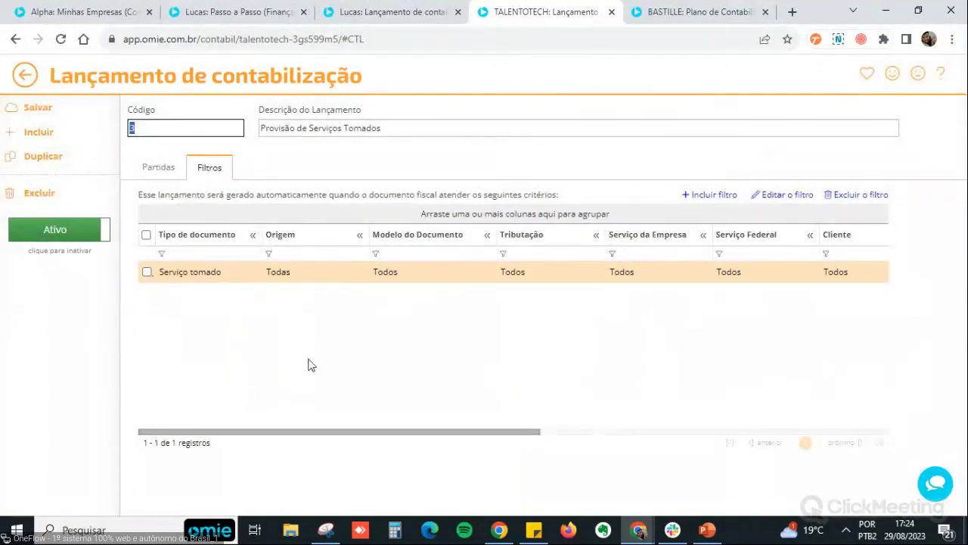
pyautogui.click(394, 129)
pyautogui.press('End')
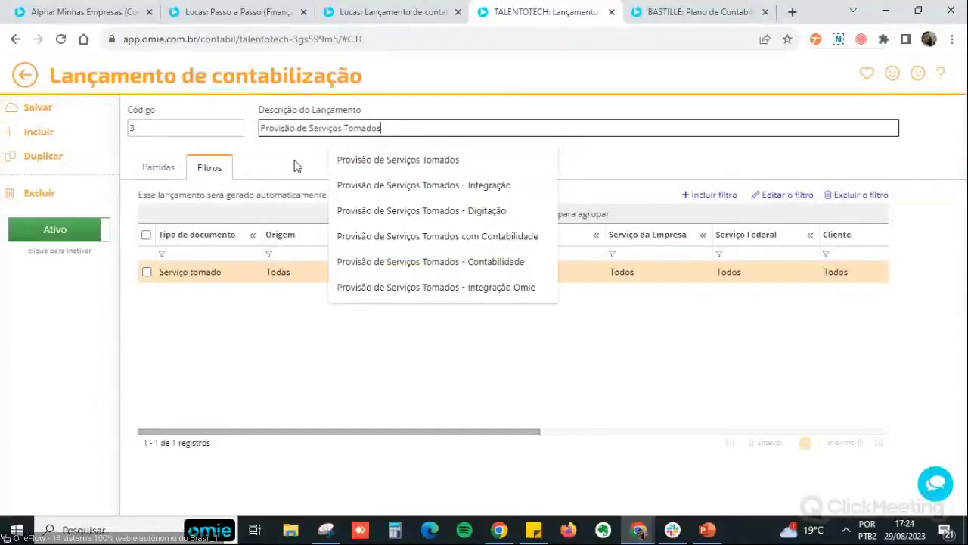
pyautogui.click(235, 301)
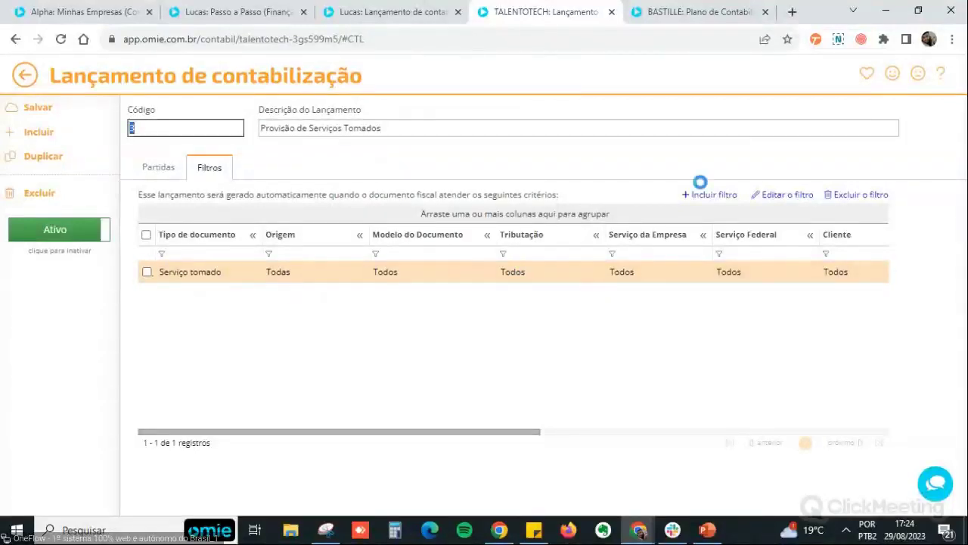
# - Start a new filter, examine its Serviço federal criterion, and return to the accounting plan without saving
pyautogui.click(707, 194)
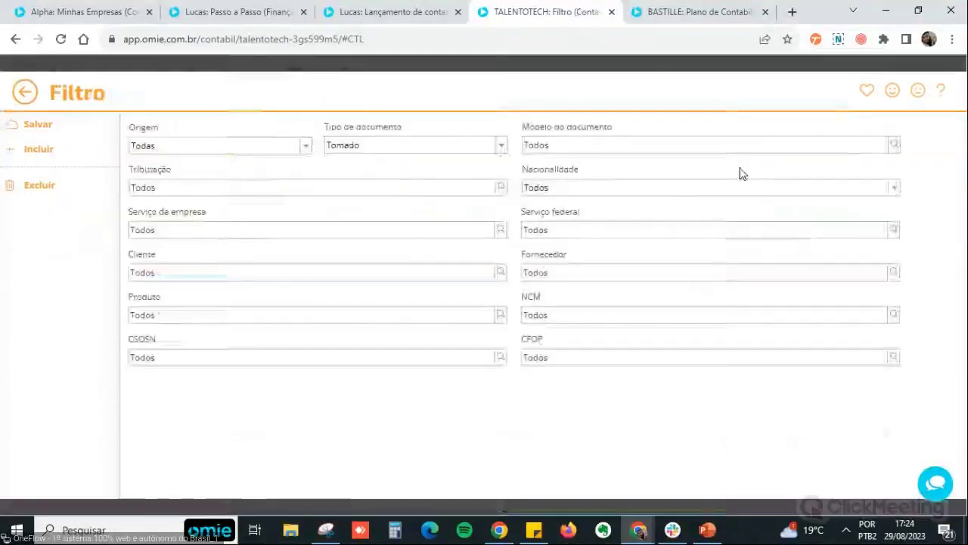
pyautogui.click(589, 234)
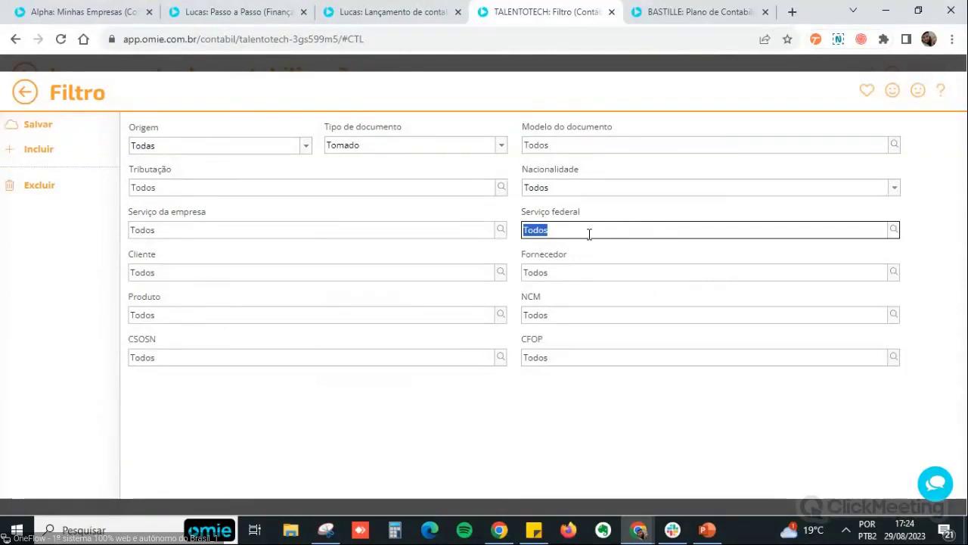
pyautogui.click(25, 92)
pyautogui.click(26, 74)
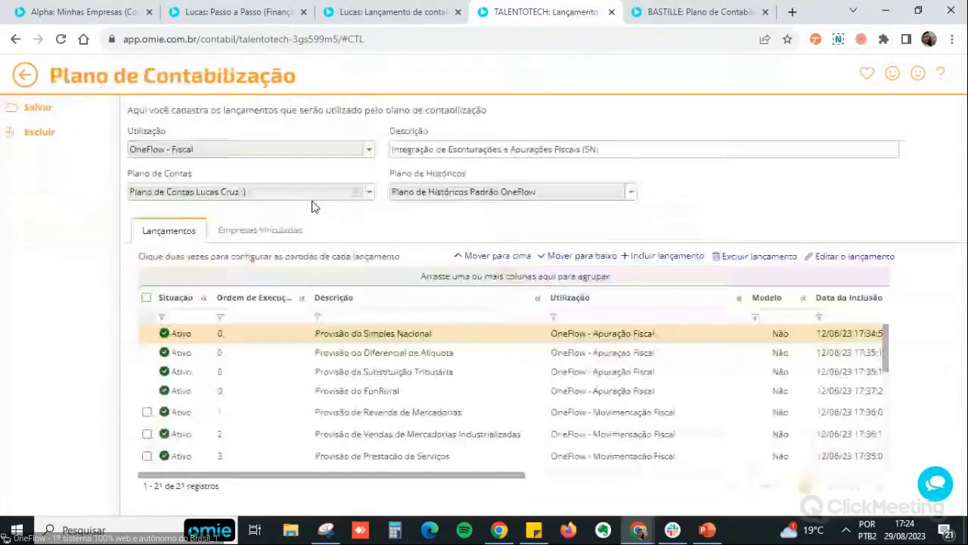
# - Examine the execution order of the plan's entries, including the two Regra Geral entries for outgoing and incoming goods
pyautogui.scroll(-5, 361, 328)
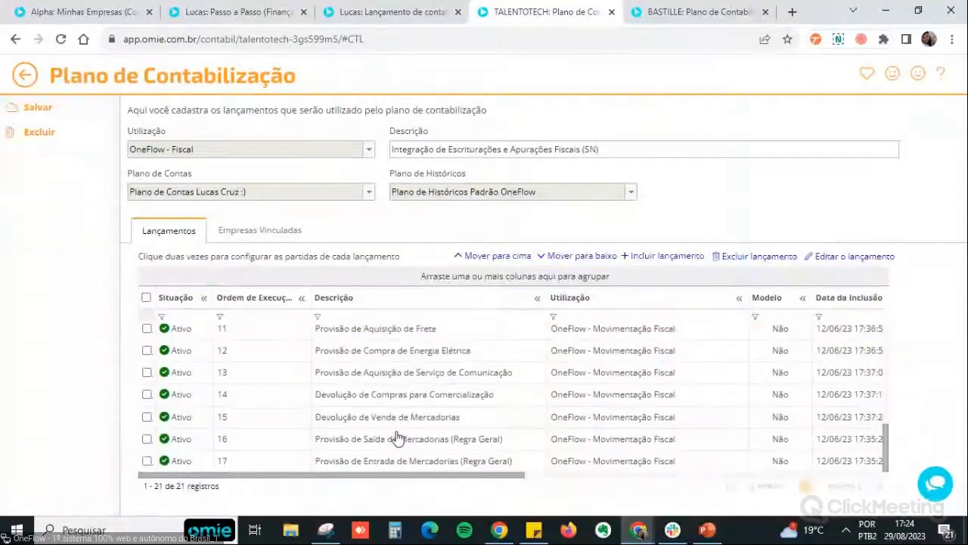
pyautogui.scroll(1, 400, 435)
pyautogui.scroll(-1, 431, 439)
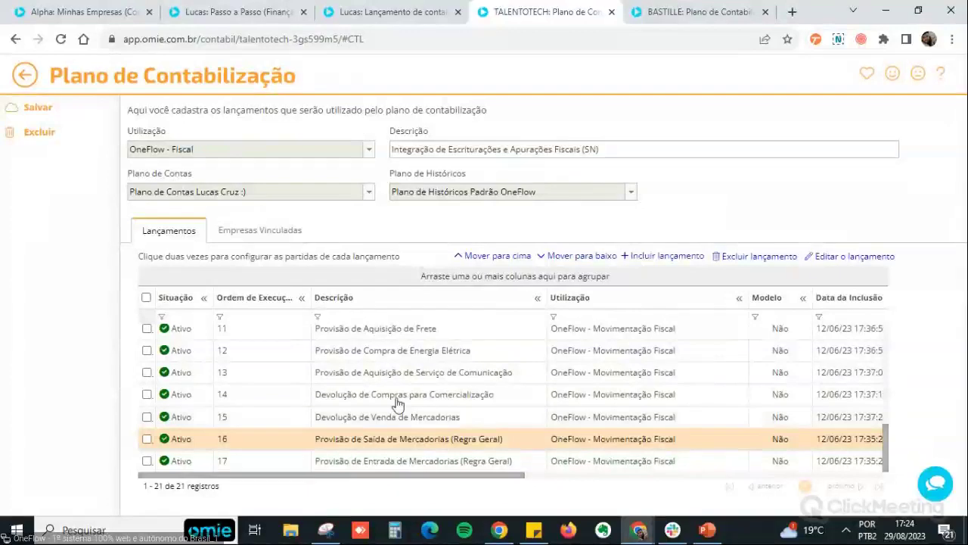
pyautogui.scroll(3, 399, 401)
pyautogui.scroll(-3, 404, 395)
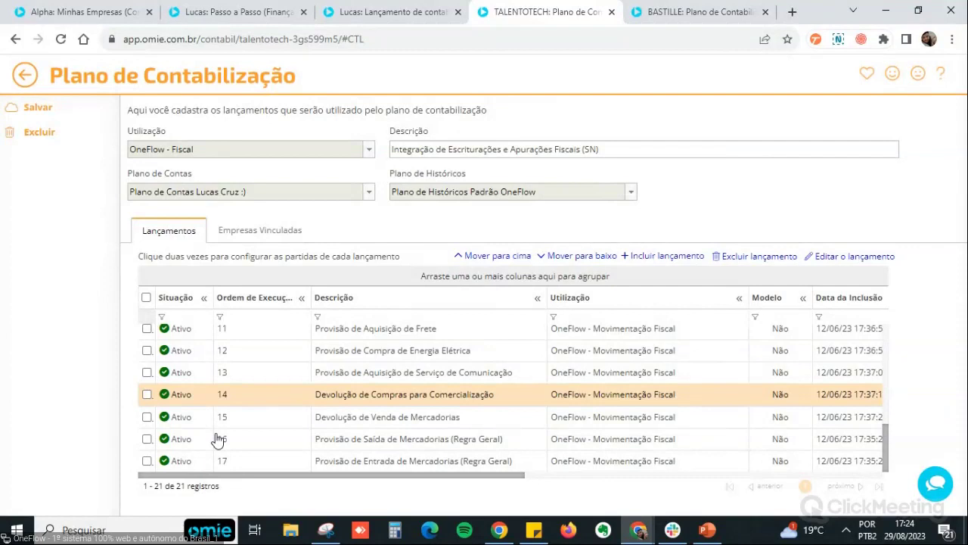
pyautogui.click(256, 459)
pyautogui.click(385, 440)
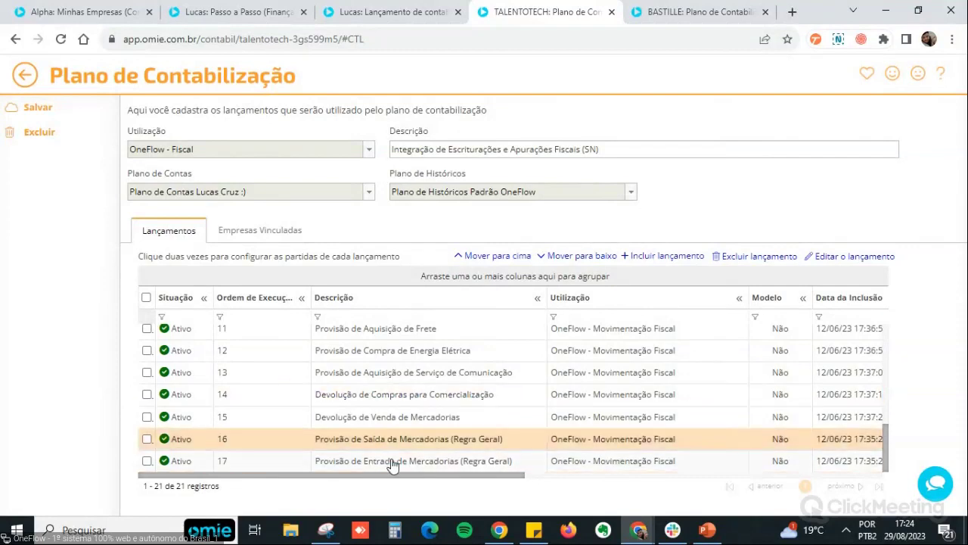
pyautogui.click(403, 463)
pyautogui.click(184, 438)
pyautogui.scroll(5, 382, 417)
pyautogui.scroll(1, 382, 417)
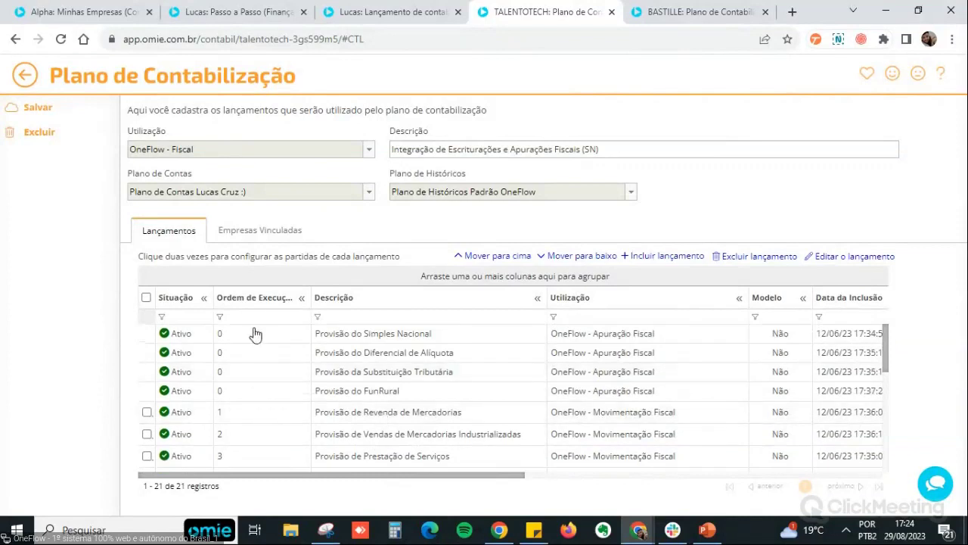
# - Compare the execution order of the specific entries, such as Provisão de Revenda de Mercadorias and the Devolução entries, with the Regra Geral entries
pyautogui.click(211, 416)
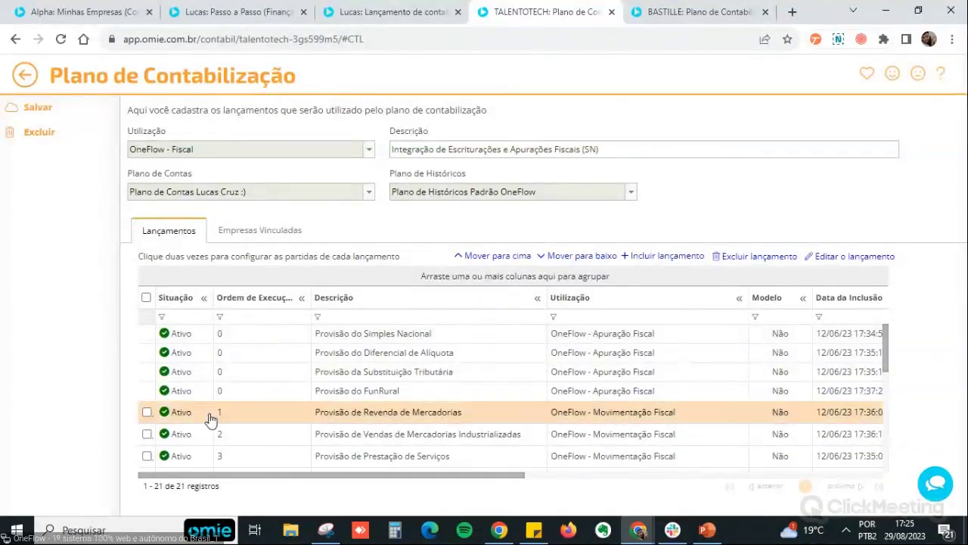
pyautogui.click(240, 432)
pyautogui.scroll(-5, 233, 432)
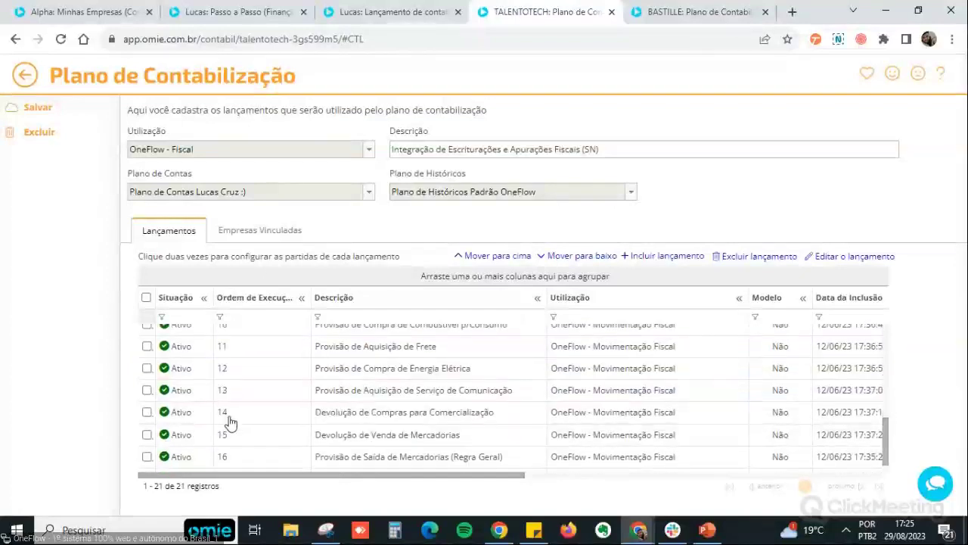
pyautogui.click(342, 425)
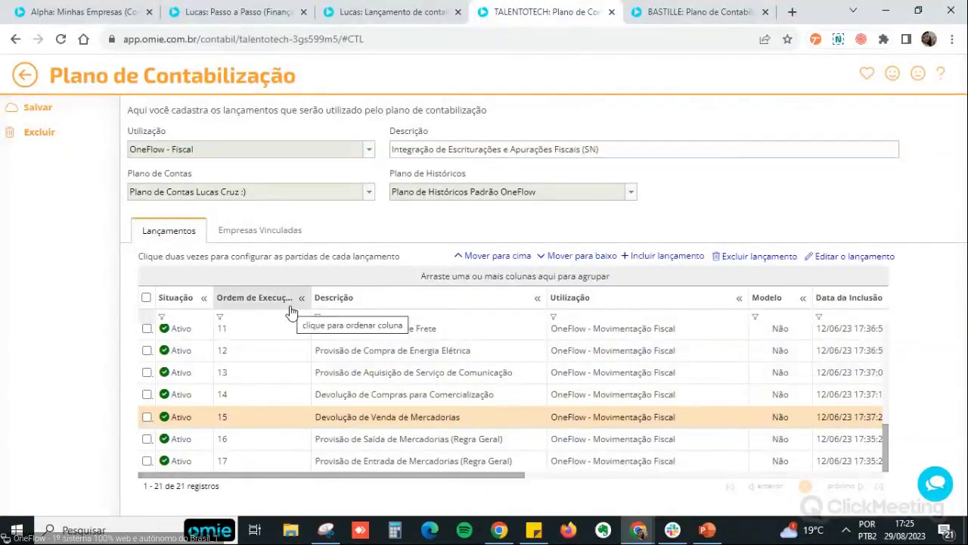
pyautogui.click(323, 446)
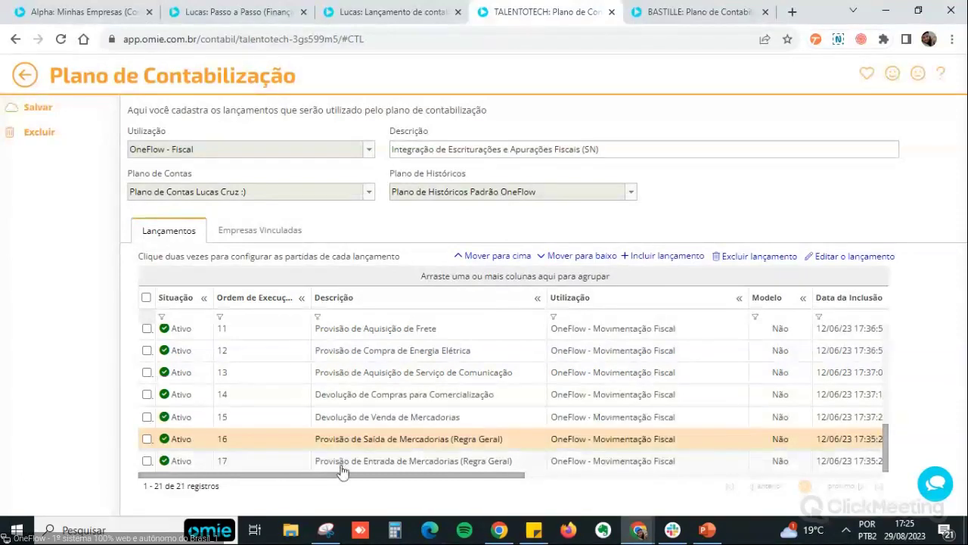
pyautogui.click(348, 462)
pyautogui.click(355, 446)
pyautogui.click(318, 420)
pyautogui.click(327, 395)
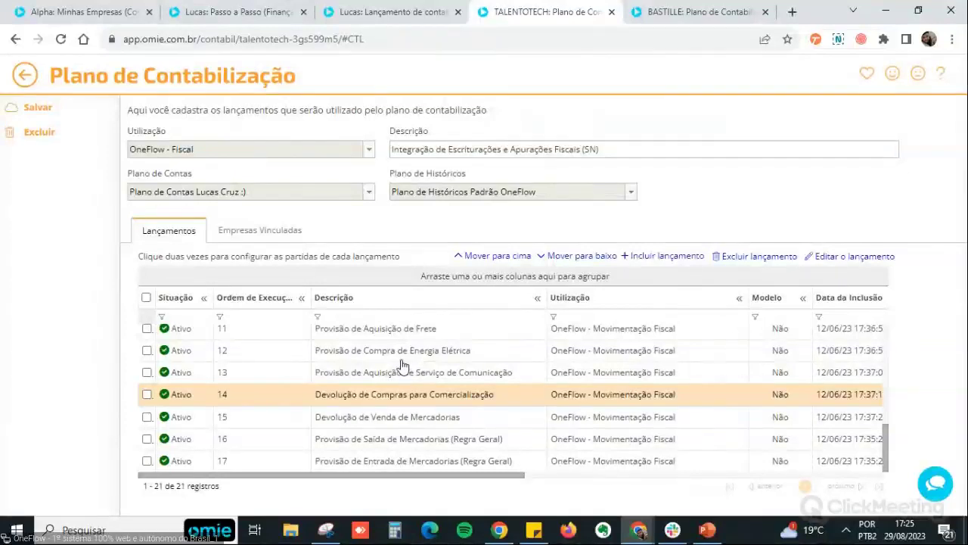
# - Leave TALENTOTECH's accounting plan and switch to PowerPoint to present the Integração Folha de Pagamentos title slide
pyautogui.click(29, 80)
pyautogui.click(707, 530)
pyautogui.click(795, 301)
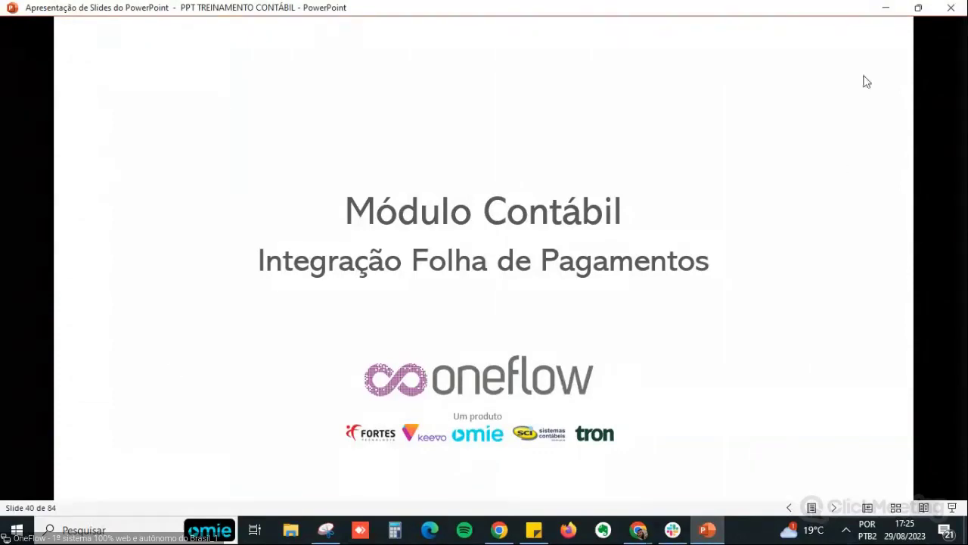
# - Return to OneFlow in the browser and look through the list of companies in Minhas Empresas
pyautogui.click(885, 7)
pyautogui.hotkey('ctrl', 'shift', 'Tab')
pyautogui.hotkey('ctrl', 'shift', 'Tab')
pyautogui.hotkey('ctrl', 'shift', 'Tab')
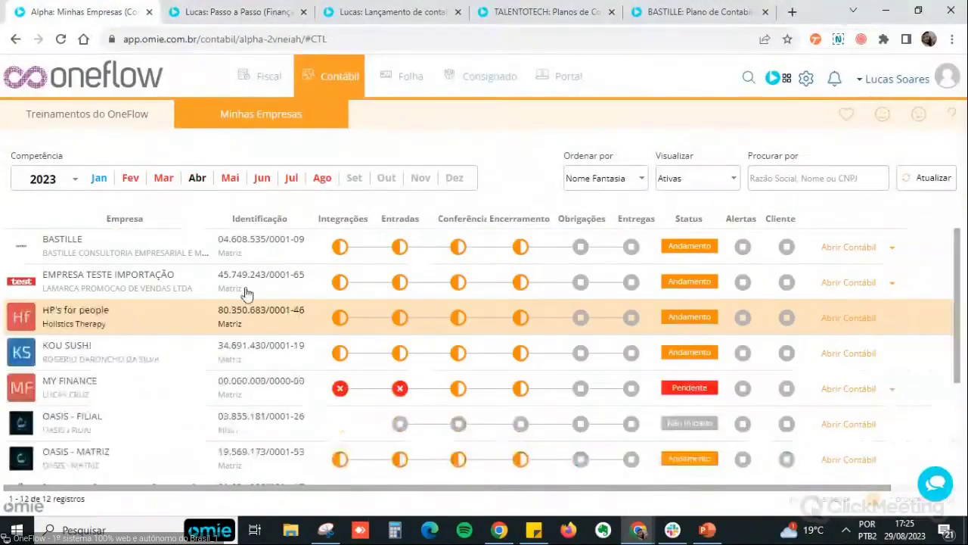
pyautogui.scroll(-3, 67, 344)
pyautogui.scroll(3, 149, 255)
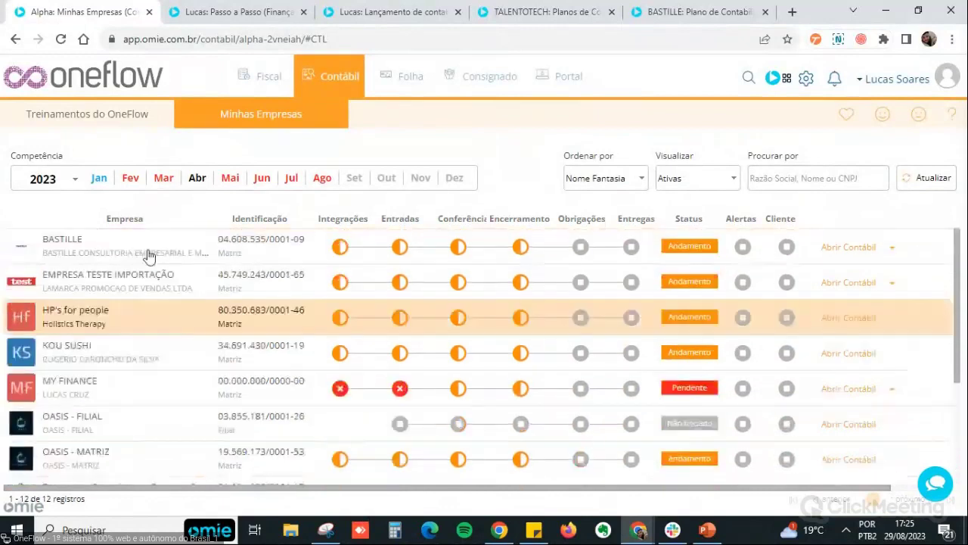
# - Open BASTILLE's accounting for 04/2023, dismiss the pending-month notice, and show its Etapas
pyautogui.click(835, 248)
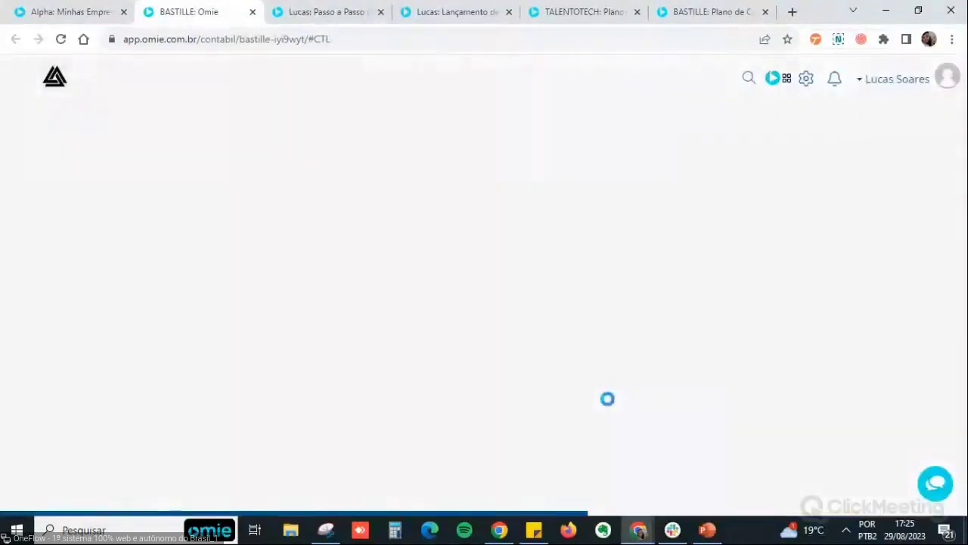
pyautogui.click(607, 399)
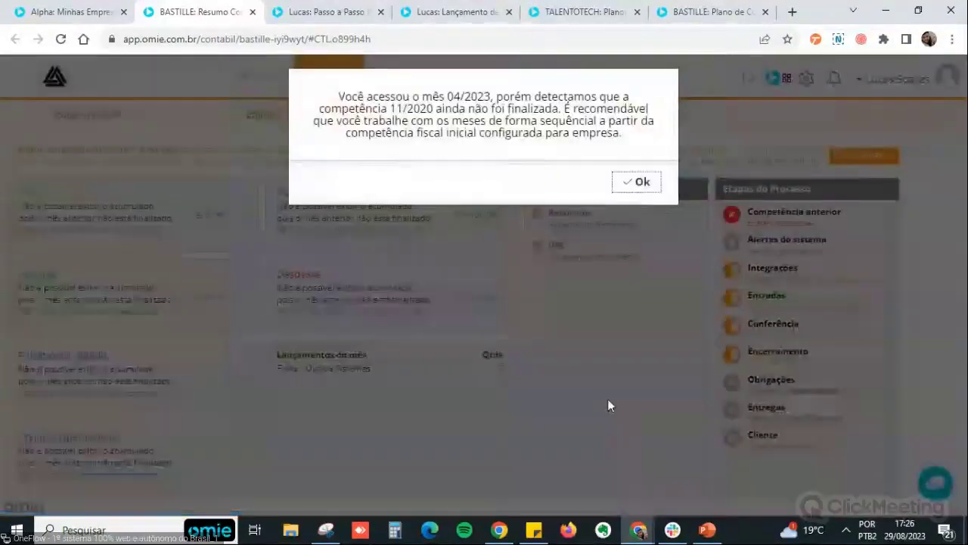
pyautogui.click(631, 183)
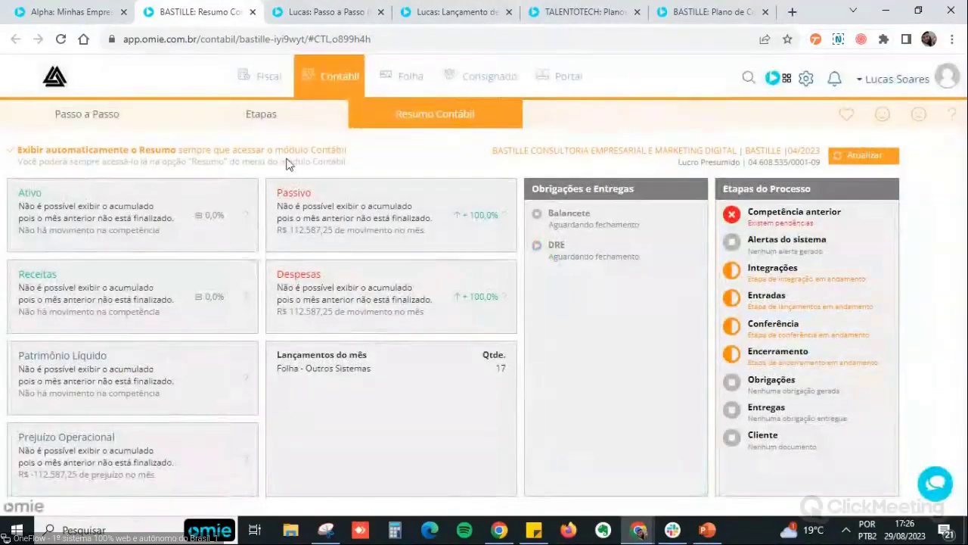
pyautogui.click(276, 121)
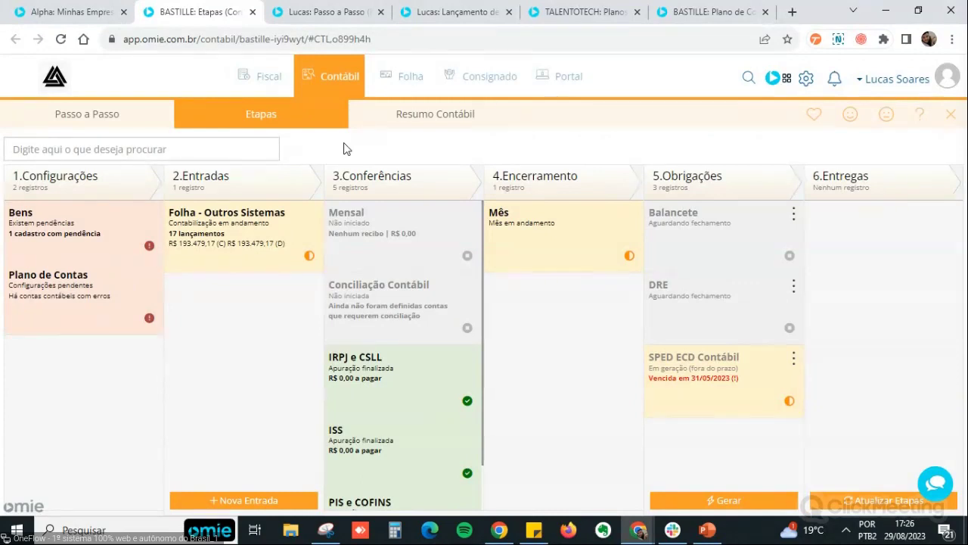
# - Switch to PowerPoint and advance to the Integração Folha de Pagamentos Oneflow slide
pyautogui.click(707, 530)
pyautogui.click(703, 404)
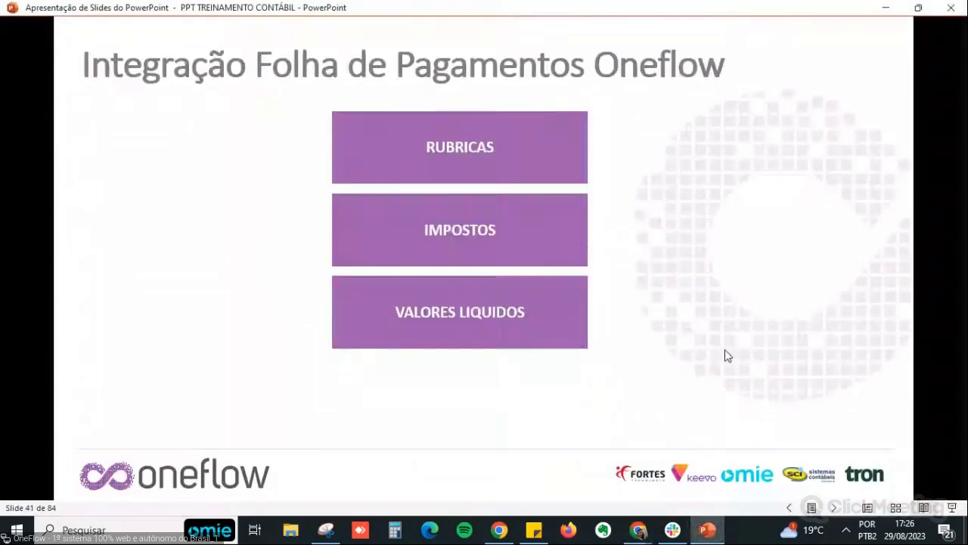
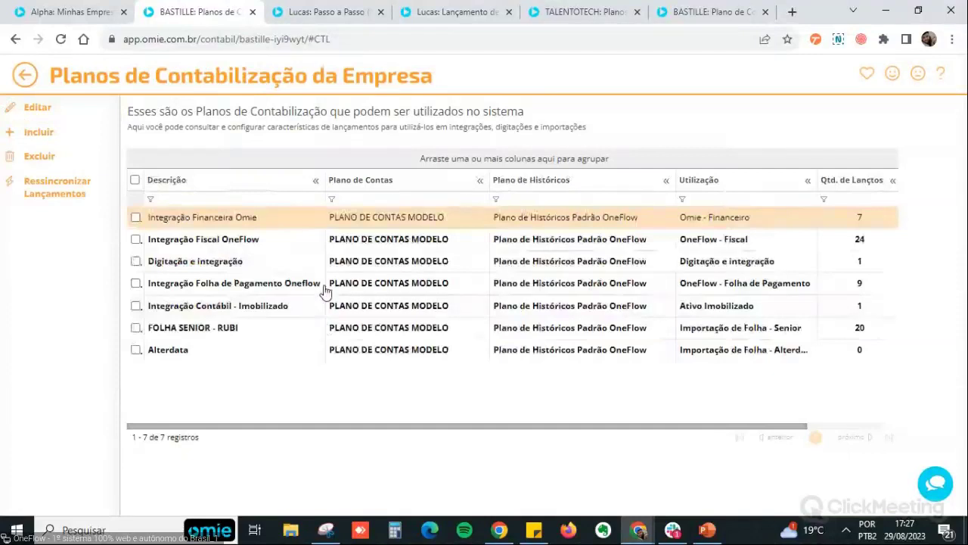
# - Open BASTILLE's Integração Folha de Pagamento Oneflow accounting plan and examine its payroll and tax entries
pyautogui.doubleClick(211, 287)
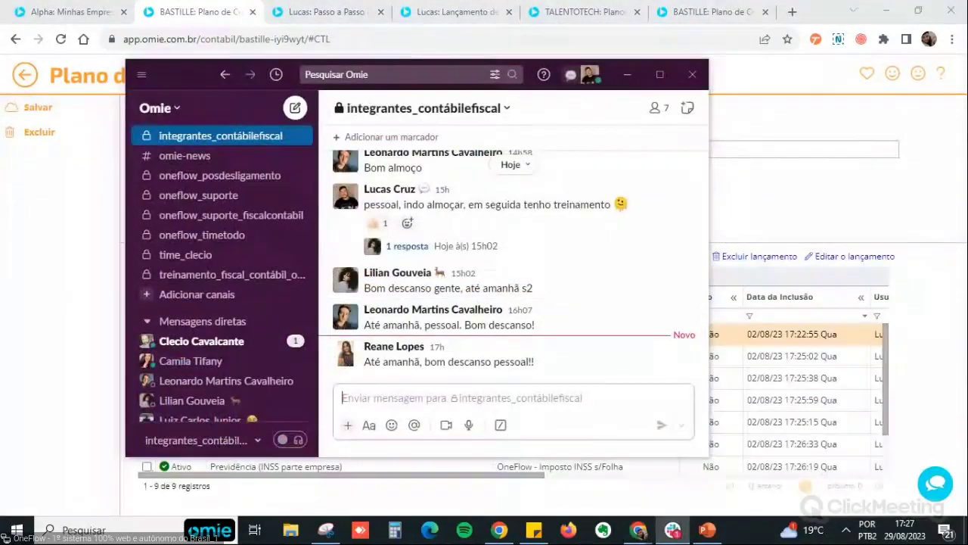
pyautogui.hotkey('alt', 'Tab')
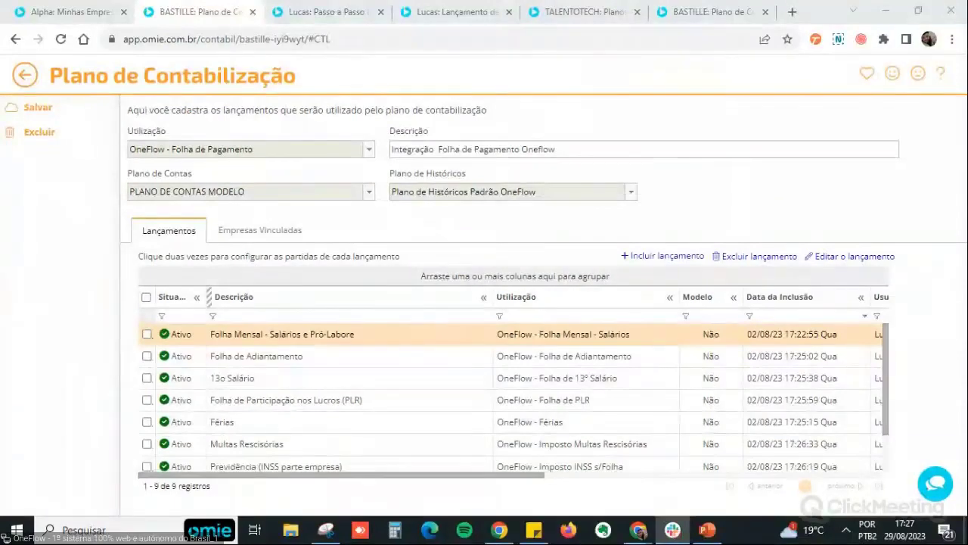
pyautogui.hotkey('alt', 'Tab')
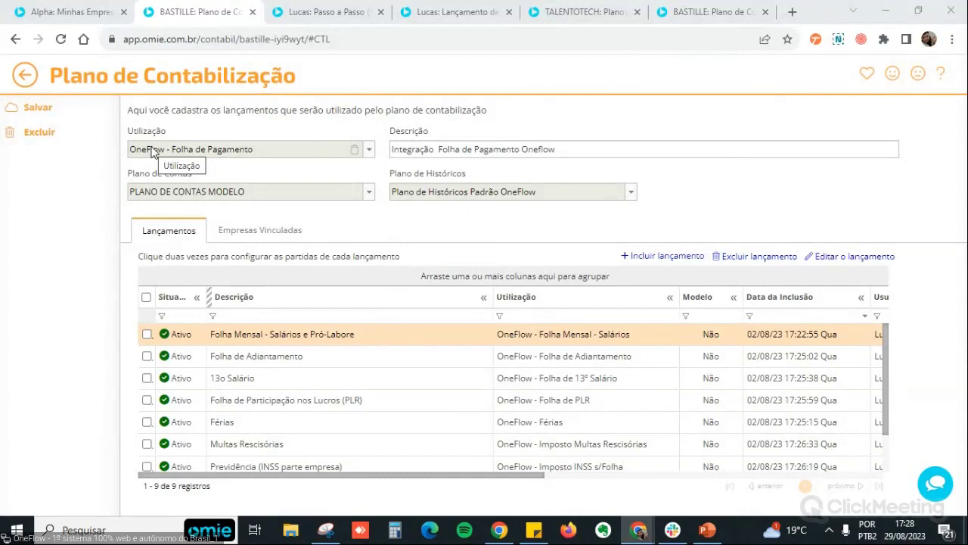
pyautogui.scroll(-1, 261, 399)
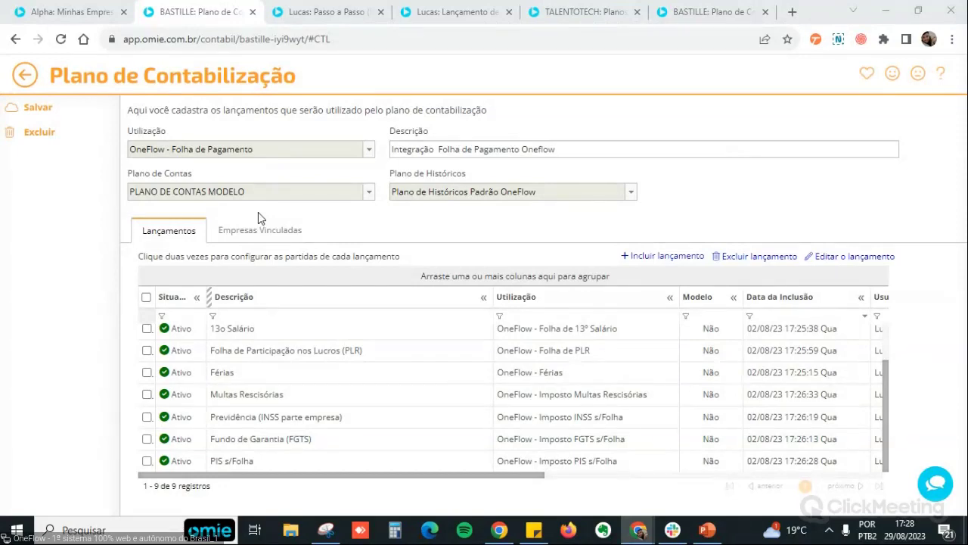
pyautogui.scroll(2, 257, 356)
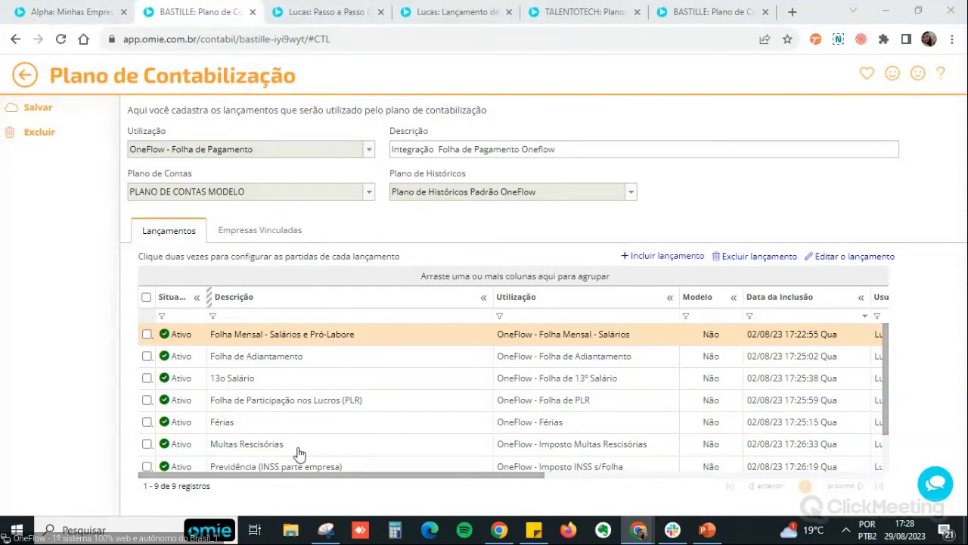
pyautogui.scroll(-2, 299, 452)
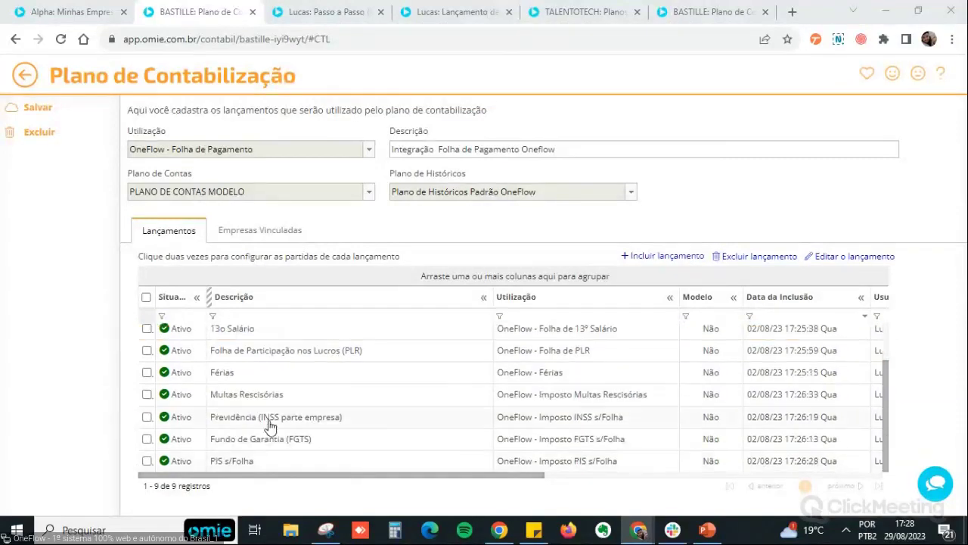
# - Open the Folha Mensal - Salários e Pró-Labore entry of the payroll plan and return to the Minhas Empresas list
pyautogui.click(270, 424)
pyautogui.click(279, 445)
pyautogui.scroll(2, 265, 423)
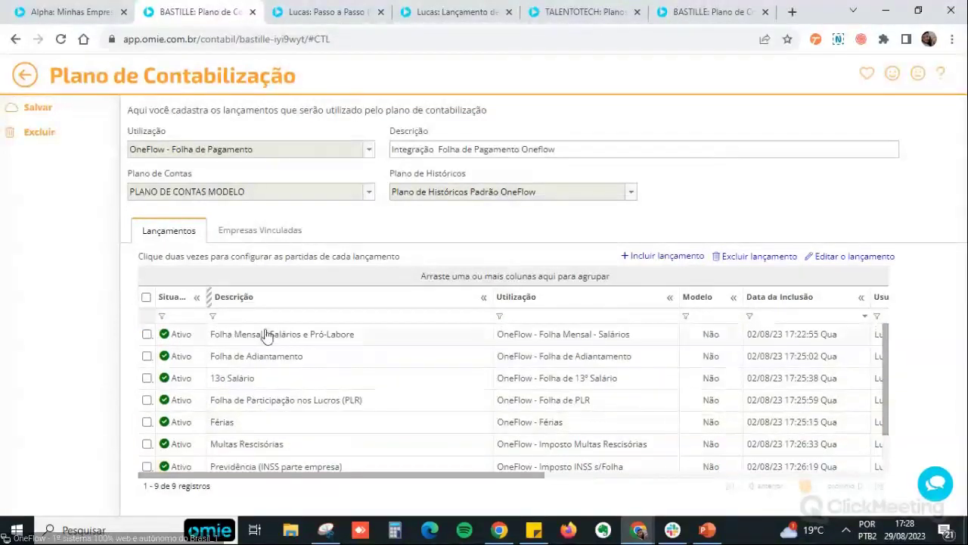
pyautogui.click(265, 337)
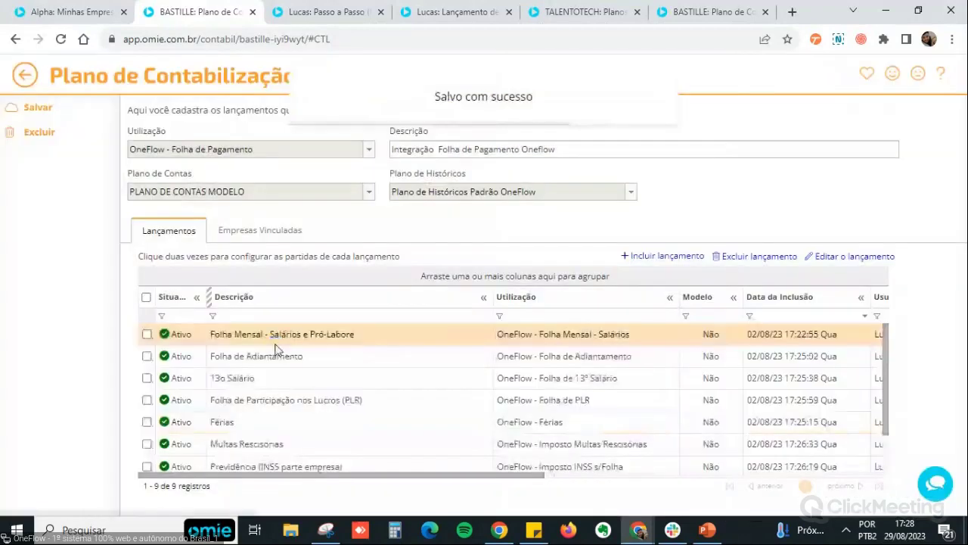
pyautogui.click(82, 12)
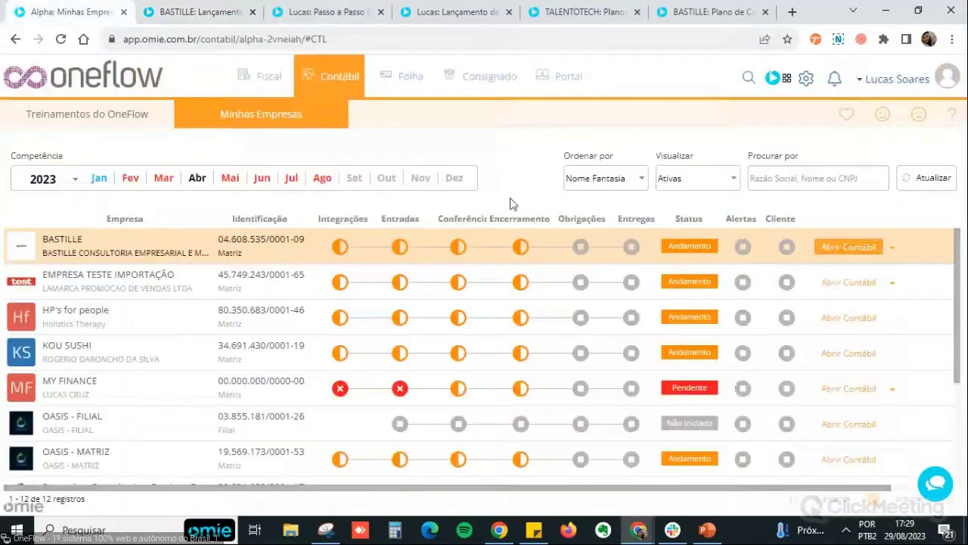
pyautogui.click(893, 249)
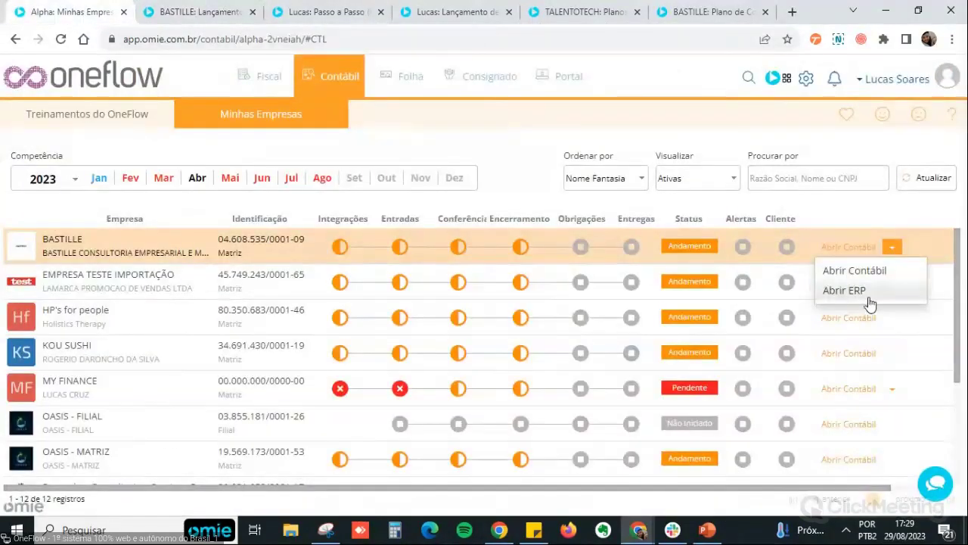
pyautogui.click(869, 300)
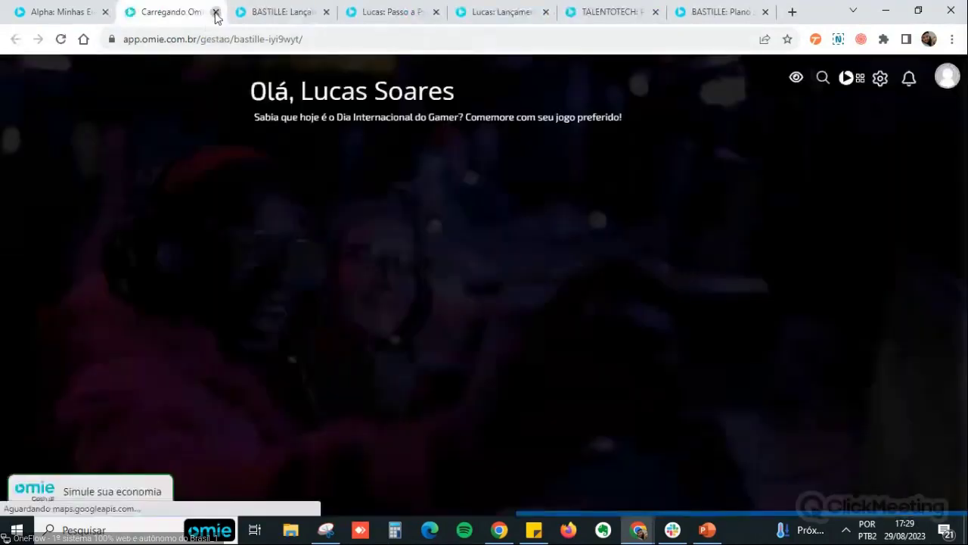
pyautogui.click(216, 12)
# - Open BASTILLE's accounting for 04/2023, dismiss the pending-month notice, and show its Etapas
pyautogui.click(893, 248)
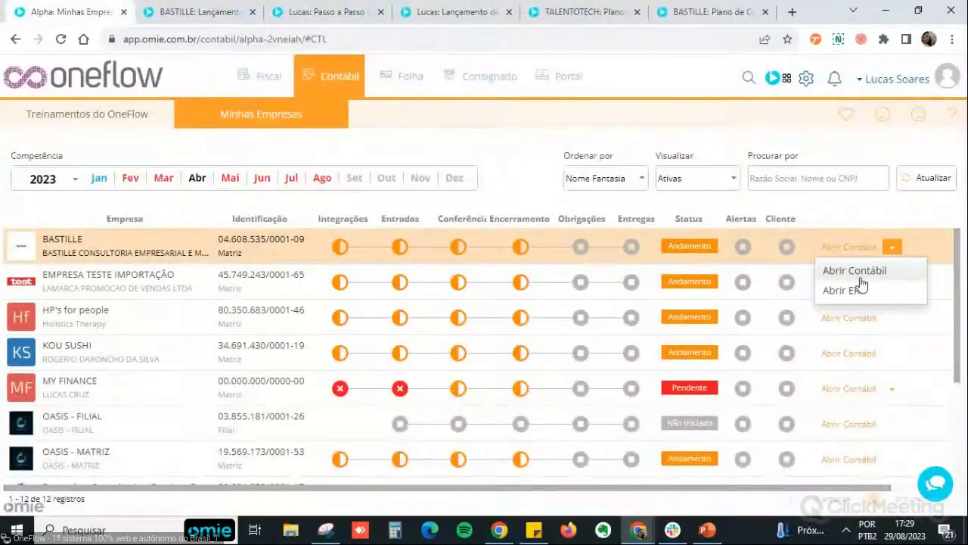
pyautogui.click(855, 272)
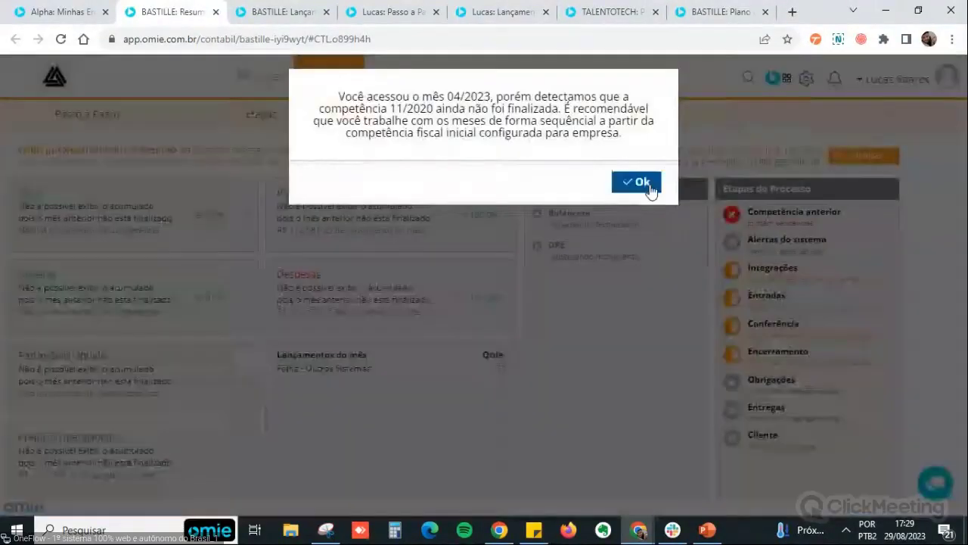
pyautogui.click(649, 185)
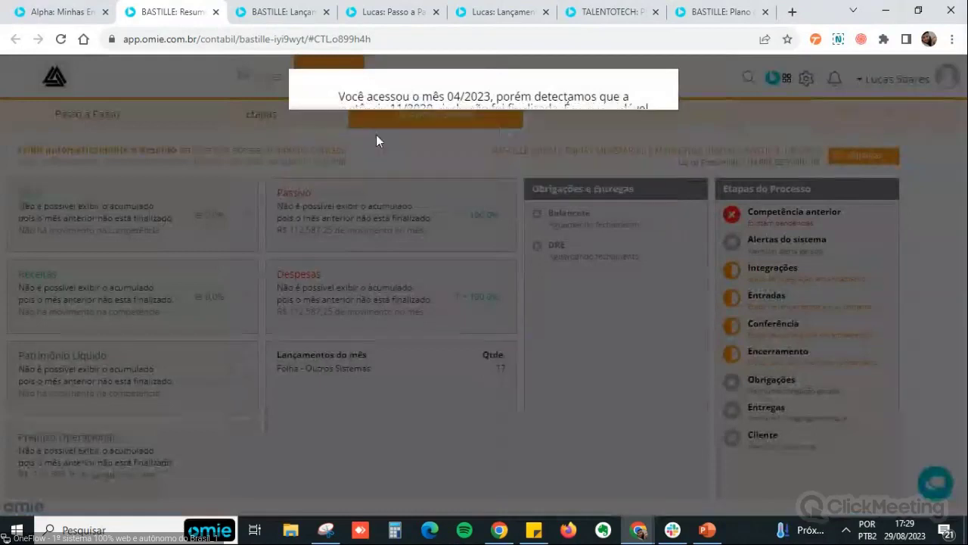
pyautogui.click(280, 123)
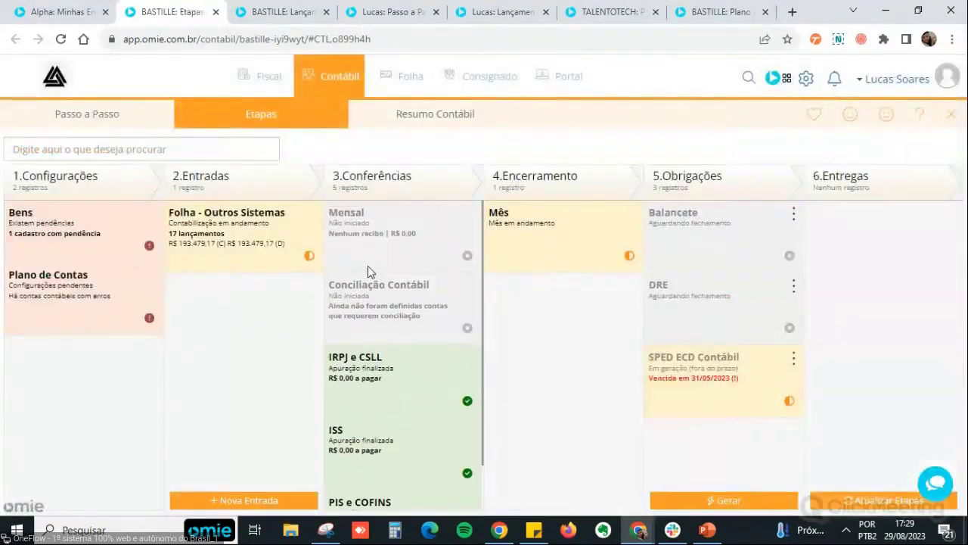
# - Check the Rubricas totalizadas of the 04/2023 Mensal payroll and return to the Etapas
pyautogui.click(383, 257)
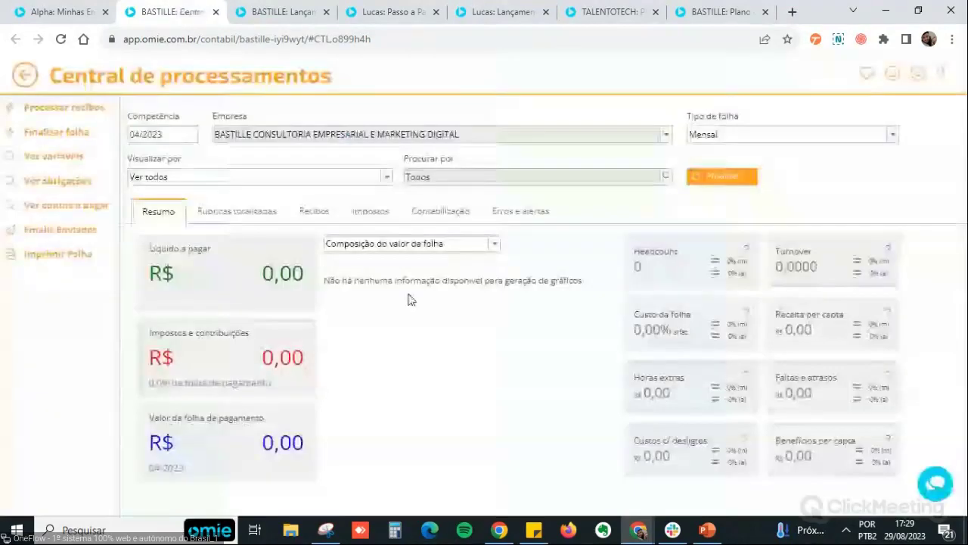
pyautogui.click(257, 212)
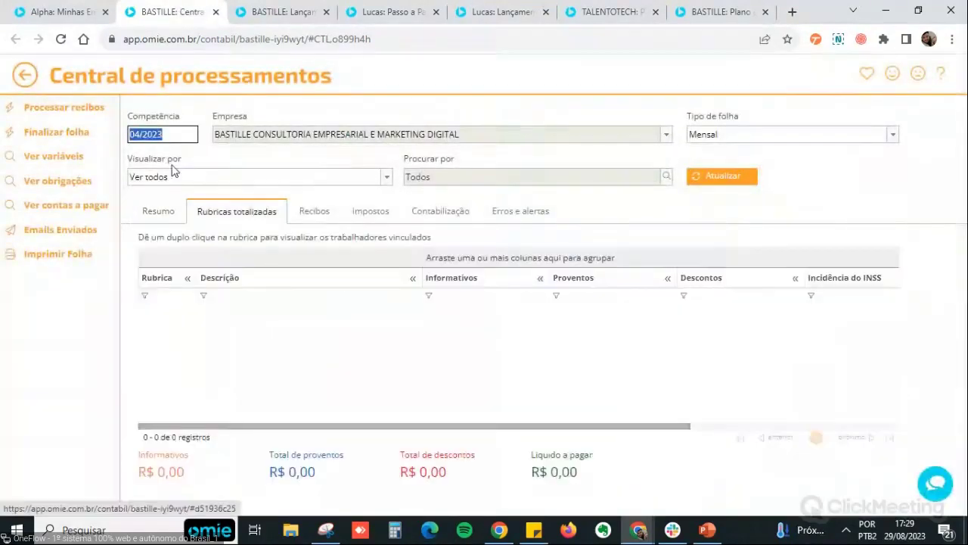
pyautogui.click(25, 74)
# - Leave the open Folha Mensal entry and its accounting plan screens and show BASTILLE's Resumo Contábil
pyautogui.click(246, 17)
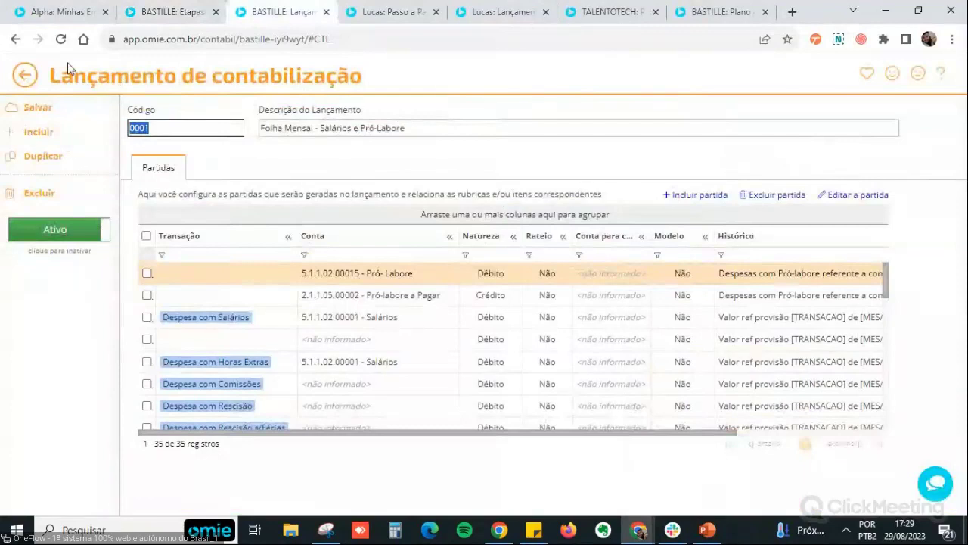
pyautogui.click(37, 78)
pyautogui.click(34, 77)
pyautogui.click(27, 75)
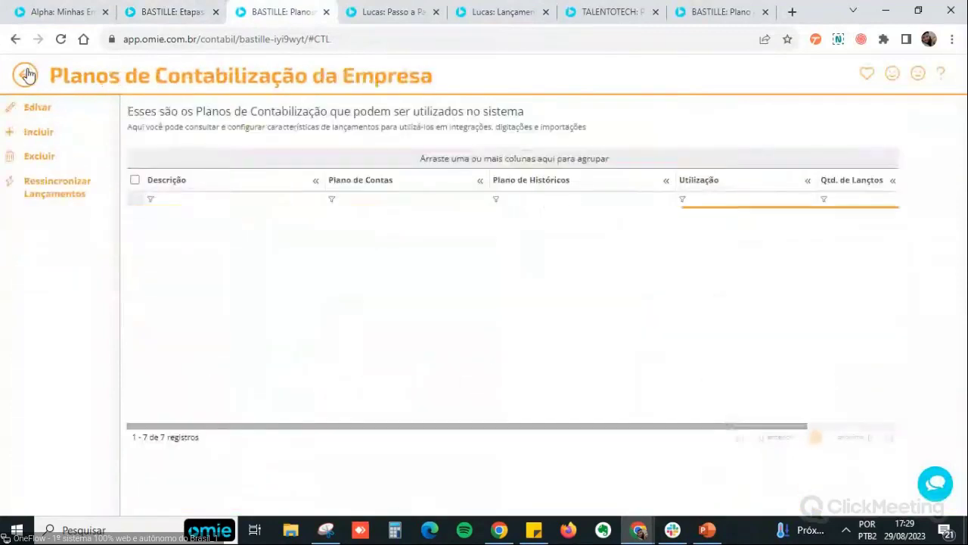
pyautogui.click(392, 112)
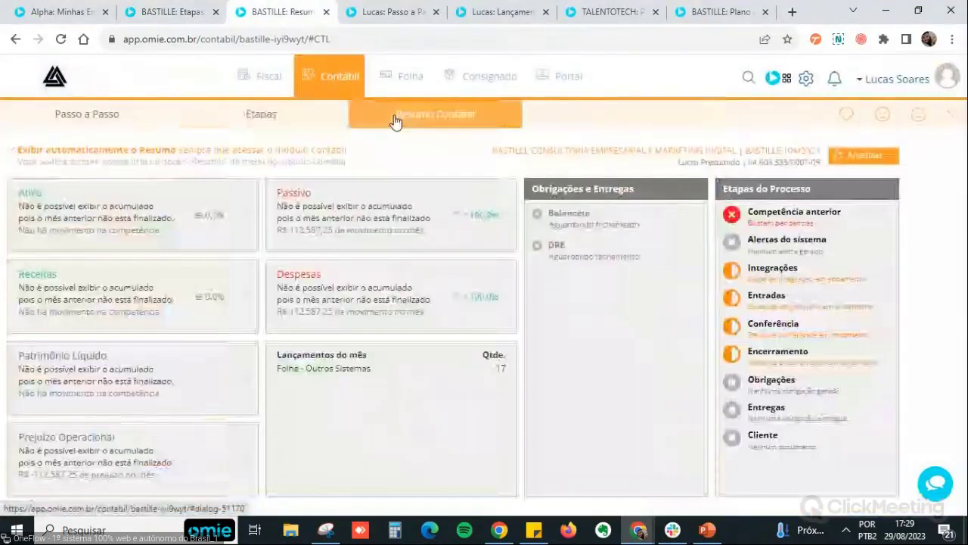
# - Set the company list's year to 2022, open BASTILLE's accounting for April, and close the 04/2023 Etapas page
pyautogui.click(154, 10)
pyautogui.click(72, 12)
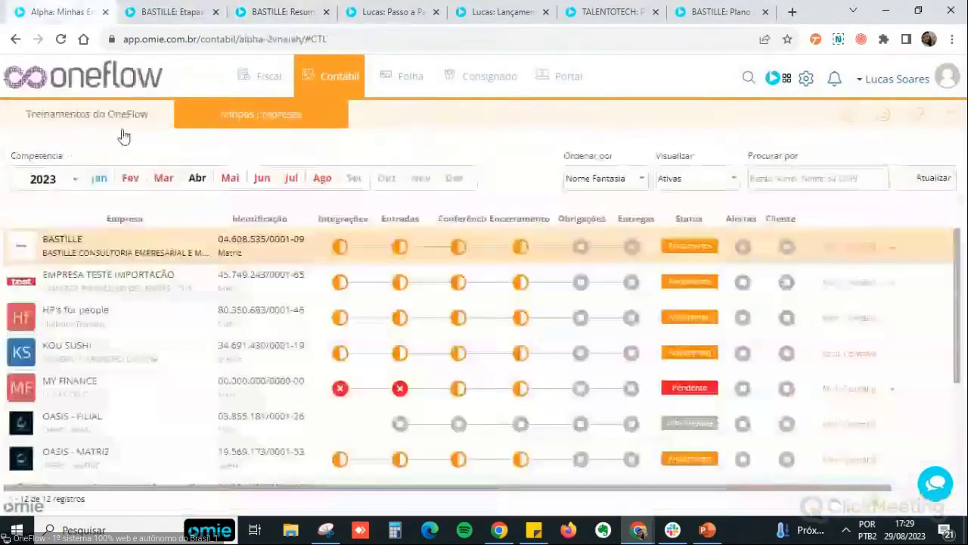
pyautogui.click(75, 179)
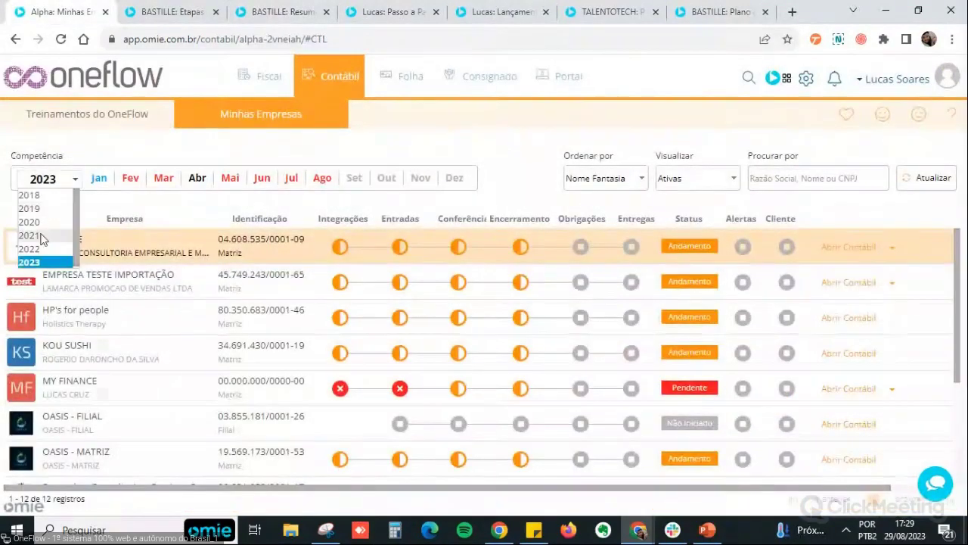
pyautogui.click(41, 248)
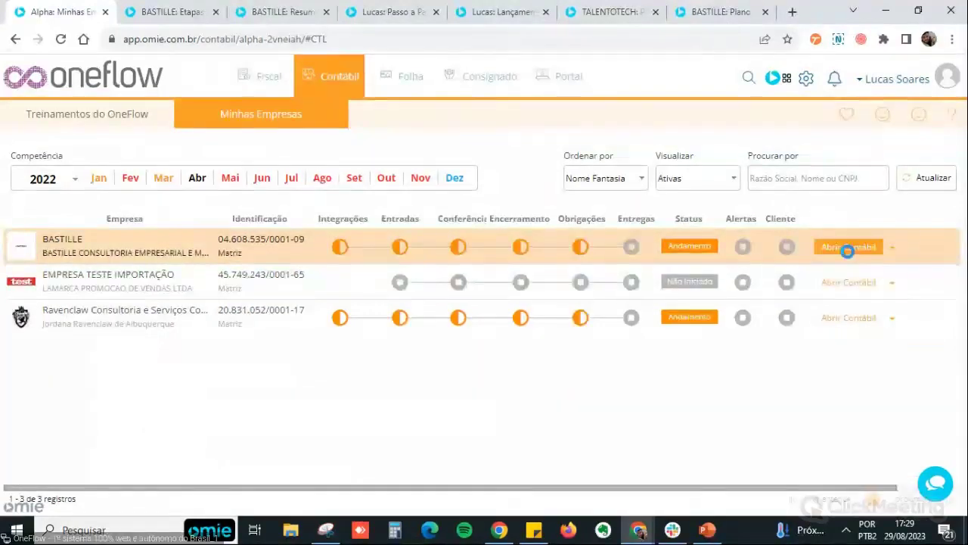
pyautogui.click(847, 247)
pyautogui.click(261, 14)
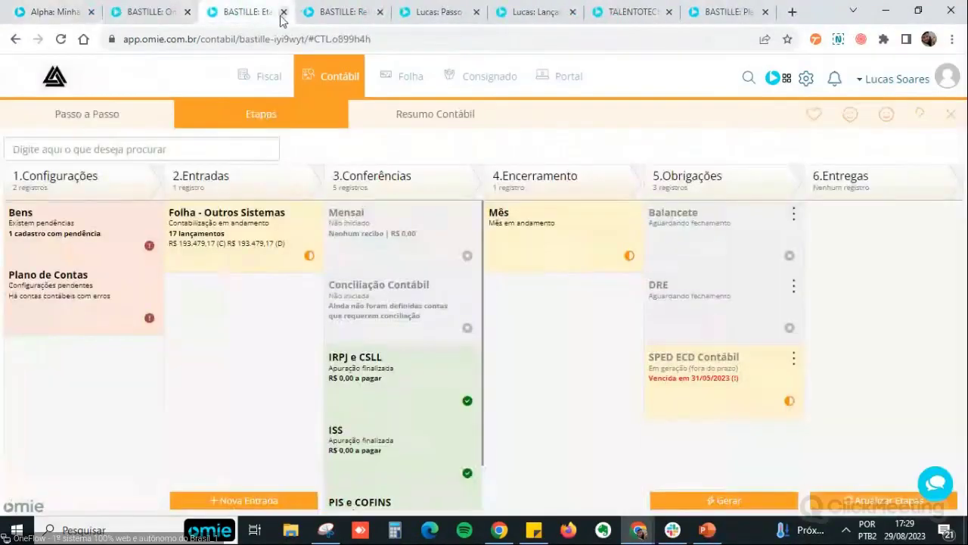
pyautogui.press('Return')
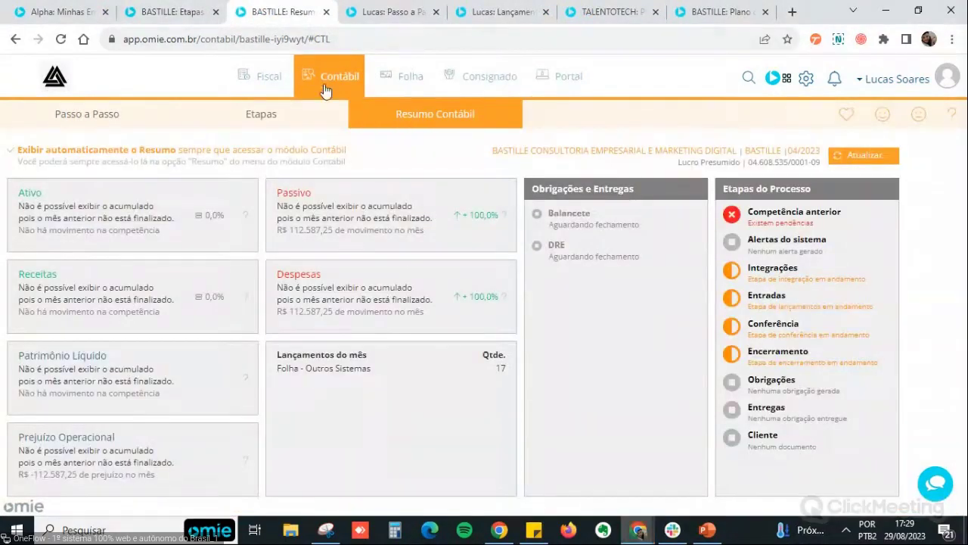
# - Open the Integração Folha de Pagamento Oneflow plan from BASTILLE's Planos de Contabilização da Empresa
pyautogui.moveTo(324, 81)
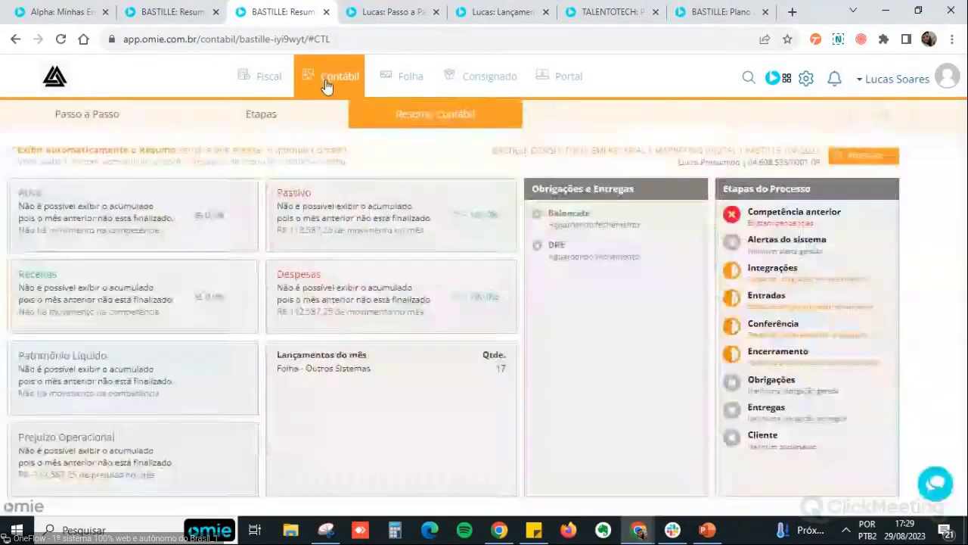
pyautogui.click(371, 239)
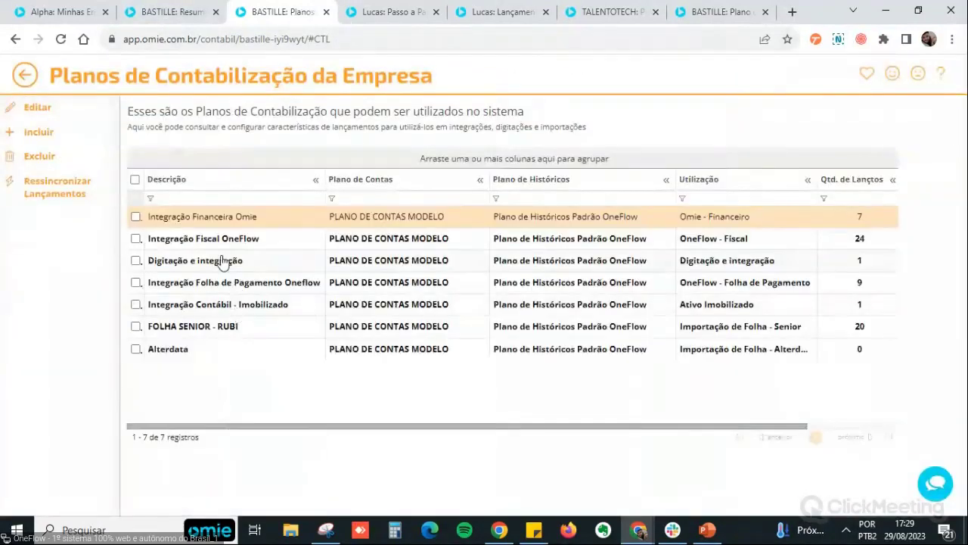
pyautogui.click(237, 290)
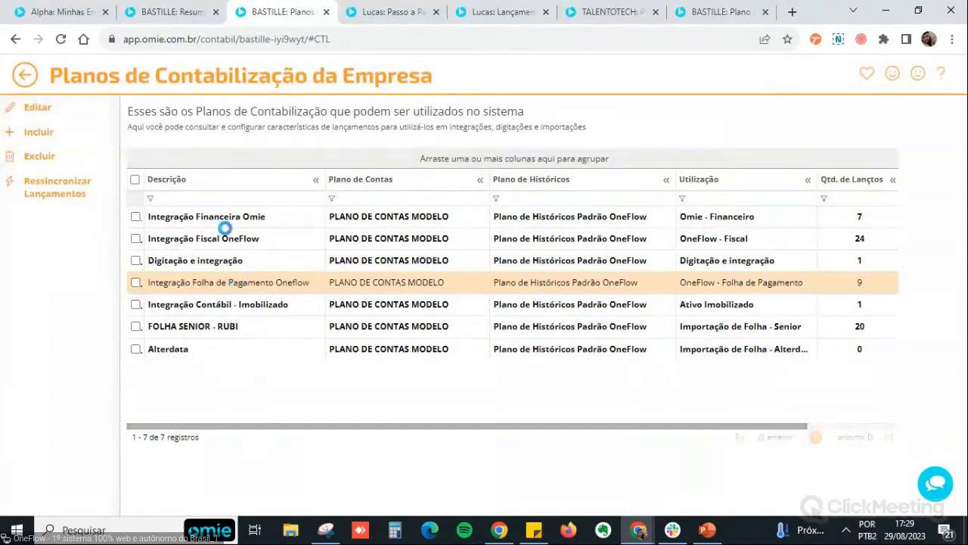
# - Dismiss the notice on BASTILLE's 04/2022 accounting and open the Mensal payroll from its Etapas
pyautogui.click(151, 13)
pyautogui.click(636, 182)
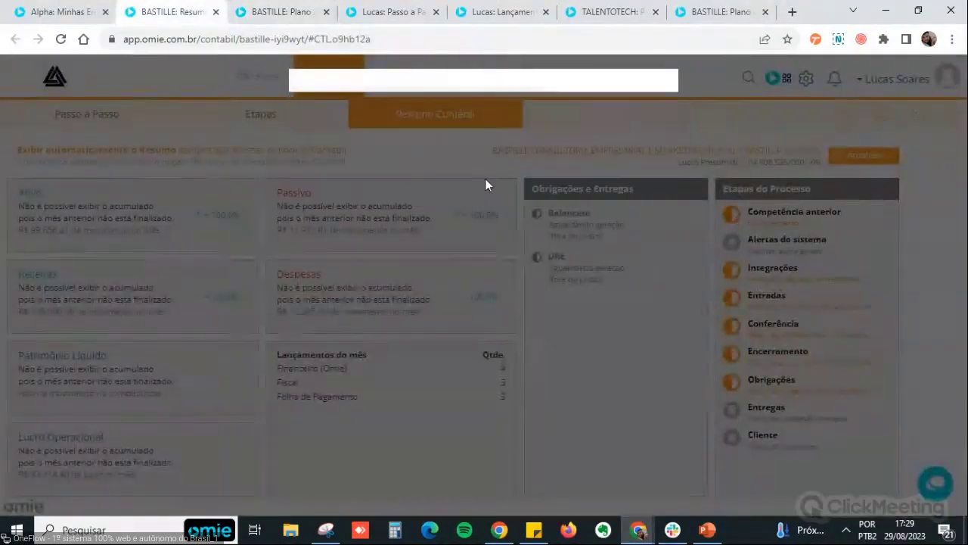
pyautogui.click(266, 115)
pyautogui.click(363, 258)
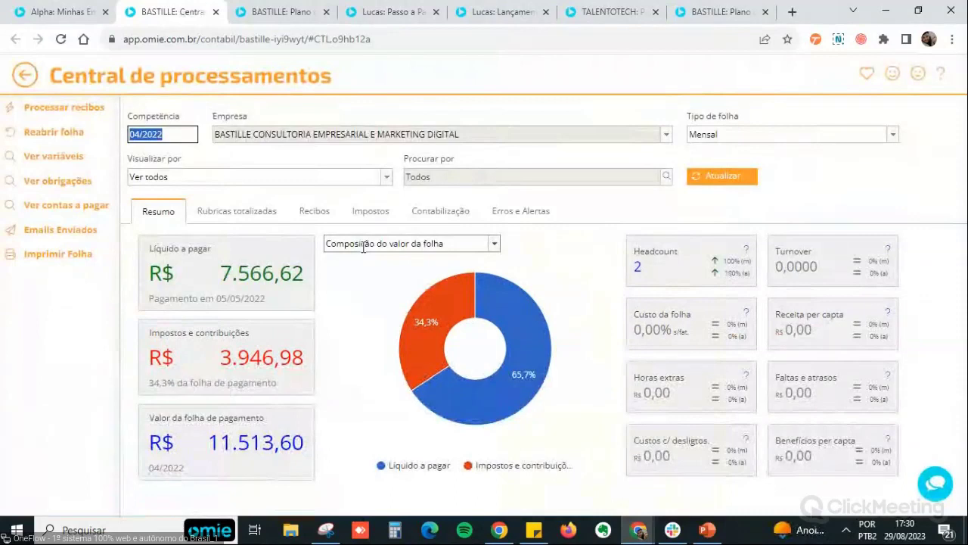
# - Review the 04/2022 payroll's Impostos and Rubricas totalizadas, going through the pró-labore, DSR, INSS and IRRF rubrics
pyautogui.click(208, 215)
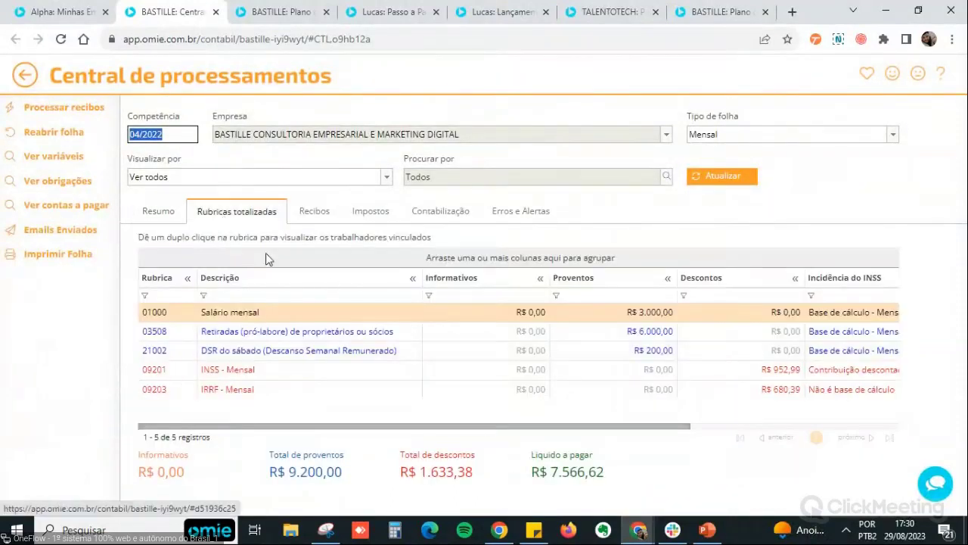
pyautogui.click(371, 212)
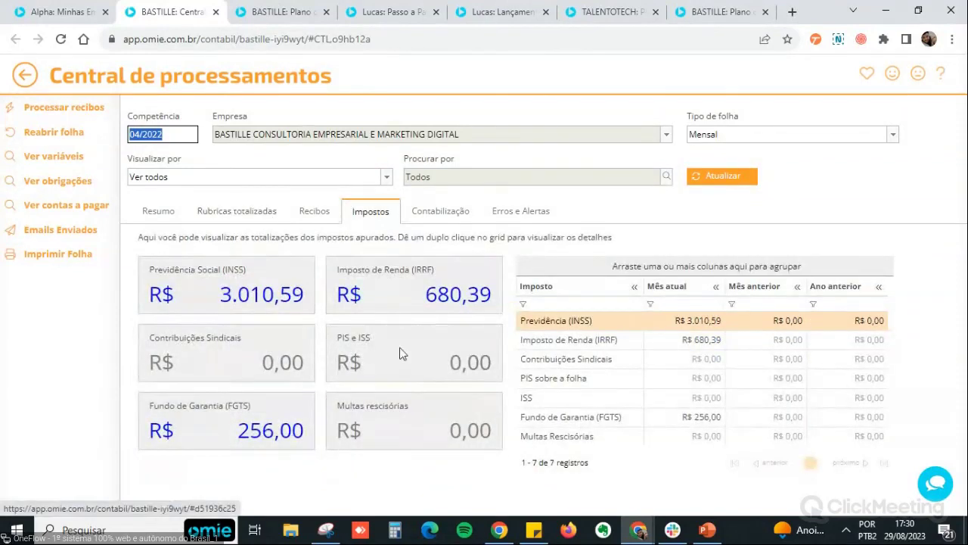
pyautogui.click(236, 221)
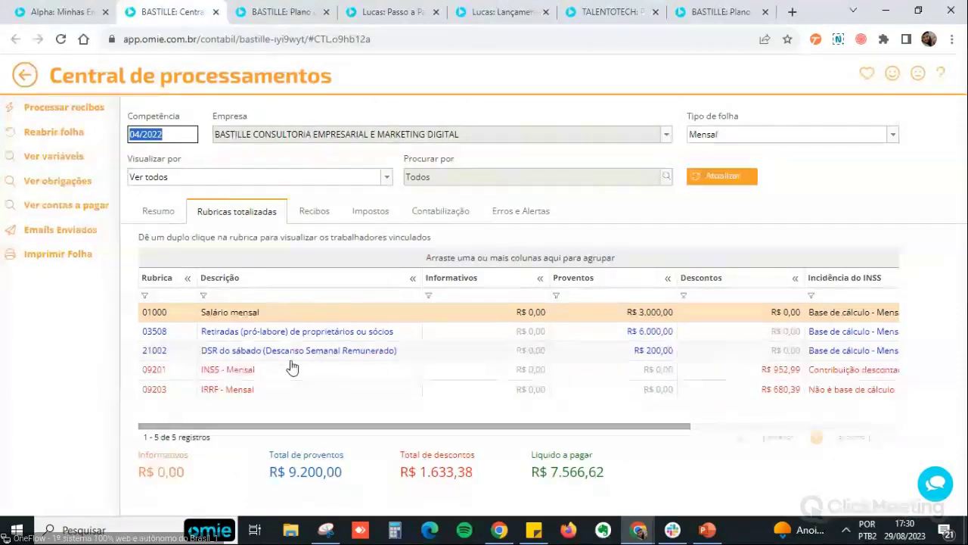
pyautogui.click(158, 334)
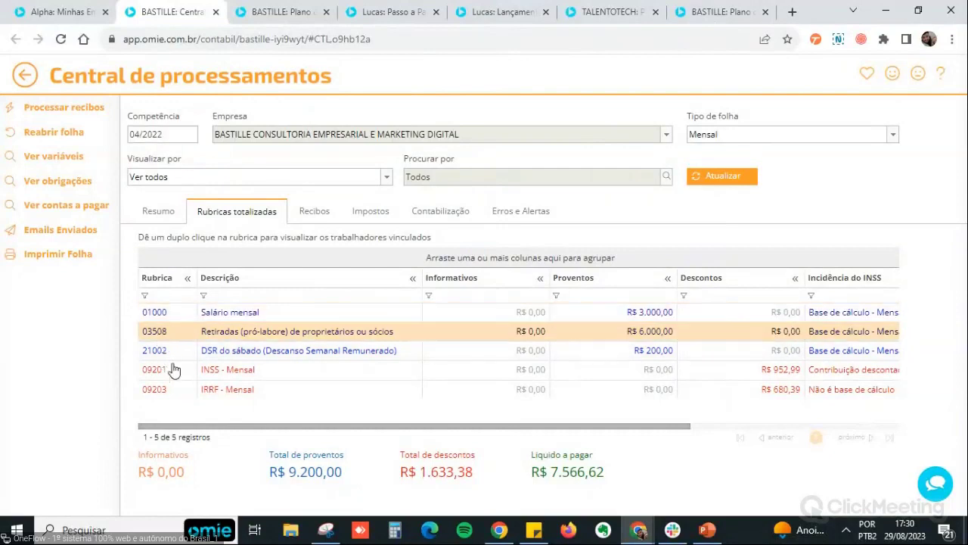
pyautogui.click(170, 355)
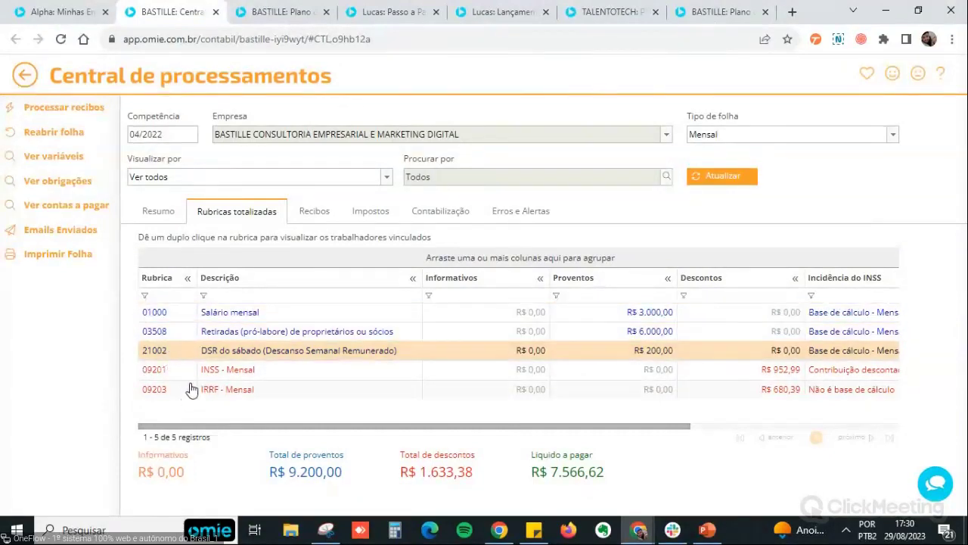
pyautogui.click(245, 375)
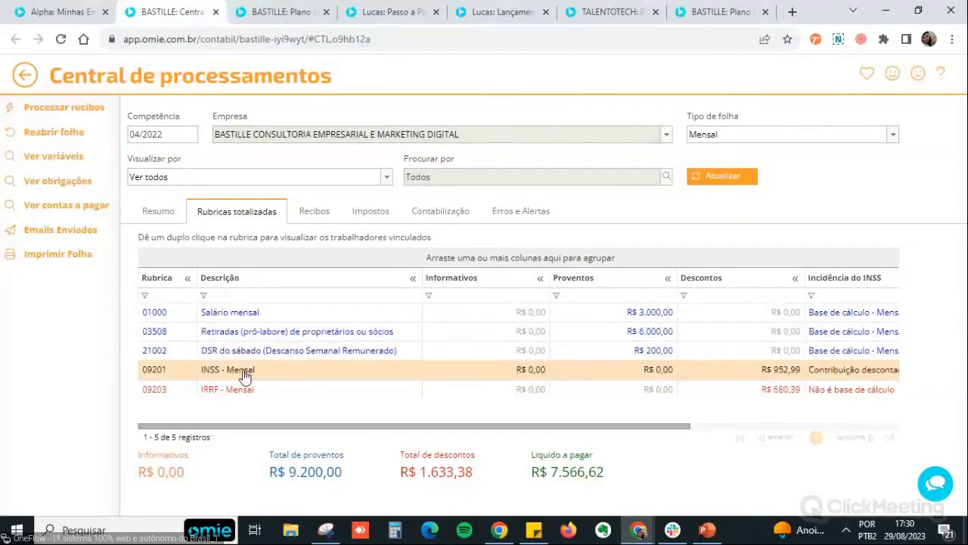
pyautogui.click(256, 393)
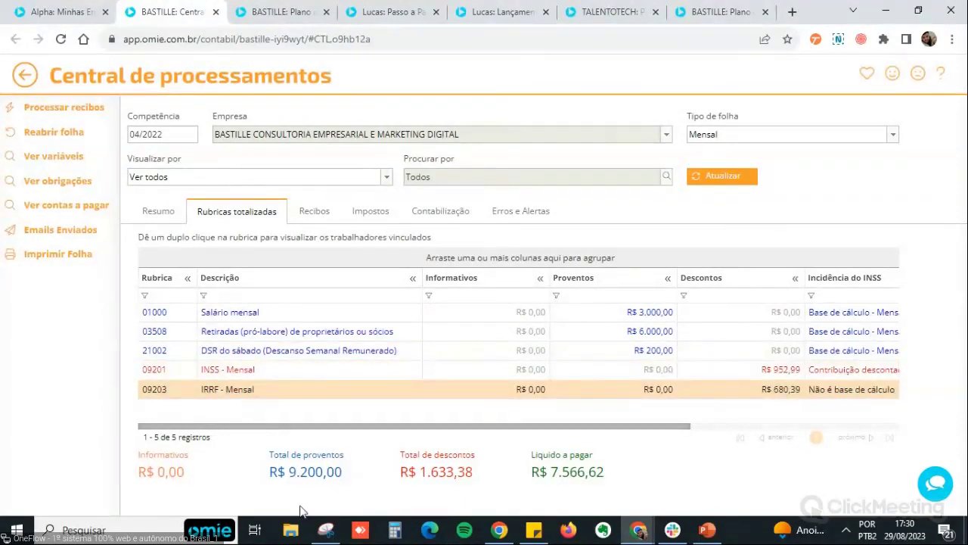
# - Open the plan's Folha Mensal - Salários e Pró-Labore entry and compare its partidas with the payroll's totalled rubrics
pyautogui.click(282, 12)
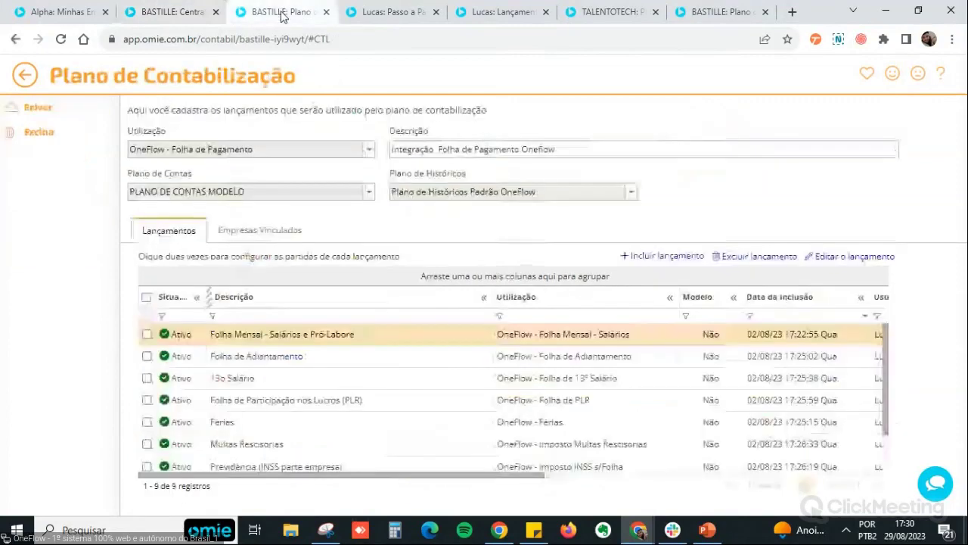
pyautogui.doubleClick(297, 337)
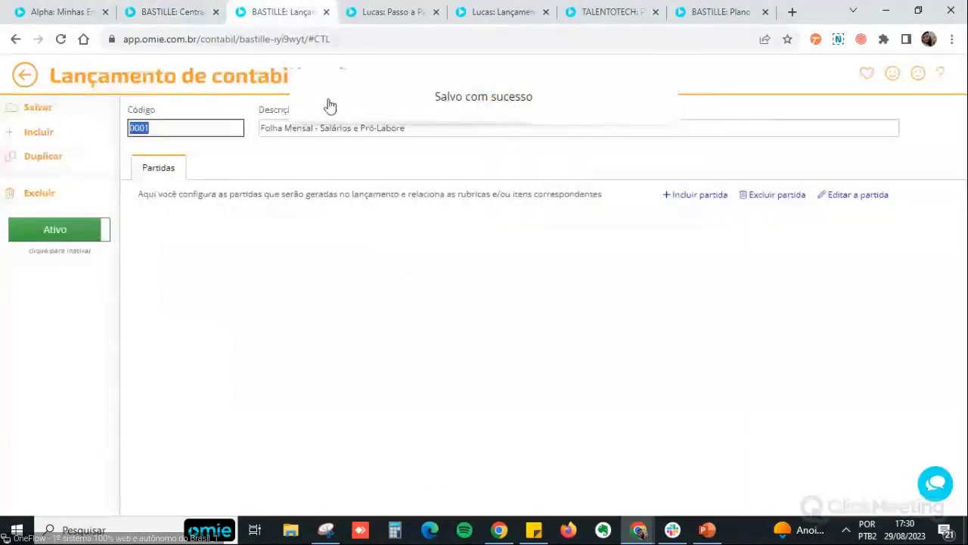
pyautogui.click(161, 21)
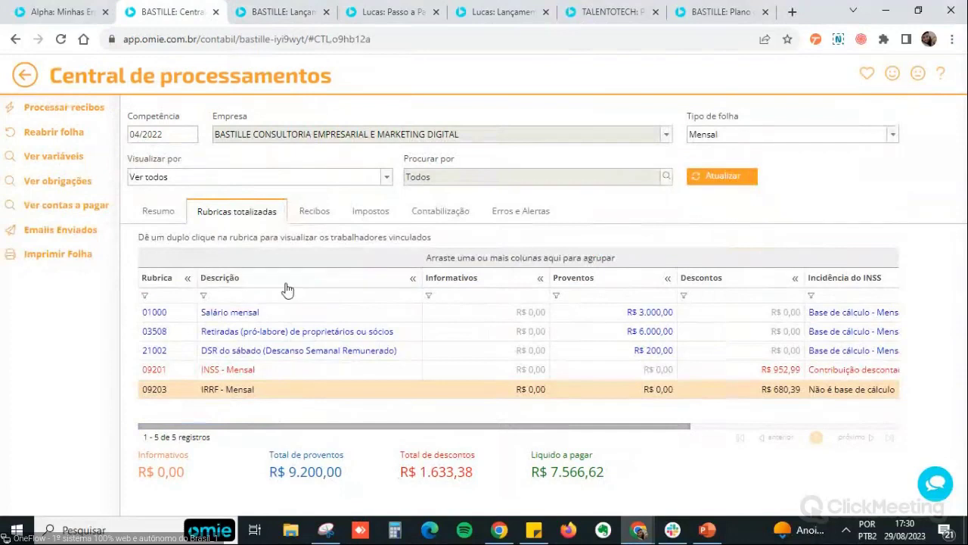
pyautogui.click(272, 12)
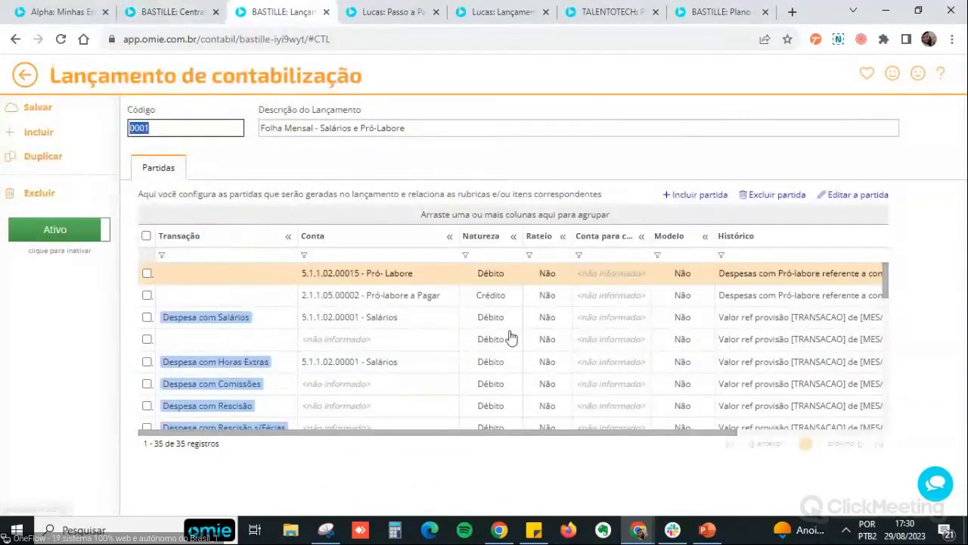
# - Review the Folha Mensal - Salários e Pró-Labore partidas, from Despesa com Salários through the discounted items to Líquido de Pró-Labore
pyautogui.scroll(-2, 359, 329)
pyautogui.scroll(2, 361, 326)
pyautogui.click(367, 325)
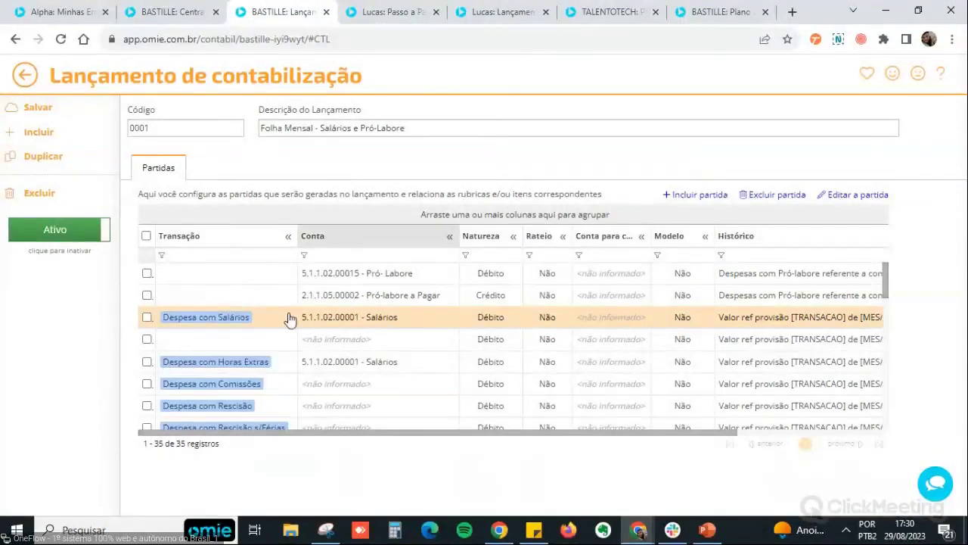
pyautogui.scroll(-1, 298, 289)
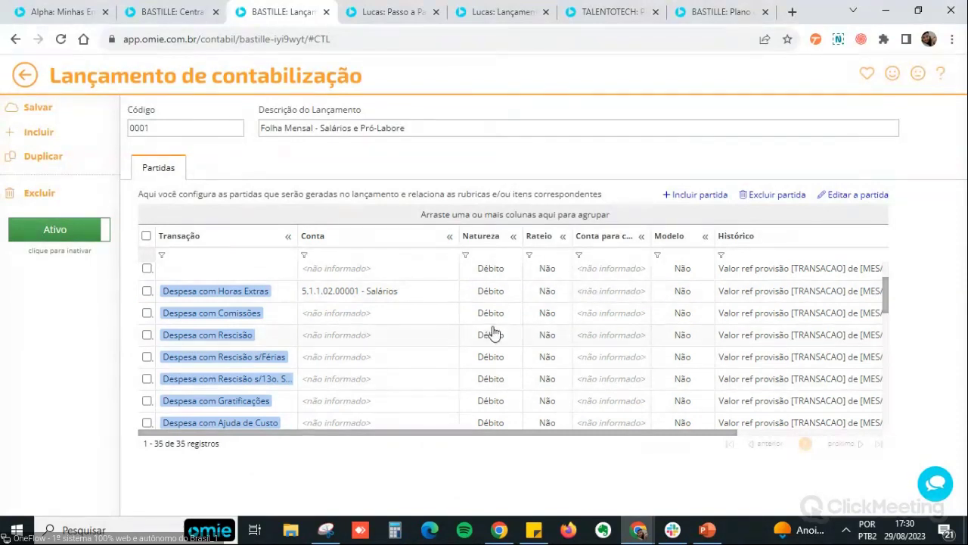
pyautogui.scroll(-3, 484, 333)
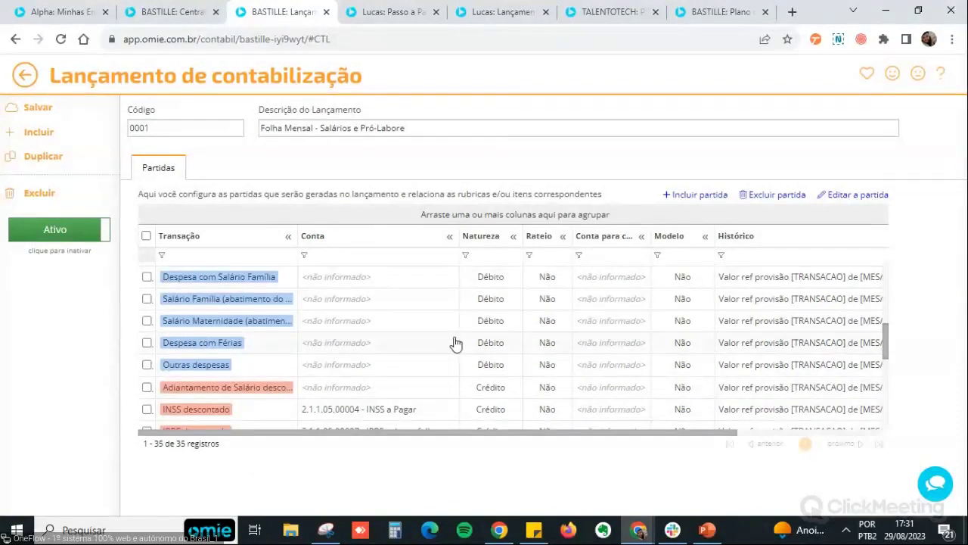
pyautogui.click(290, 389)
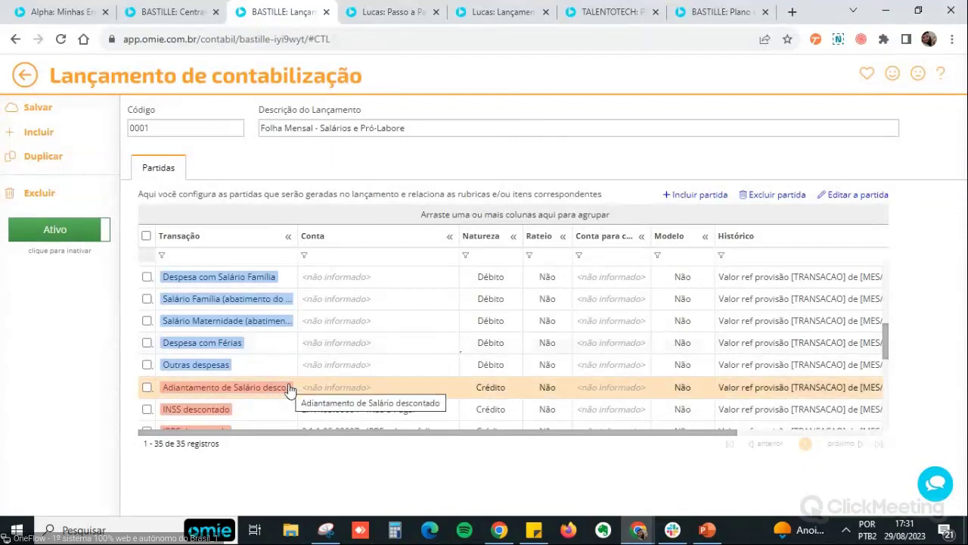
pyautogui.scroll(-2, 292, 391)
pyautogui.scroll(-3, 470, 327)
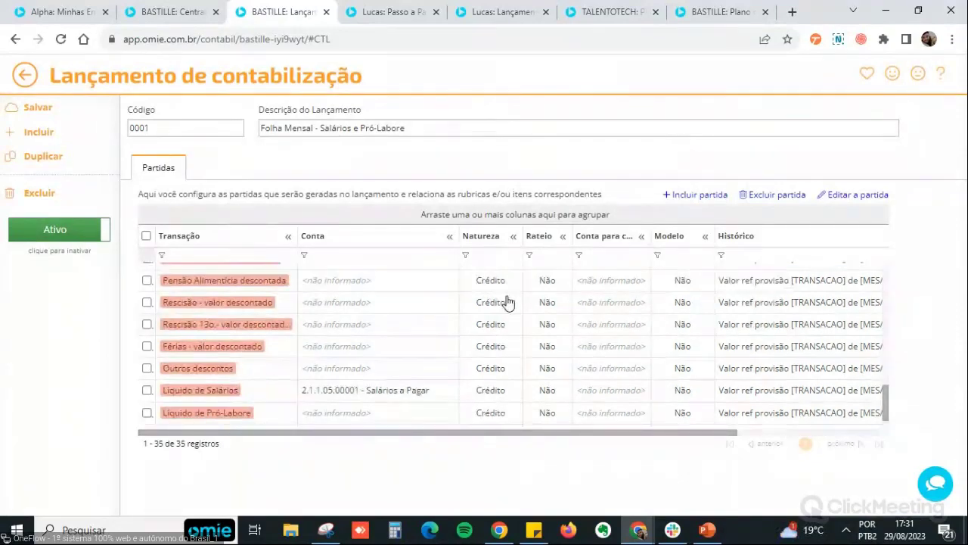
pyautogui.scroll(10, 507, 302)
# - Go back to BASTILLE's 04/2022 payroll and go through the pró-labore, DSR, INSS and IRRF totalled rubrics
pyautogui.click(168, 13)
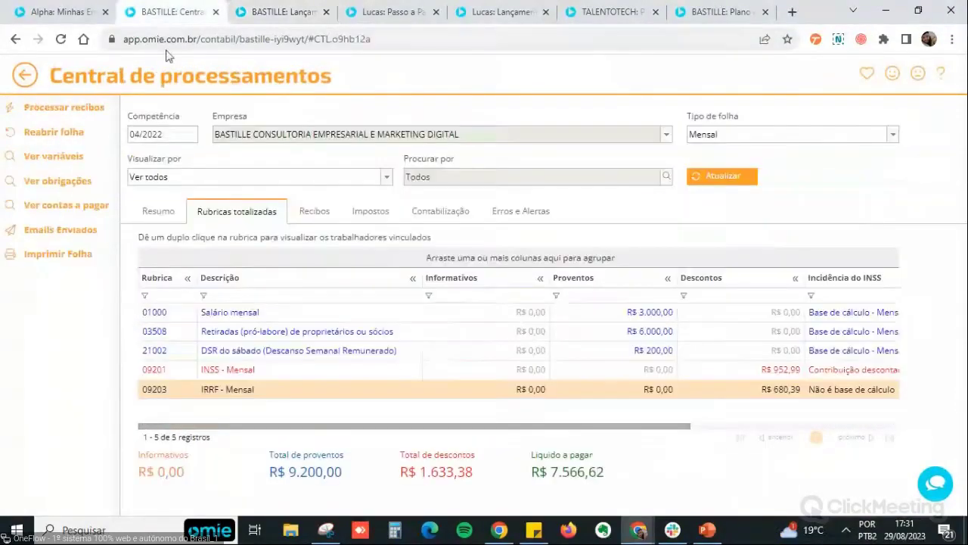
pyautogui.click(234, 350)
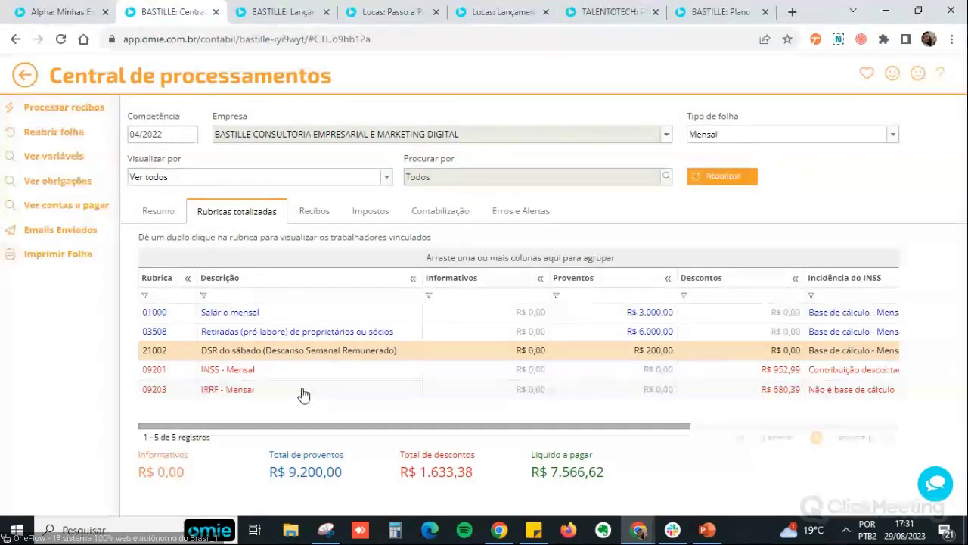
pyautogui.click(220, 335)
pyautogui.click(219, 356)
pyautogui.click(231, 375)
pyautogui.click(236, 389)
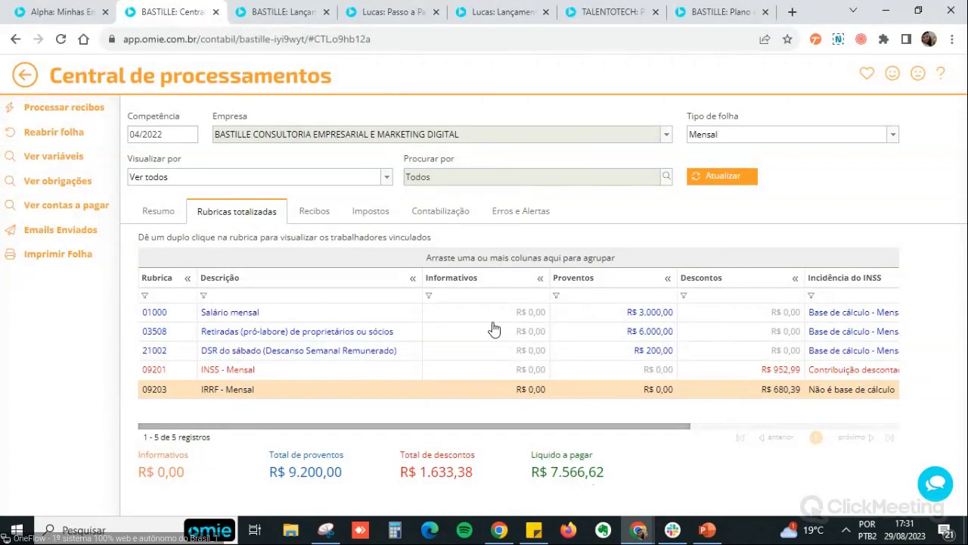
# - Open the Despesa com Salários partida in the plan's entry and examine its account, histórico and composition of rubrics
pyautogui.click(277, 12)
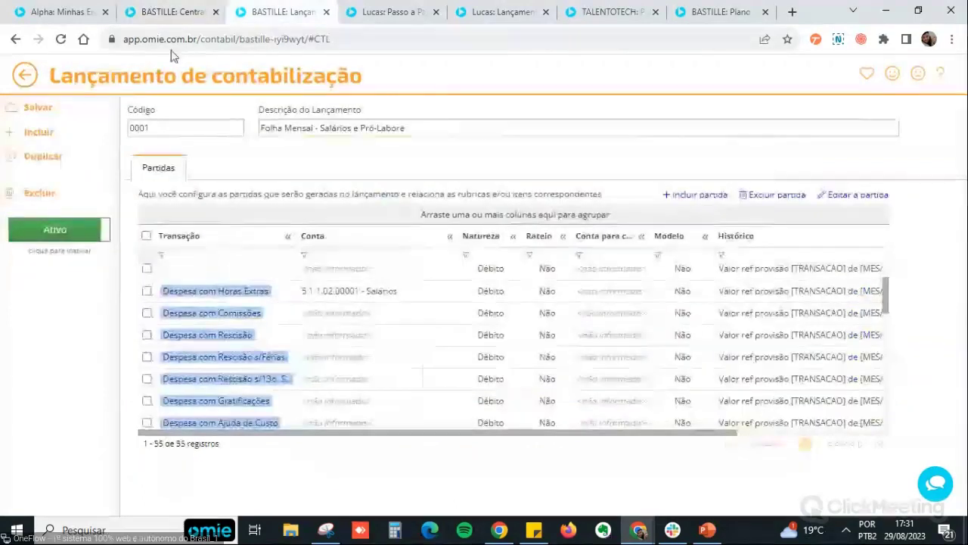
pyautogui.scroll(2, 257, 358)
pyautogui.click(247, 321)
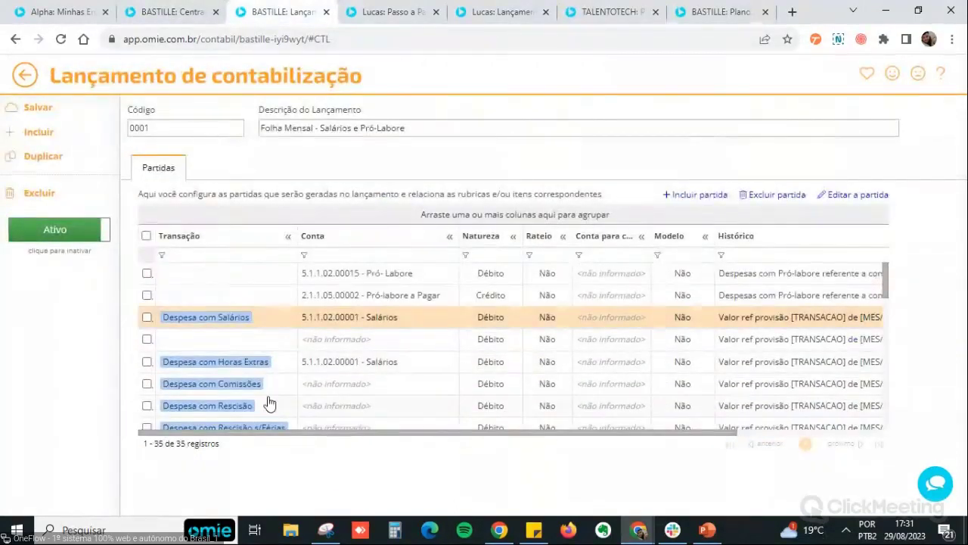
pyautogui.doubleClick(271, 322)
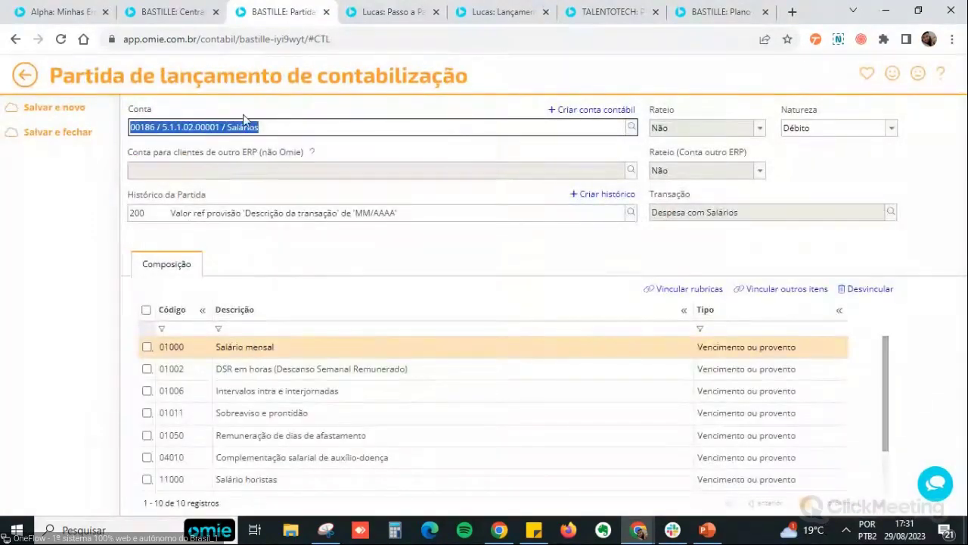
pyautogui.click(252, 214)
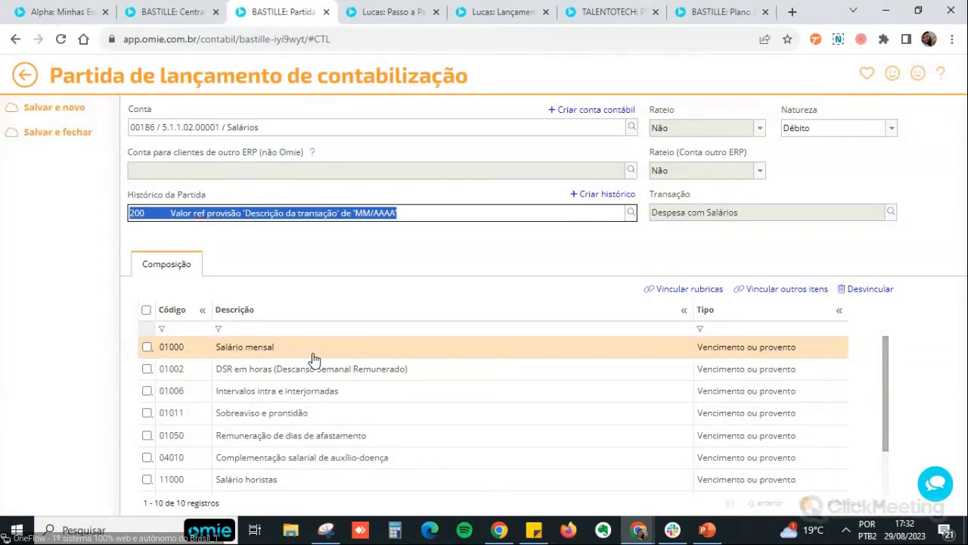
pyautogui.scroll(-2, 311, 368)
pyautogui.scroll(2, 302, 397)
# - Check the Salário mensal, pró-labore and DSR do sábado rubrics in the 04/2022 payroll's Rubricas totalizadas
pyautogui.hotkey('ctrl', 'shift', 'Tab')
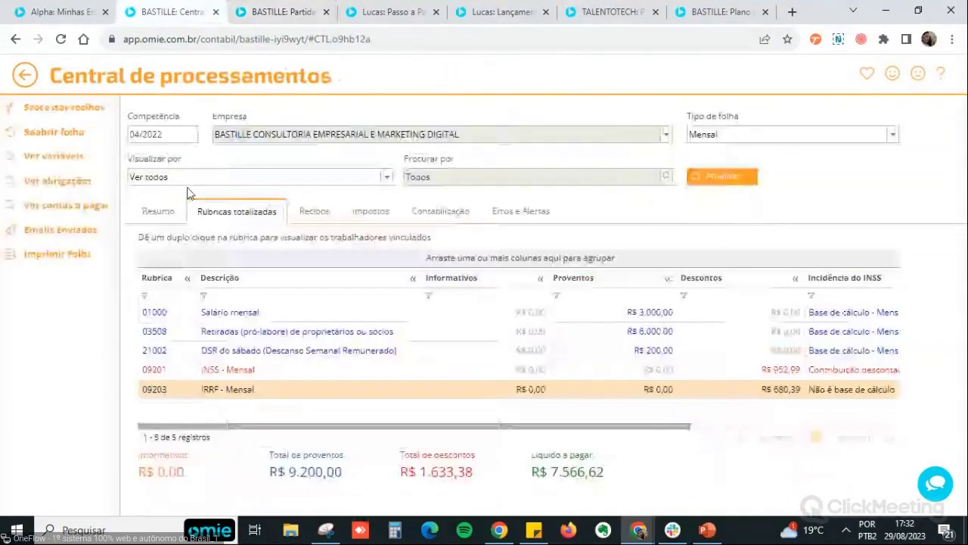
pyautogui.click(212, 317)
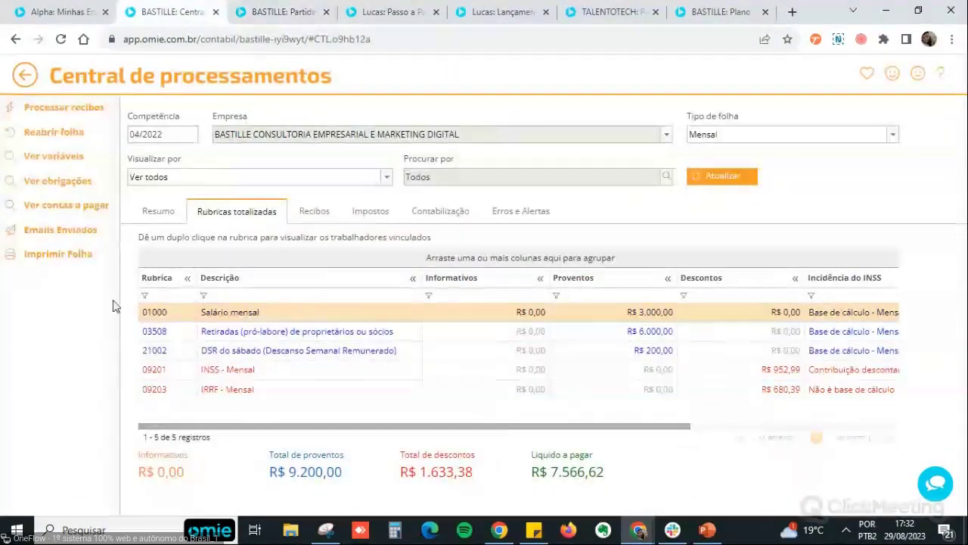
pyautogui.click(238, 332)
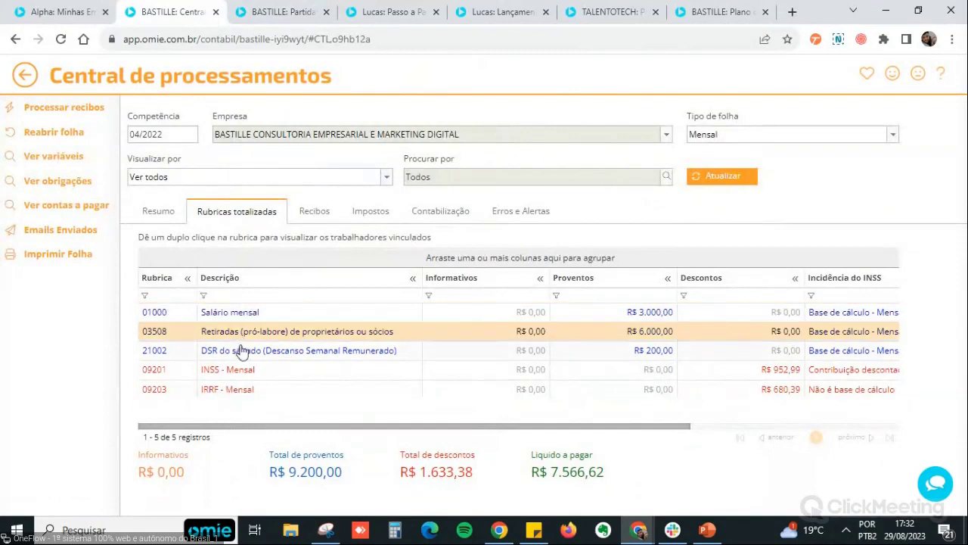
pyautogui.click(244, 350)
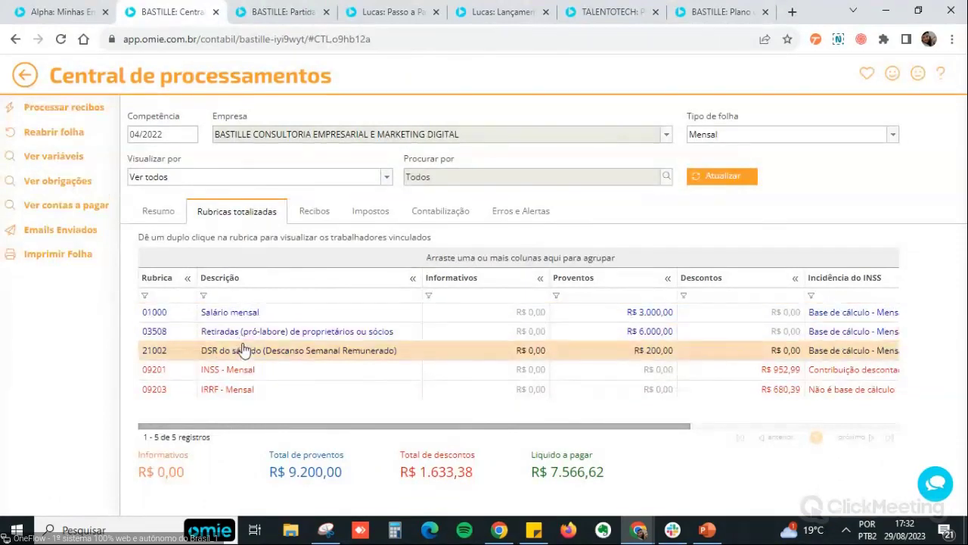
# - Mark rubrics 01000 Salário mensal and 21002 DSR do sábado in the salary partida's composition and compare them with the payroll
pyautogui.click(264, 12)
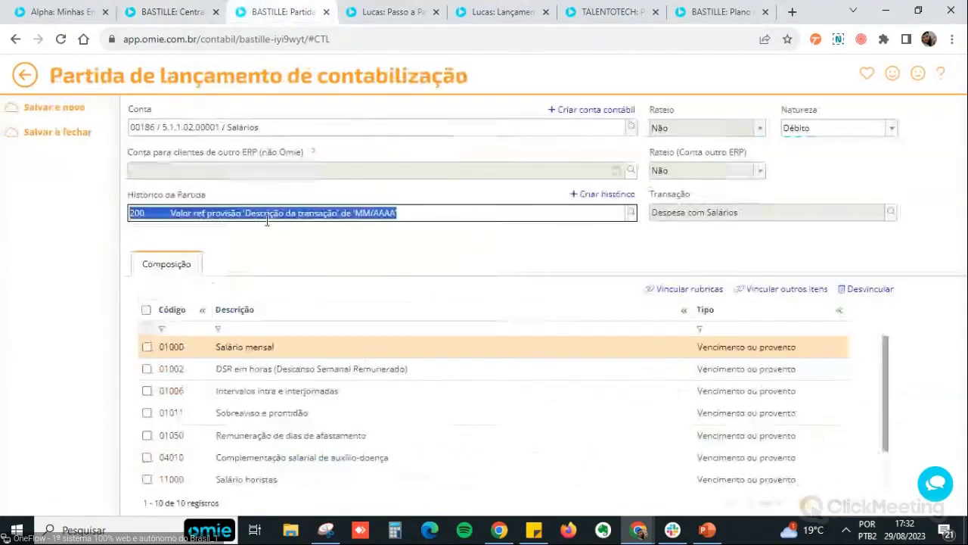
pyautogui.click(146, 346)
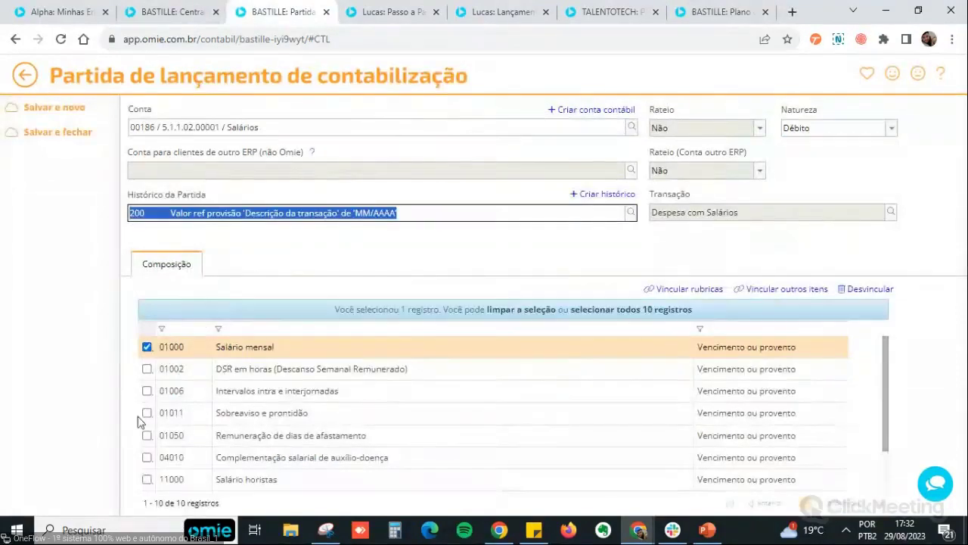
pyautogui.scroll(-2, 148, 469)
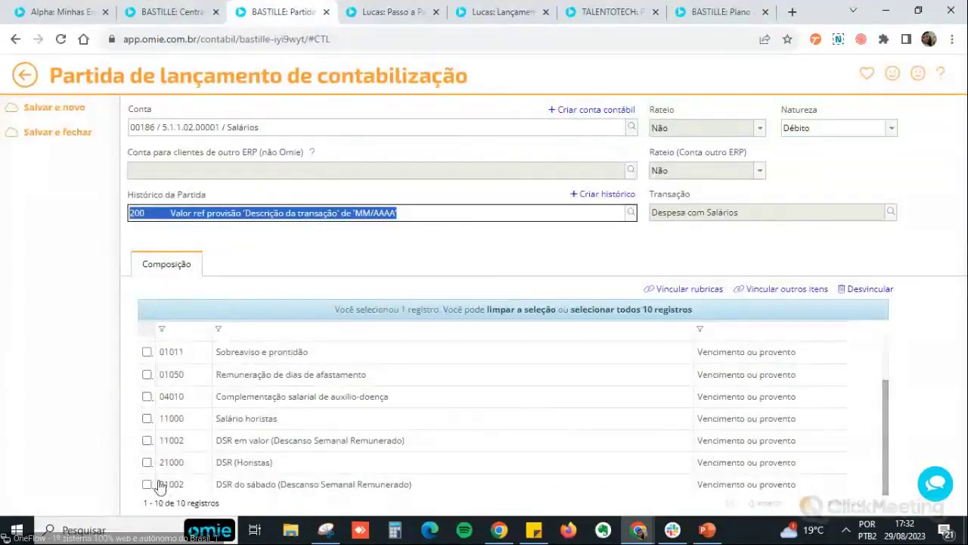
pyautogui.click(147, 484)
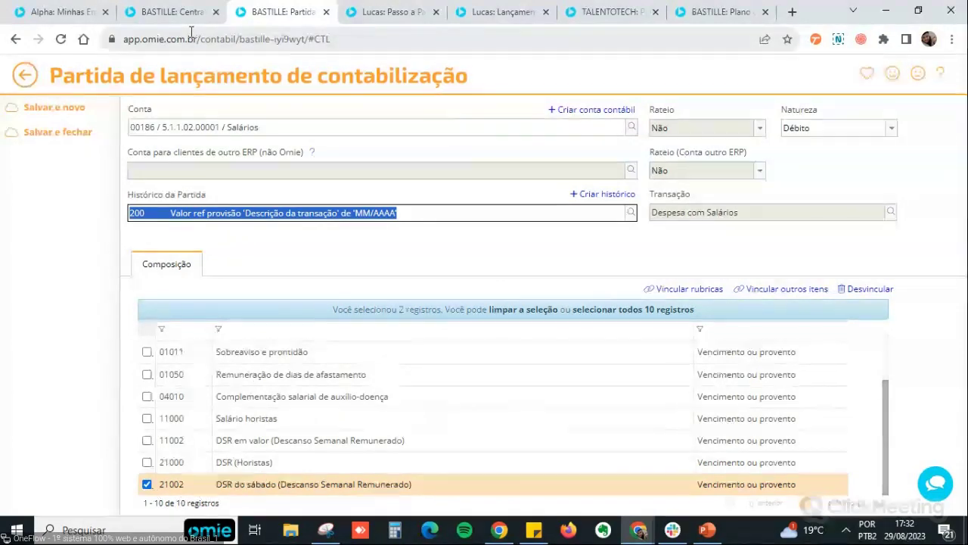
pyautogui.click(173, 12)
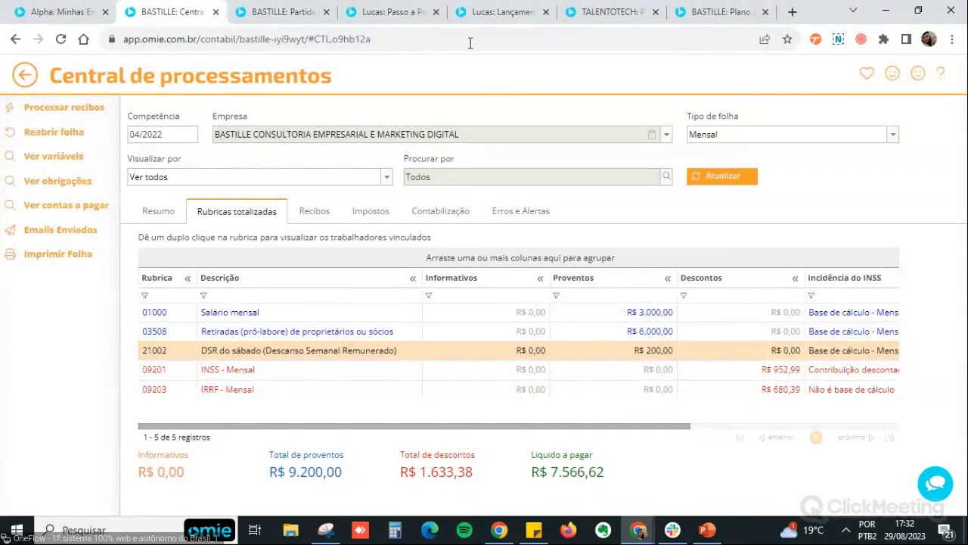
pyautogui.click(303, 9)
pyautogui.scroll(2, 373, 406)
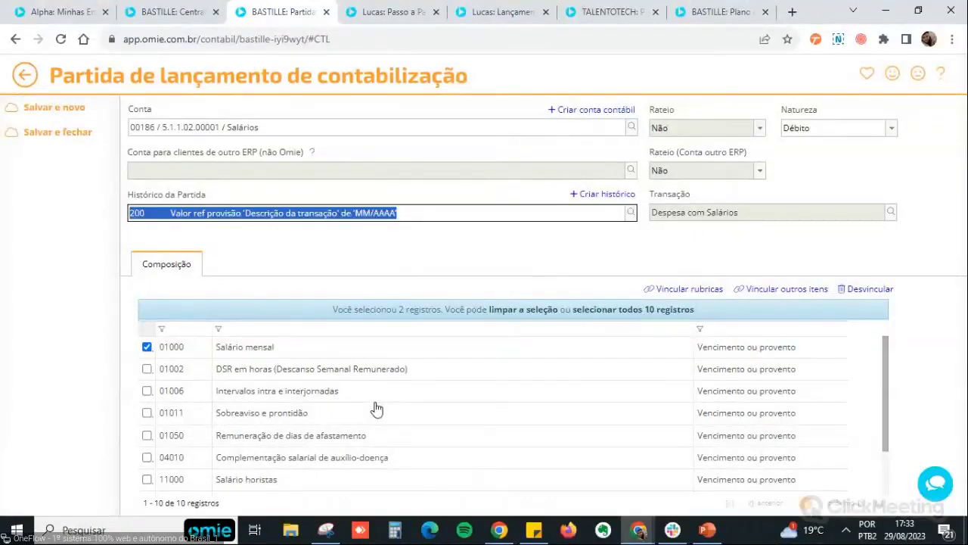
# - Unmark Salário mensal in the composition and mark the DSR rubrics 01002, 11002 and 21000
pyautogui.click(147, 369)
pyautogui.click(146, 346)
pyautogui.scroll(-1, 155, 409)
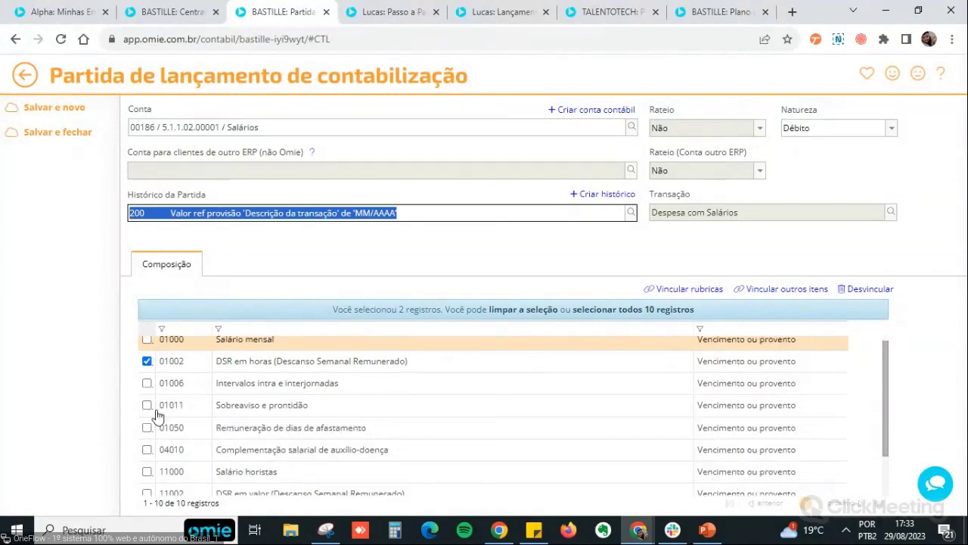
pyautogui.scroll(-2, 158, 416)
pyautogui.click(147, 440)
pyautogui.click(147, 462)
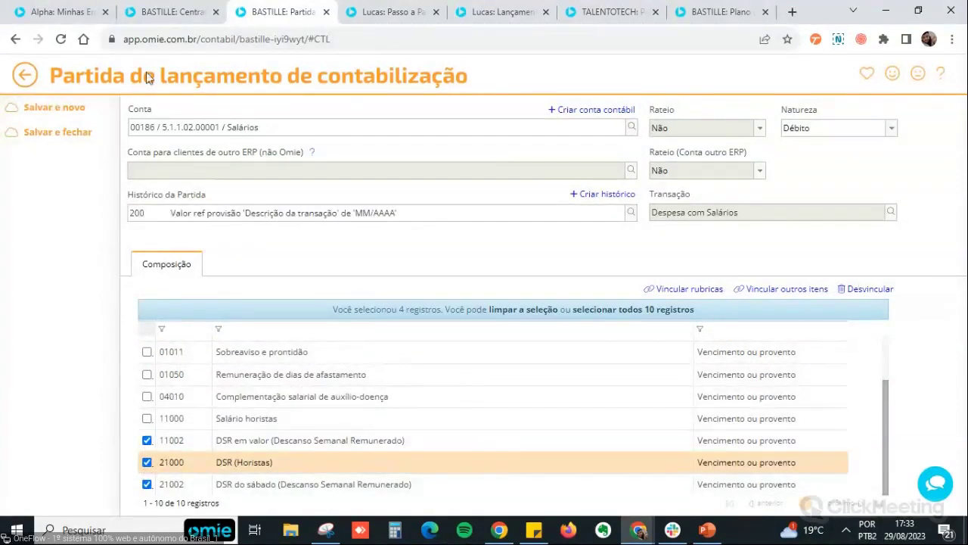
# - Return to the Folha Mensal entry without saving and reopen its Despesa com Salários partida
pyautogui.click(27, 75)
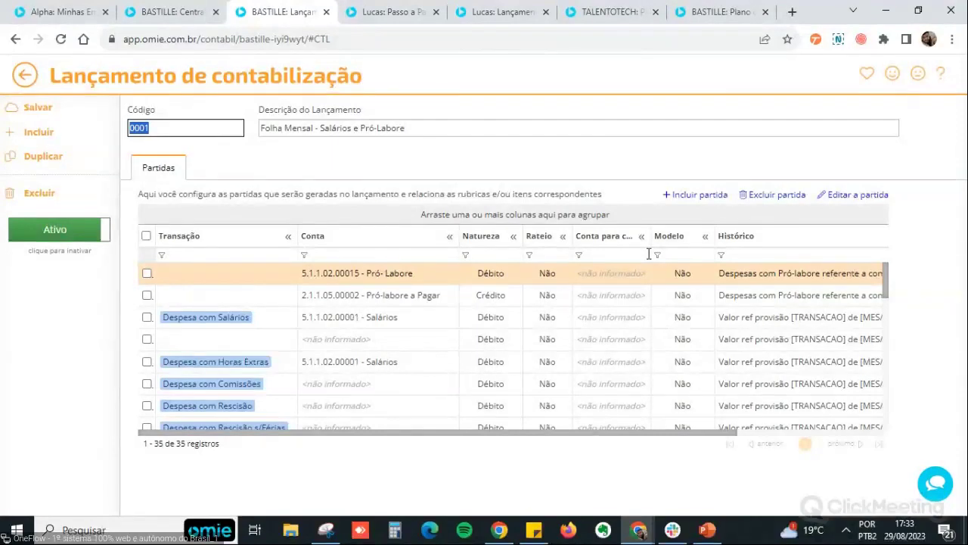
pyautogui.click(435, 327)
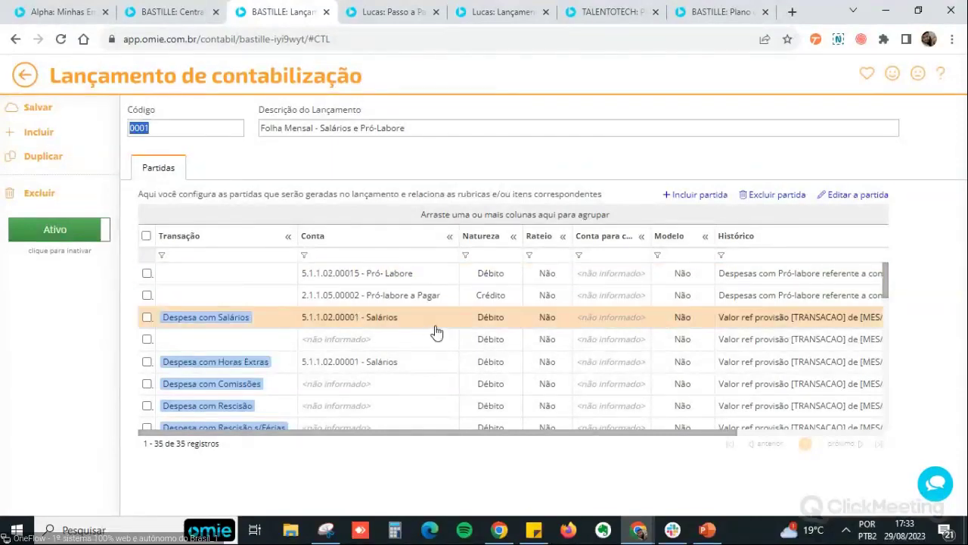
pyautogui.doubleClick(436, 330)
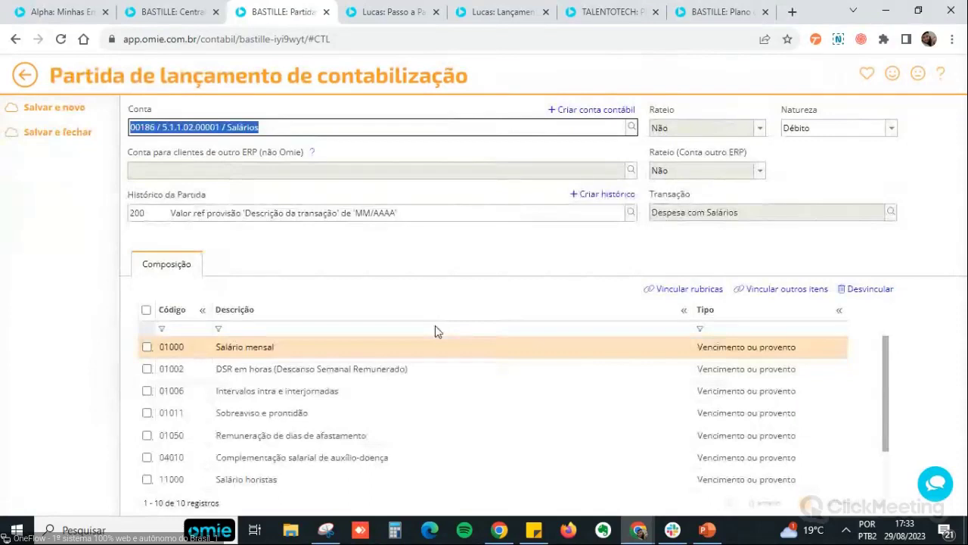
# - Open BASTILLE's 04/2022 accounting, dismiss its unfinished-month notice and open the month's Folha de Pagamento entries
pyautogui.click(175, 12)
pyautogui.click(53, 12)
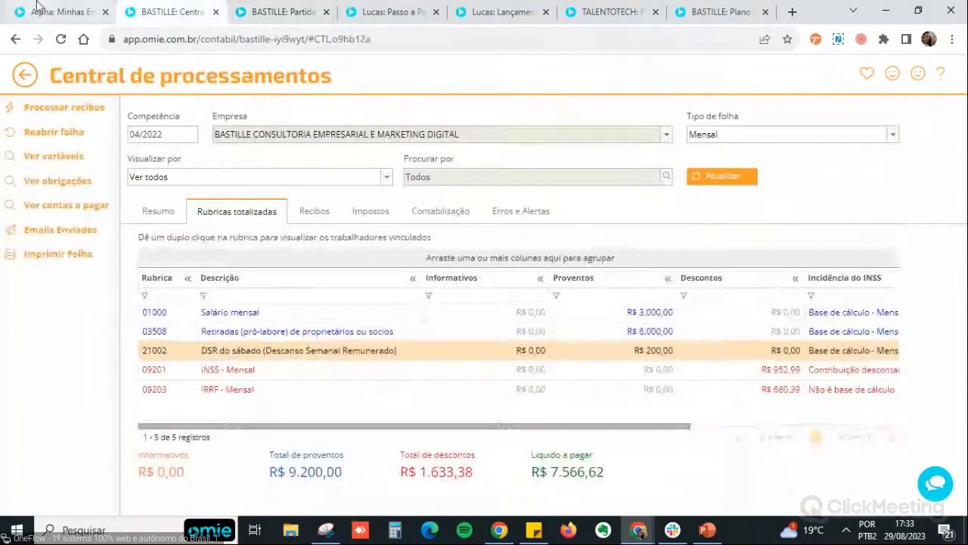
pyautogui.click(845, 247)
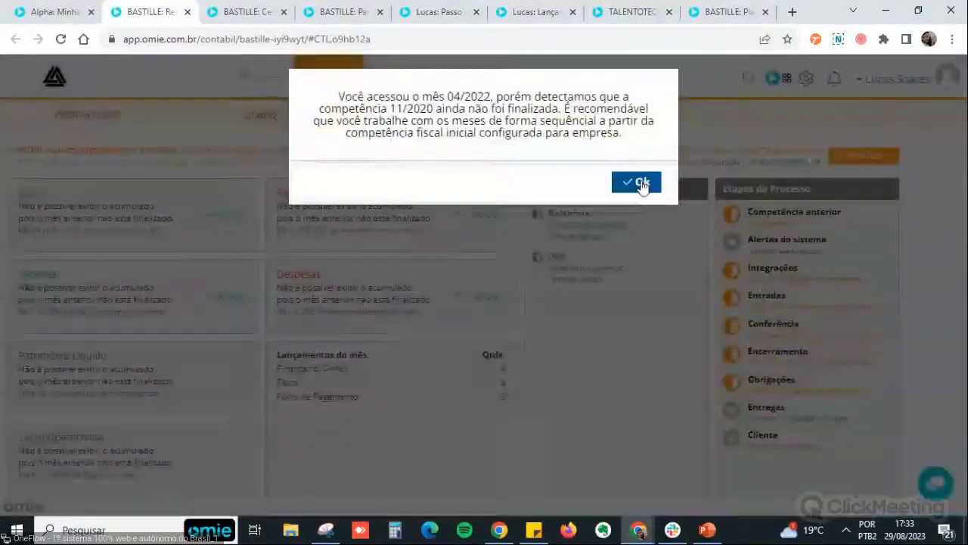
pyautogui.click(639, 182)
pyautogui.click(303, 125)
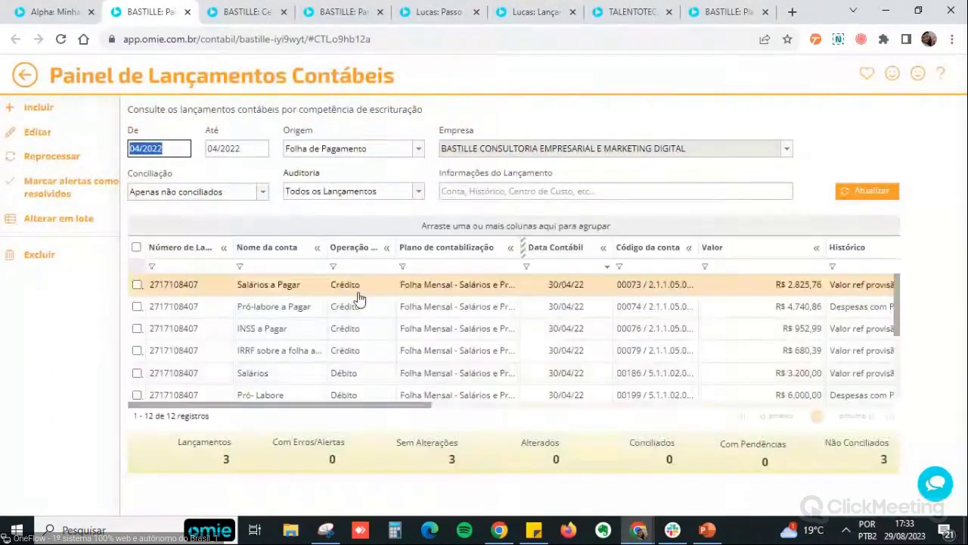
# - Open the Folha Mensal accounting entry, examine the rubrics composing its Salários partida and return to the entry
pyautogui.doubleClick(351, 285)
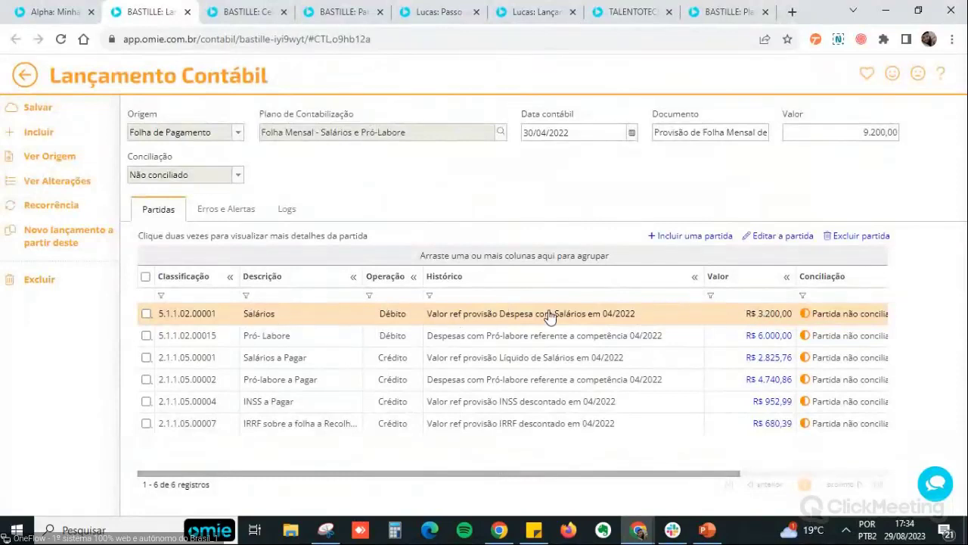
pyautogui.click(426, 330)
pyautogui.click(423, 321)
pyautogui.doubleClick(423, 318)
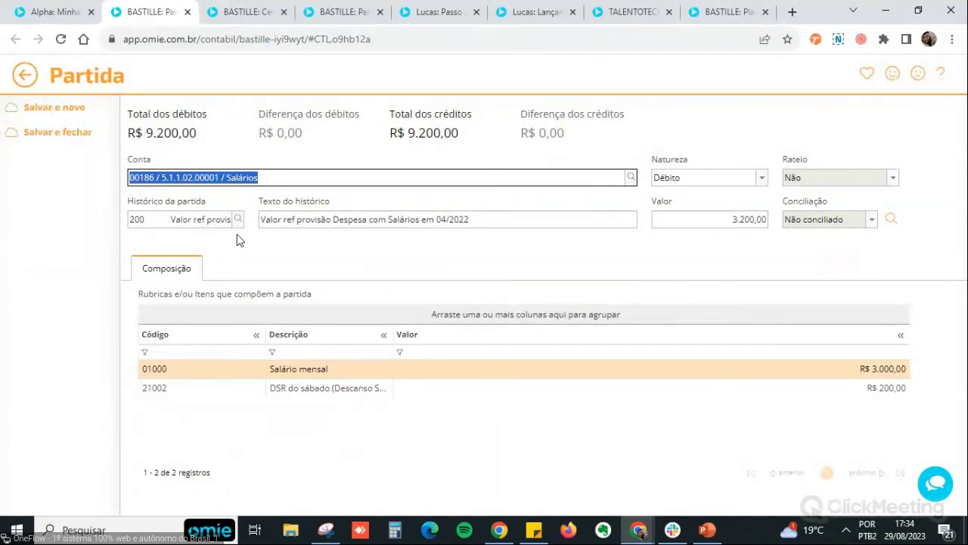
pyautogui.click(270, 387)
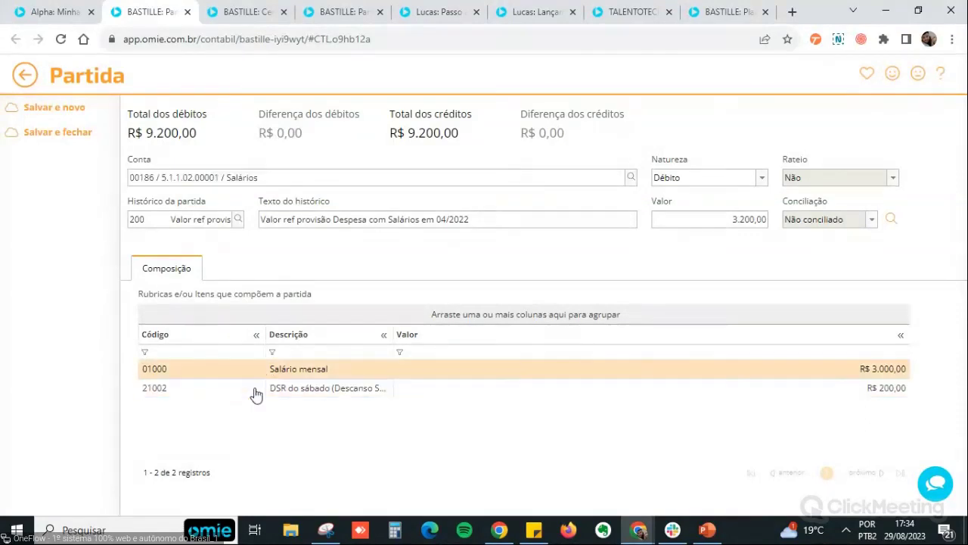
pyautogui.click(259, 385)
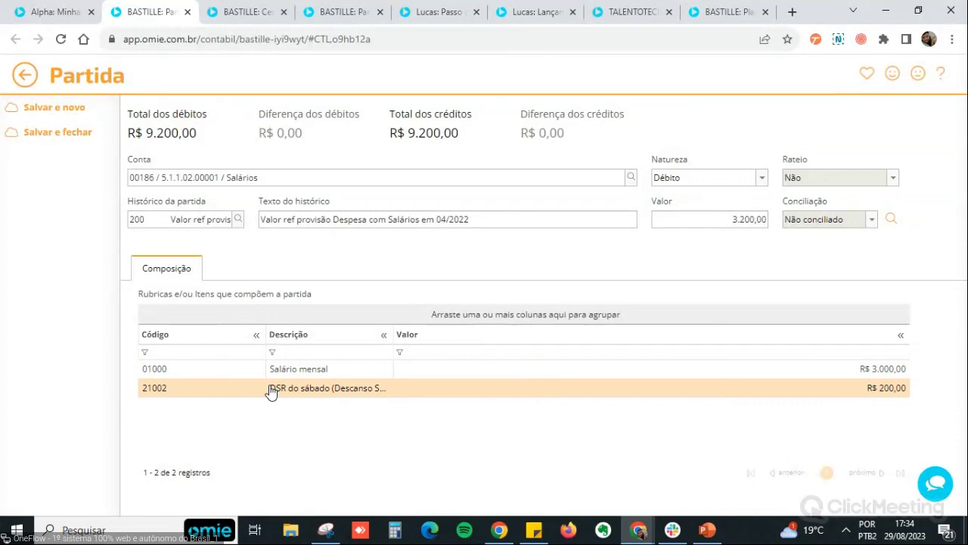
pyautogui.click(34, 87)
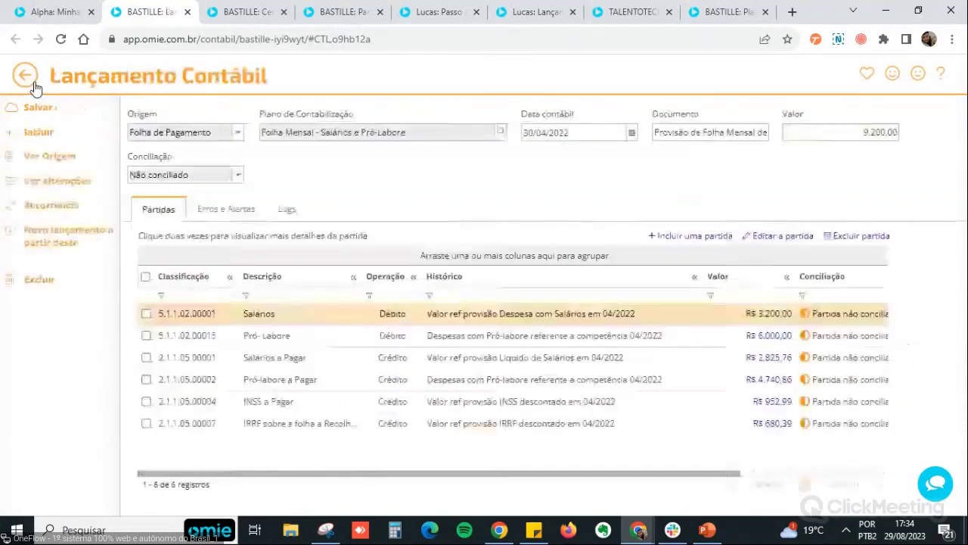
# - Return to the accounting plan's Folha Mensal - Salários e Pró-Labore entry and look through its partidas from Despesa com Salários onward
pyautogui.click(339, 11)
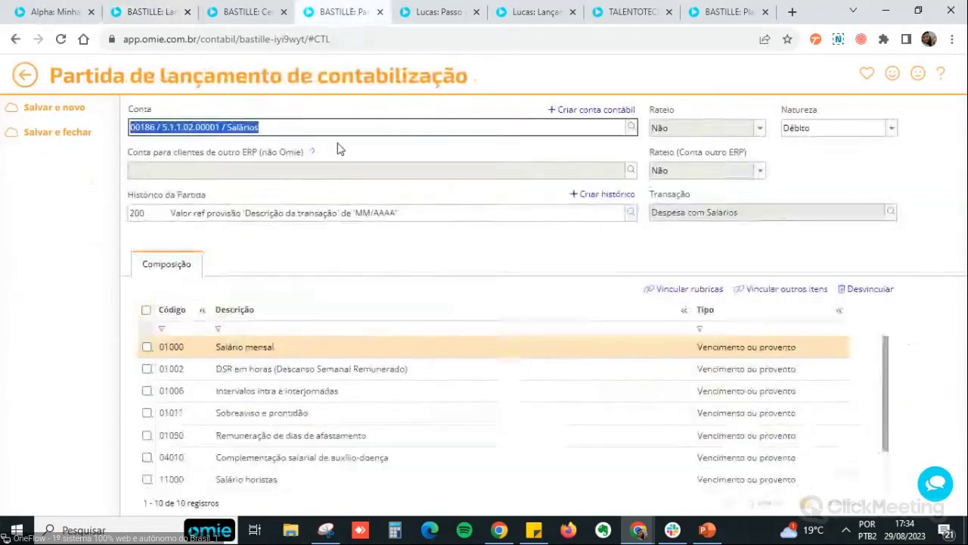
pyautogui.click(241, 11)
pyautogui.click(342, 11)
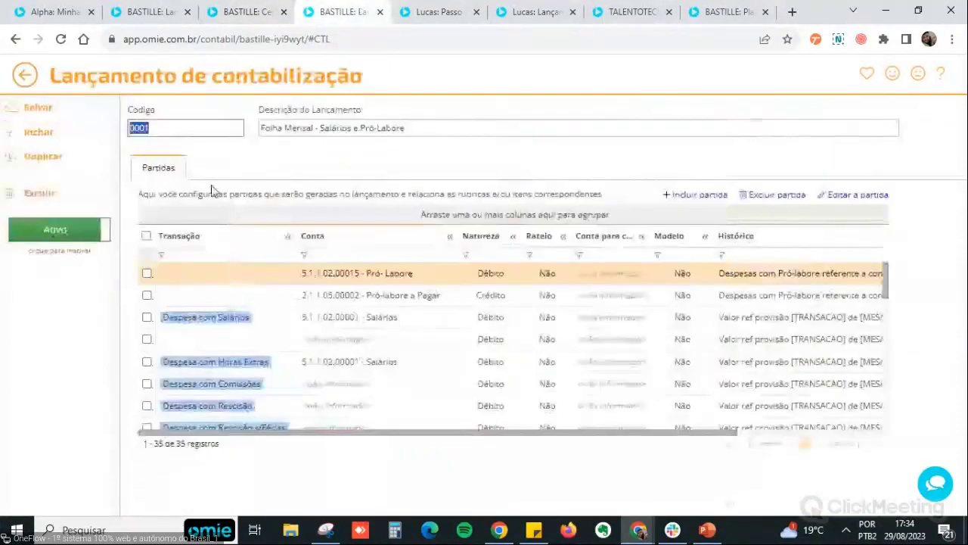
pyautogui.click(250, 328)
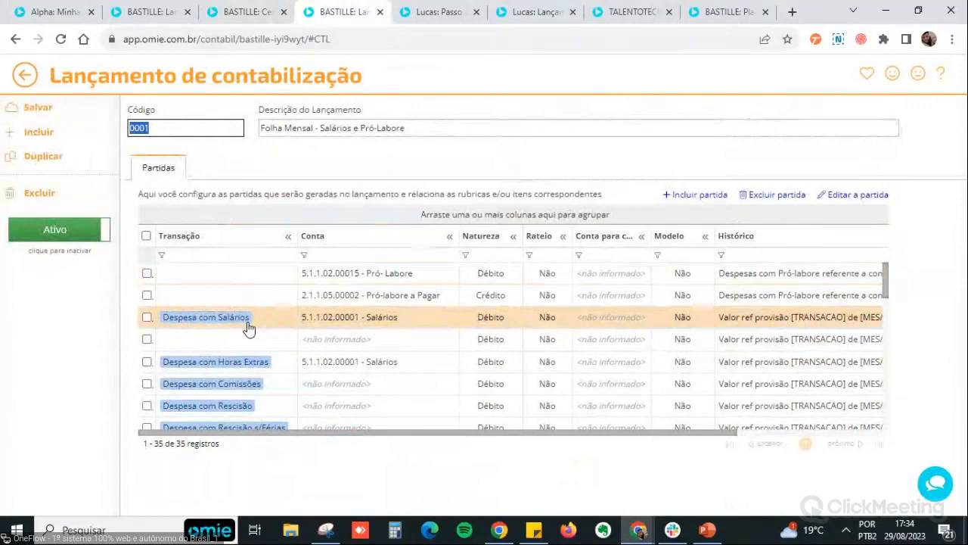
pyautogui.scroll(-3, 278, 370)
pyautogui.scroll(-6, 278, 370)
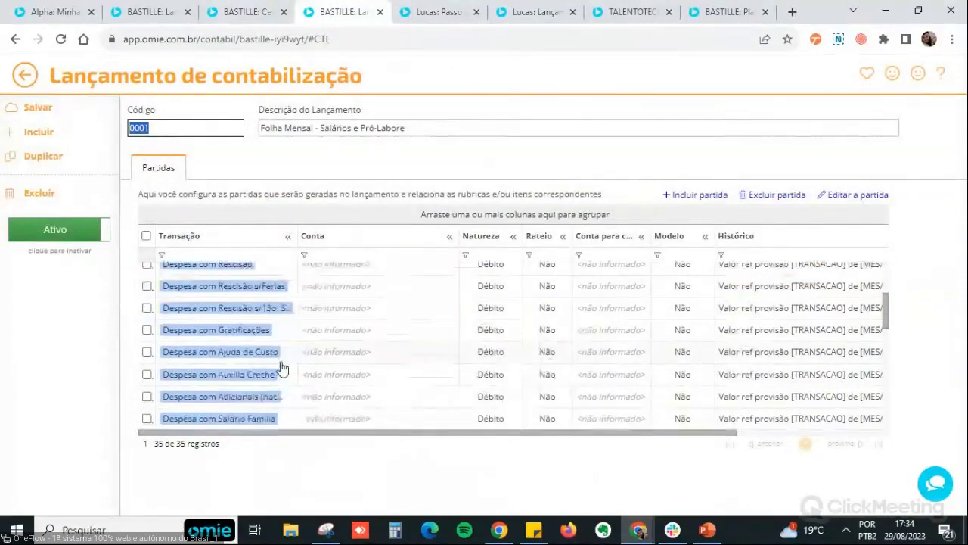
pyautogui.scroll(10, 299, 343)
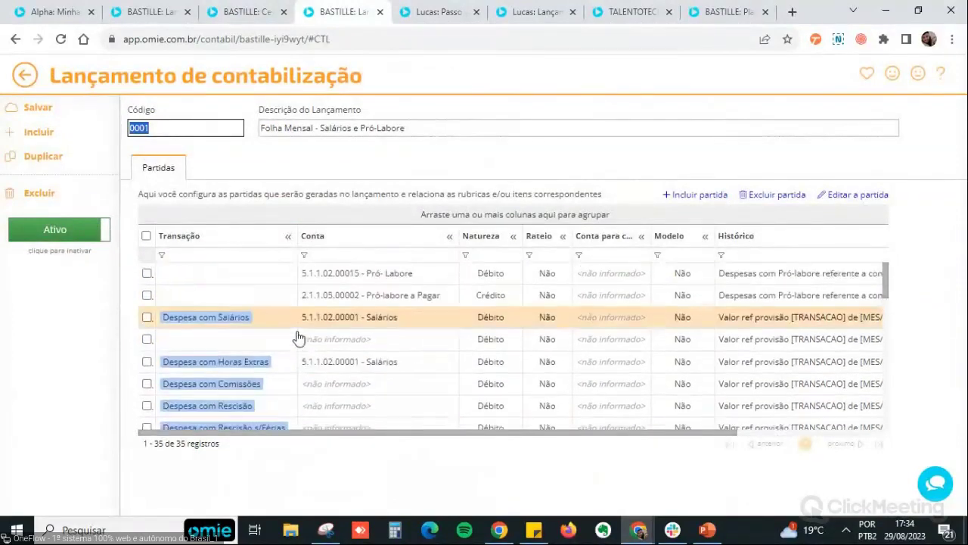
# - Open the plan's 5.1.1.02.00015 Pró-Labore partida and compare its rubric 03508 with BASTILLE's totalled payroll rubrics for 04/2022
pyautogui.click(394, 275)
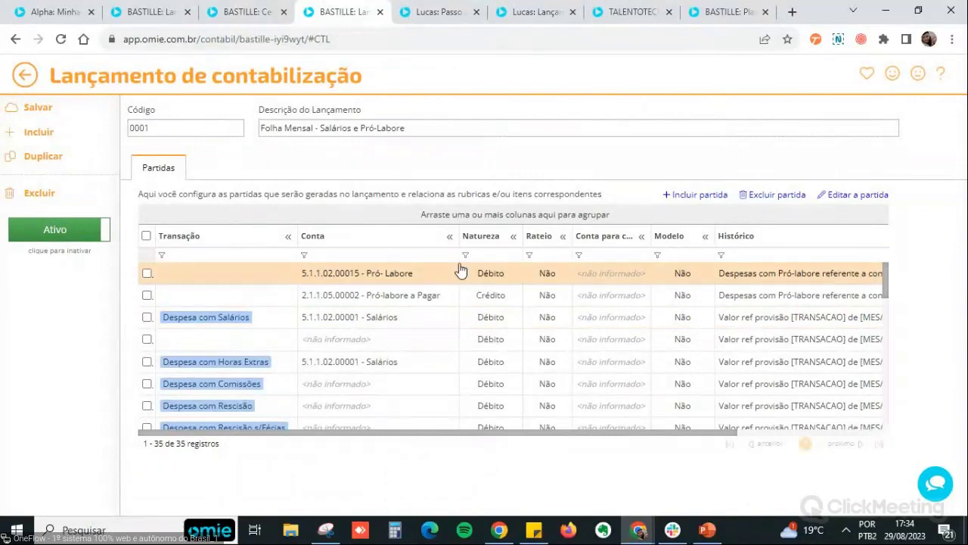
pyautogui.doubleClick(276, 267)
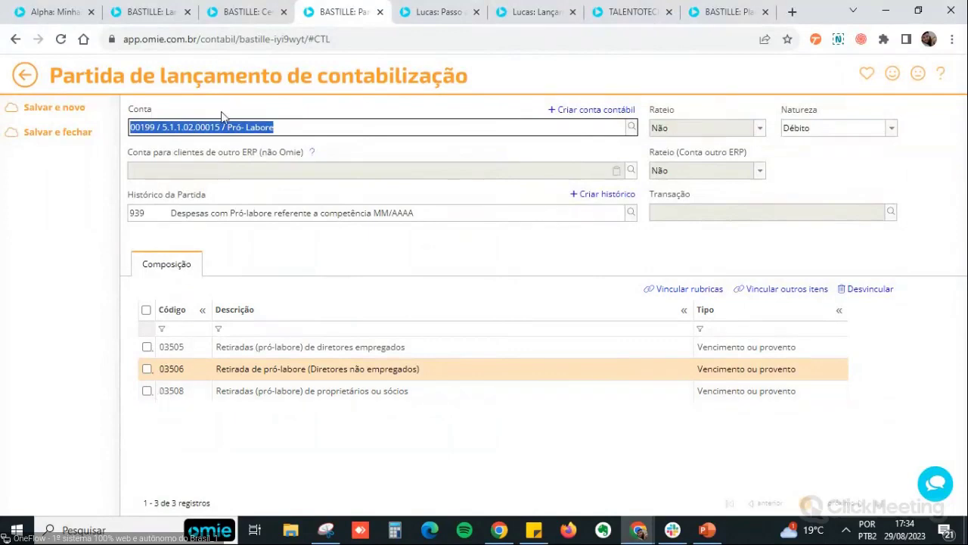
pyautogui.click(242, 12)
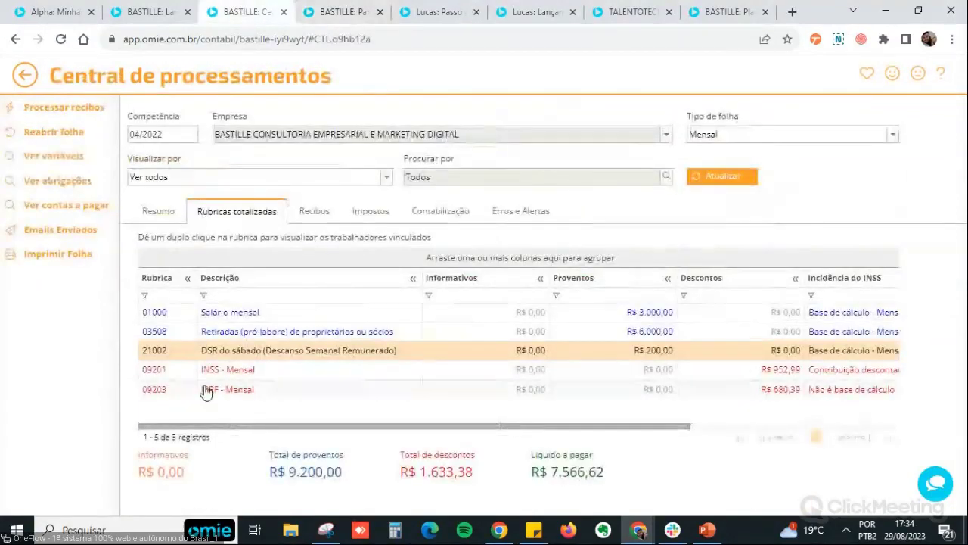
pyautogui.hotkey('ctrl', 'Tab')
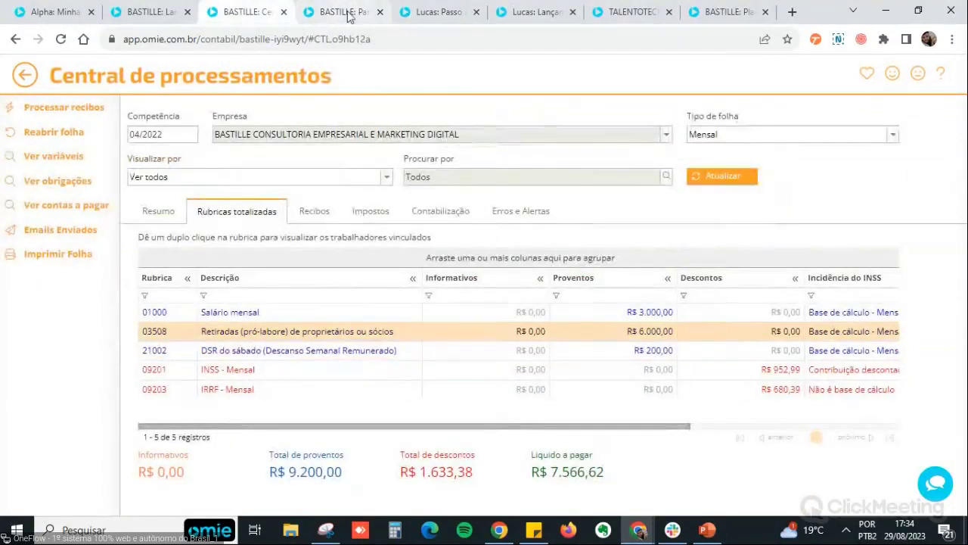
pyautogui.click(203, 399)
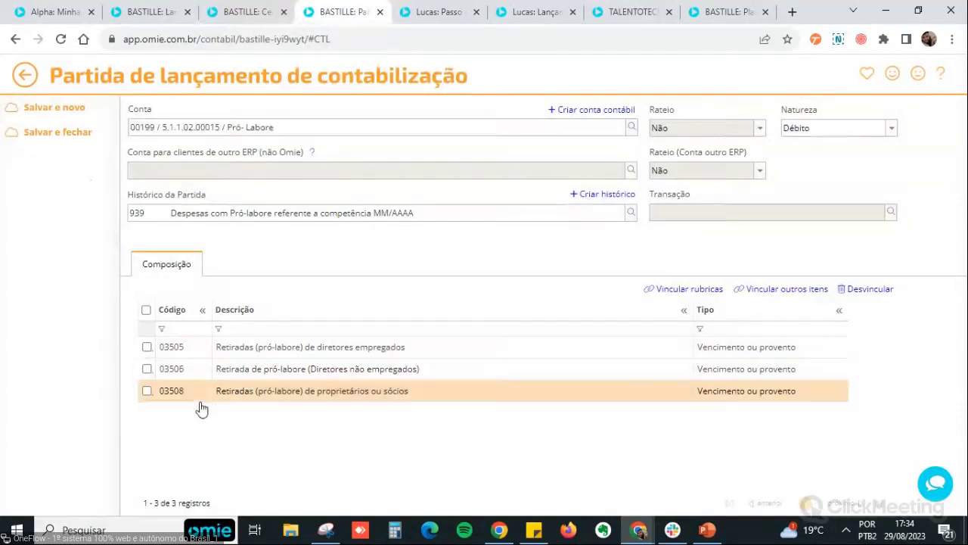
# - Examine the Pró-Labore partida's account and histórico and return to the Folha Mensal entry's partidas
pyautogui.click(229, 130)
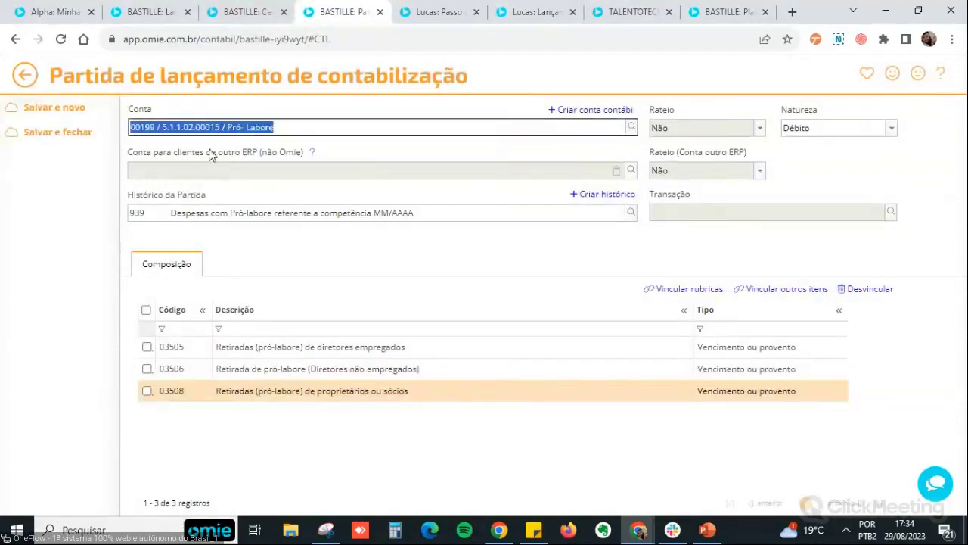
pyautogui.click(247, 217)
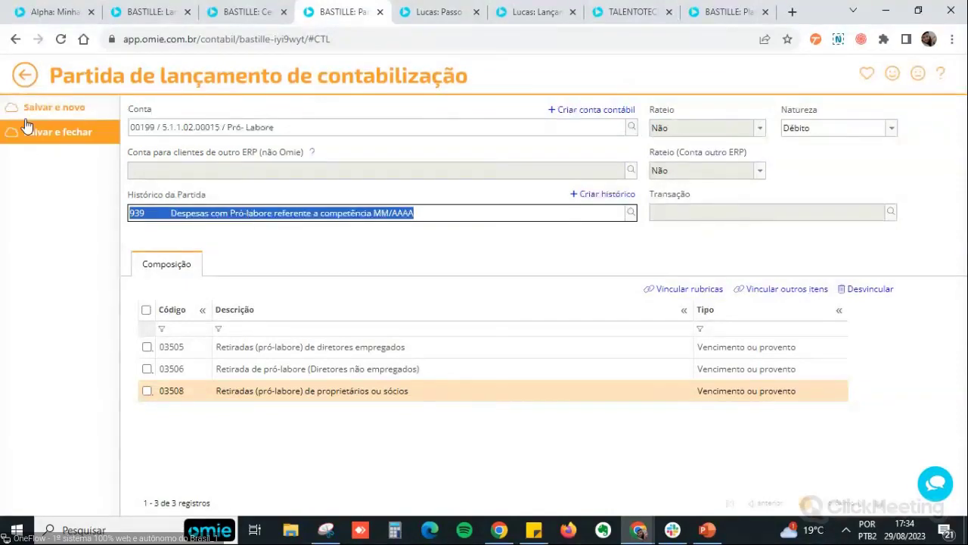
pyautogui.click(68, 106)
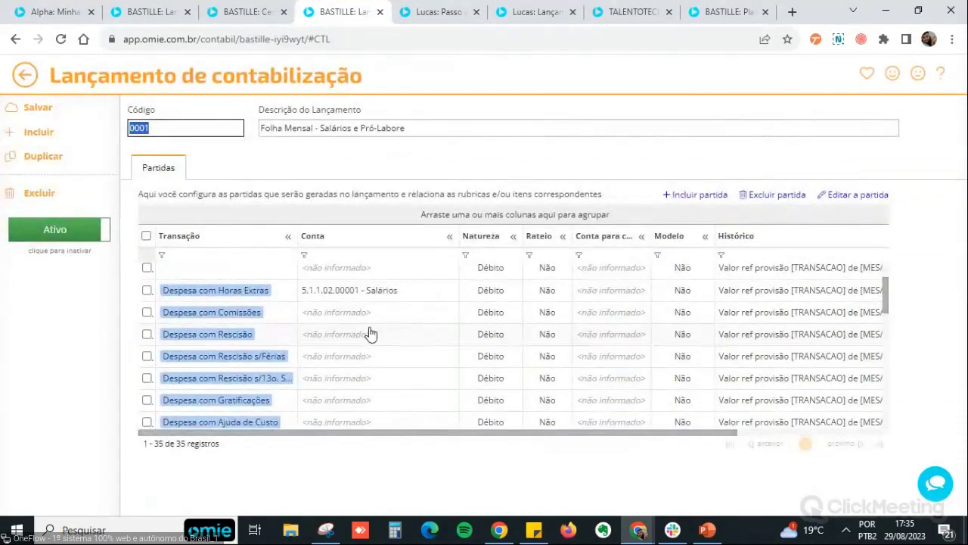
# - Find the INSS descontado and IRRF descontado partidas in the Folha Mensal entry and open IRRF descontado
pyautogui.scroll(-1, 371, 339)
pyautogui.scroll(-4, 371, 346)
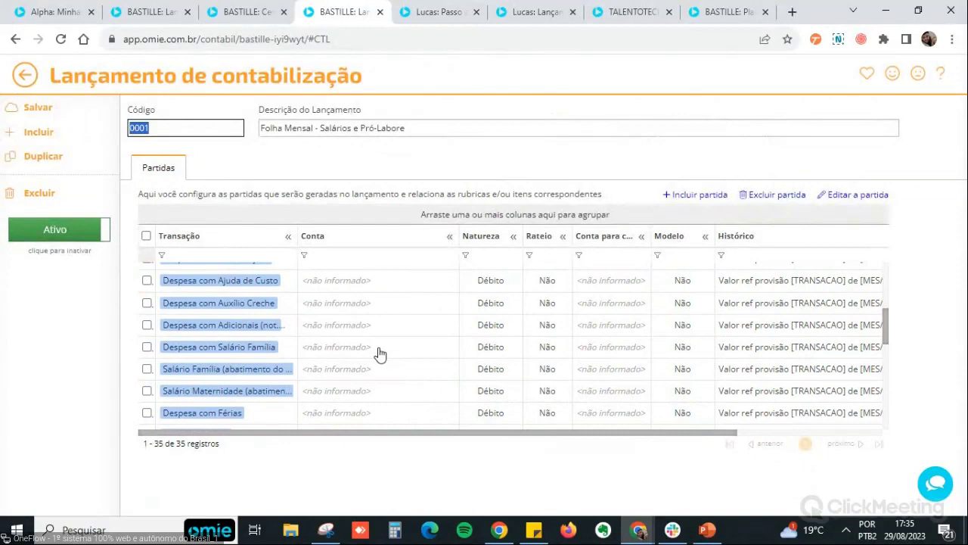
pyautogui.click(365, 346)
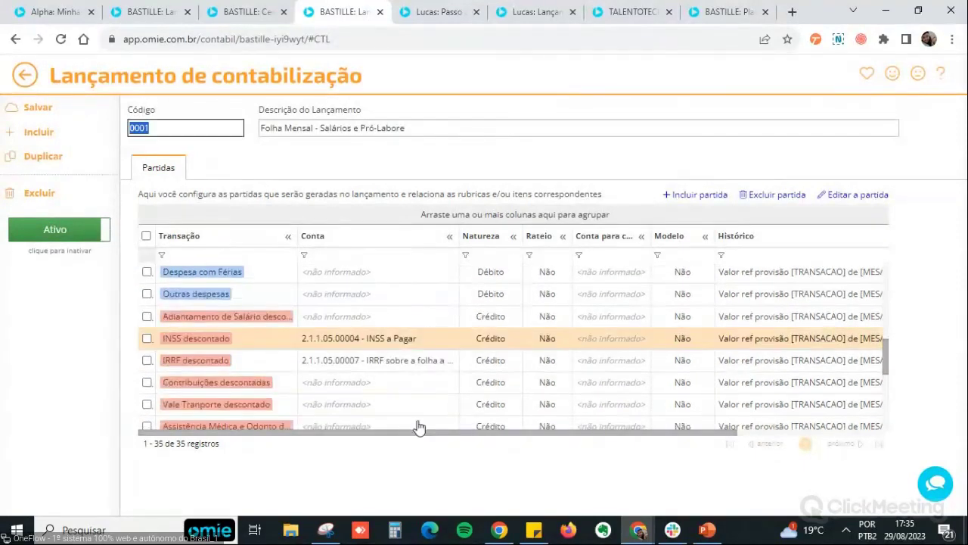
pyautogui.click(325, 363)
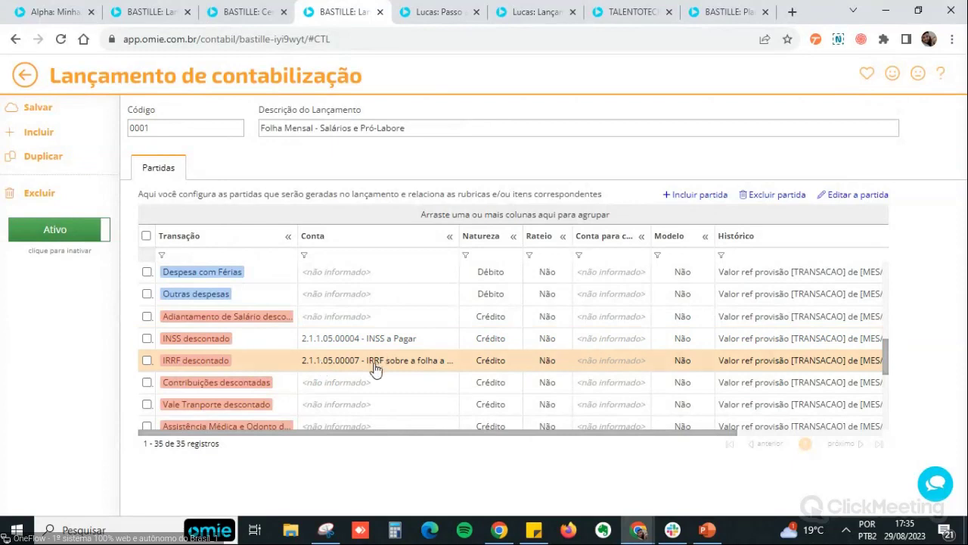
pyautogui.click(372, 362)
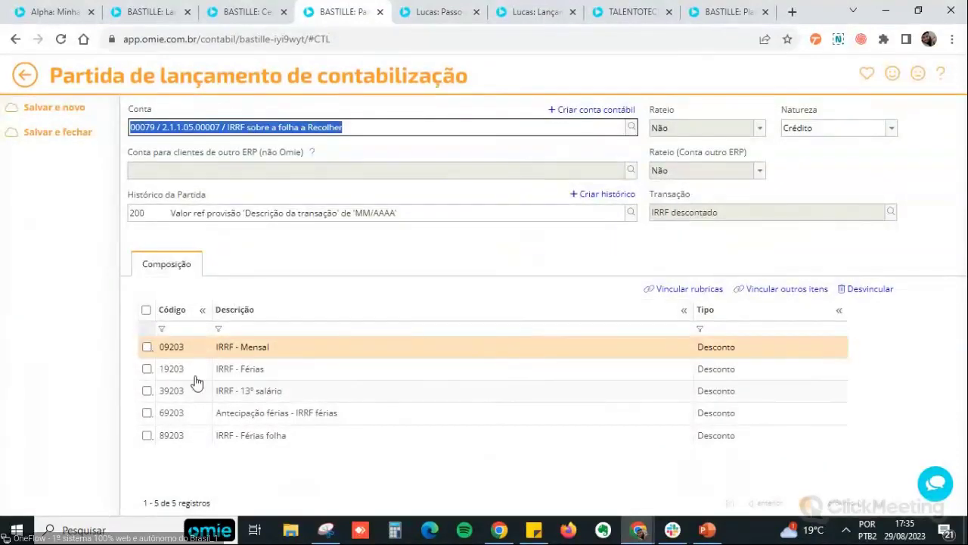
# - Compare rubric 09203 IRRF - Mensal in BASTILLE's totalled payroll rubrics with the composition of the IRRF descontado partida
pyautogui.hotkey('ctrl', 'shift', 'Tab')
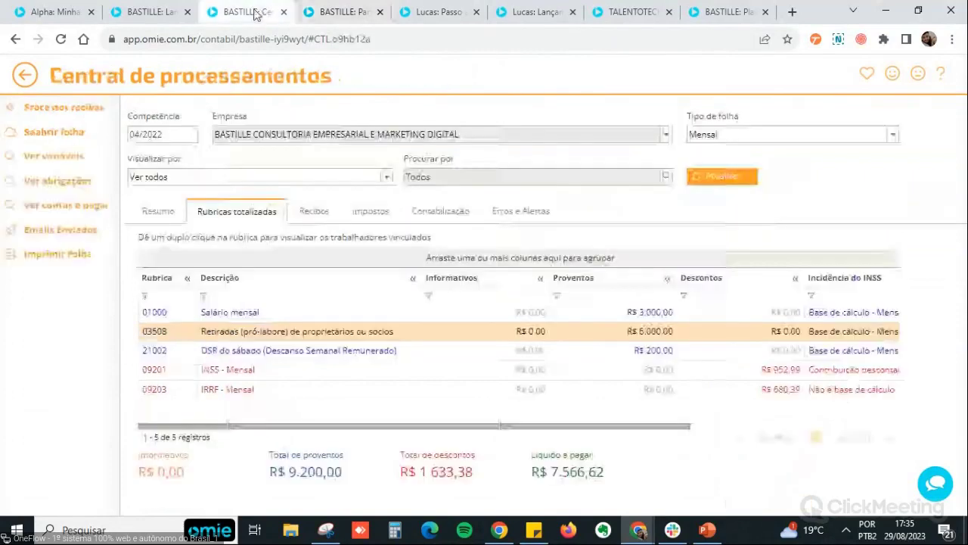
pyautogui.click(210, 392)
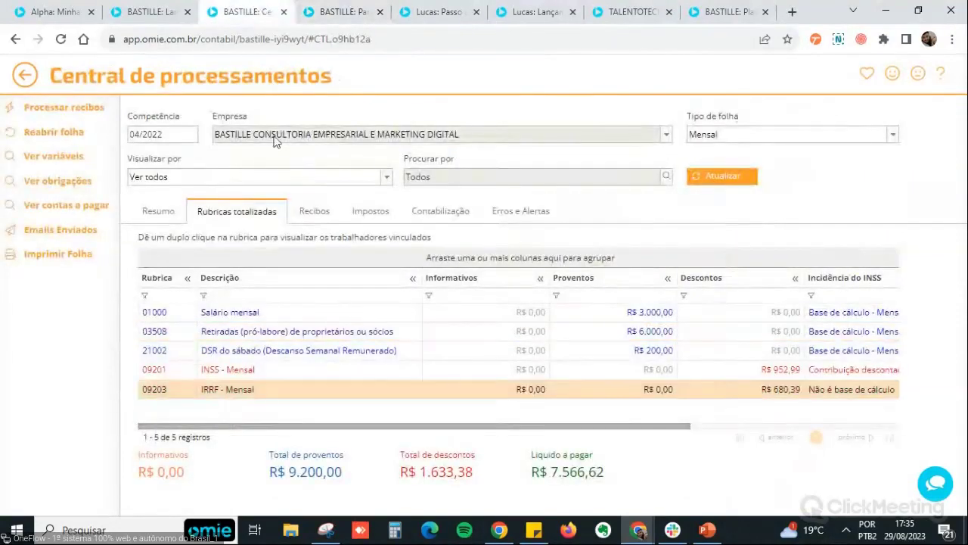
pyautogui.click(320, 25)
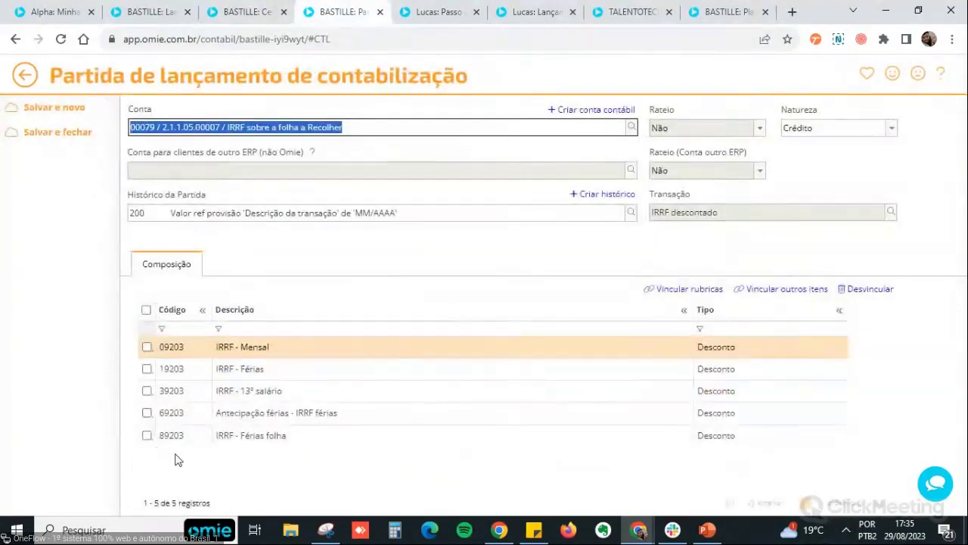
pyautogui.click(195, 353)
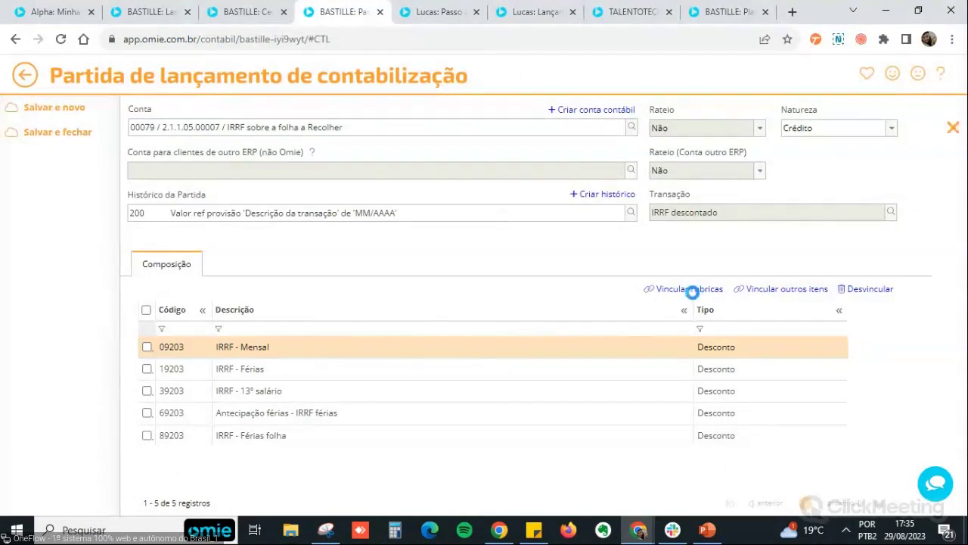
# - Examine the rubrics available to link to the IRRF descontado partida, close the list without linking any and return to the entry
pyautogui.click(699, 289)
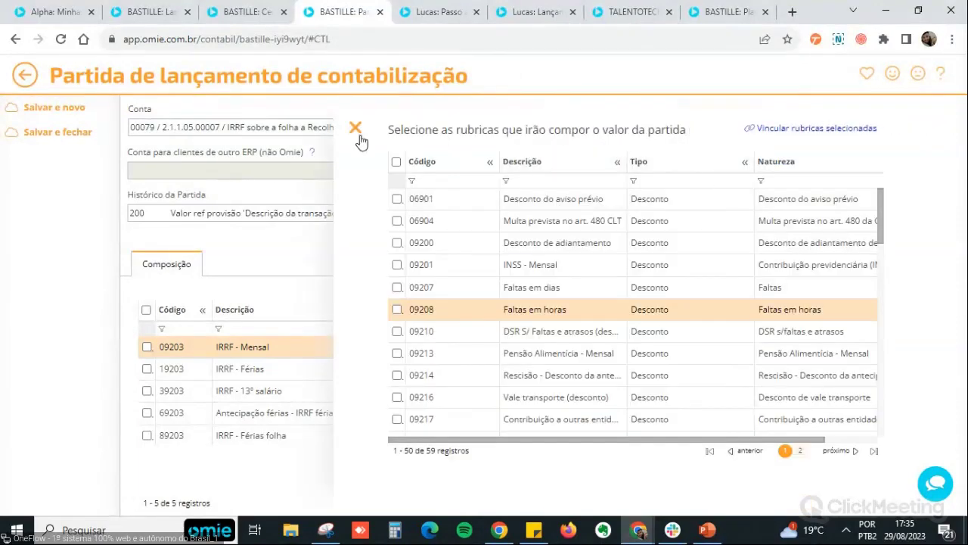
pyautogui.click(355, 127)
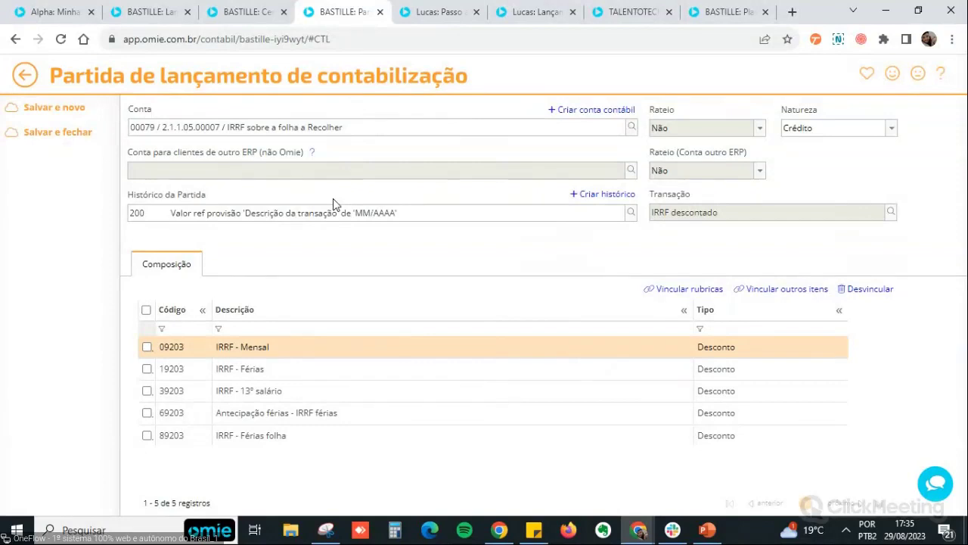
pyautogui.click(659, 288)
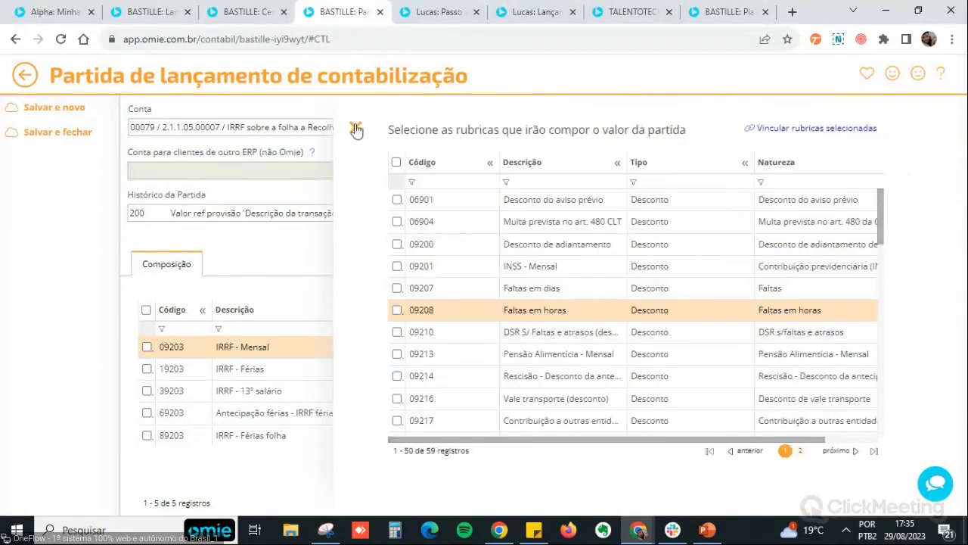
pyautogui.click(359, 131)
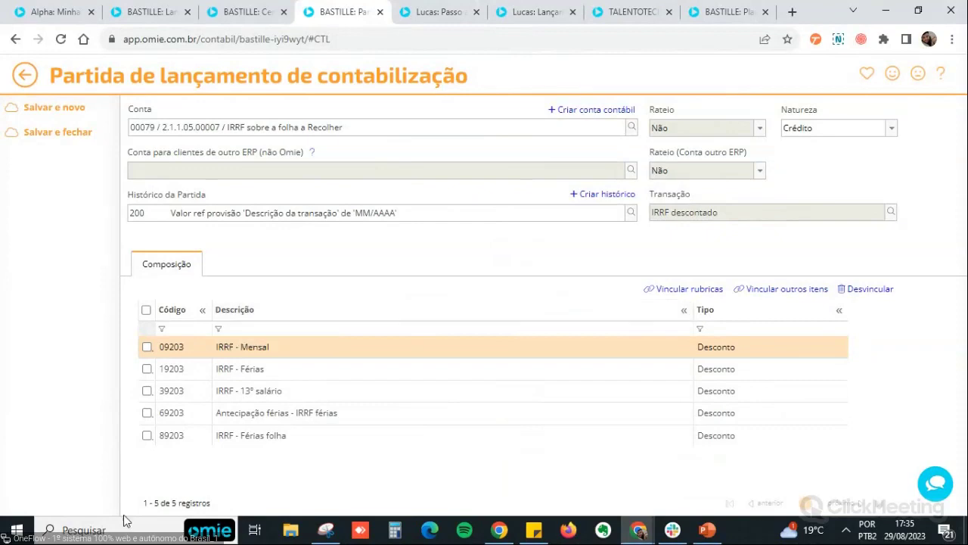
pyautogui.moveTo(766, 292); pyautogui.dragTo(372, 220)
pyautogui.click(21, 75)
# - Review the remaining credit partidas down to Líquido de Pró-Labore and open the Líquido de Salários partida
pyautogui.scroll(-10, 429, 335)
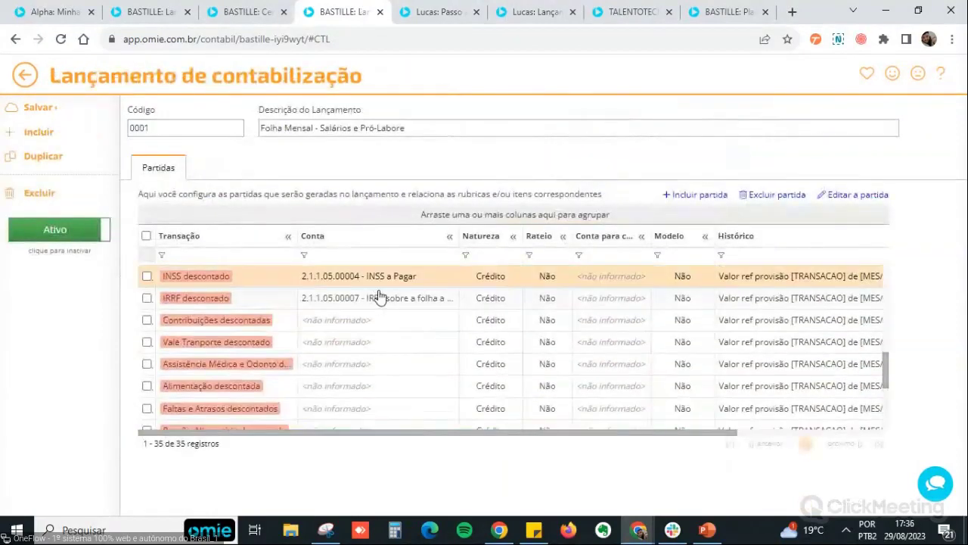
pyautogui.click(302, 303)
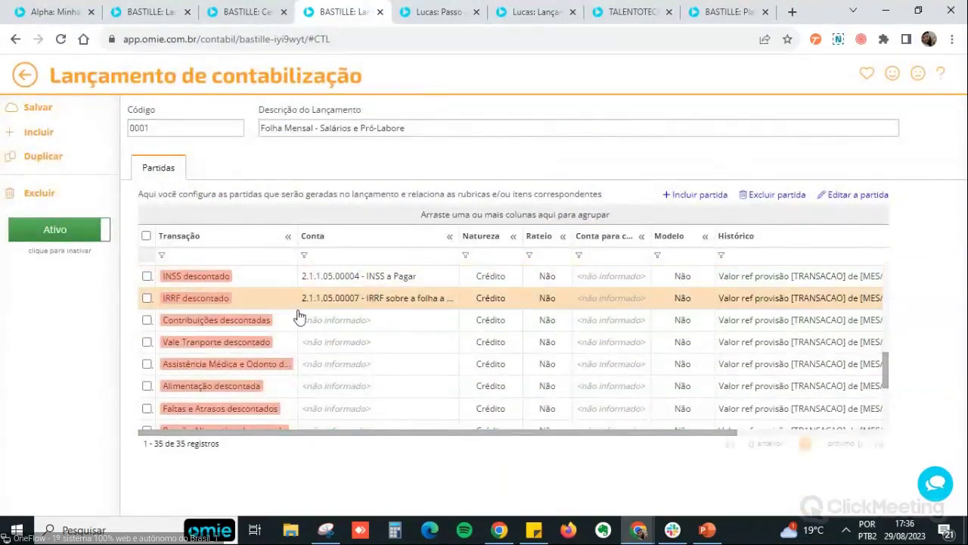
pyautogui.scroll(-5, 340, 386)
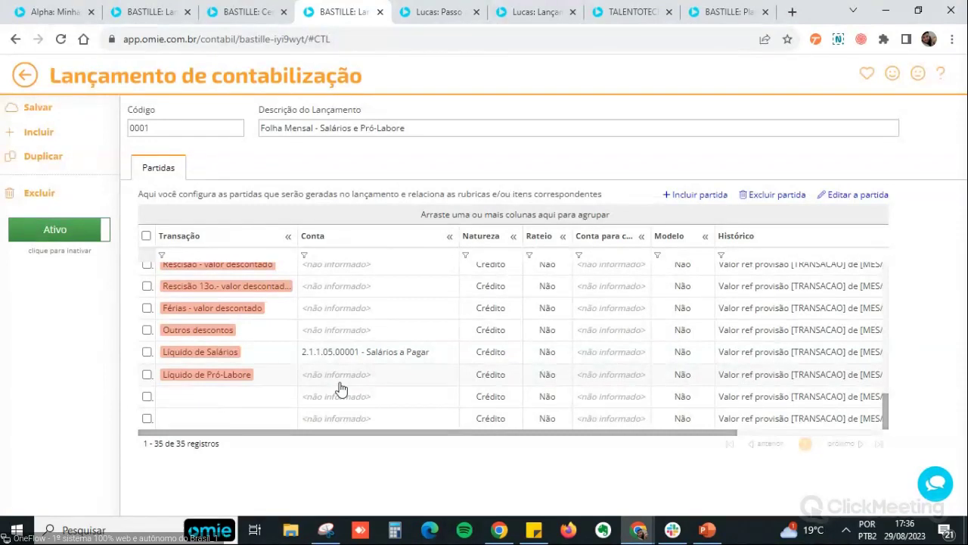
pyautogui.click(279, 356)
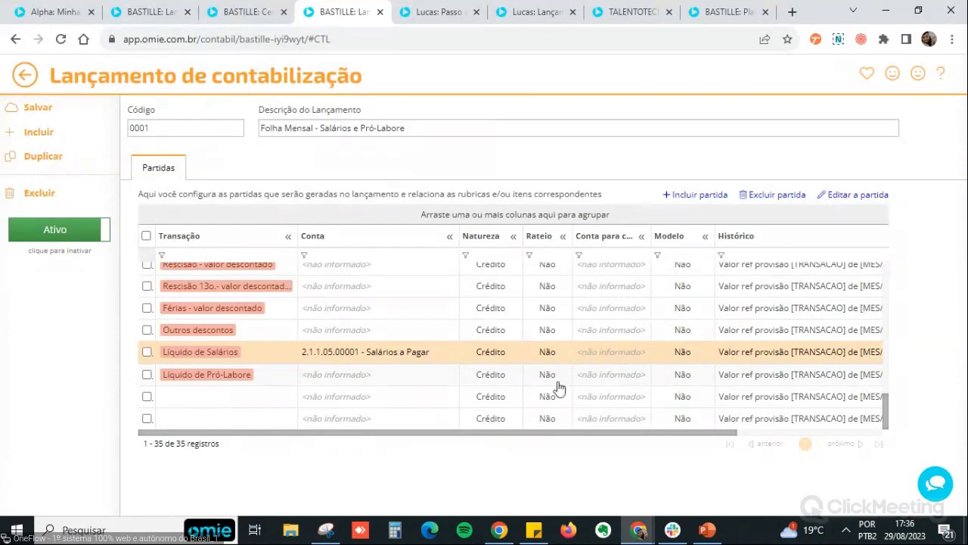
pyautogui.click(263, 381)
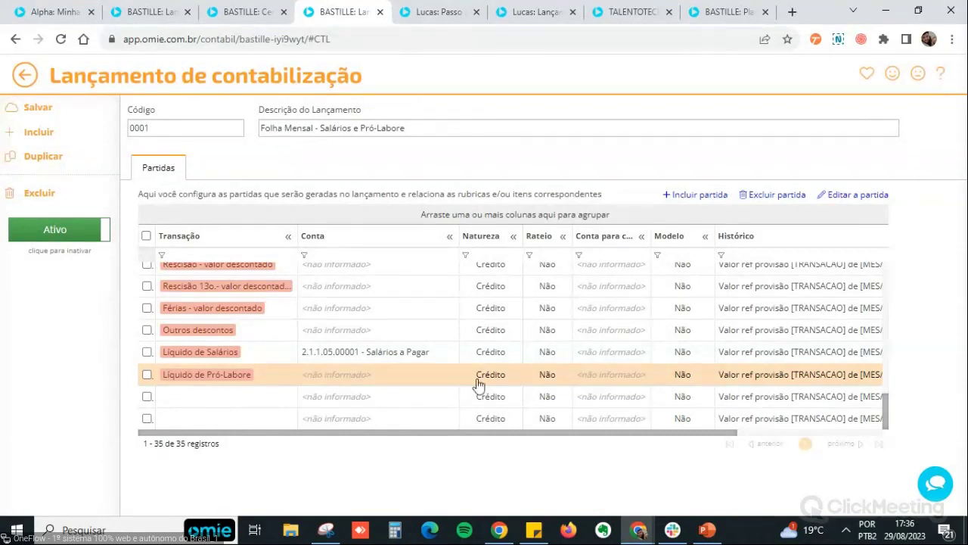
pyautogui.click(404, 354)
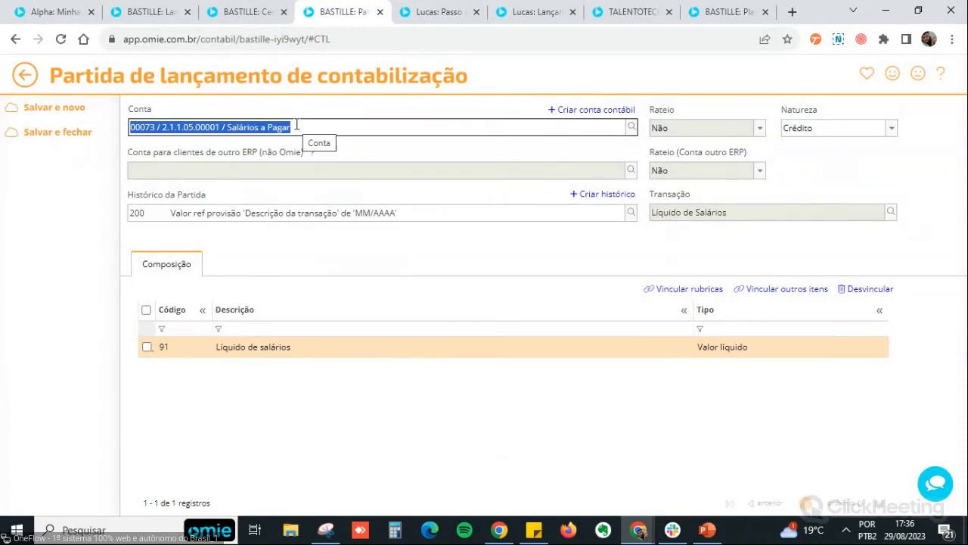
# - Examine the Líquido de Salários partida's histórico and composition and look through the other tax and net-value items that can be linked
pyautogui.press('Tab')
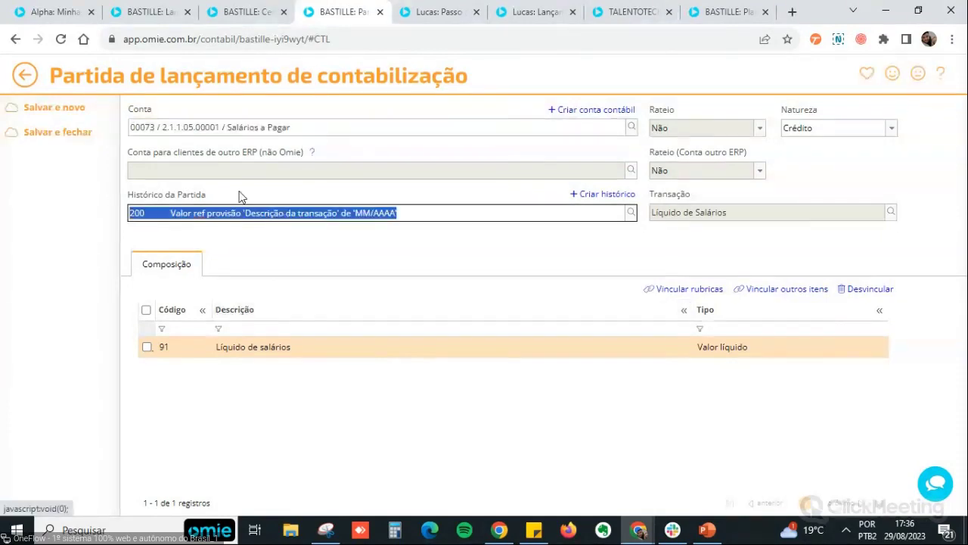
pyautogui.click(257, 385)
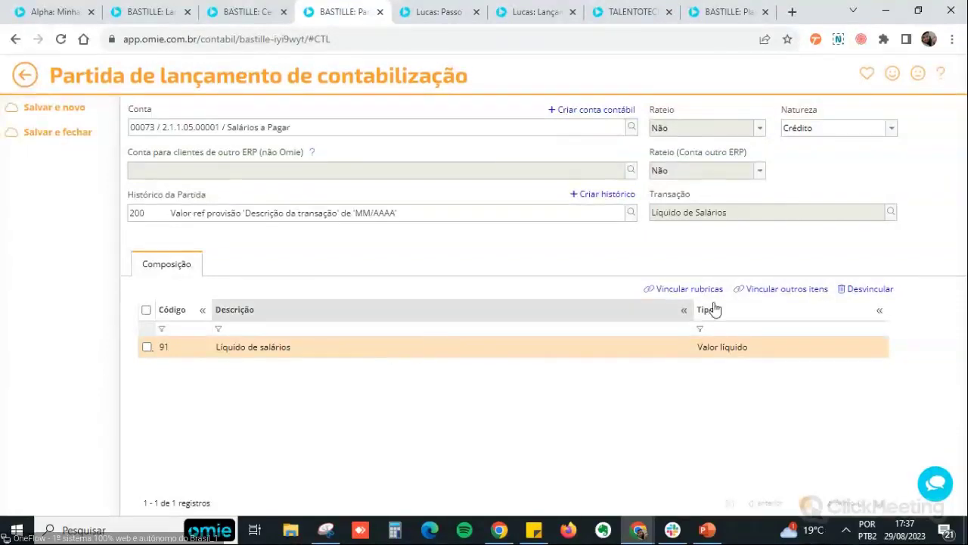
pyautogui.click(775, 290)
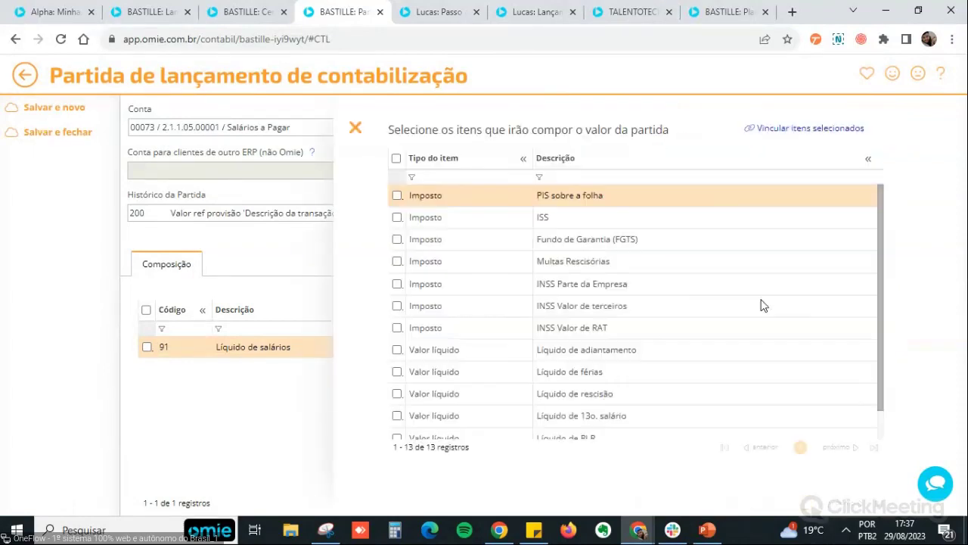
pyautogui.scroll(-1, 675, 323)
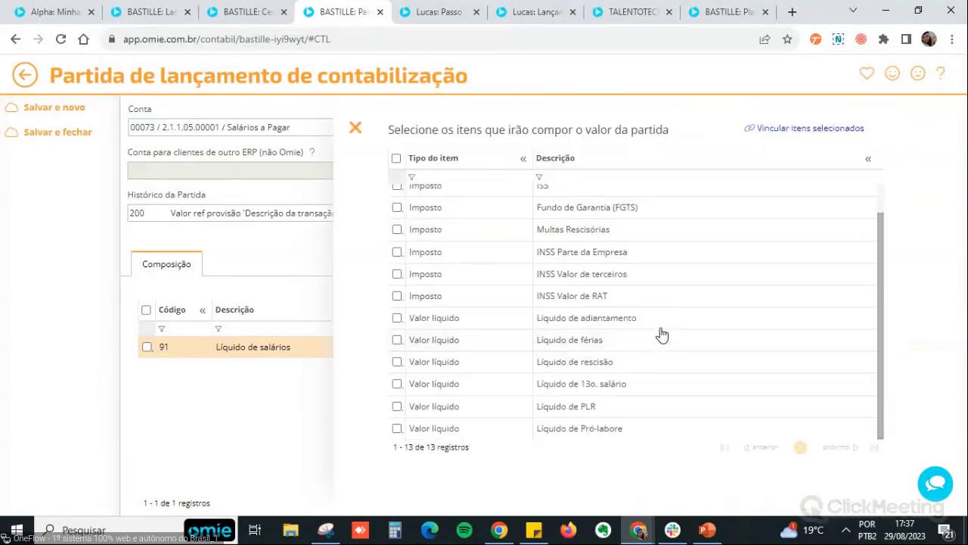
# - Leave the Líquido de Salários partida without linking items, examine the Líquido de Pró-Labore partida's composition and return to the entry
pyautogui.click(595, 320)
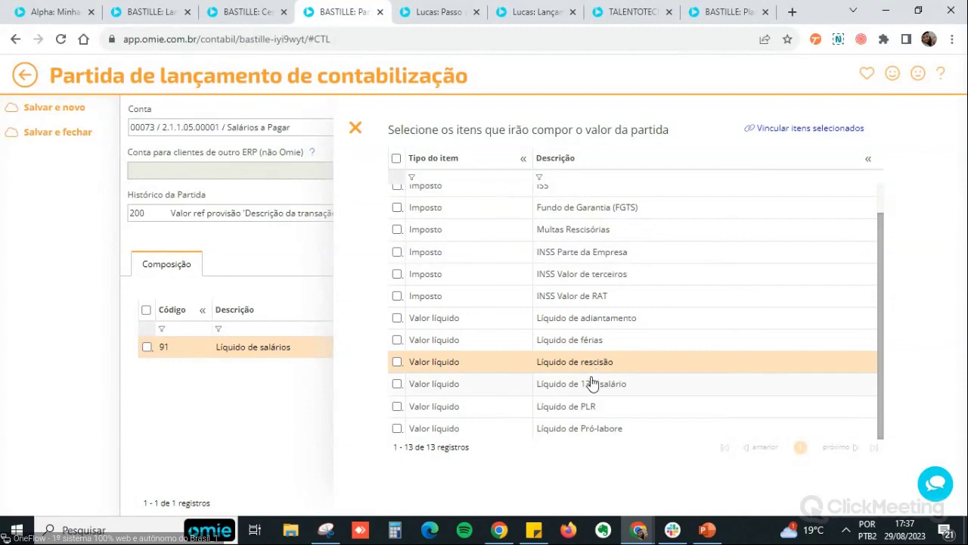
pyautogui.click(355, 129)
pyautogui.click(25, 74)
pyautogui.scroll(-10, 353, 408)
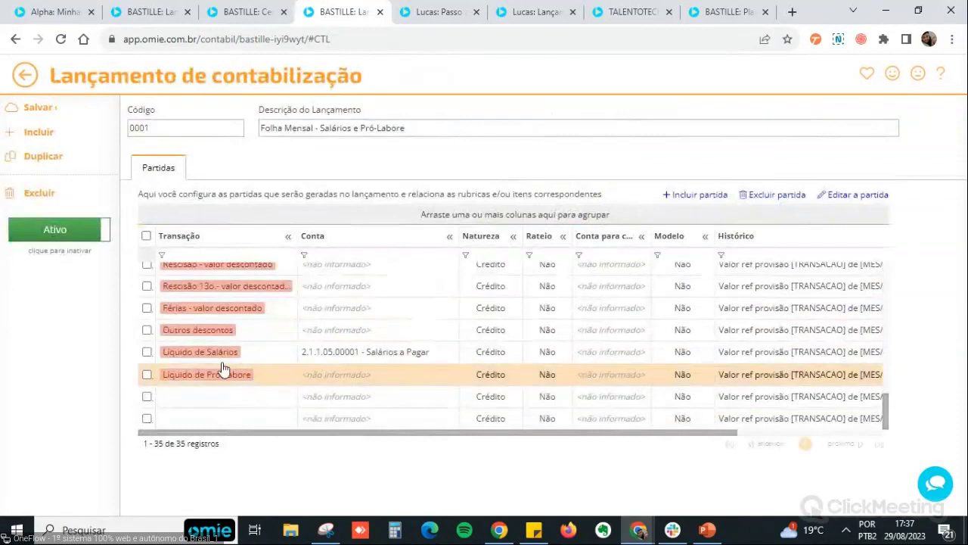
pyautogui.doubleClick(333, 378)
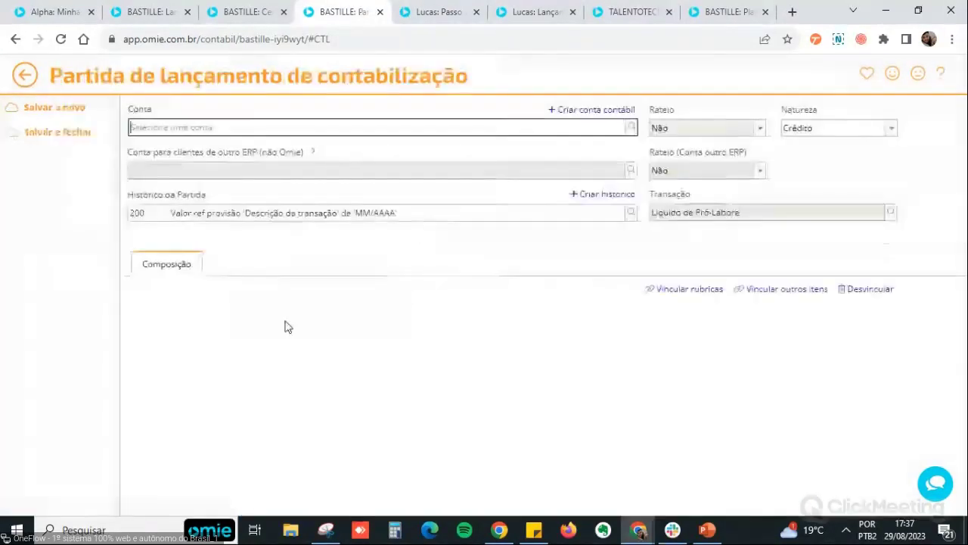
pyautogui.click(283, 127)
pyautogui.click(257, 406)
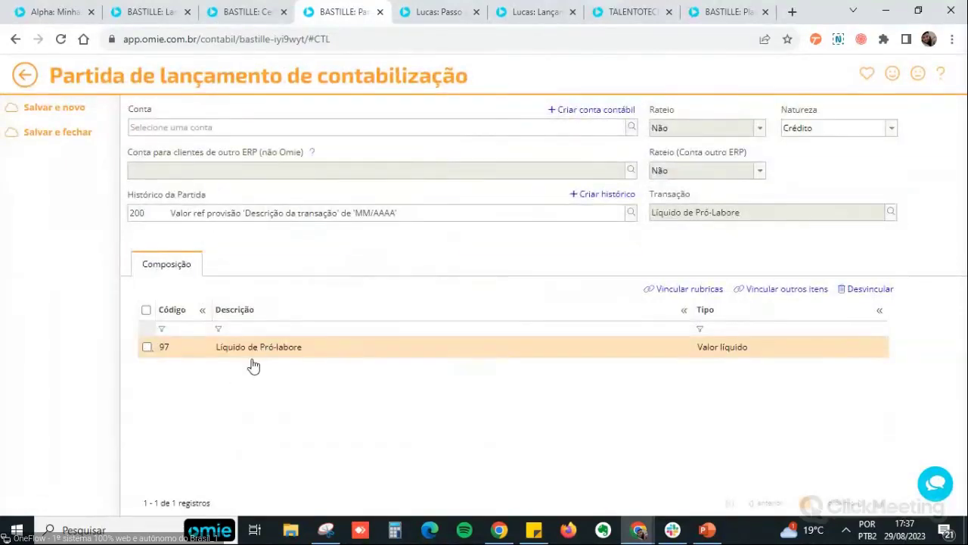
pyautogui.click(25, 75)
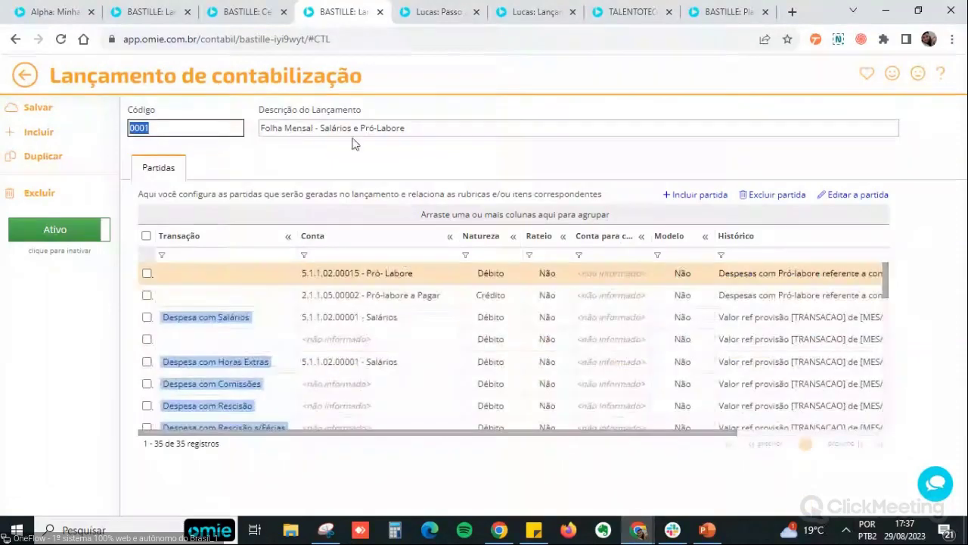
# - Review the IRRF, INSS and FGTS totals among the taxes calculated in BASTILLE's 04/2022 monthly payroll
pyautogui.click(252, 13)
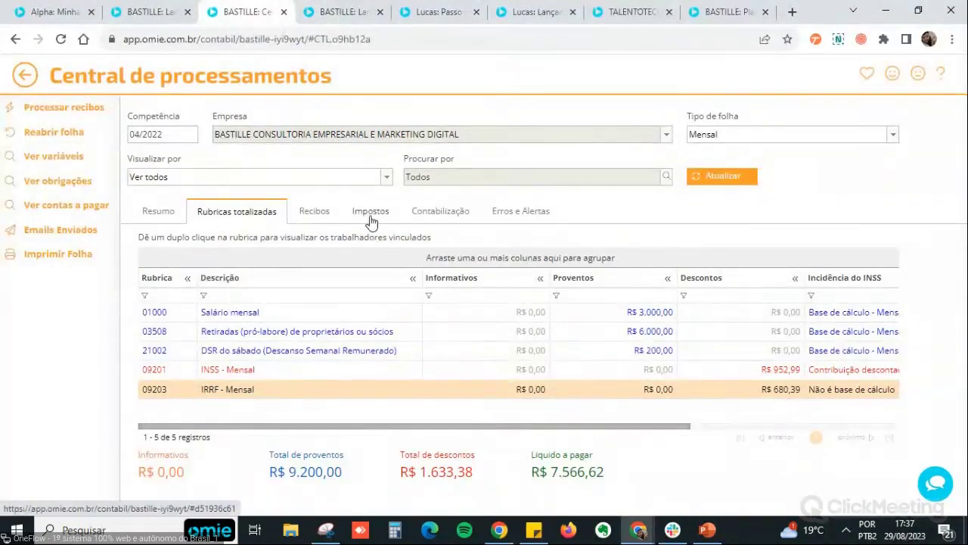
pyautogui.click(370, 211)
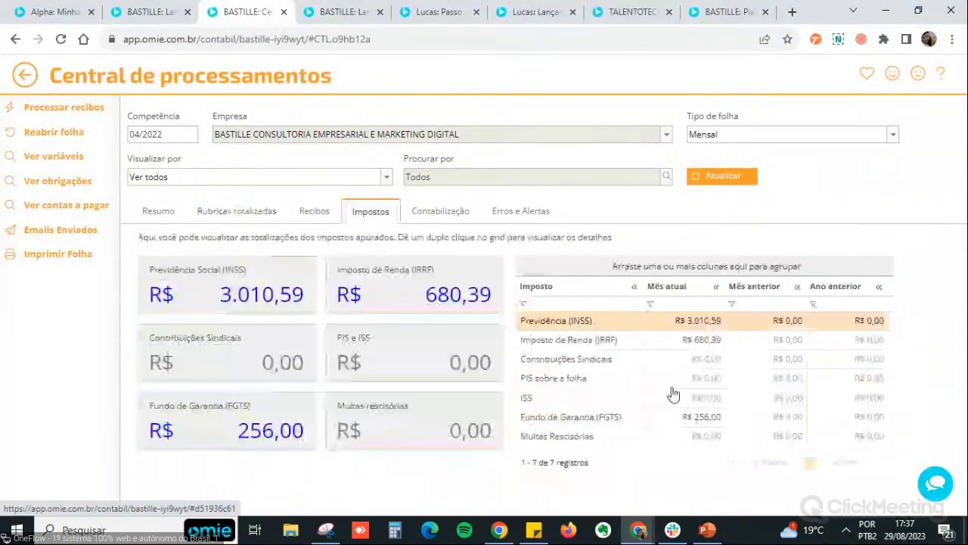
pyautogui.click(648, 341)
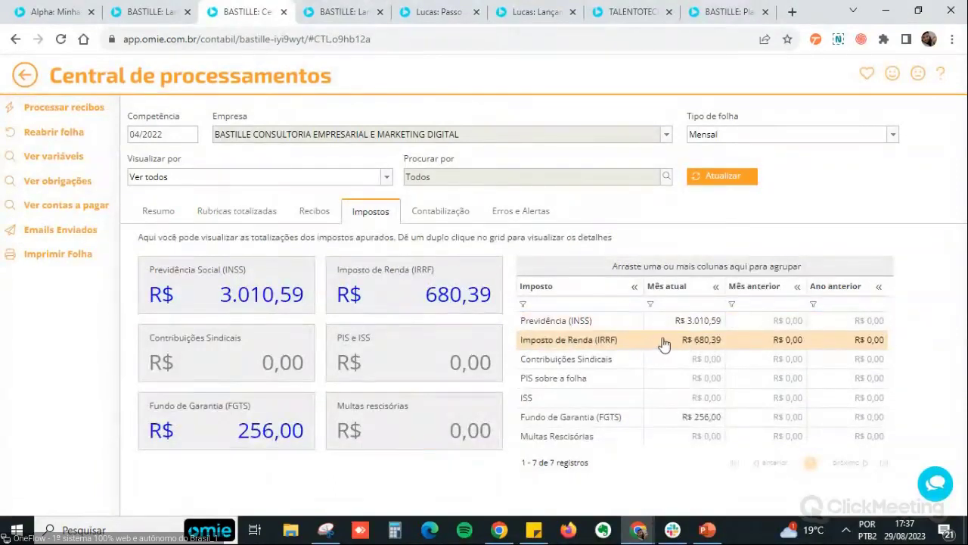
pyautogui.click(644, 323)
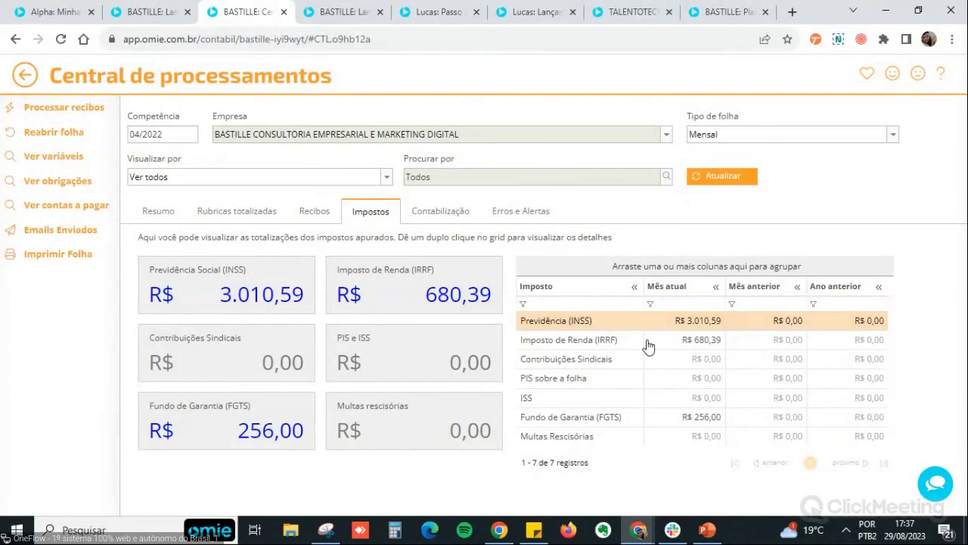
pyautogui.click(657, 429)
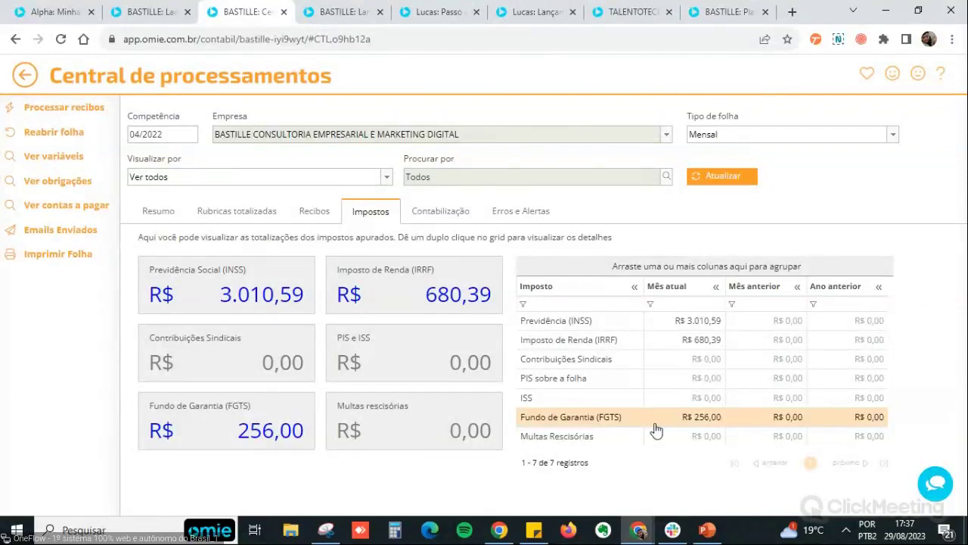
# - Go back to the payroll accounting plan's list of entries and open Previdência (INSS parte empresa)
pyautogui.click(336, 15)
pyautogui.click(32, 83)
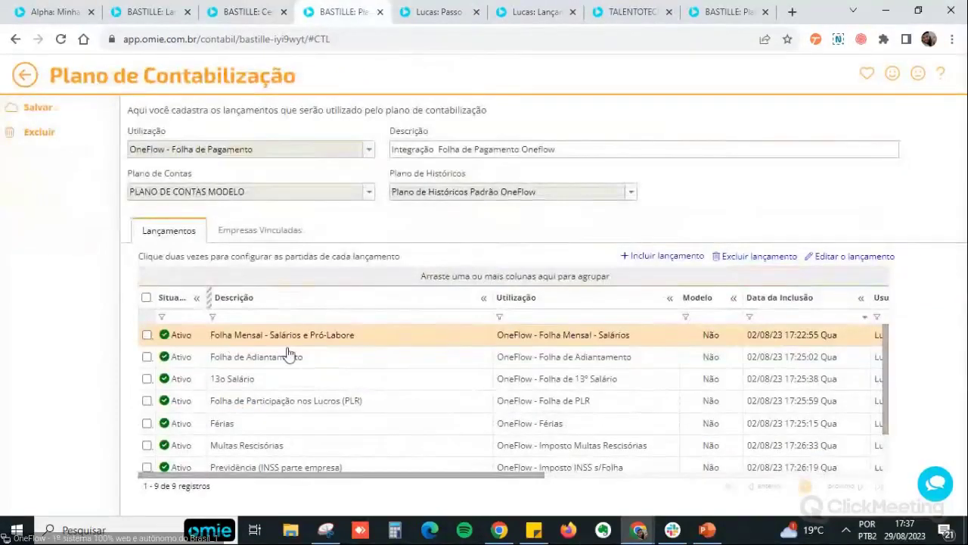
pyautogui.scroll(-1, 310, 378)
pyautogui.click(275, 422)
pyautogui.scroll(1, 261, 425)
pyautogui.scroll(-1, 261, 425)
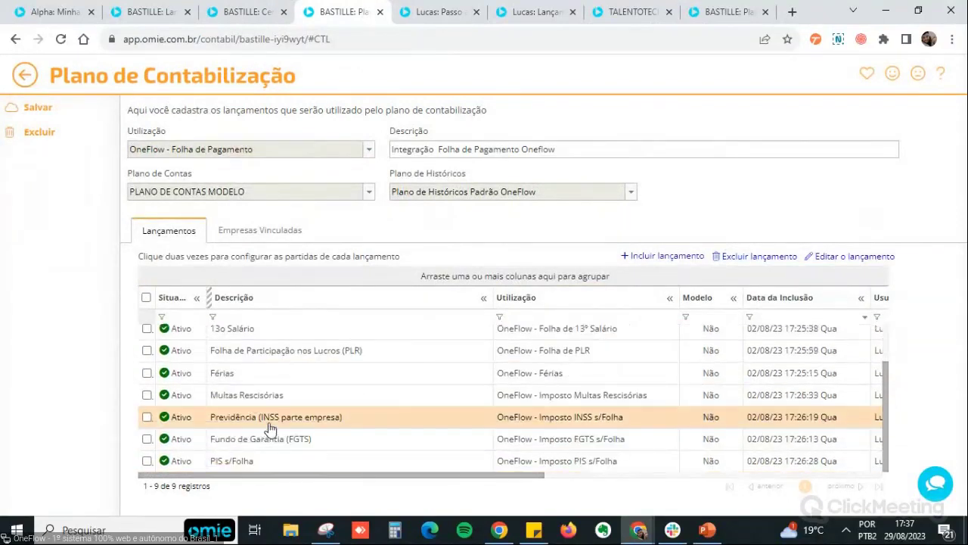
pyautogui.doubleClick(271, 426)
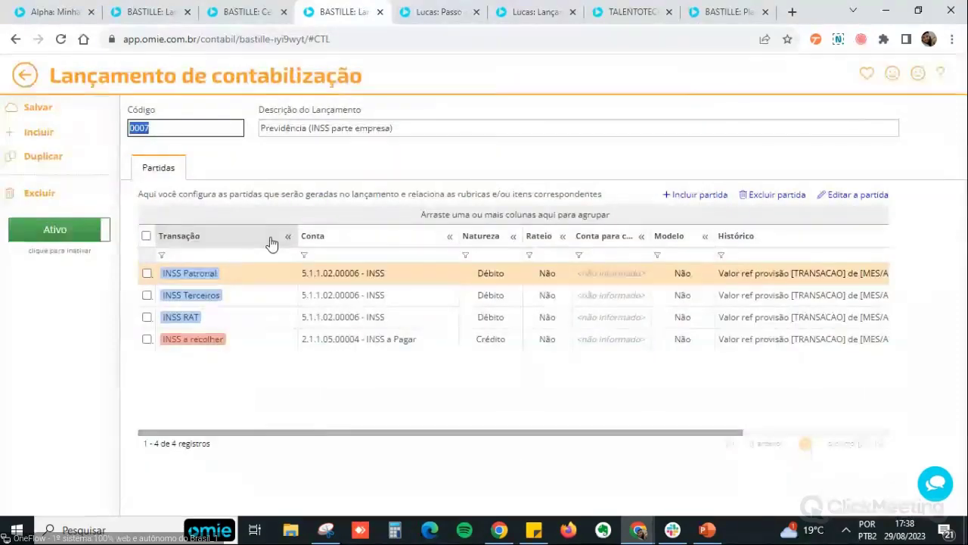
# - Examine the INSS calculation by category behind the Previdência (INSS) total in BASTILLE's payroll taxes
pyautogui.click(257, 12)
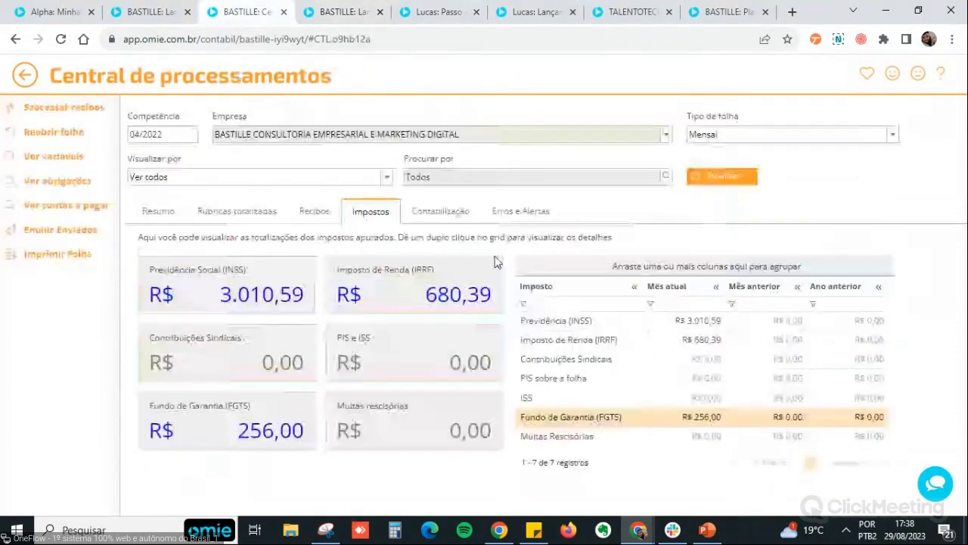
pyautogui.click(577, 323)
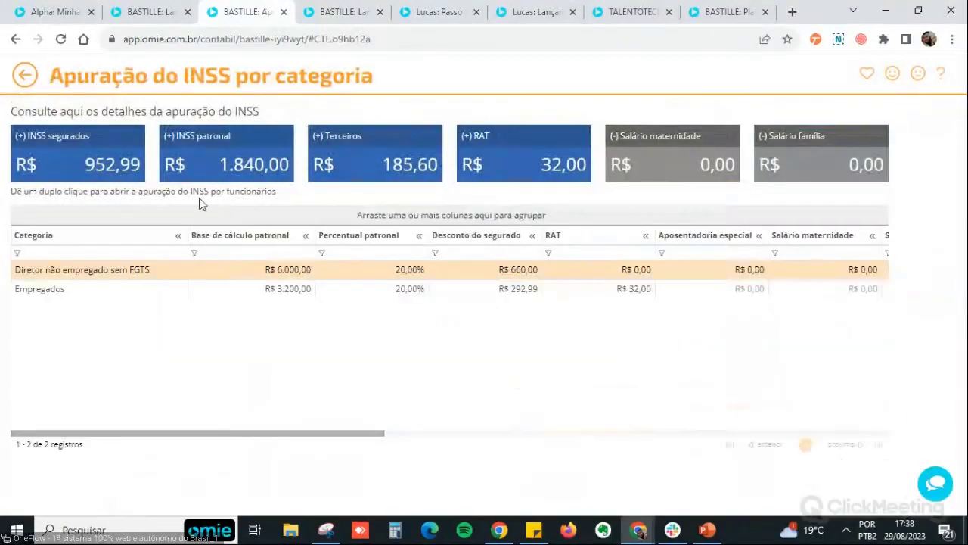
pyautogui.click(25, 74)
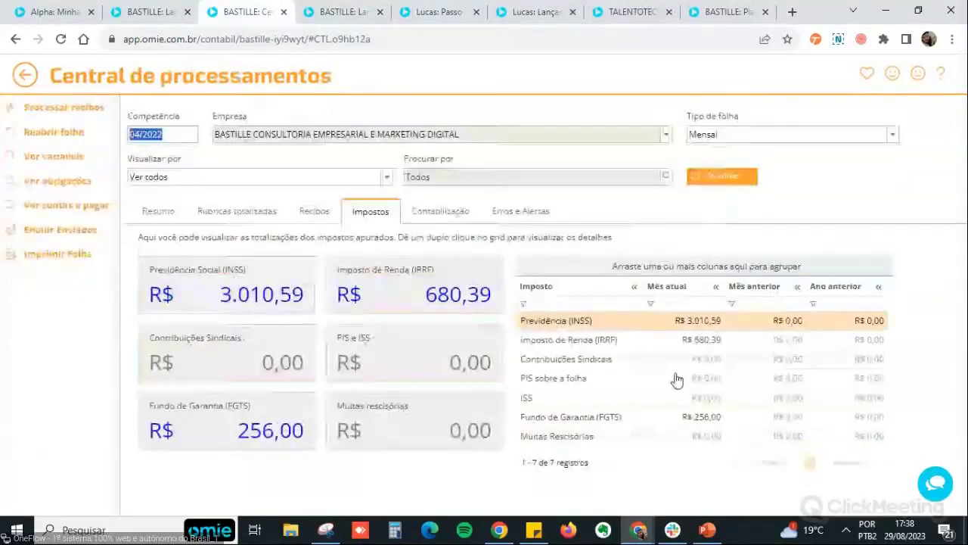
pyautogui.doubleClick(663, 321)
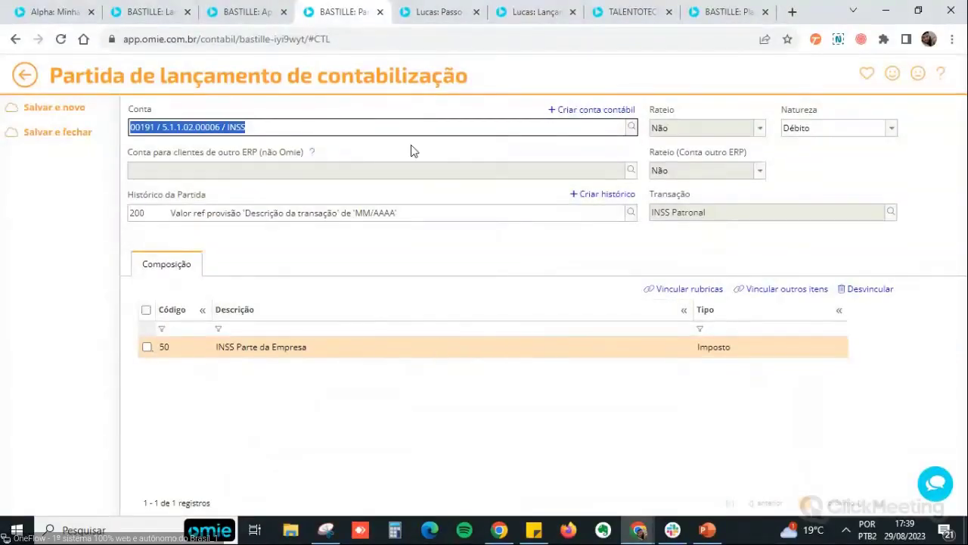
# - Examine the other items that can be linked to the INSS Patronal partida, then review the INSS a recolher partida's composition
pyautogui.click(765, 289)
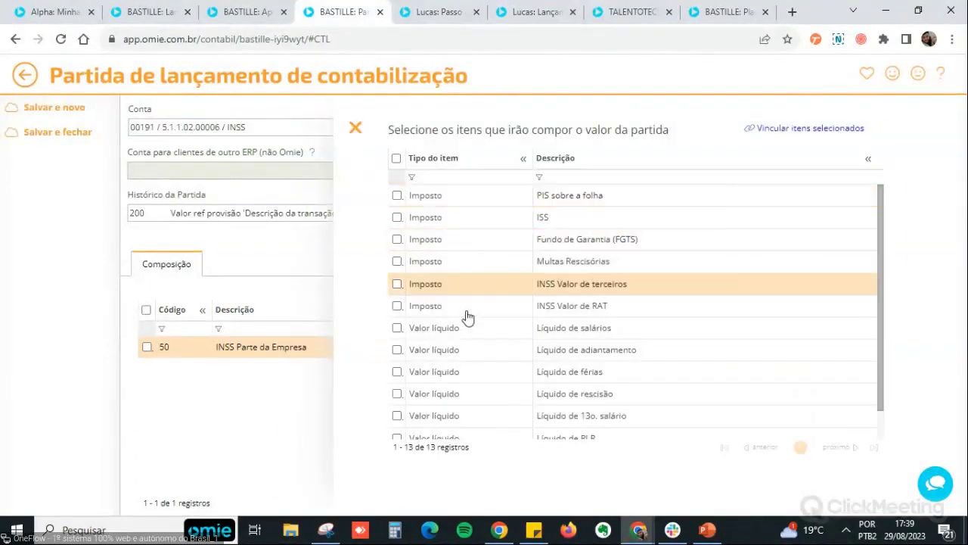
pyautogui.click(354, 128)
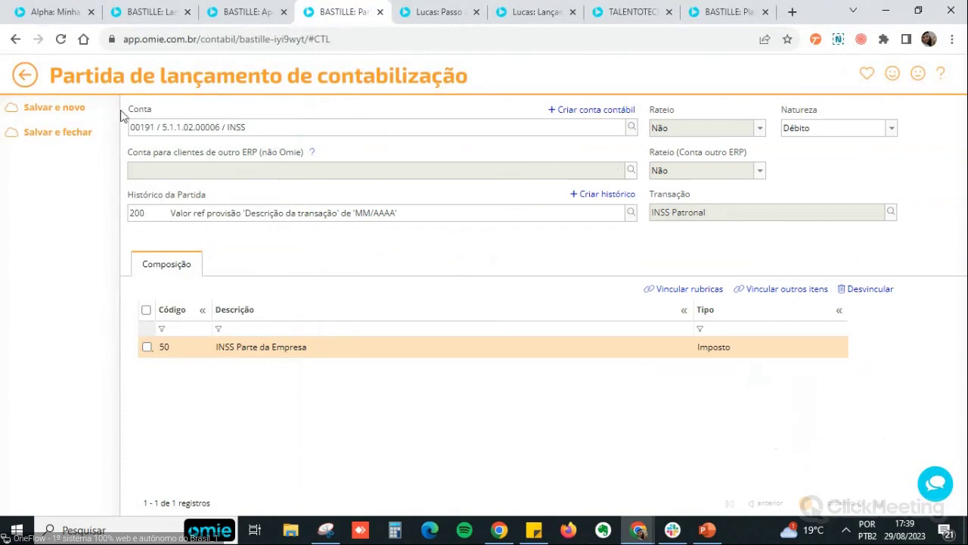
pyautogui.click(33, 79)
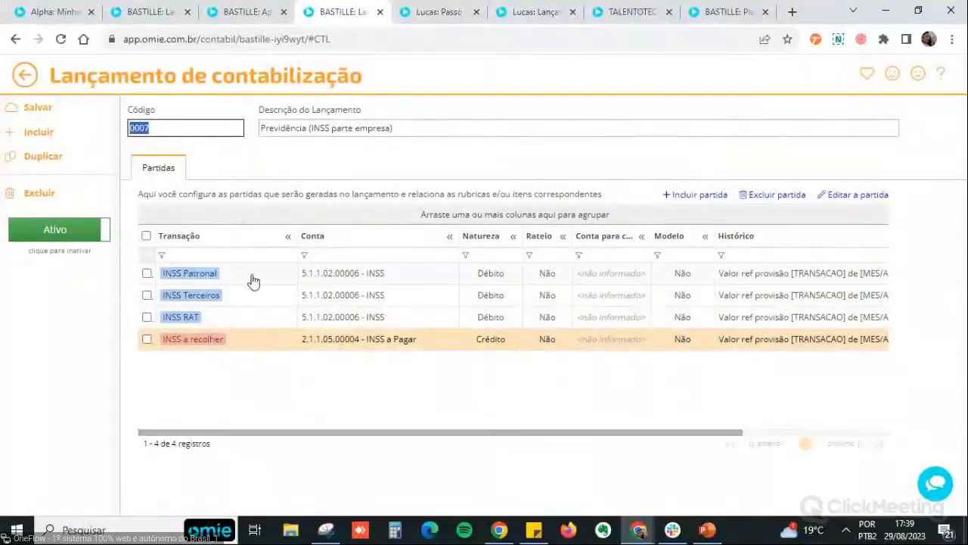
pyautogui.click(375, 340)
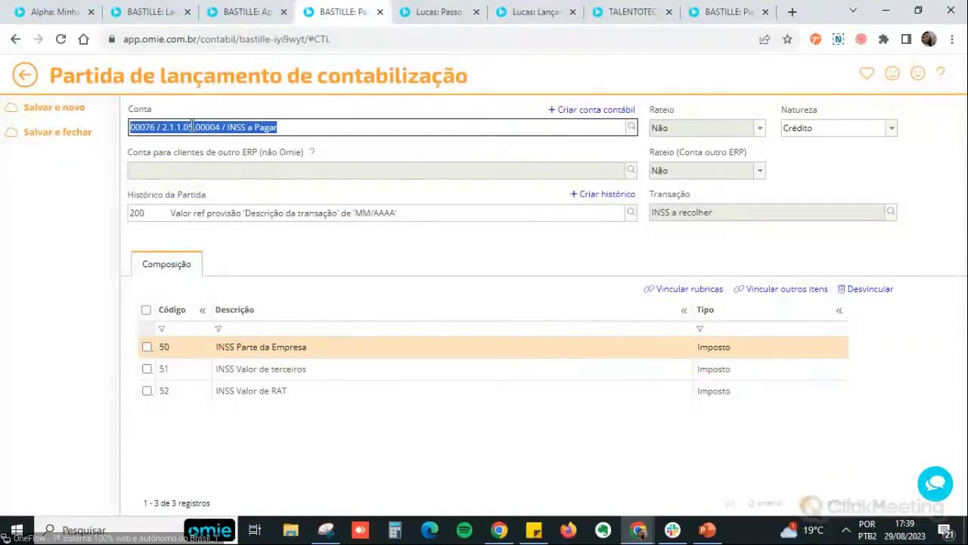
pyautogui.click(27, 74)
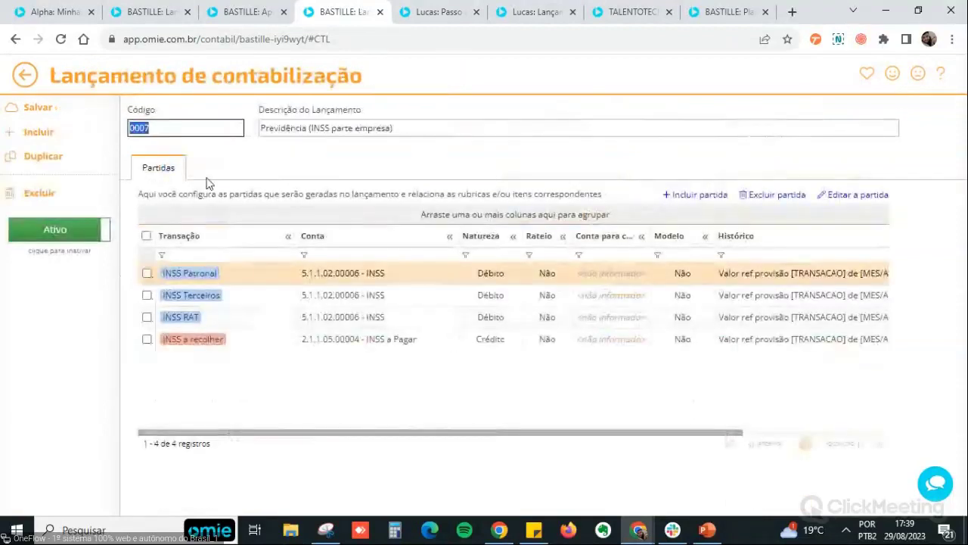
# - Open the plan's Fundo de Garantia (FGTS) entry and review its FGTS apurado and FGTS a recolher partidas
pyautogui.click(24, 74)
pyautogui.scroll(-2, 331, 379)
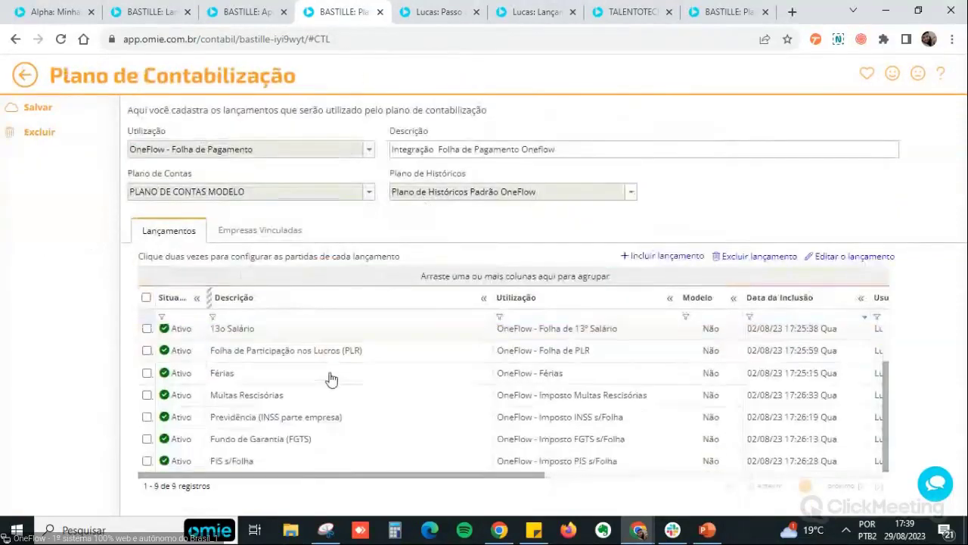
pyautogui.click(282, 442)
pyautogui.doubleClick(281, 443)
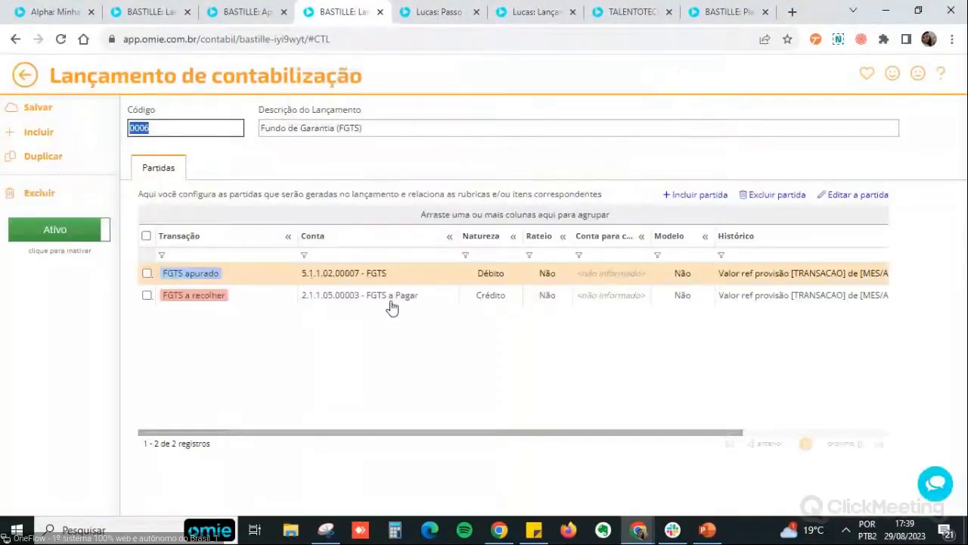
pyautogui.click(214, 295)
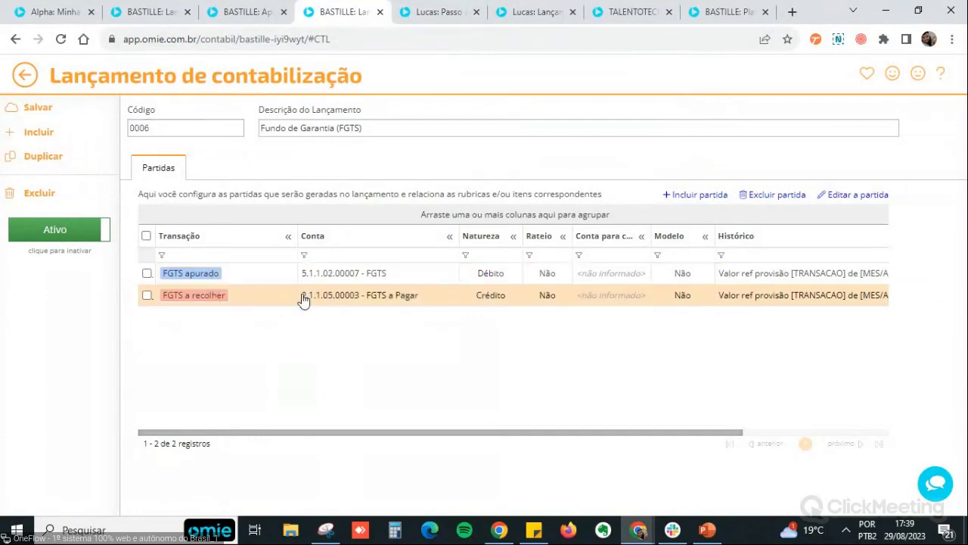
pyautogui.click(315, 281)
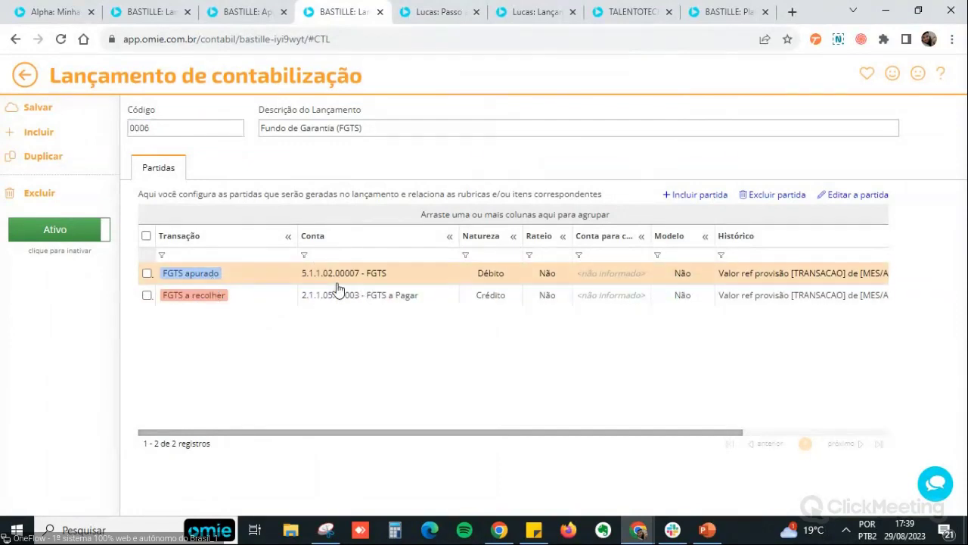
# - Examine the FGTS apurado partida's composition and other linkable items, and return to the accounting plan without linking any
pyautogui.doubleClick(337, 283)
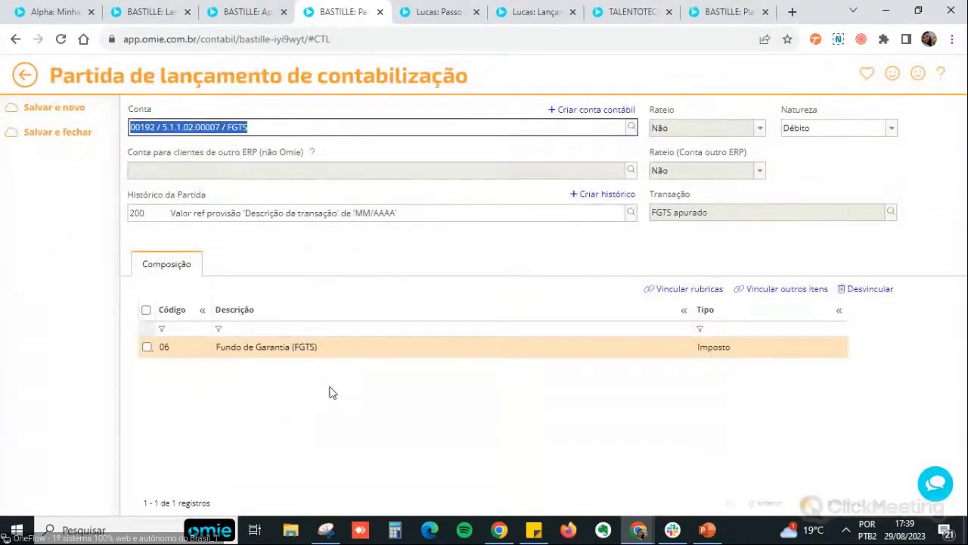
pyautogui.click(788, 290)
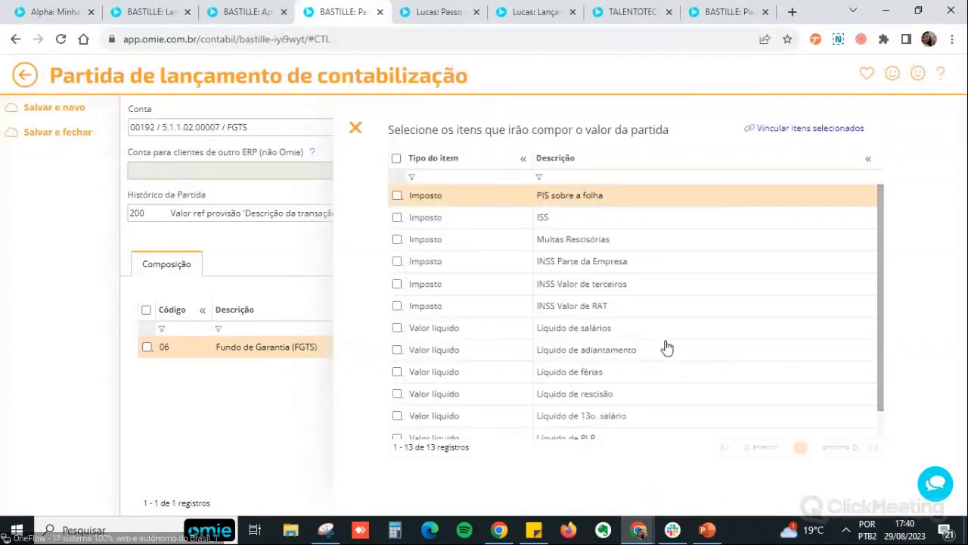
pyautogui.scroll(-1, 650, 318)
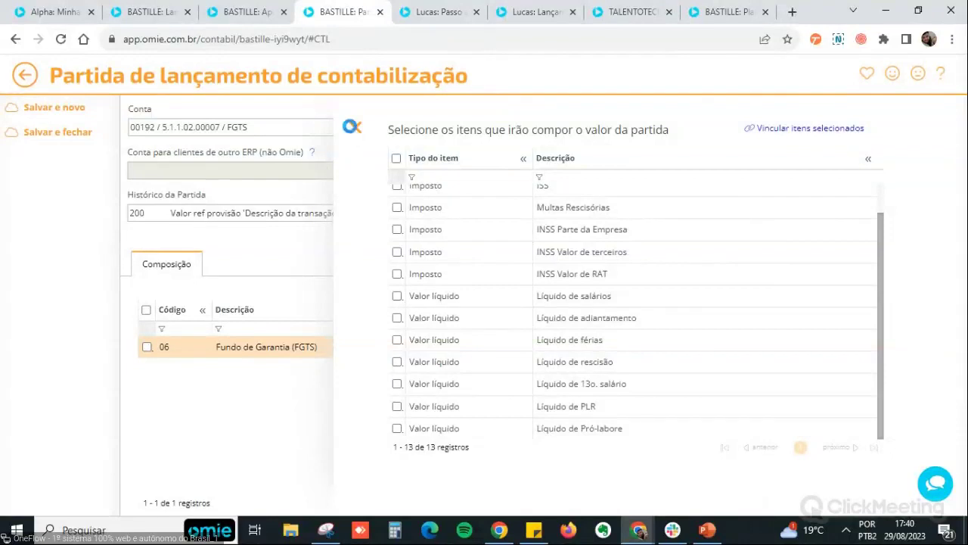
pyautogui.click(353, 127)
pyautogui.click(28, 74)
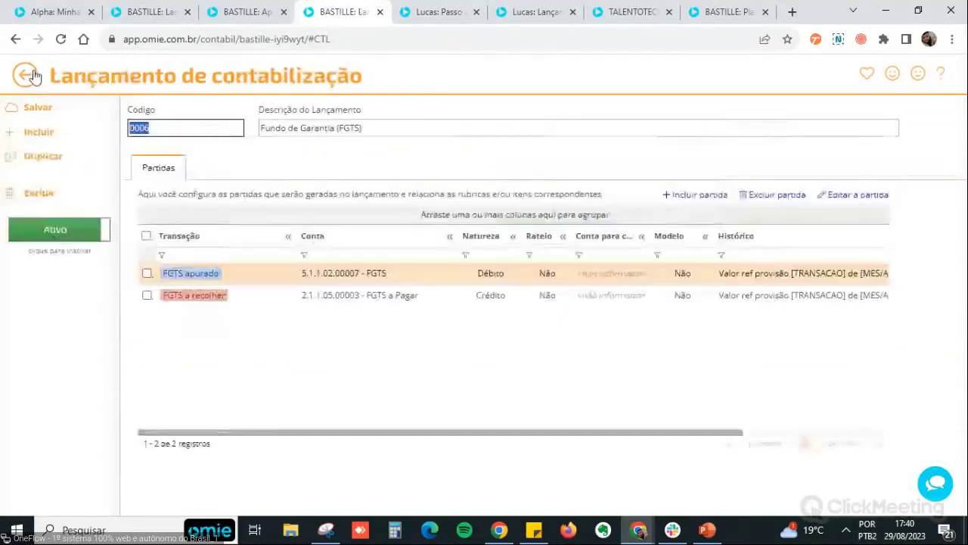
pyautogui.click(26, 74)
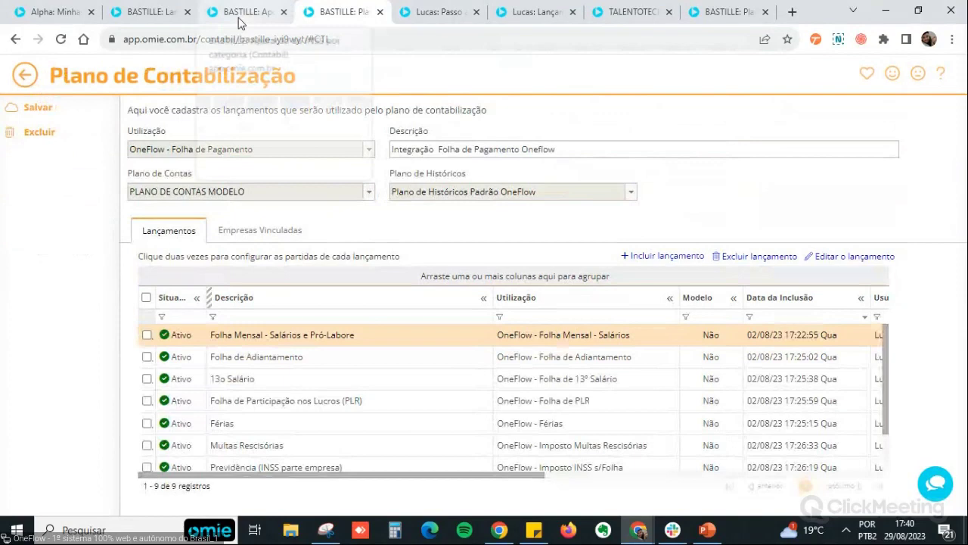
# - Review the Salários a Pagar, Pró-labore a Pagar and INSS a Pagar partidas in BASTILLE's generated monthly payroll accounting entry
pyautogui.click(146, 13)
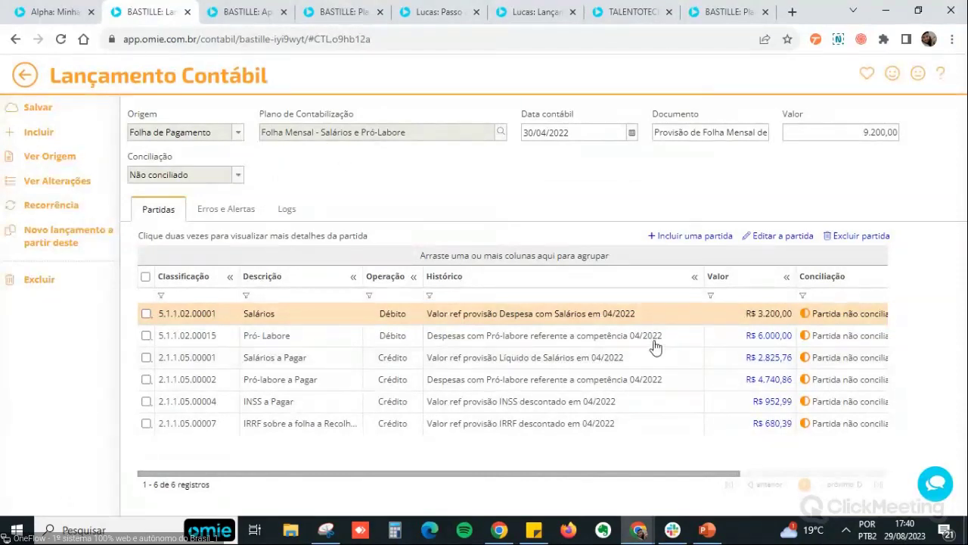
pyautogui.click(725, 363)
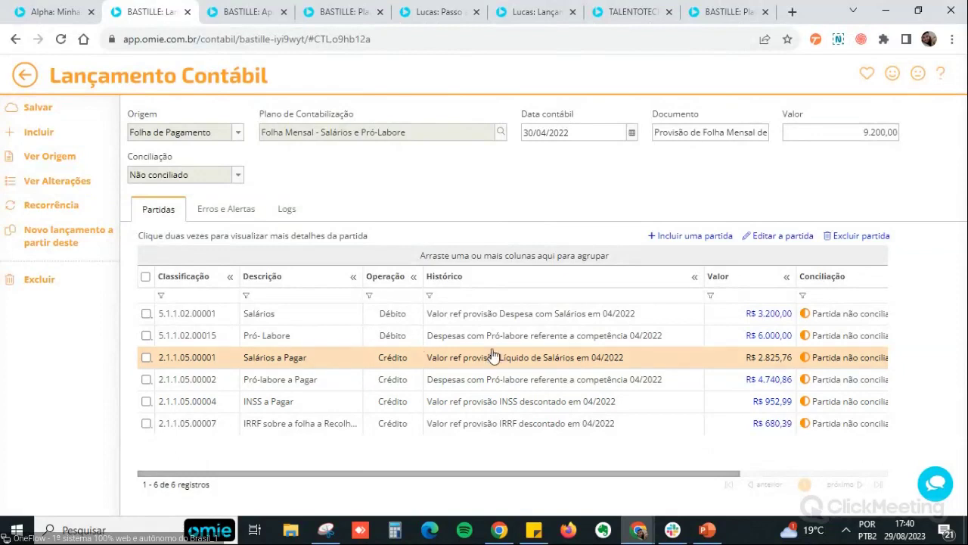
pyautogui.click(539, 384)
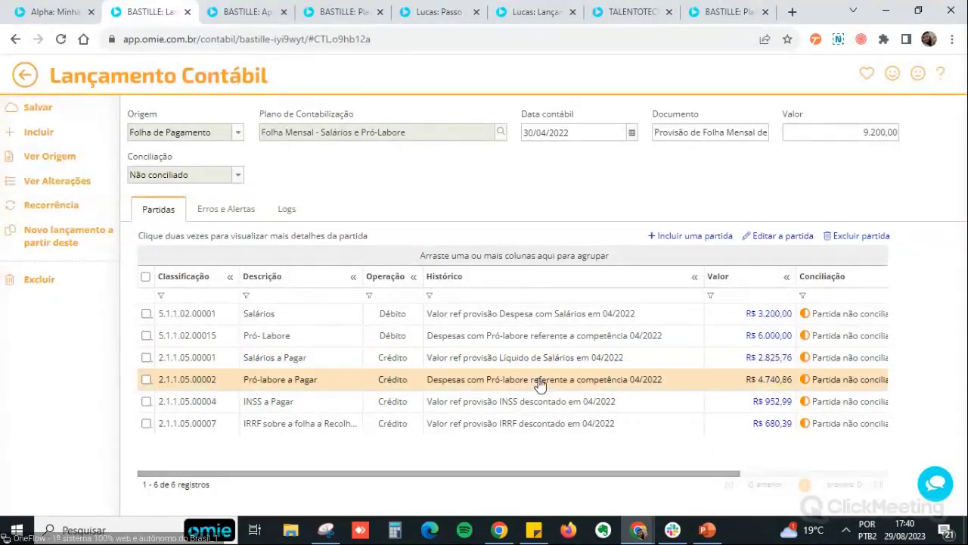
pyautogui.click(418, 403)
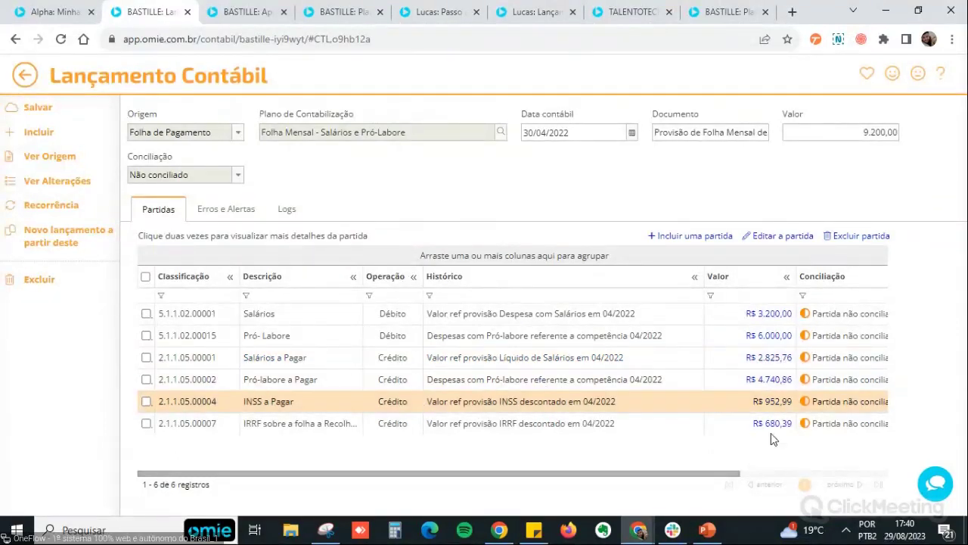
# - Review the monthly payroll entry's IRRF partida, then open the Previdência (INSS parte empresa) accounting entry and review its INSS a Pagar partida
pyautogui.click(337, 430)
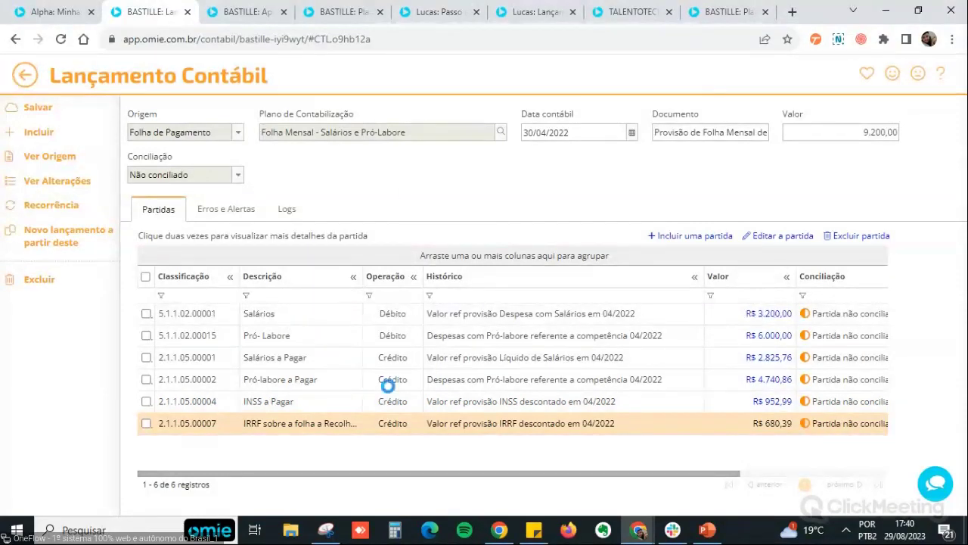
pyautogui.scroll(-3, 382, 340)
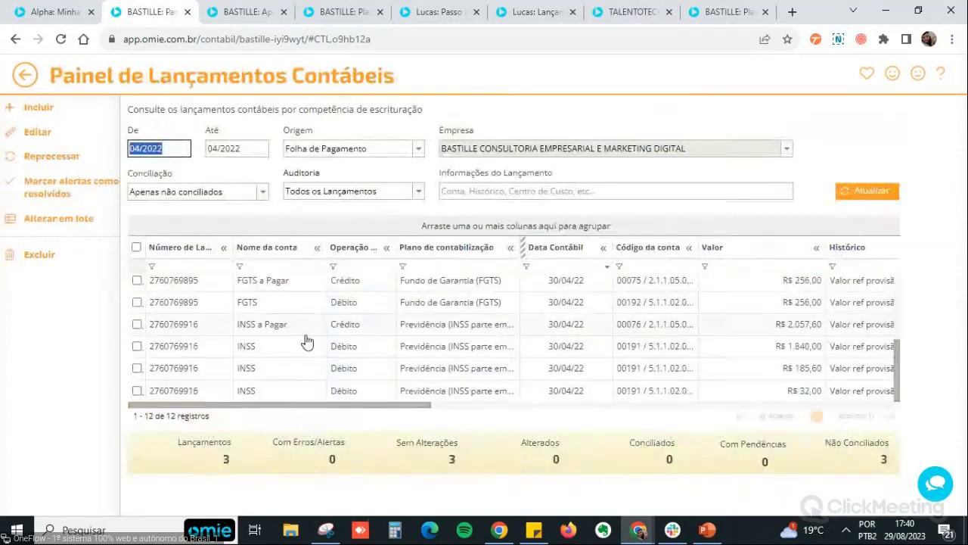
pyautogui.scroll(2, 264, 346)
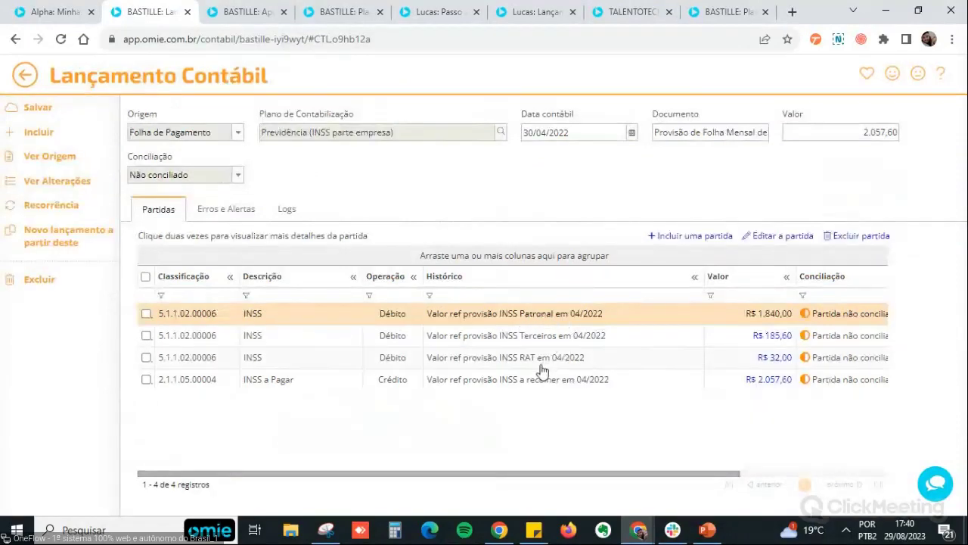
pyautogui.click(265, 381)
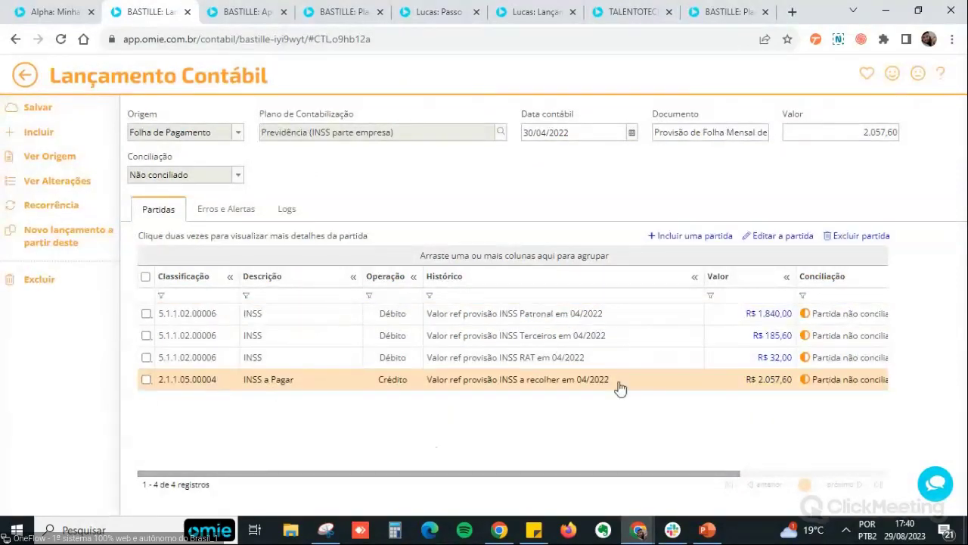
pyautogui.click(38, 107)
# - Open the Fundo de Garantia (FGTS) accounting entry from the entries list and review its FGTS and FGTS a Pagar partidas
pyautogui.scroll(-5, 326, 390)
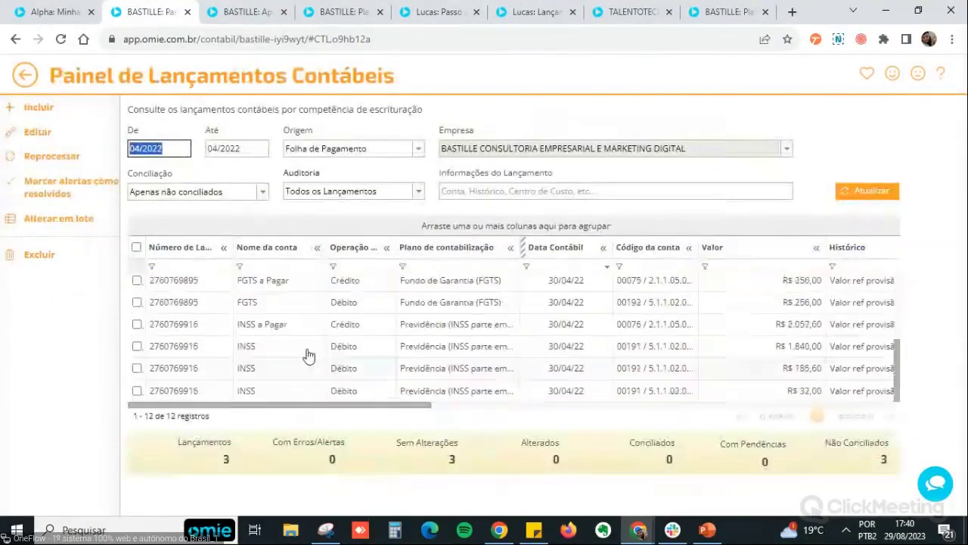
pyautogui.click(293, 310)
pyautogui.scroll(2, 294, 317)
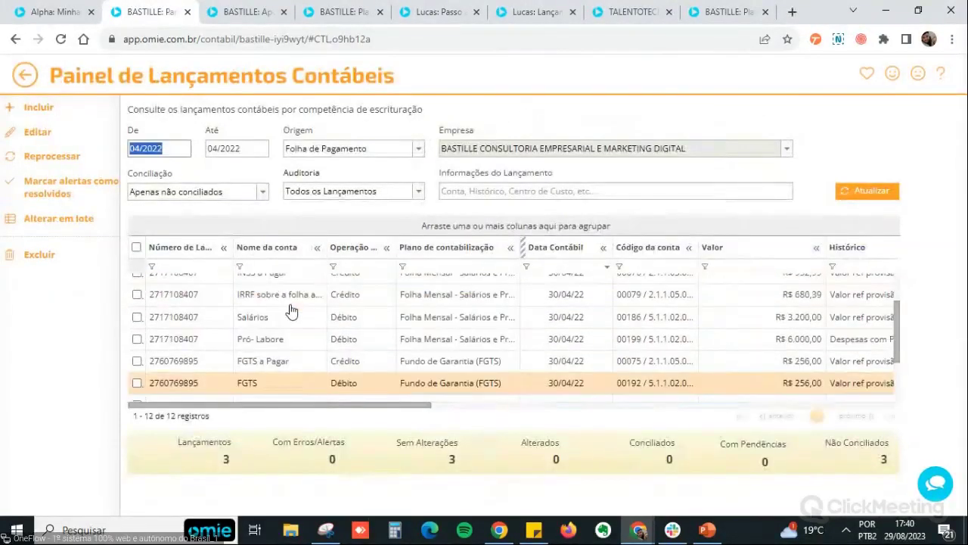
pyautogui.click(282, 361)
pyautogui.doubleClick(281, 361)
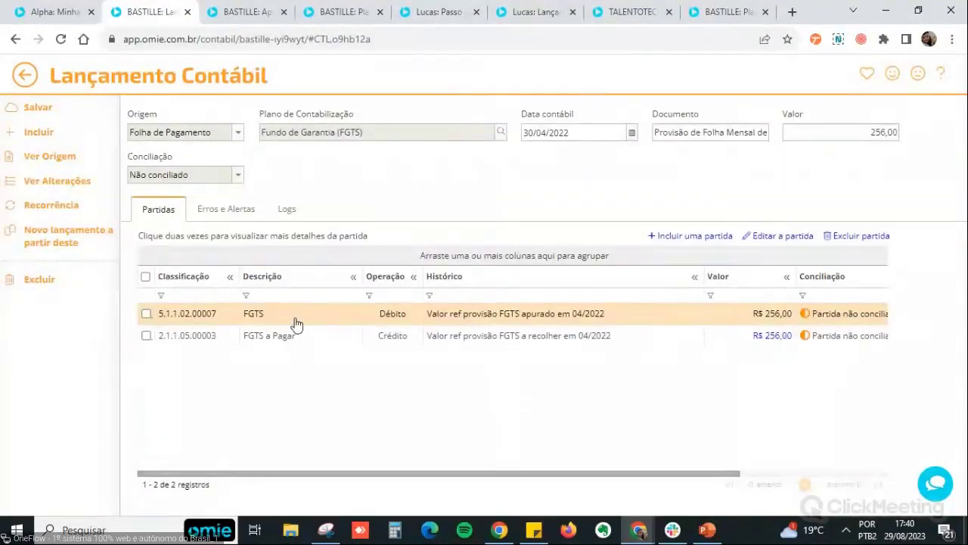
pyautogui.click(229, 339)
pyautogui.click(232, 319)
pyautogui.click(274, 341)
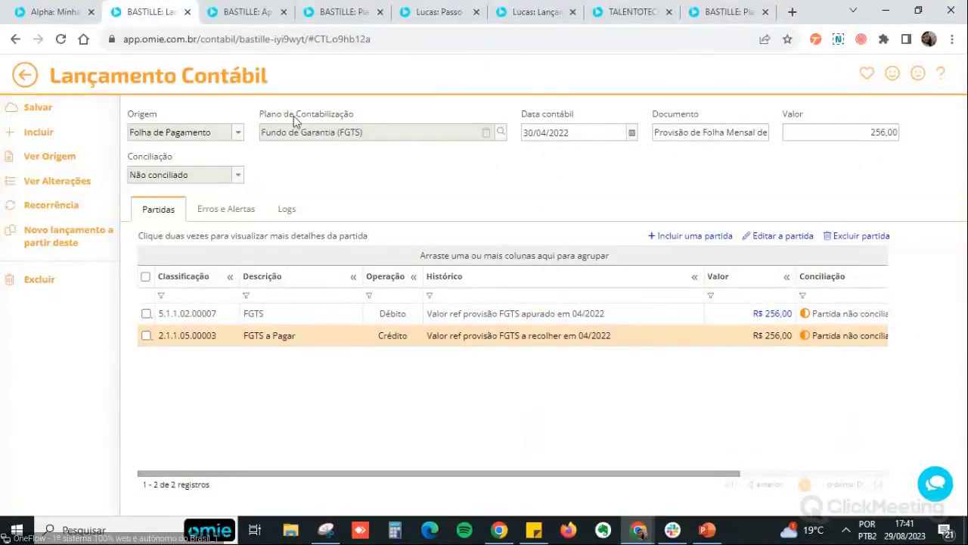
pyautogui.click(25, 74)
# - Return to the payroll accounting plan, review its Folha de Adiantamento, PLR, Férias and Folha Mensal entries, and close the plan
pyautogui.click(257, 13)
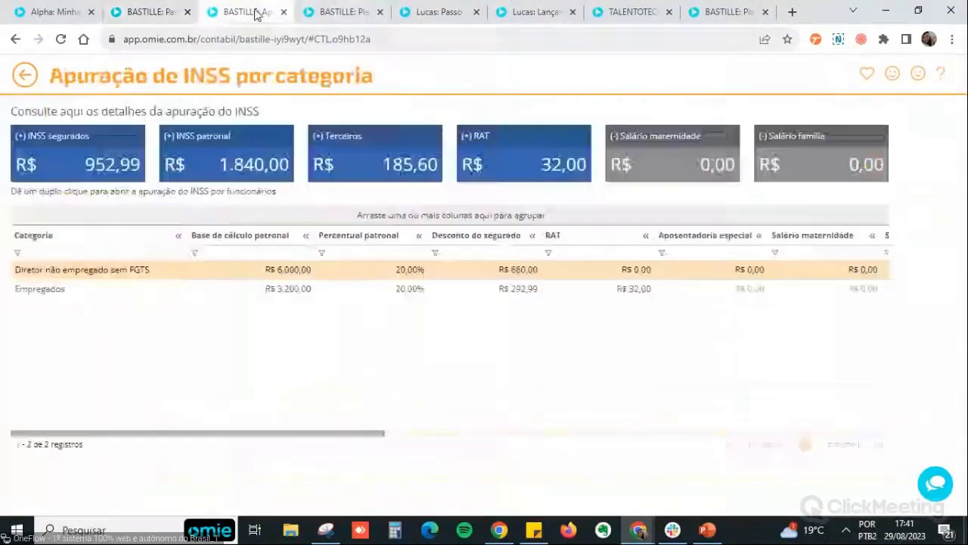
pyautogui.click(340, 12)
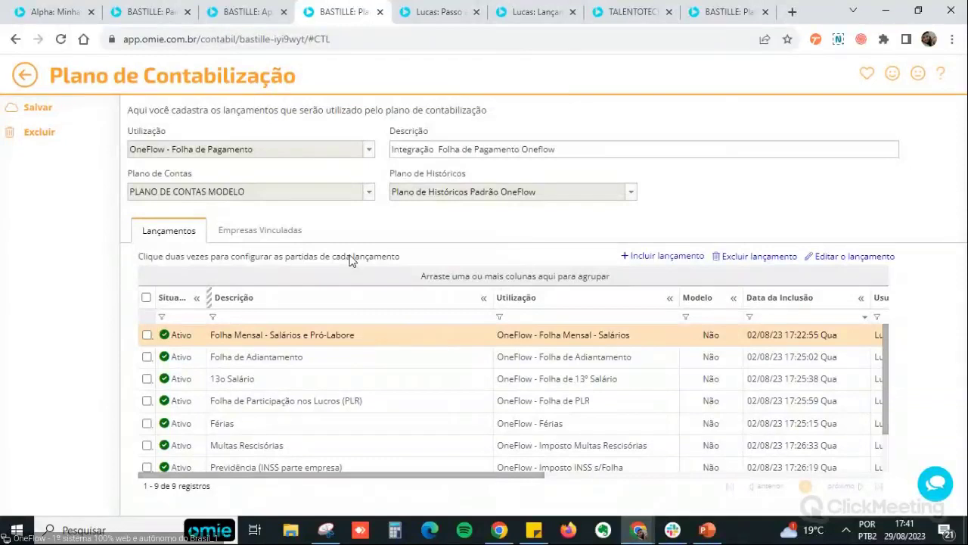
pyautogui.click(280, 367)
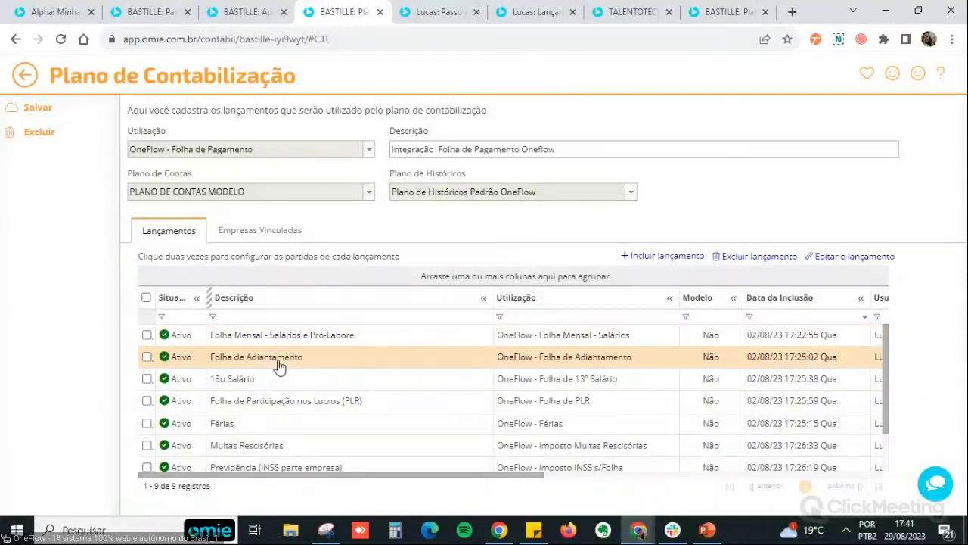
pyautogui.click(302, 408)
pyautogui.click(278, 431)
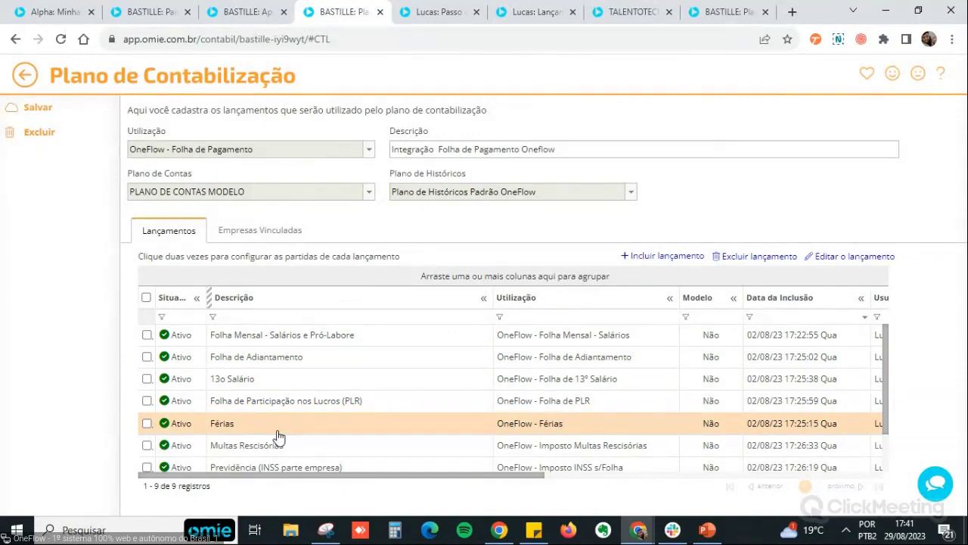
pyautogui.click(324, 341)
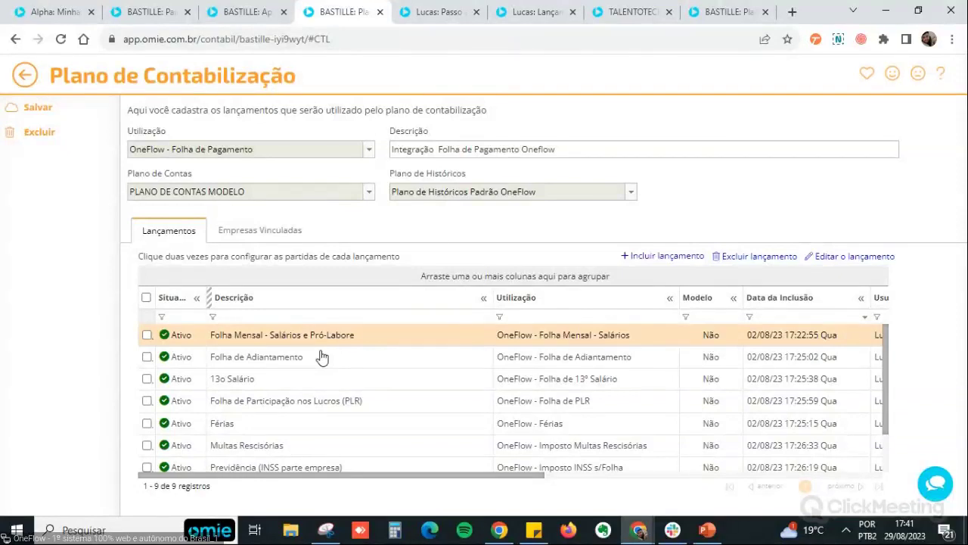
pyautogui.click(25, 75)
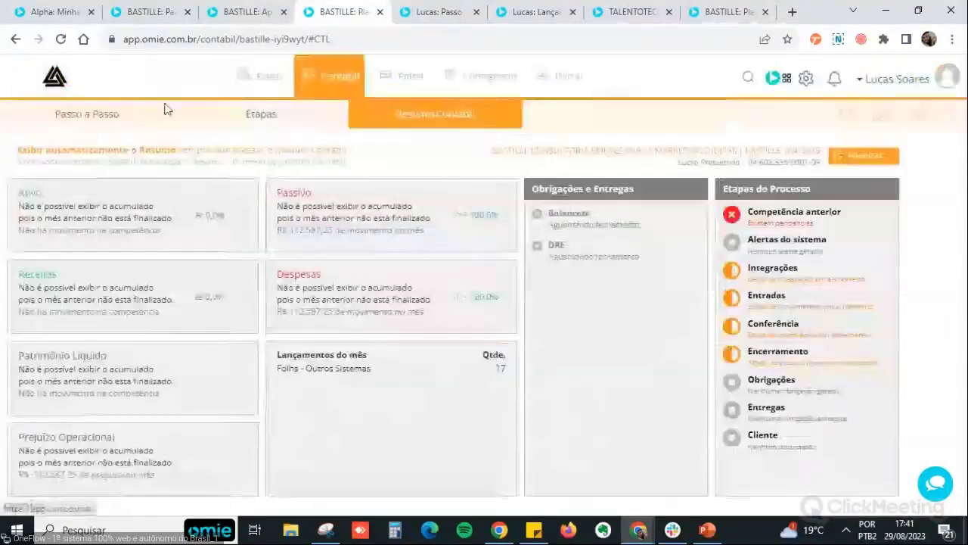
# - Switch to the PowerPoint presentation, advance it to the Dúvidas slide, and switch back to the browser
pyautogui.click(705, 530)
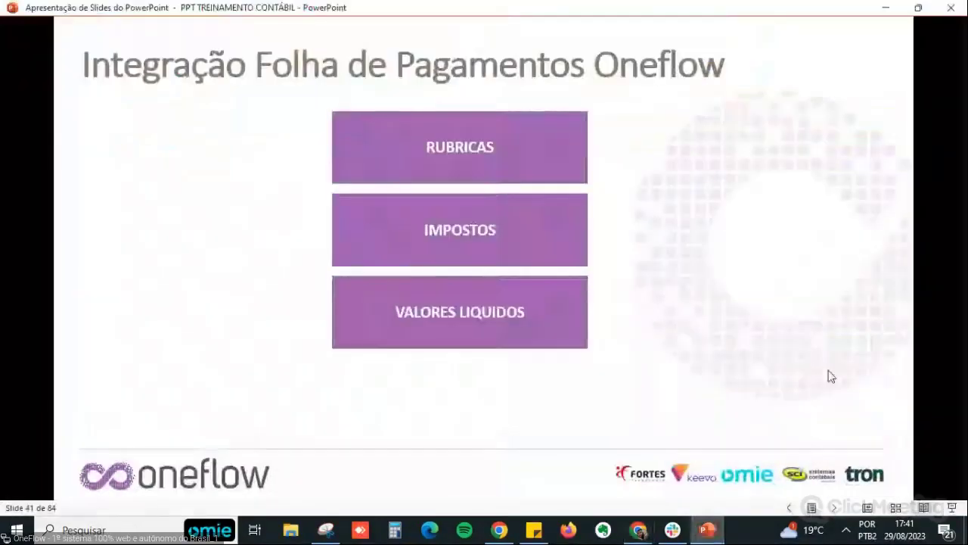
pyautogui.click(845, 358)
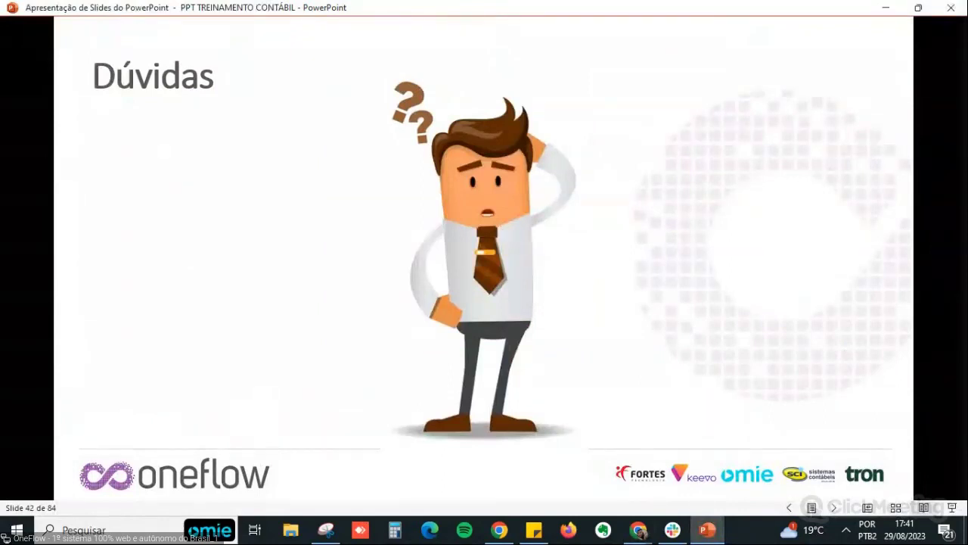
pyautogui.hotkey('alt', 'Tab')
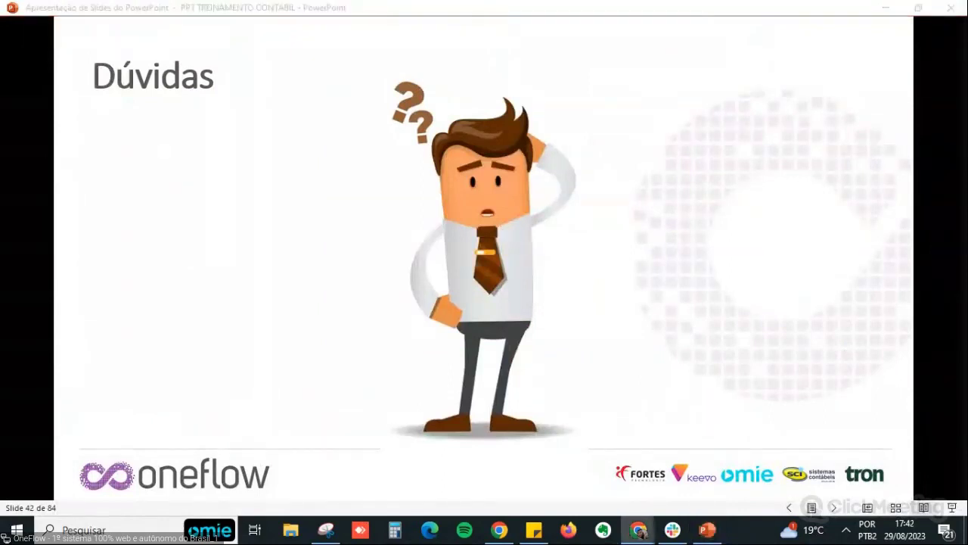